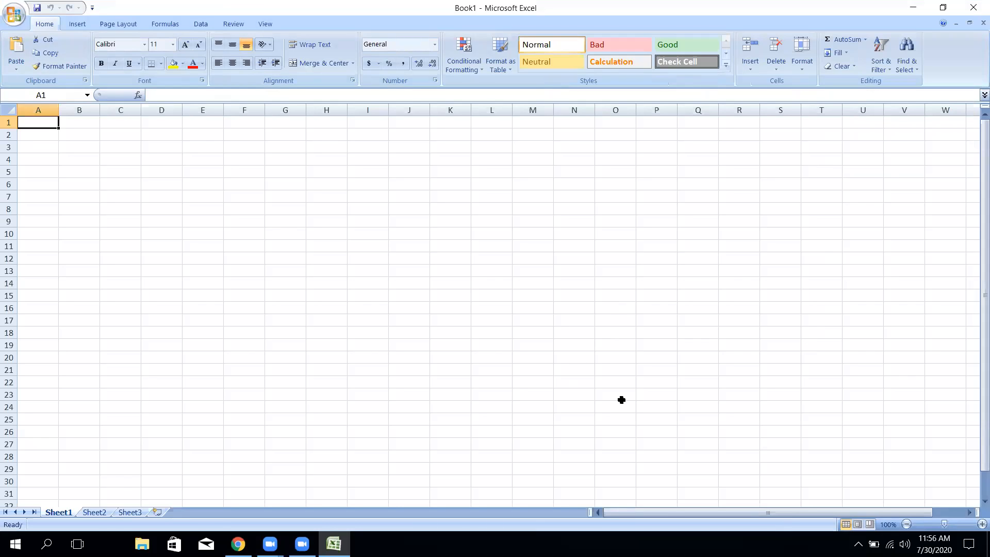
- Practise a multi-range selection across columns G, K, N and Q, then clear it
click(563, 279)
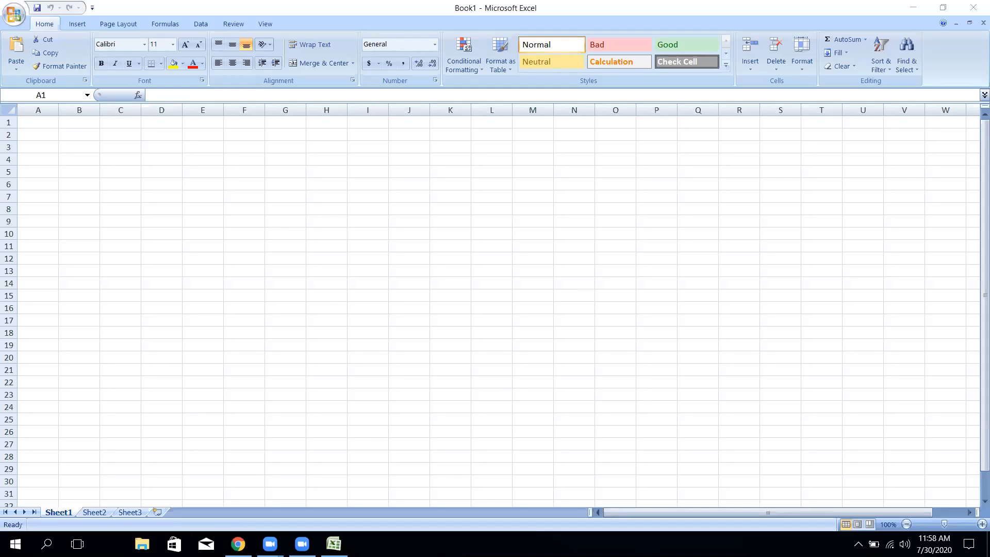
click(291, 142)
drag(291, 143, 289, 367)
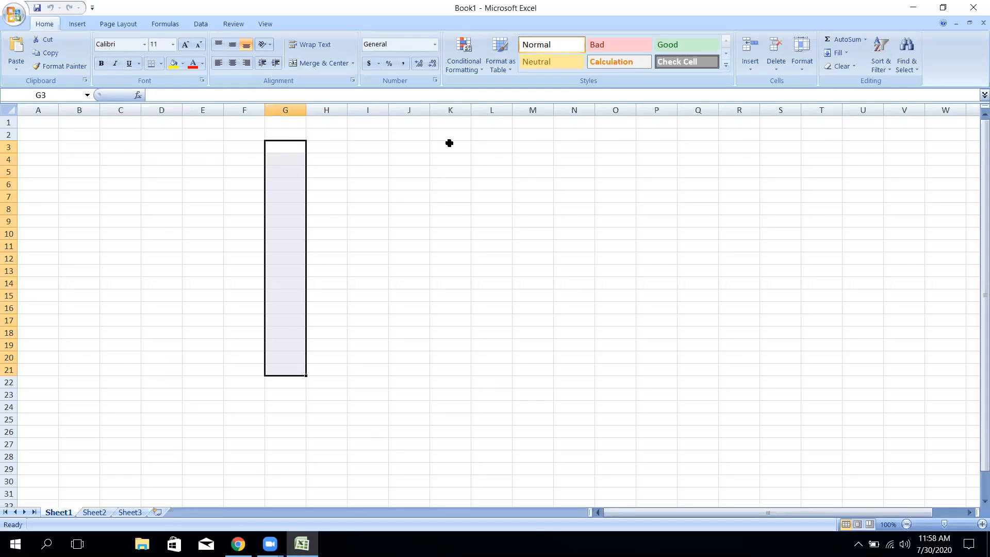
drag(449, 150, 445, 349)
drag(578, 144, 585, 362)
drag(698, 147, 697, 345)
drag(292, 135, 283, 382)
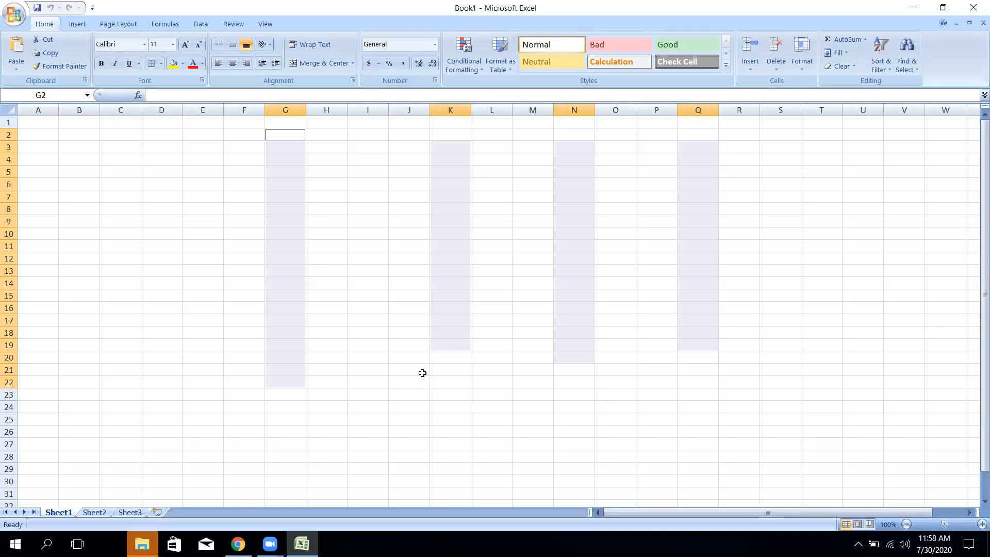
click(422, 373)
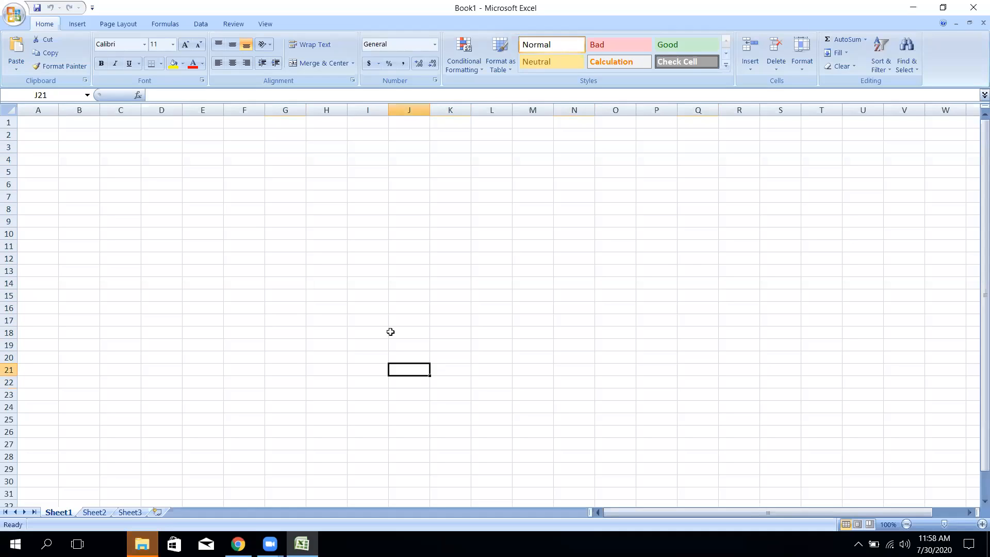
- Select row 3, part of row 4, and blocks A6:P10 and G1:K26 together, then clear
click(9, 147)
drag(49, 161, 568, 155)
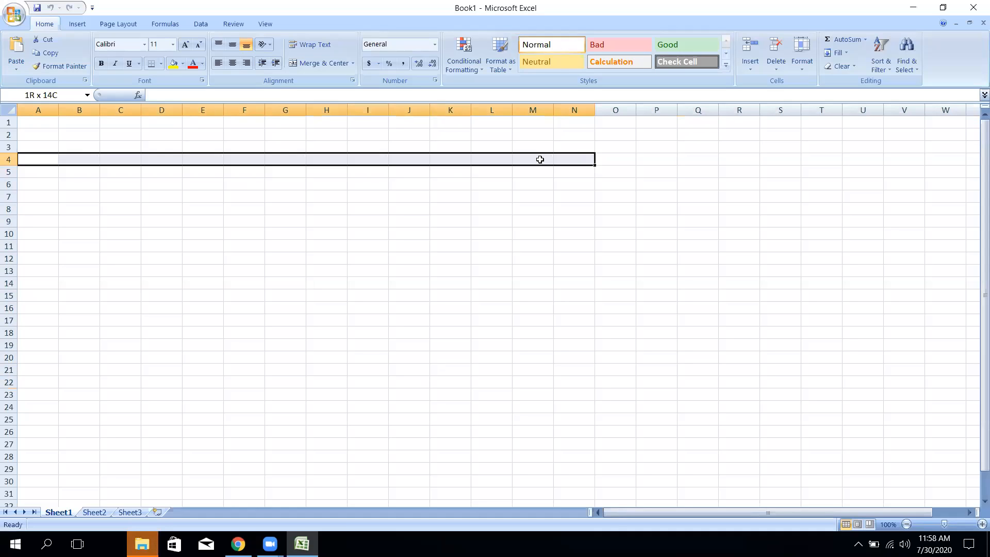
drag(29, 185, 669, 237)
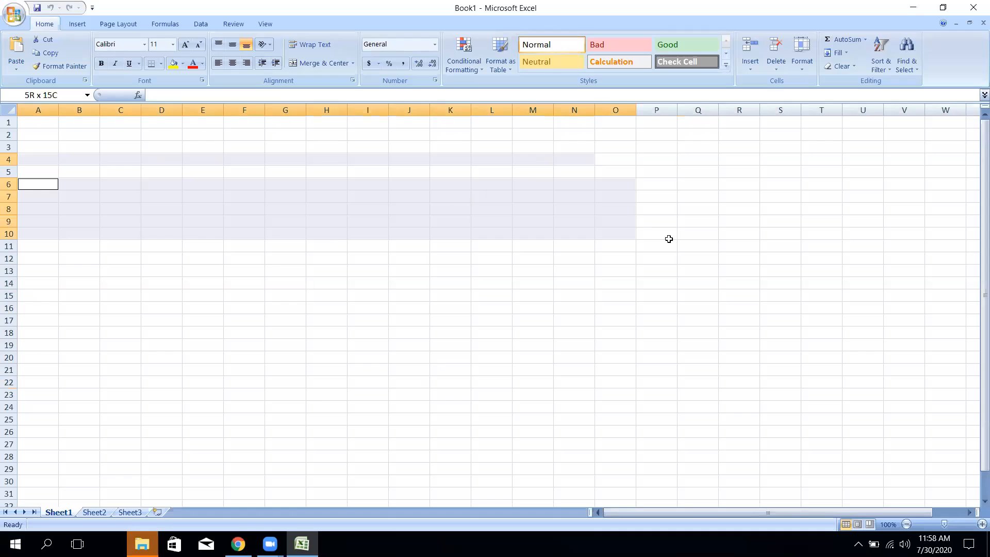
drag(267, 124, 457, 436)
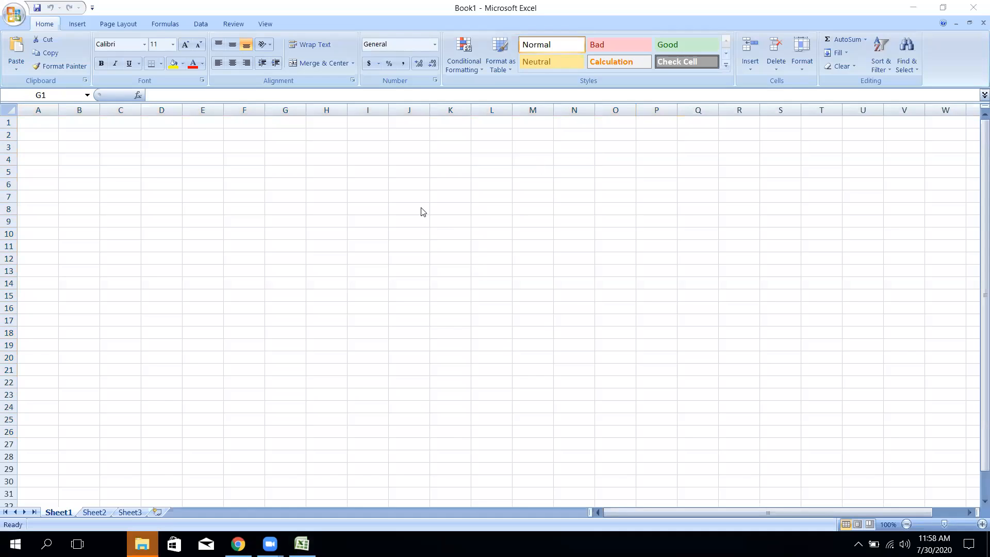
click(271, 213)
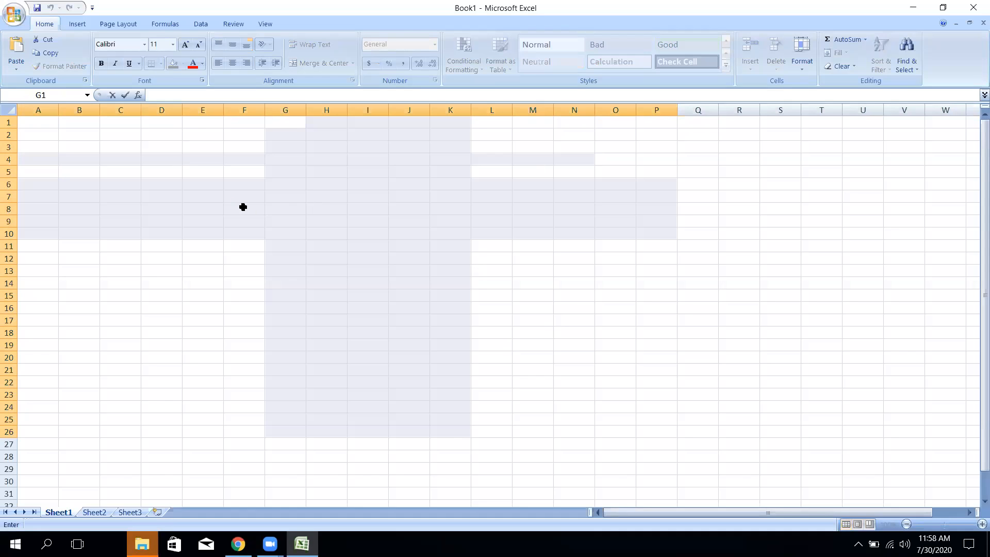
click(243, 207)
- Select cells J5, E5, L7, A3, I9, G13 and I11 and columns E and F in turn
click(407, 170)
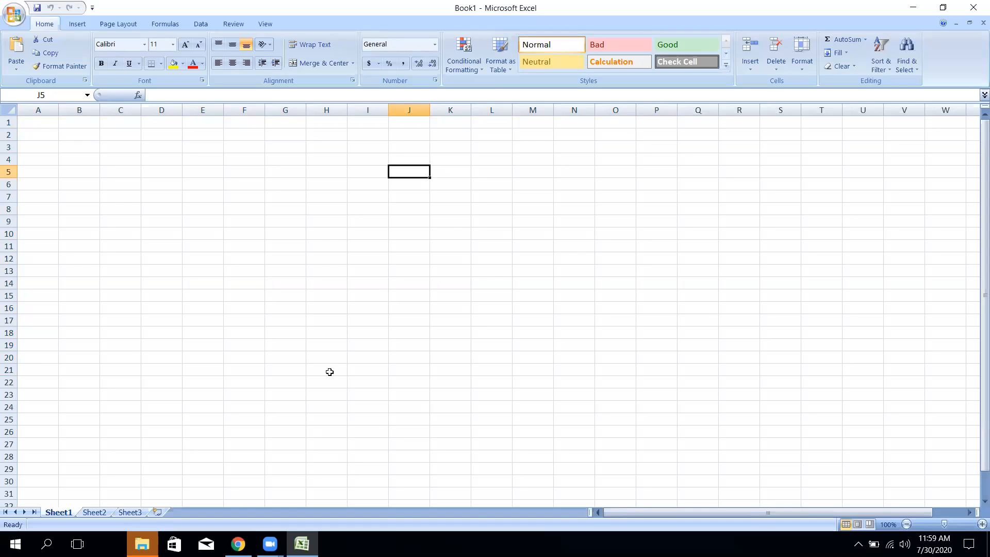
click(203, 169)
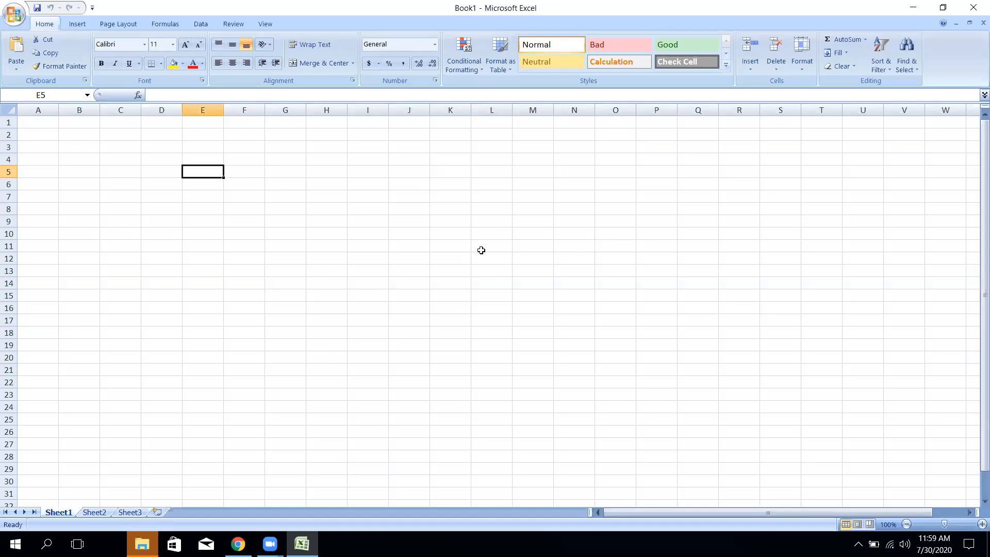
click(500, 193)
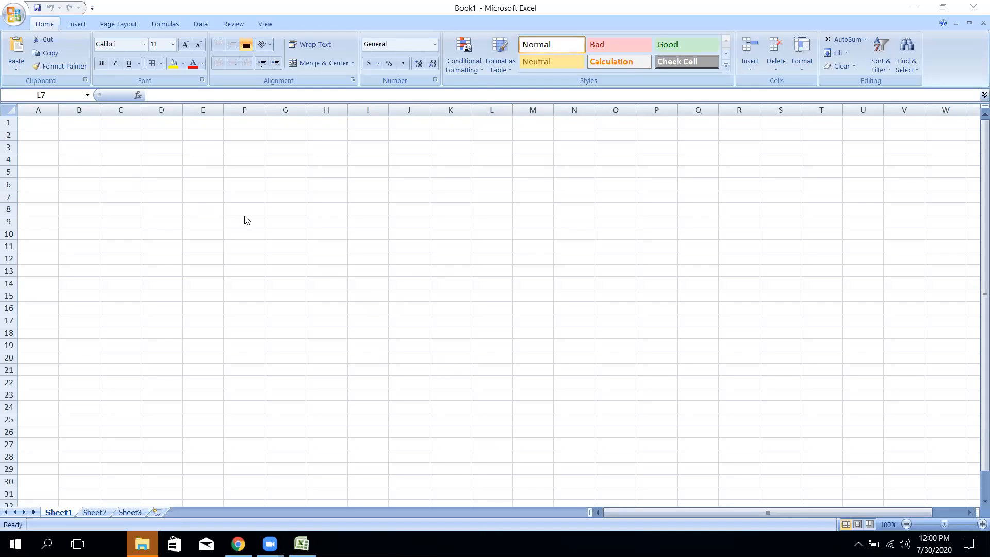
click(353, 193)
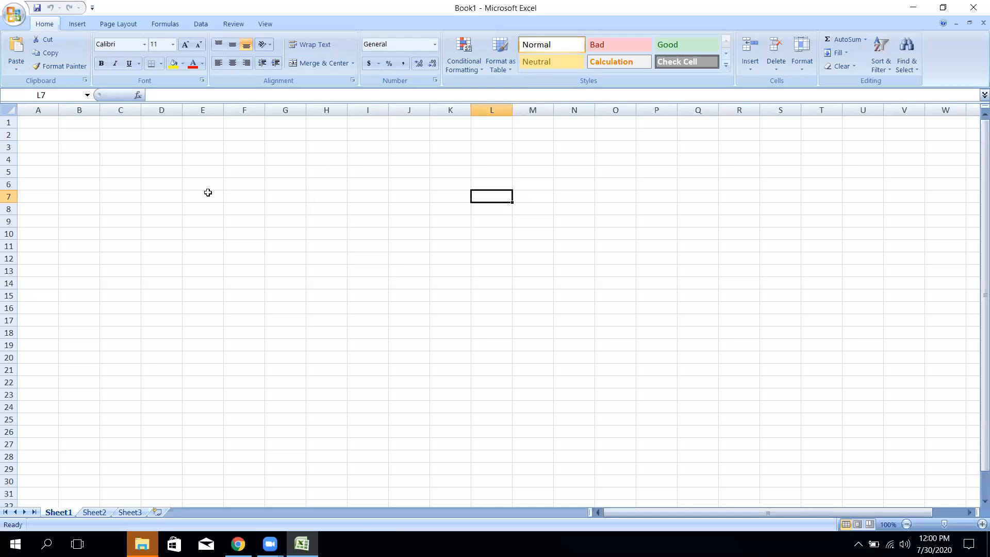
click(44, 146)
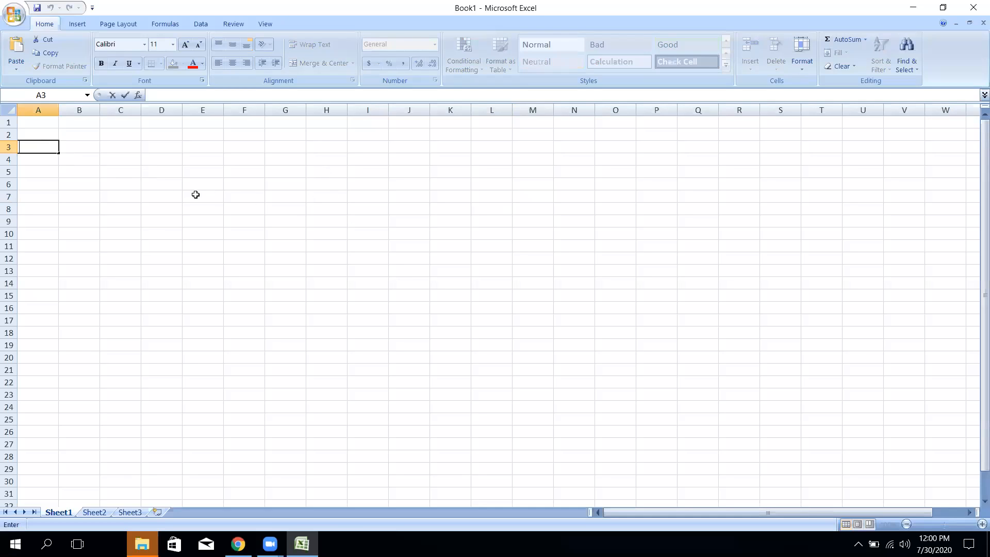
click(261, 193)
click(367, 221)
click(287, 271)
click(202, 223)
click(361, 245)
- Drag-select blocks F4:O26, D3 onward, G1:I24 and B7:P23, and move cell E2 to Q27
drag(258, 158, 603, 431)
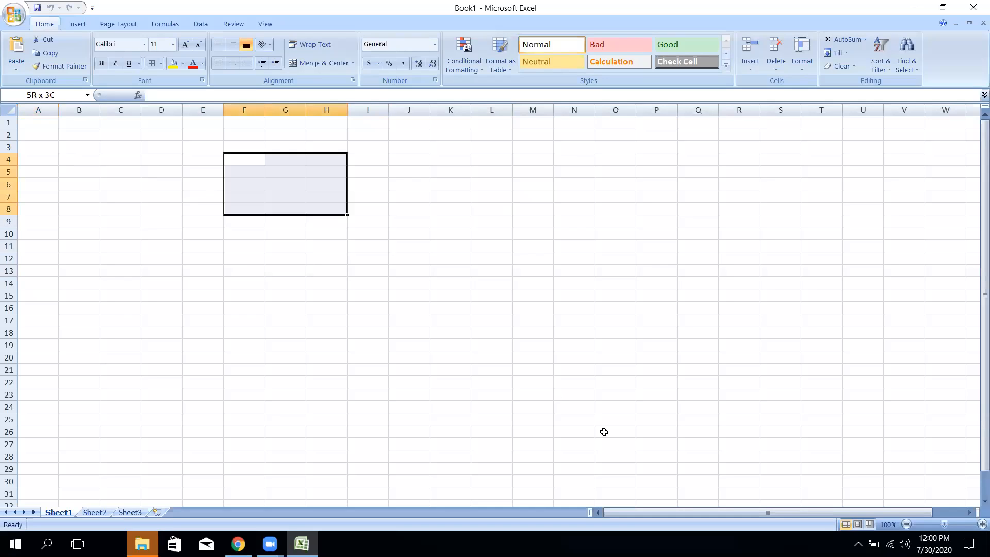
drag(148, 152, 665, 432)
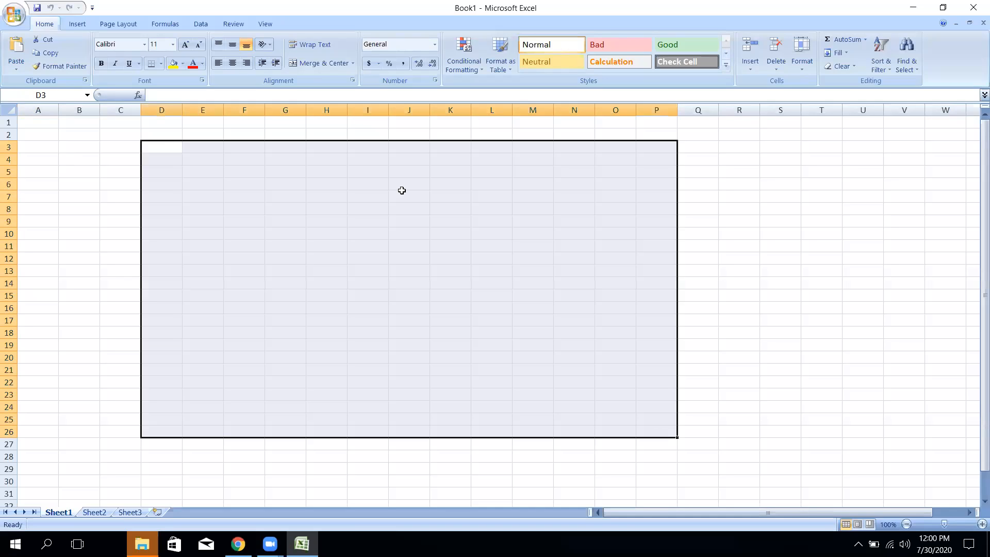
drag(273, 122, 372, 407)
drag(81, 194, 676, 397)
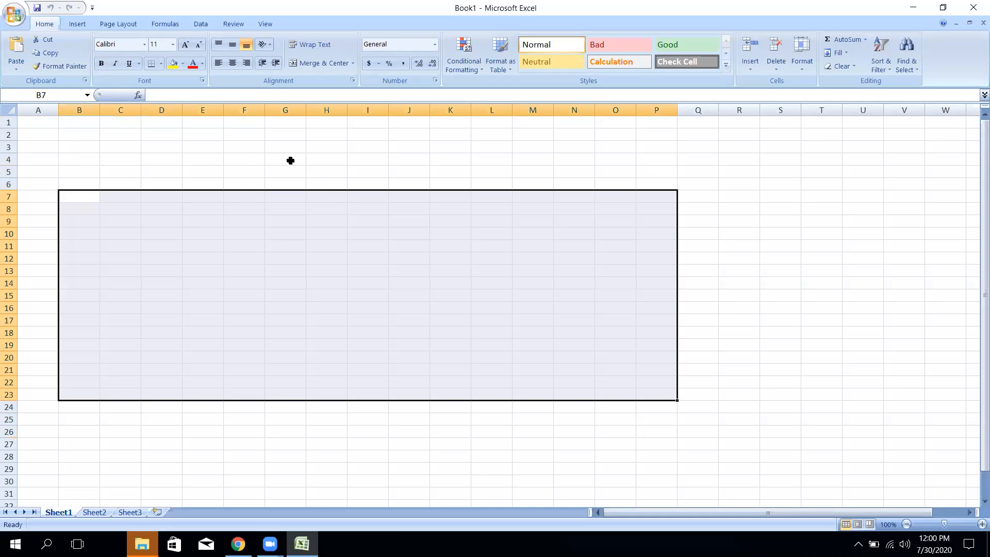
click(212, 136)
drag(213, 140, 707, 448)
- Select blocks D2:J17 and G2:M14, add a second range from D4, then clear
drag(181, 137, 668, 427)
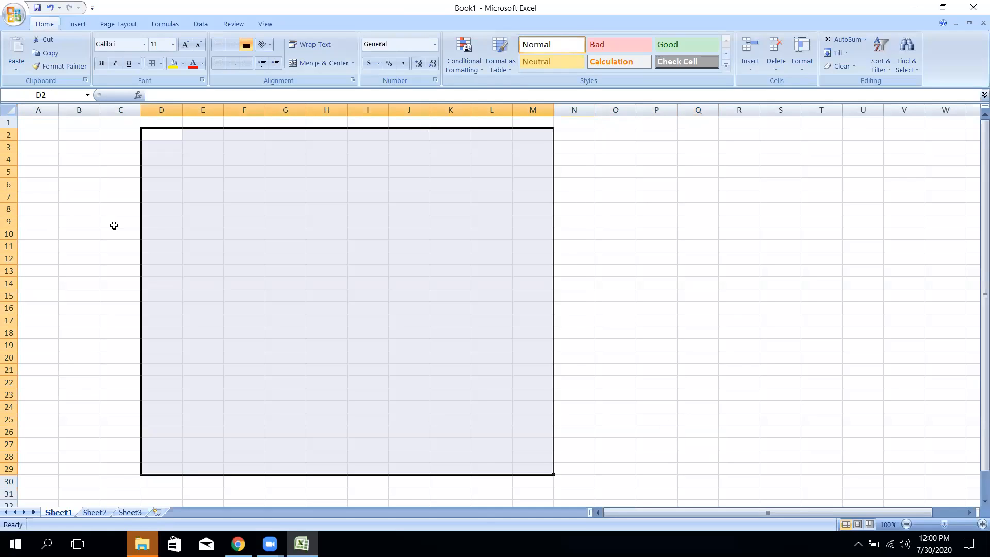
drag(162, 136, 409, 321)
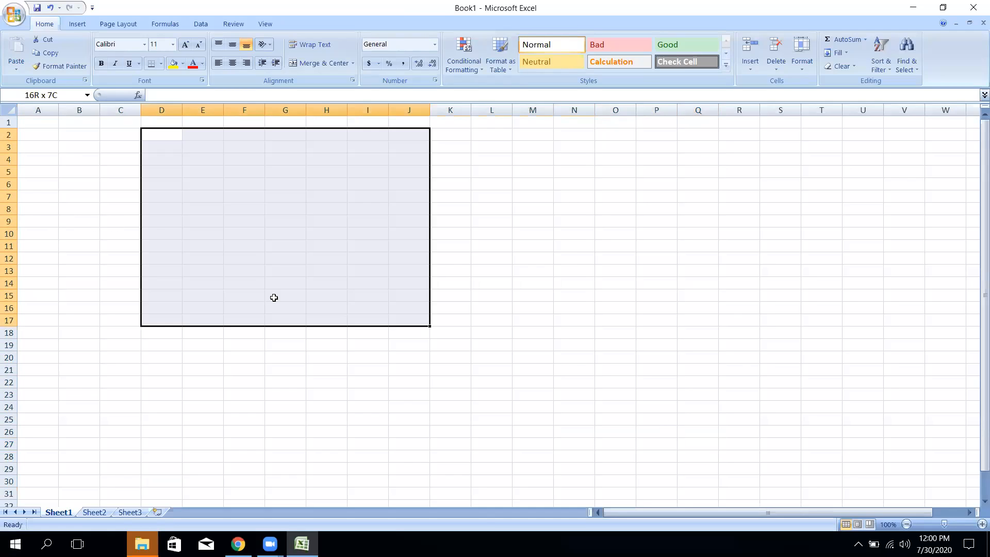
drag(271, 137, 517, 285)
ctrl+click(303, 132)
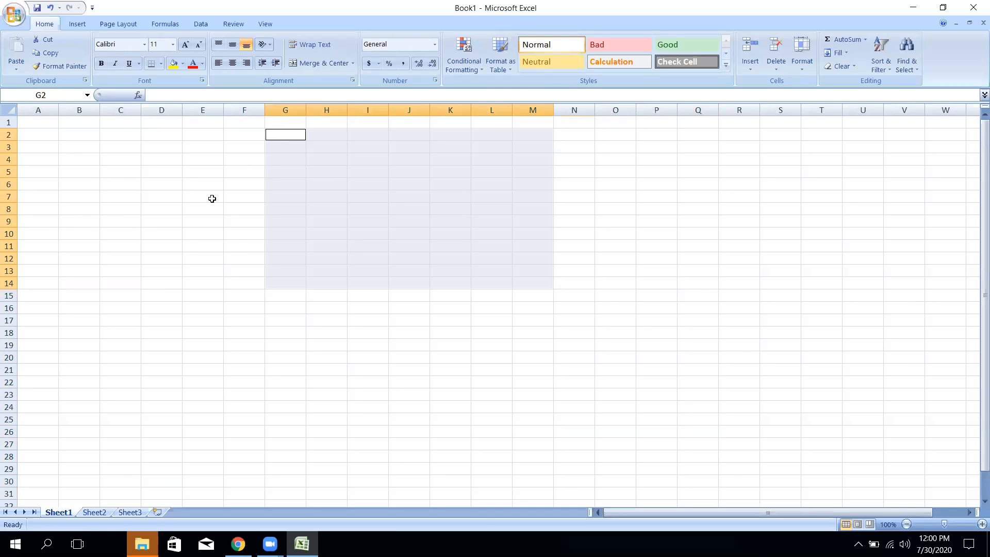
drag(176, 159, 681, 215)
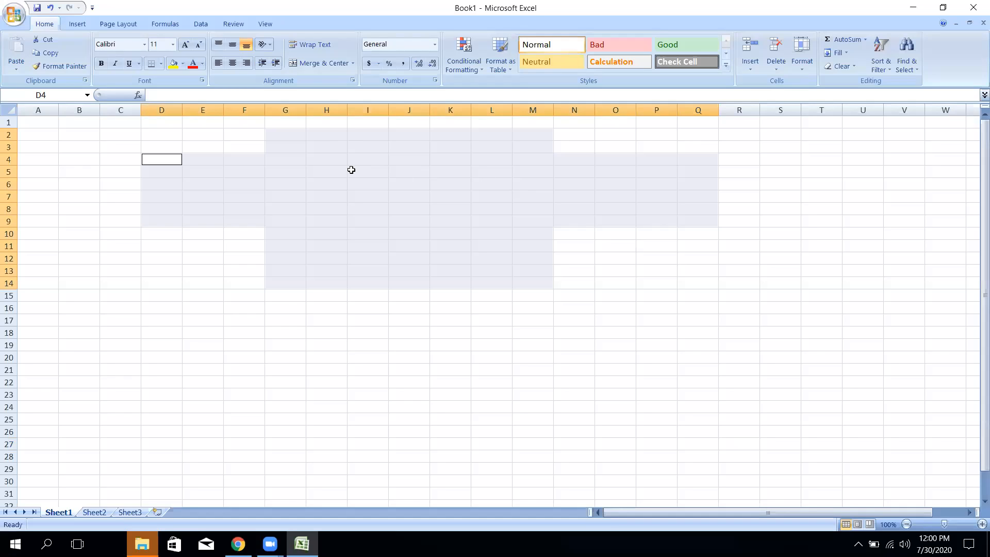
click(297, 305)
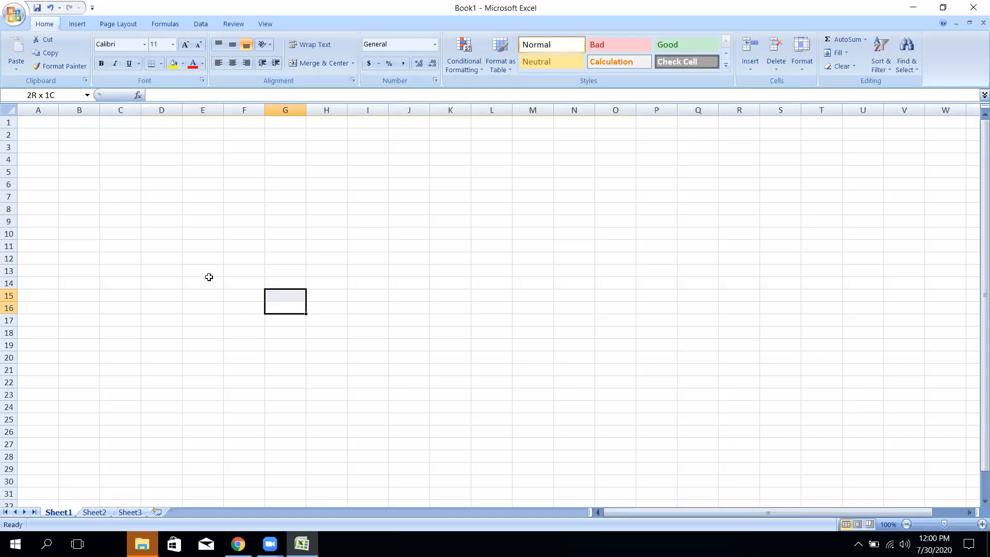
- Type 'Cell' into D6 and fill that cell yellow
click(208, 277)
click(153, 235)
click(176, 186)
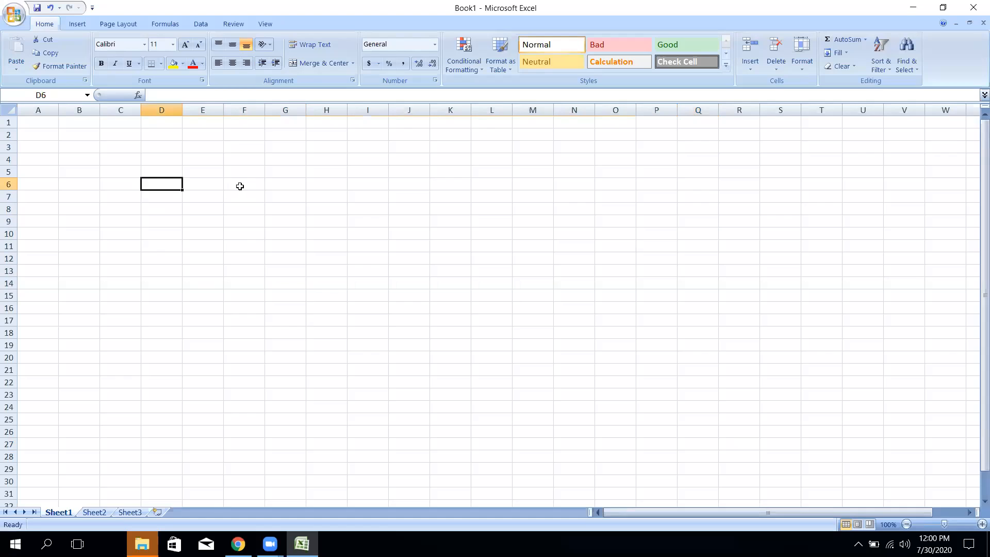
text(Cell)
key(Return)
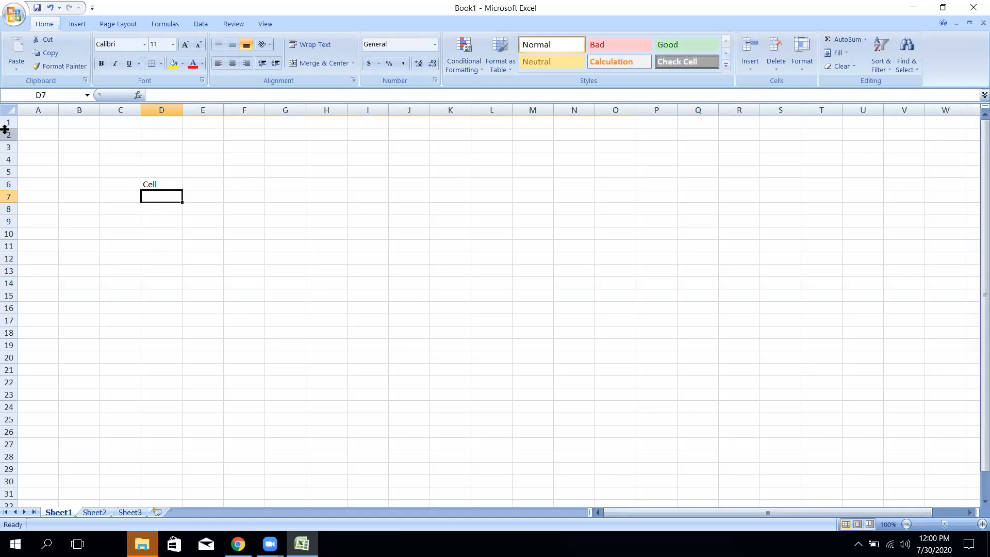
click(148, 185)
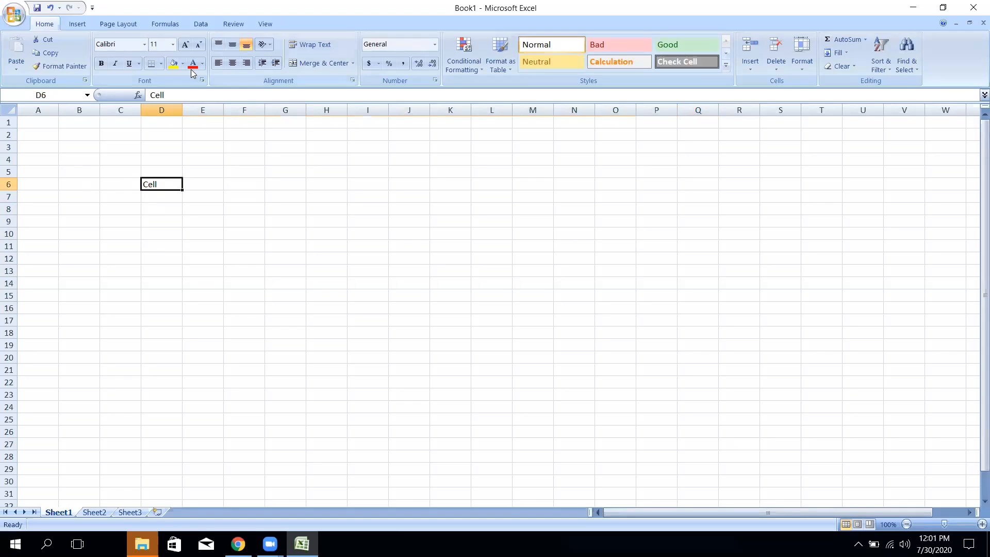
click(174, 62)
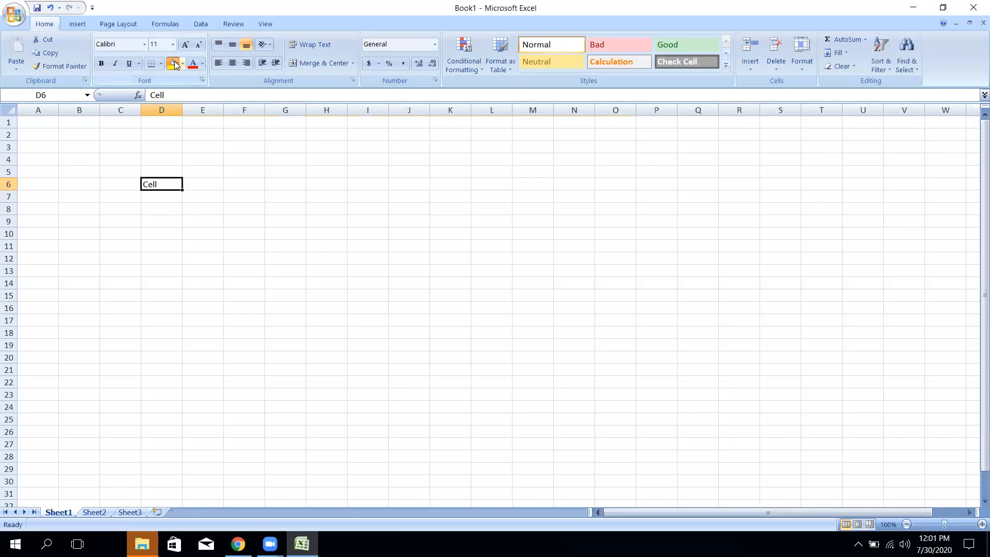
click(176, 206)
- Erase the word 'Cell' and the yellow fill from A1:Q22, leaving the sheet empty
click(159, 185)
drag(33, 120, 716, 384)
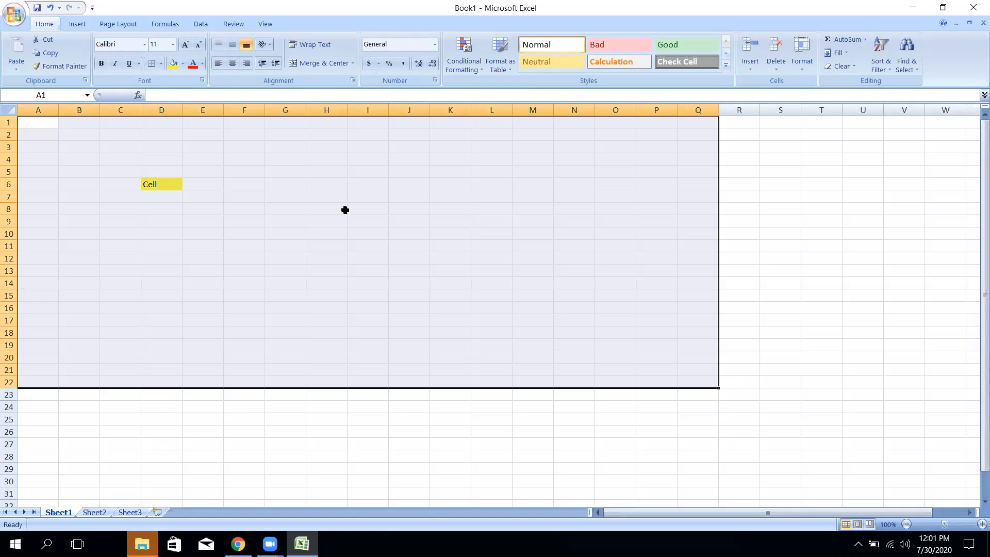
key(Delete)
click(183, 64)
click(196, 169)
click(228, 316)
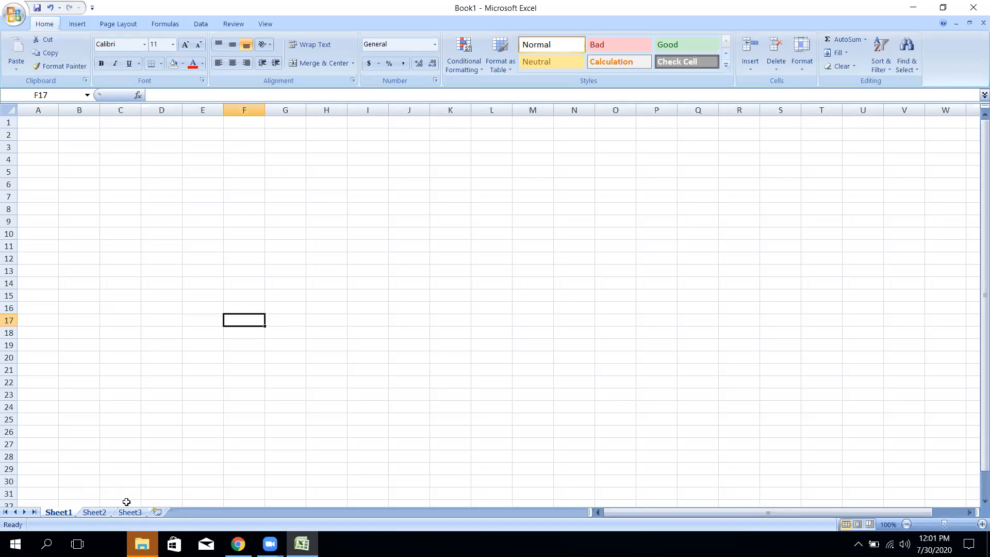
- Return to A1 with Ctrl+Home, then Ctrl+Down to row 1048576
click(110, 161)
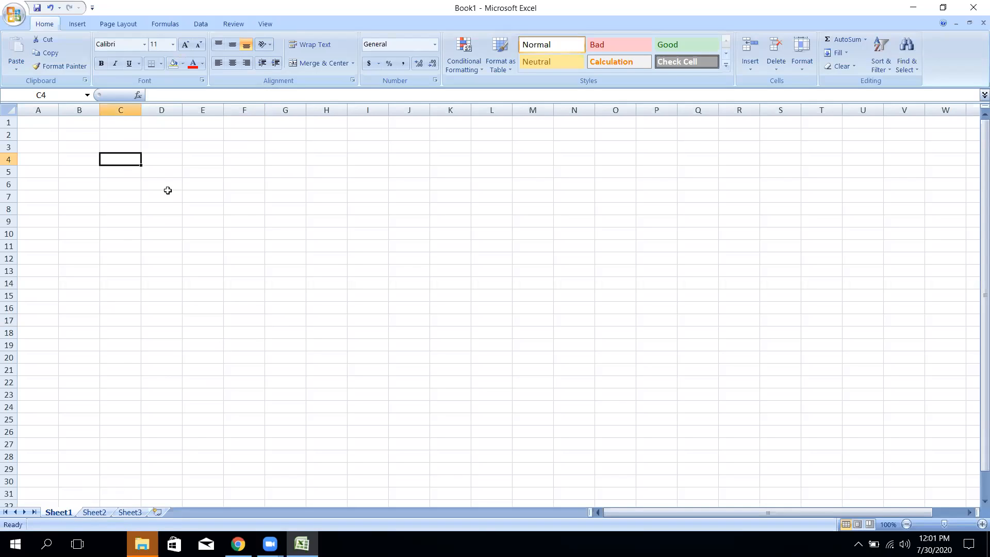
click(212, 167)
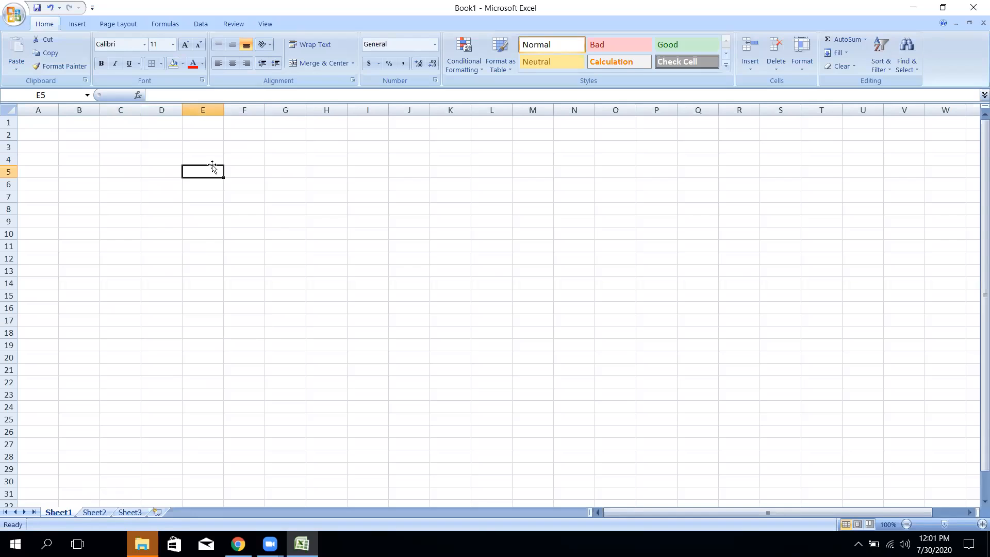
key(ctrl+Home)
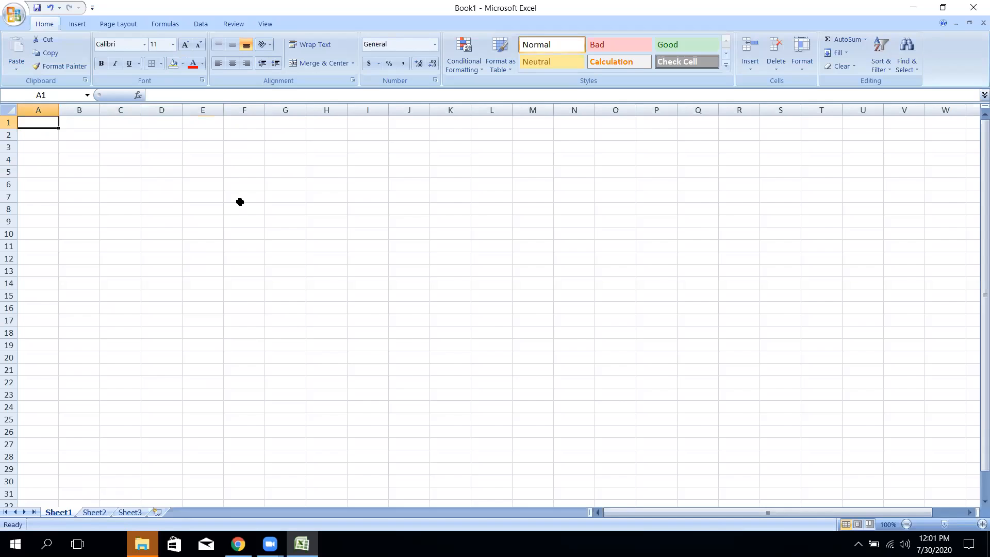
key(ctrl+Down)
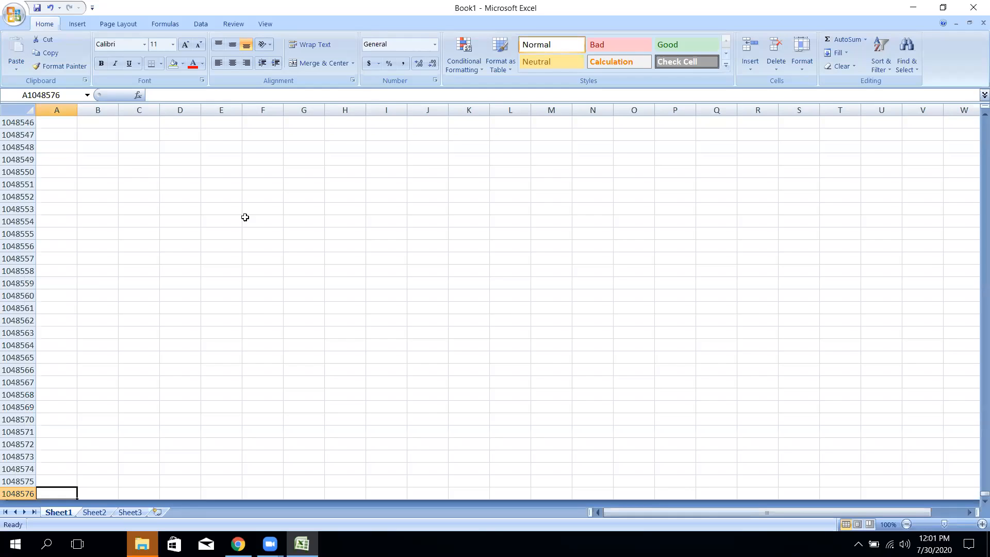
- Jump right to column XFD, then return to A1 using Home, Up and Ctrl+Home
key(ctrl+Right)
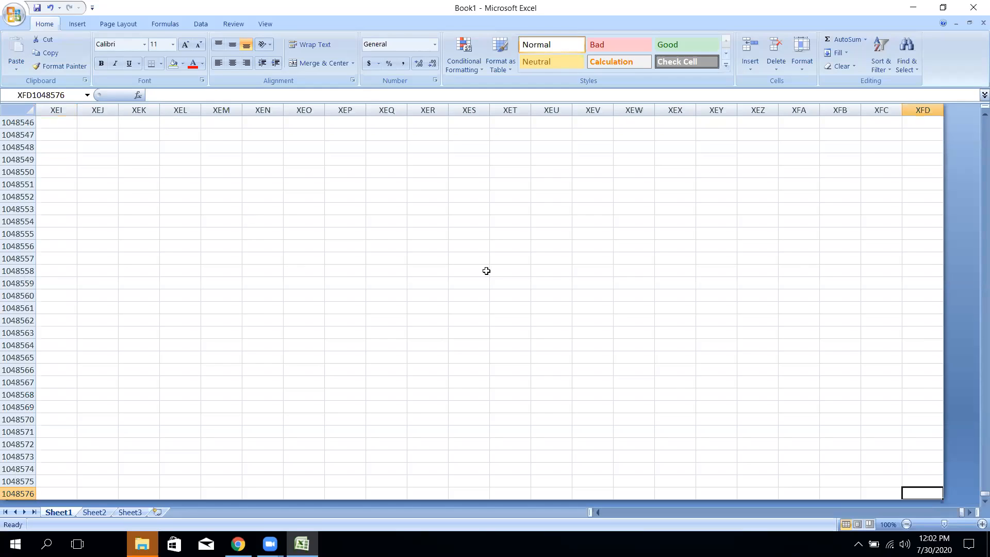
click(922, 121)
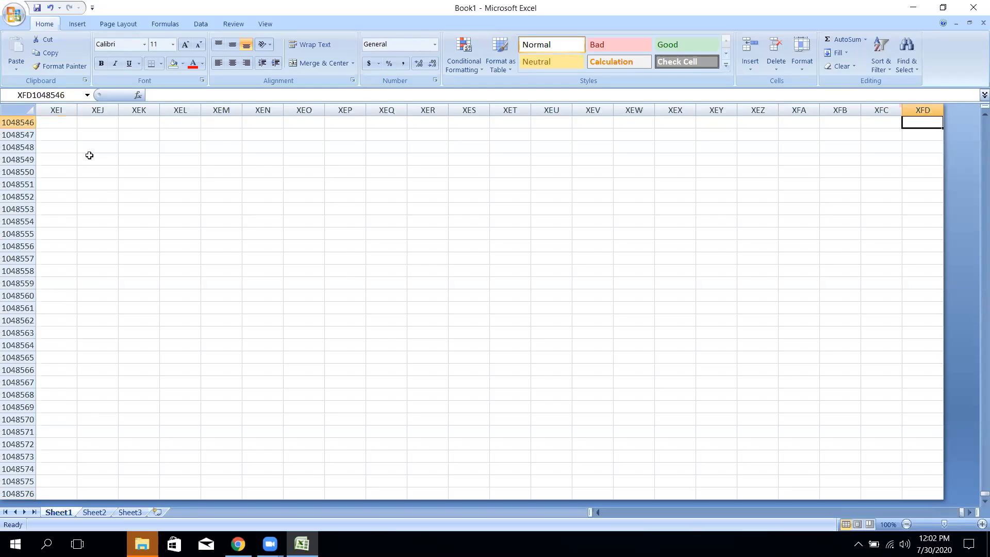
key(Home)
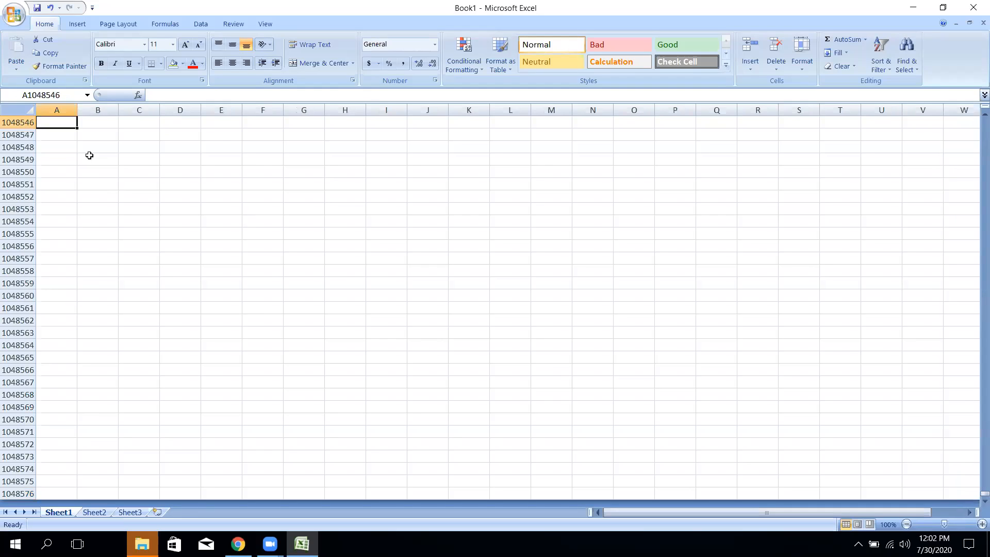
key(Up)
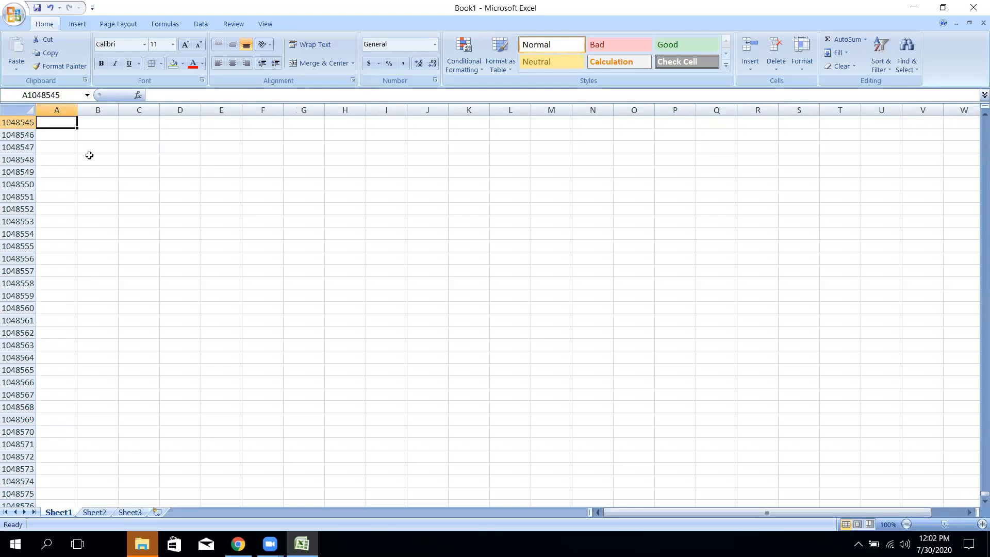
key(ctrl+Home)
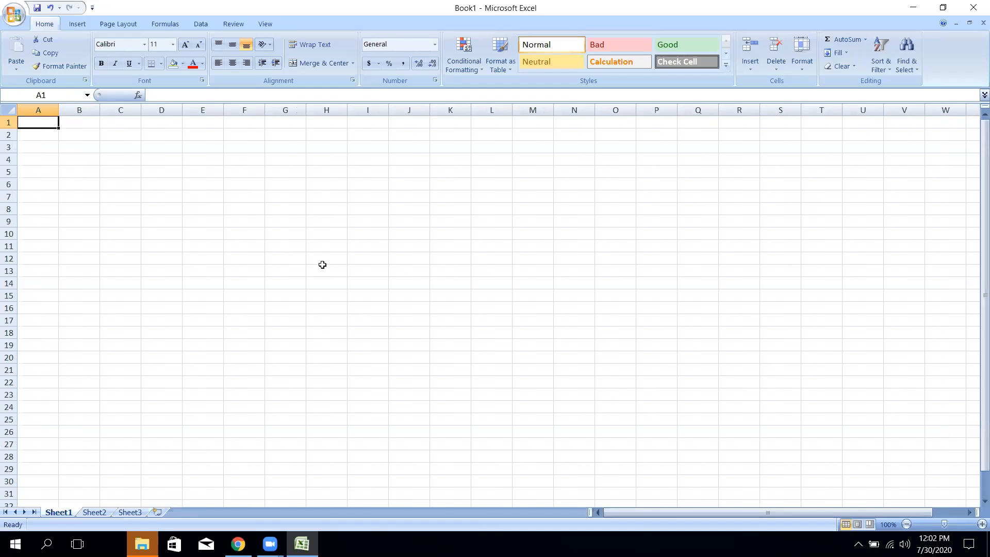
click(232, 186)
click(135, 233)
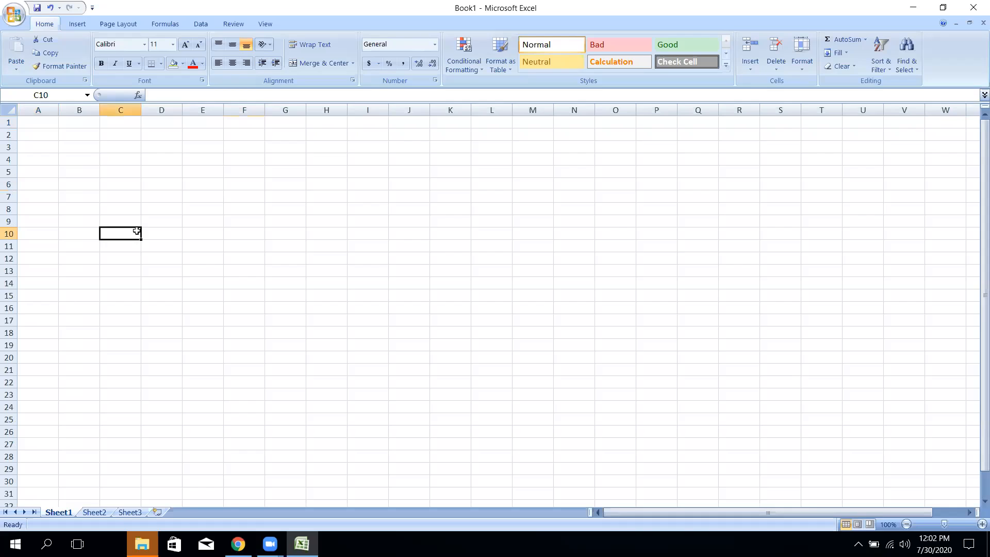
click(42, 130)
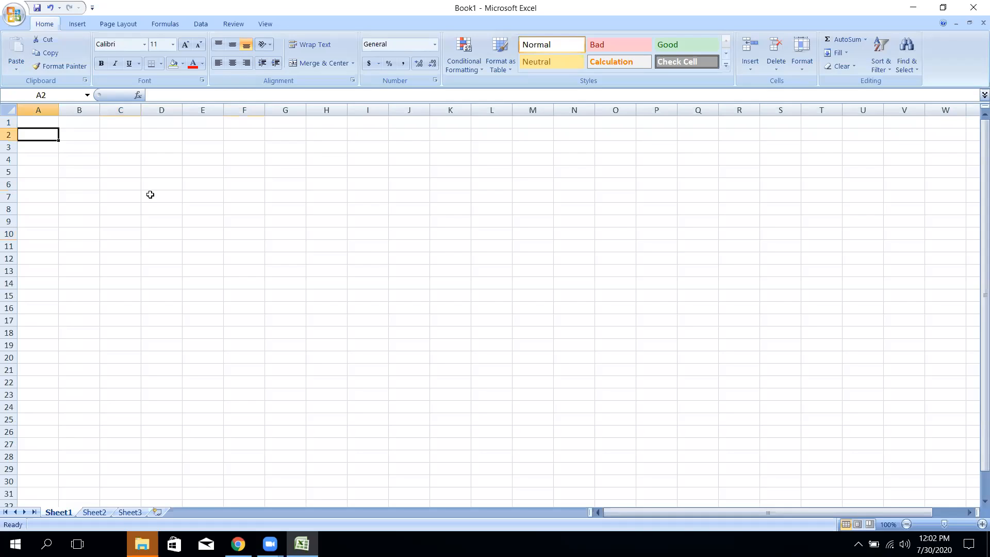
click(405, 211)
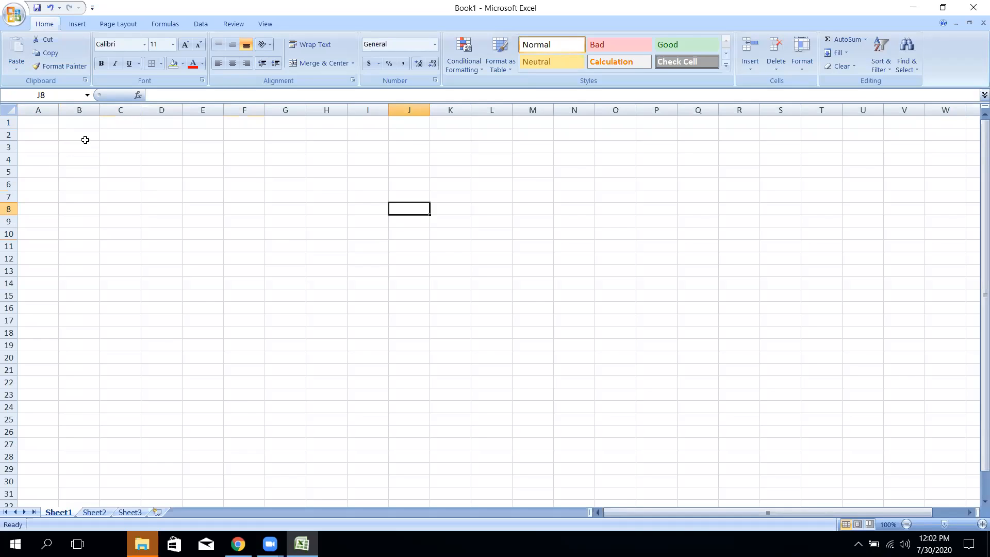
click(51, 133)
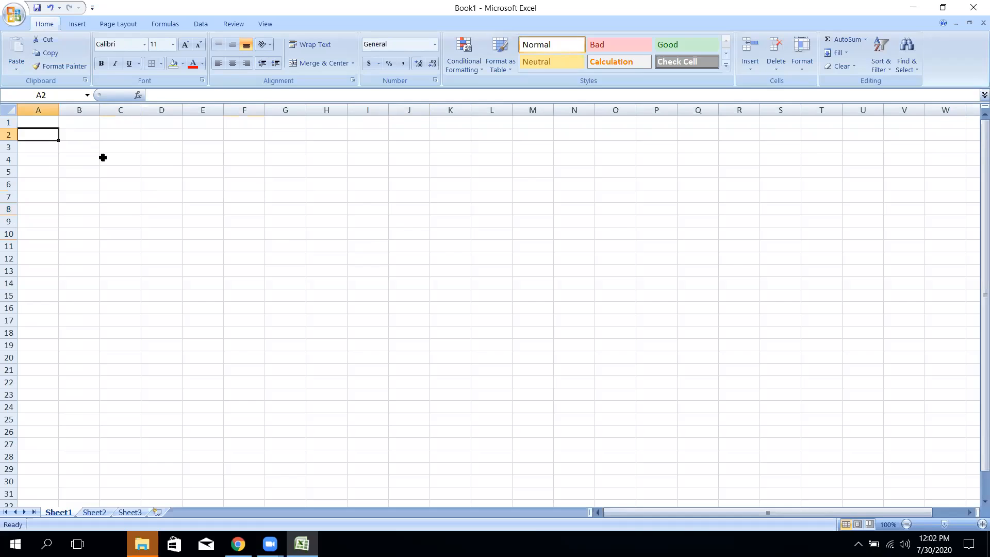
click(172, 172)
click(46, 133)
- Enter the first three student names in A2, A3 and A4, correcting typos
text(Ramu)
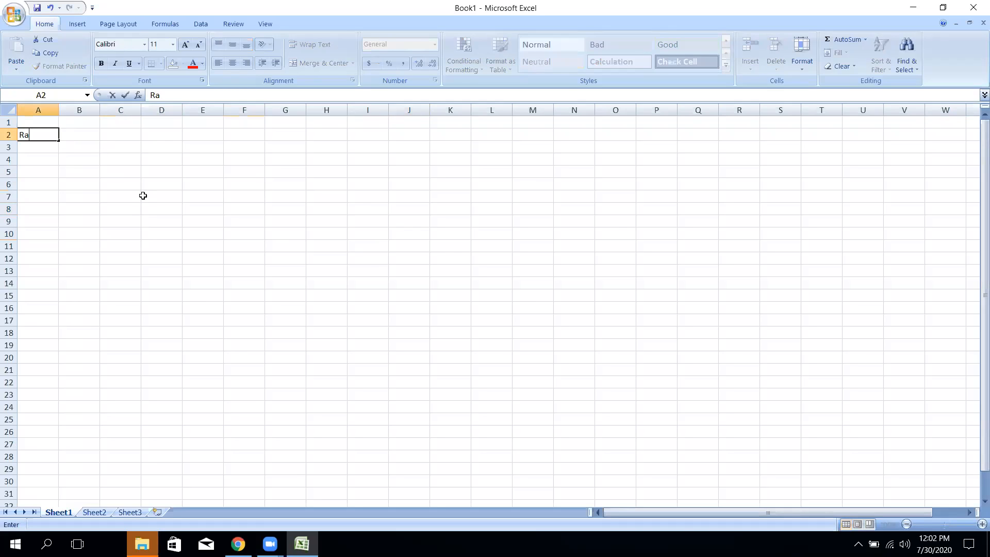
key(BackSpace)
key(BackSpace)
key(BackSpace)
text(au)
key(BackSpace)
text(mu \)
key(BackSpace)
key(Return)
text(Hari)
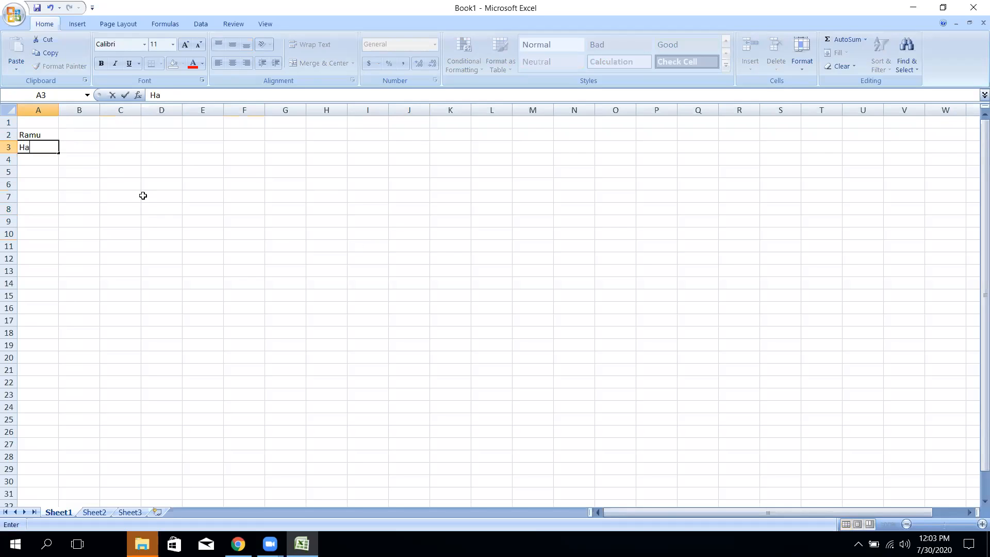
key(Return)
text(jG)
key(BackSpace)
key(BackSpace)
text(Gita)
key(Return)
- Enter the remaining three student names down to A7, including the longest two-word name
text(jS)
key(BackSpace)
key(BackSpace)
text(Sita)
text(Ramila)
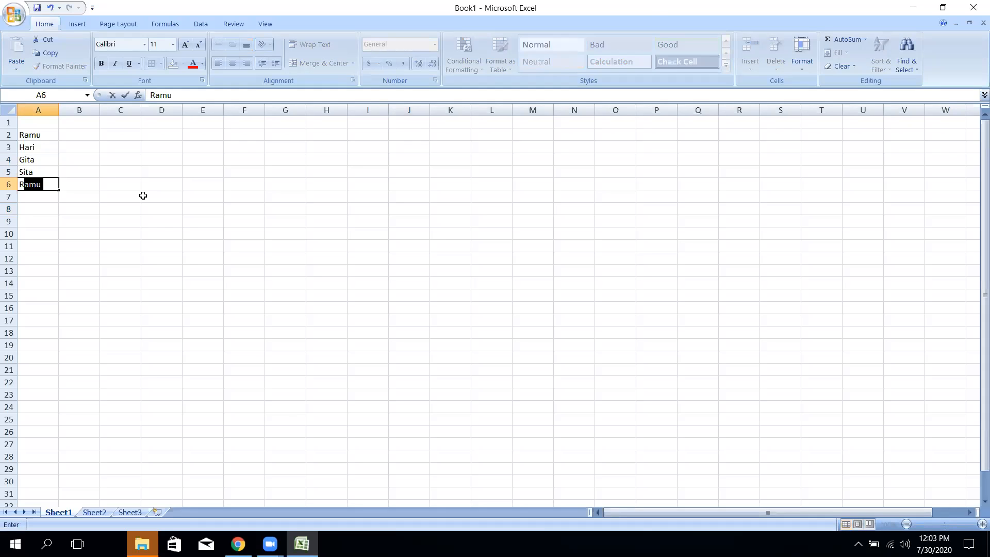
key(Return)
text(jA)
key(BackSpace)
key(BackSpace)
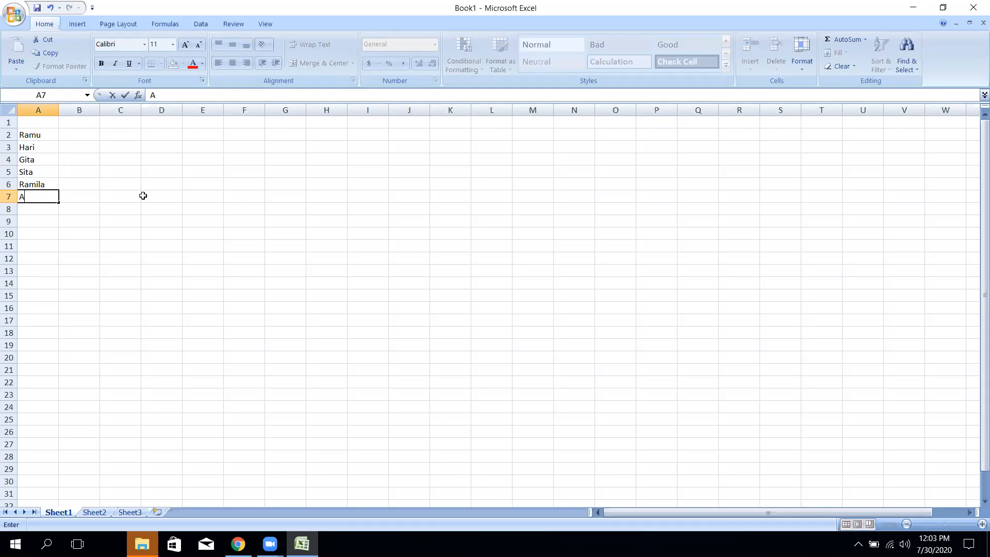
key(Return)
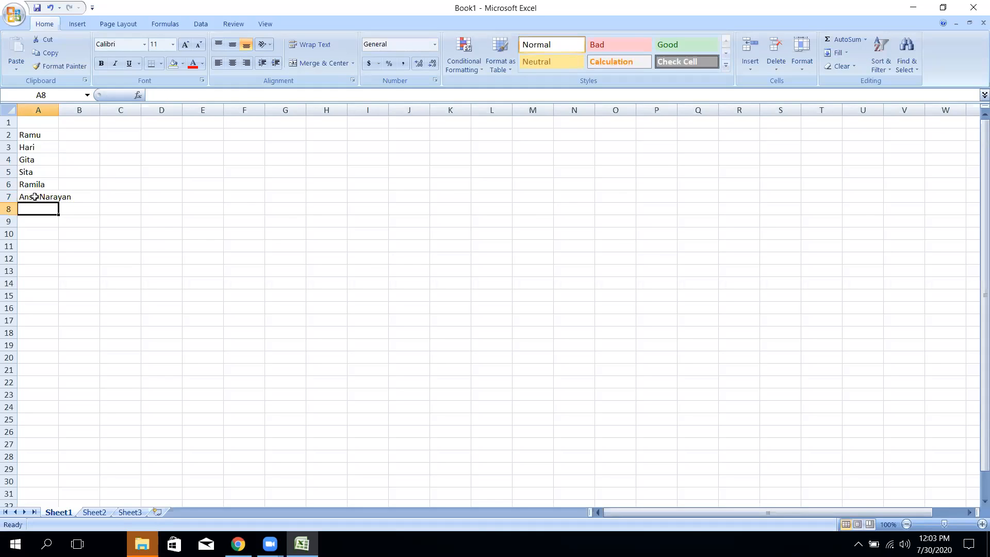
- Select A1:C11 and set its font size to 26
click(32, 135)
click(55, 196)
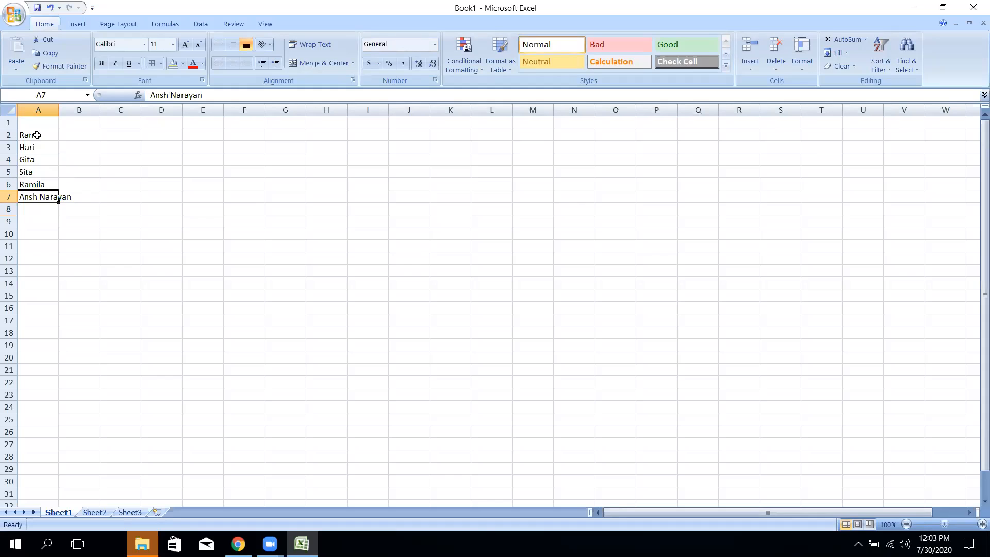
click(36, 134)
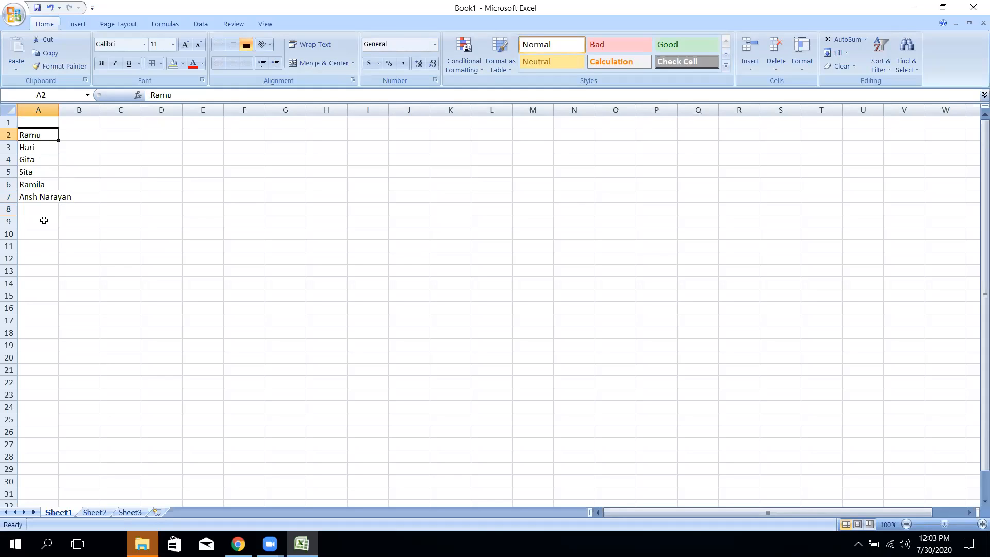
drag(103, 245, 19, 110)
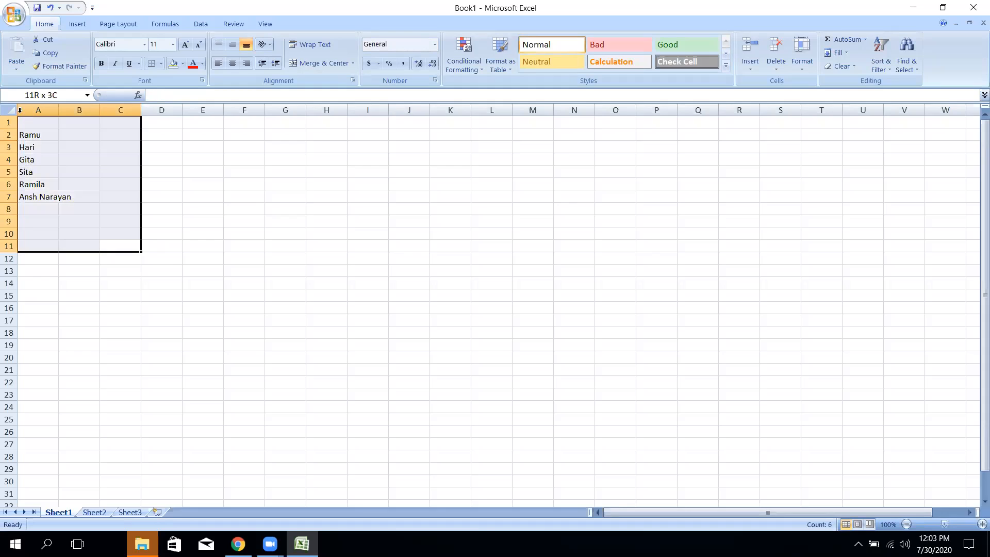
click(174, 45)
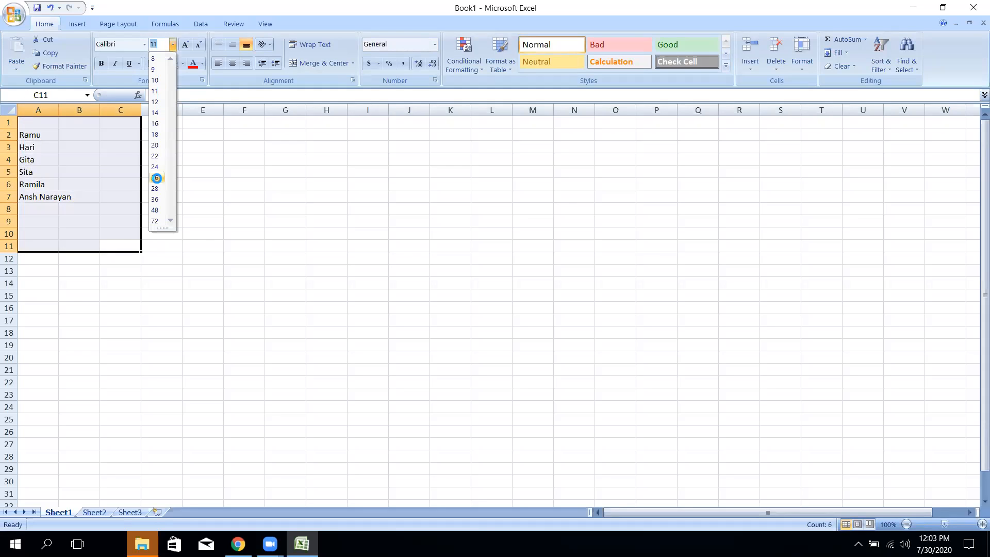
click(157, 178)
click(203, 315)
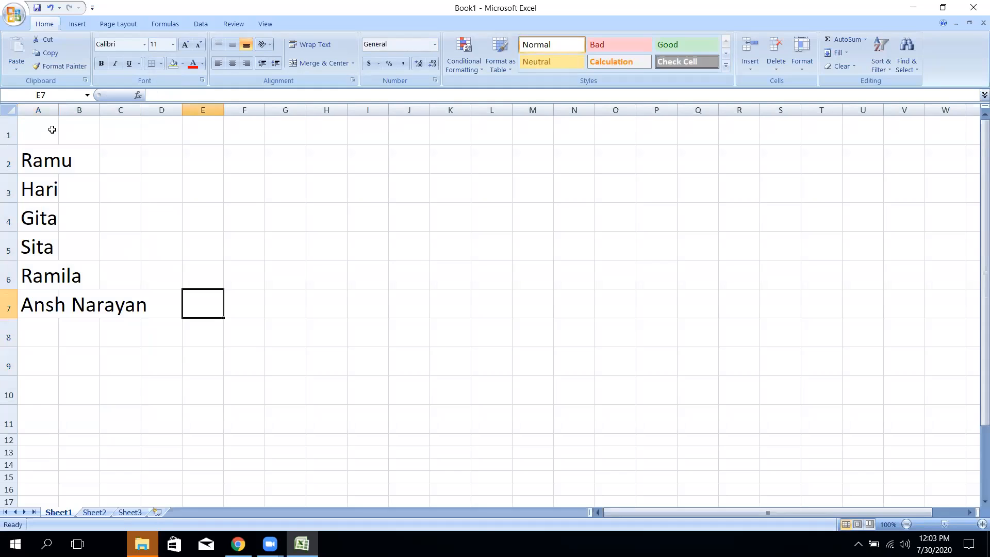
double_click(27, 133)
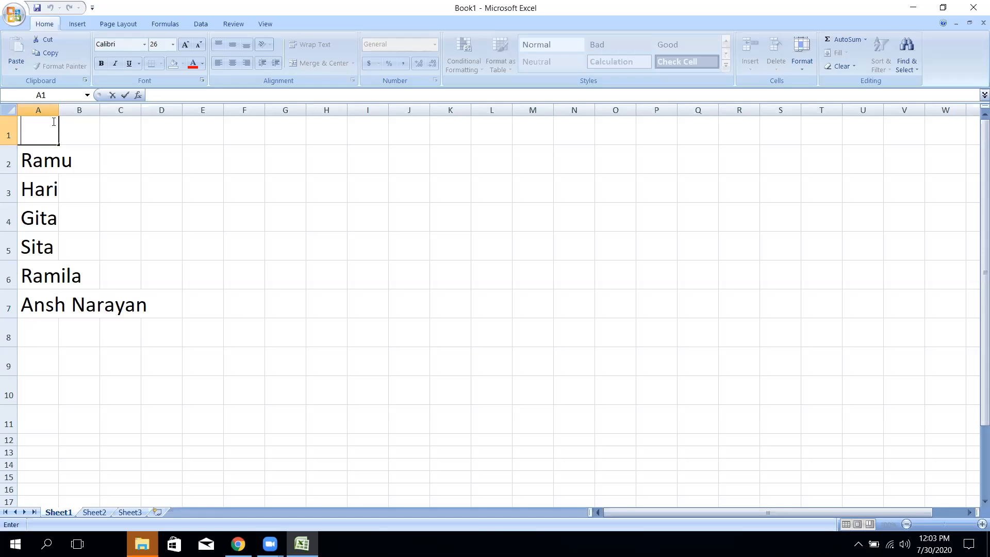
click(81, 165)
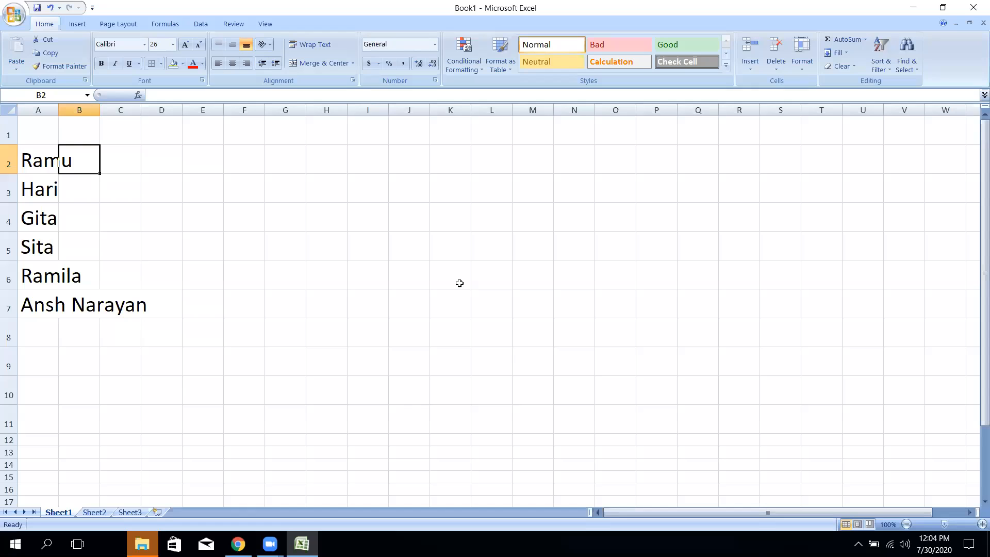
- Widen column A to 27.22 (252 pixels) so the longest name fits
click(254, 296)
click(409, 217)
click(262, 183)
click(497, 252)
click(235, 210)
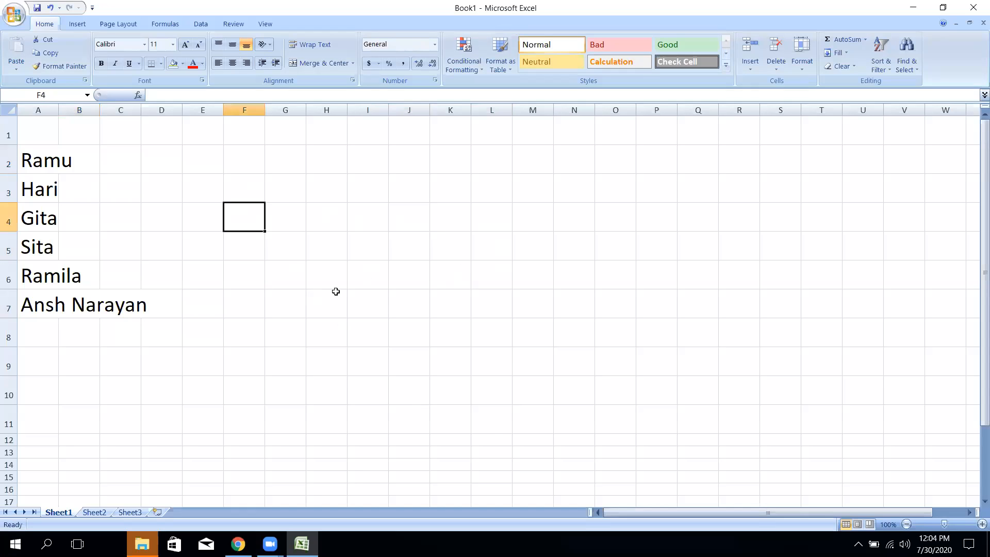
click(451, 257)
double_click(374, 301)
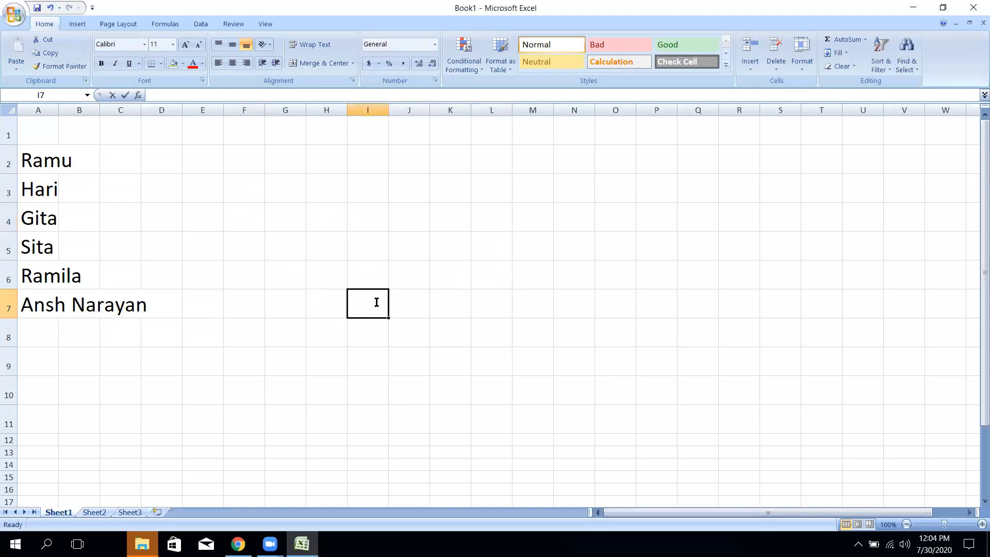
click(368, 240)
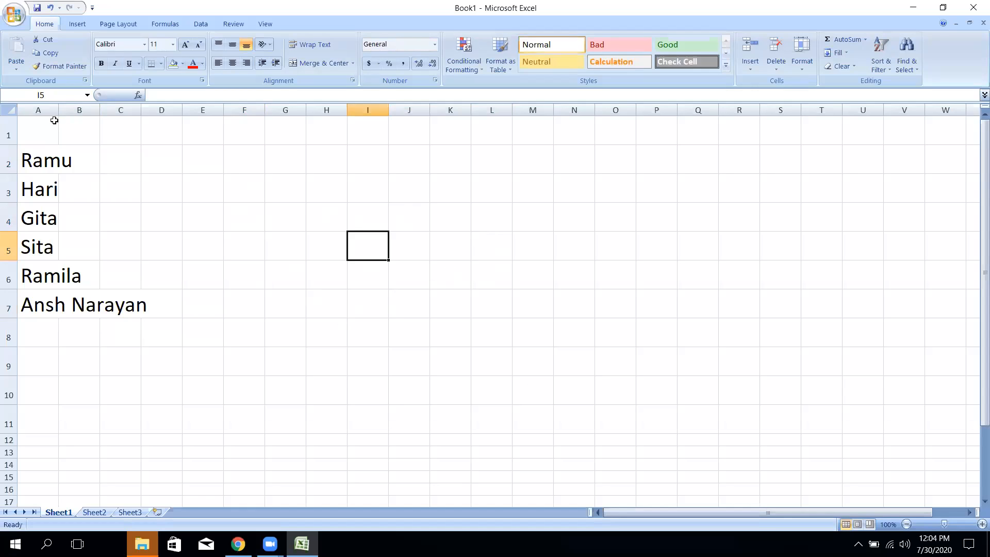
drag(58, 110, 148, 117)
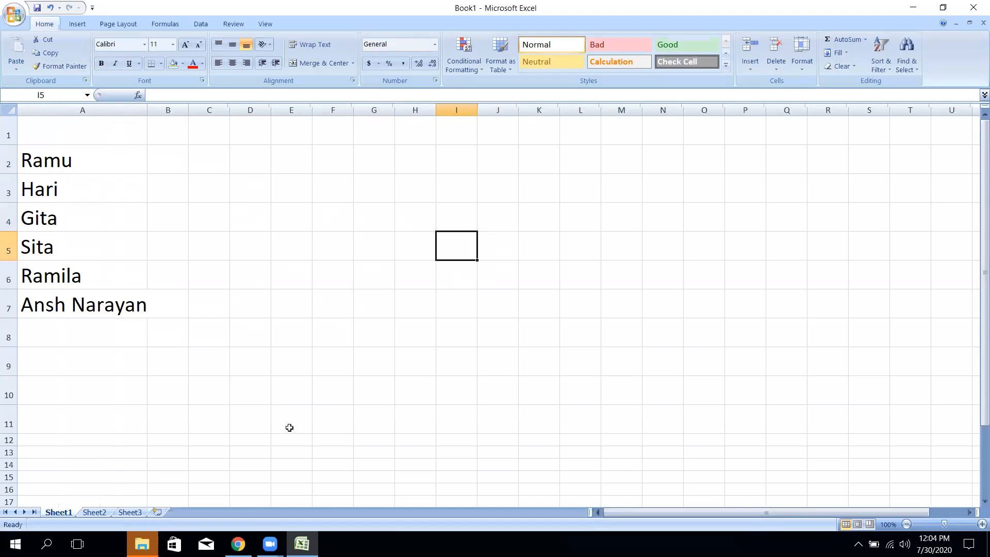
- Enter Rs.5000 in B2 and Rs.6000 in B3, widen column B, and select both amounts
click(161, 161)
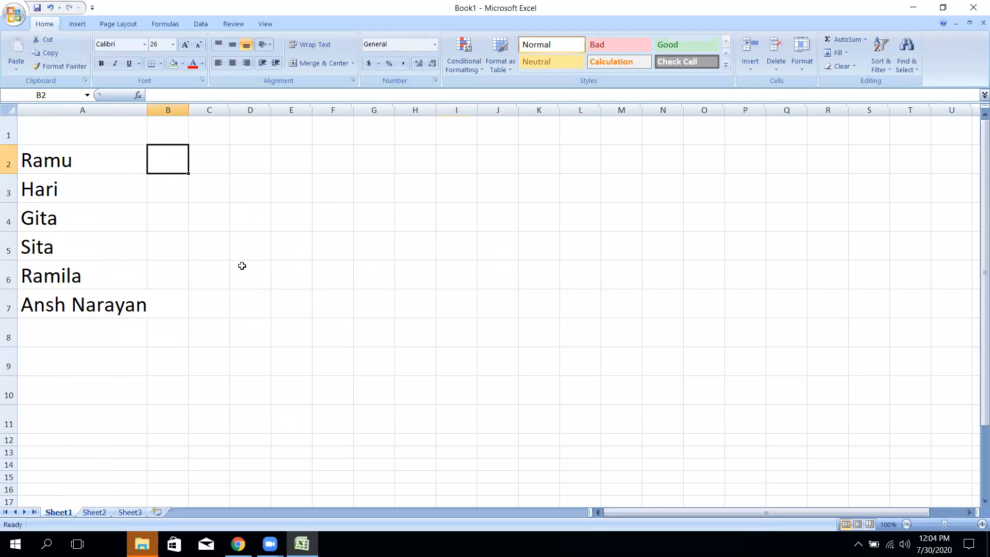
text(5)
key(BackSpace)
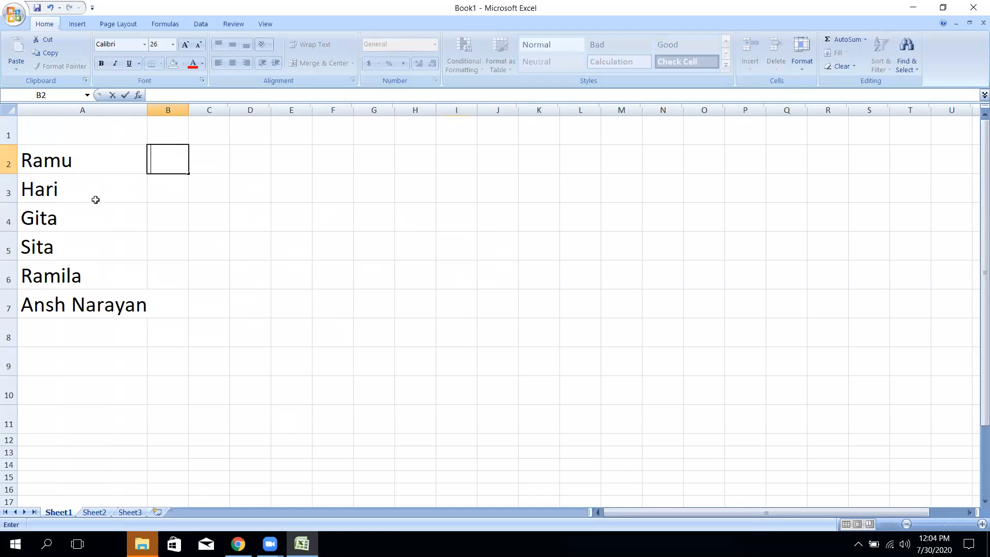
text(Rs.5000)
key(Return)
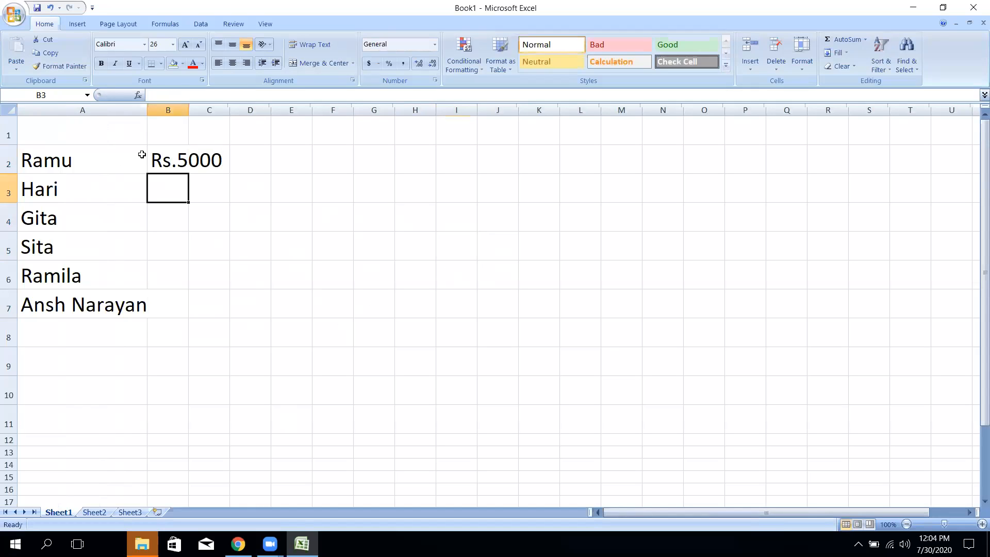
drag(188, 110, 231, 110)
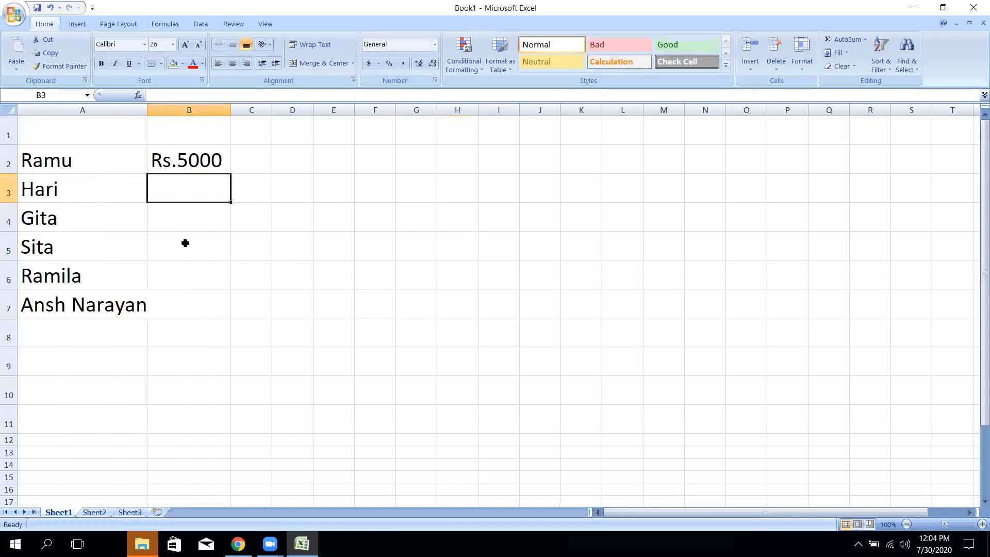
text(Rs.)
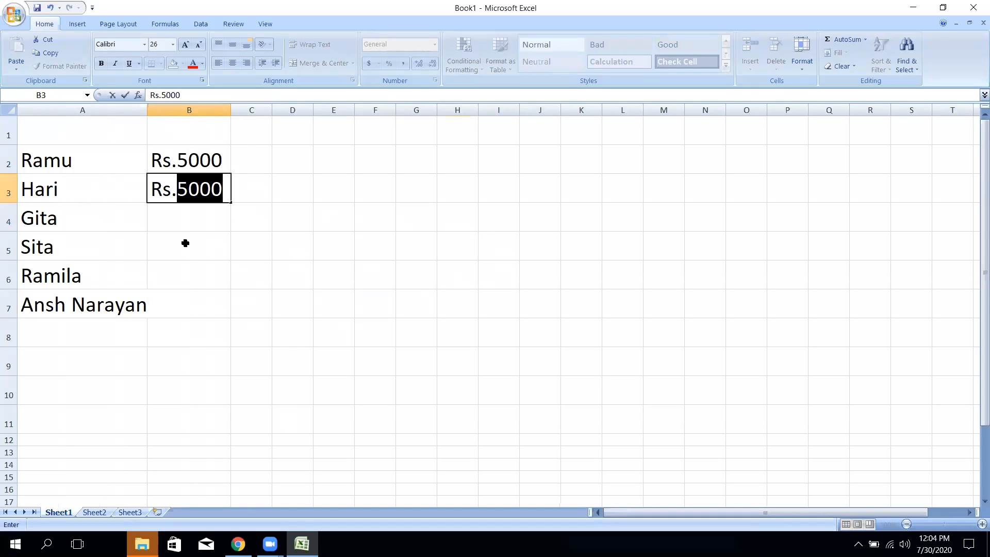
text(6000)
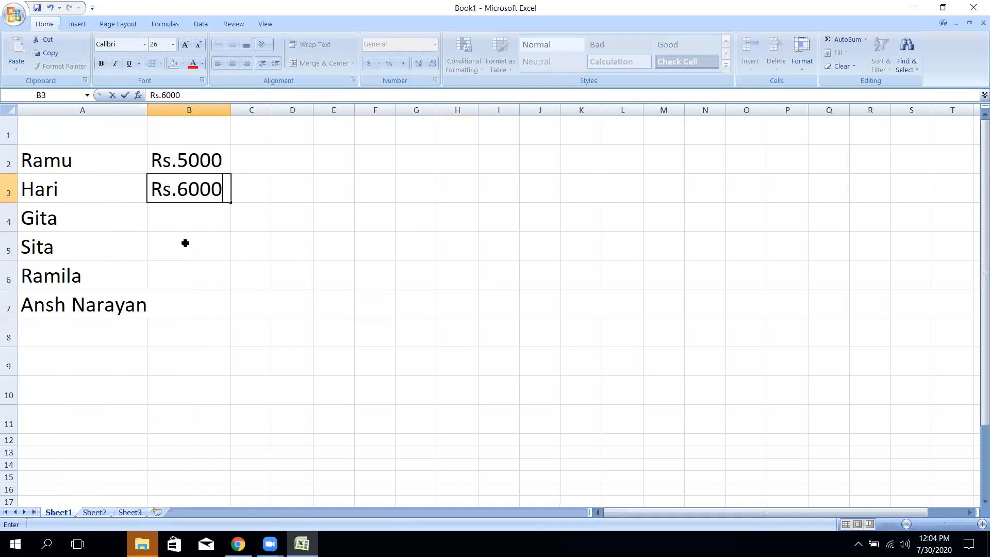
key(Return)
drag(179, 156, 181, 181)
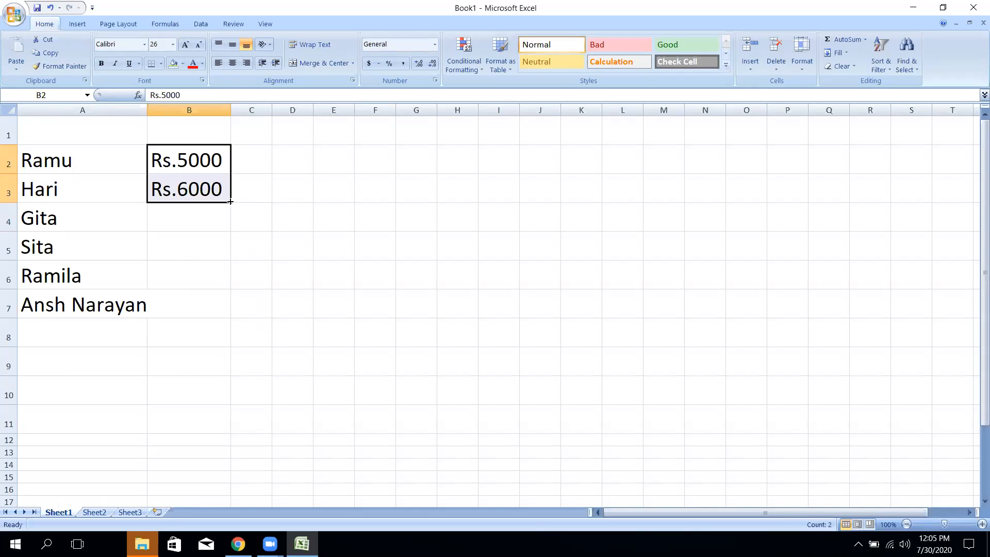
- AutoFill the amounts down to Rs.10000 in B7 and widen columns A and B
drag(230, 202, 217, 308)
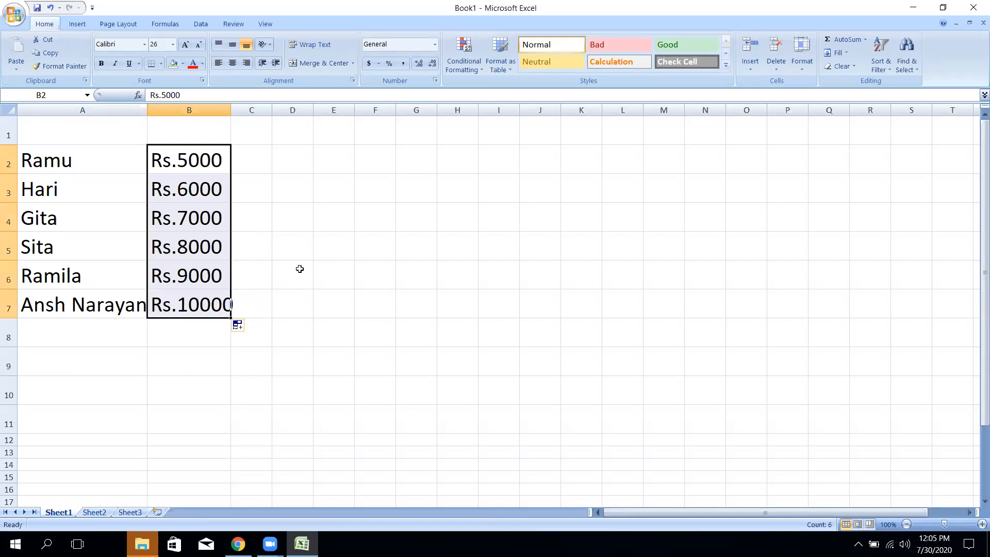
click(300, 269)
drag(231, 109, 245, 110)
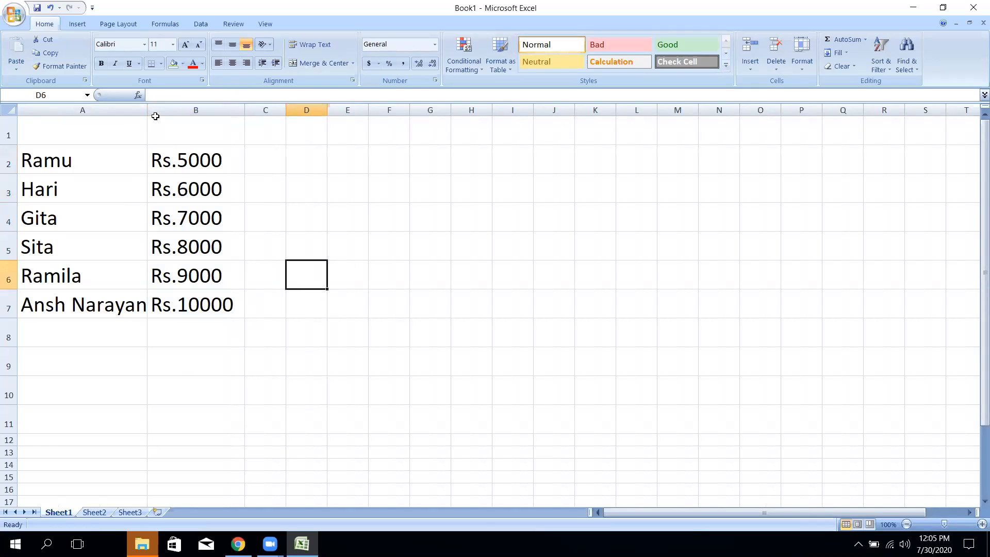
drag(147, 110, 163, 110)
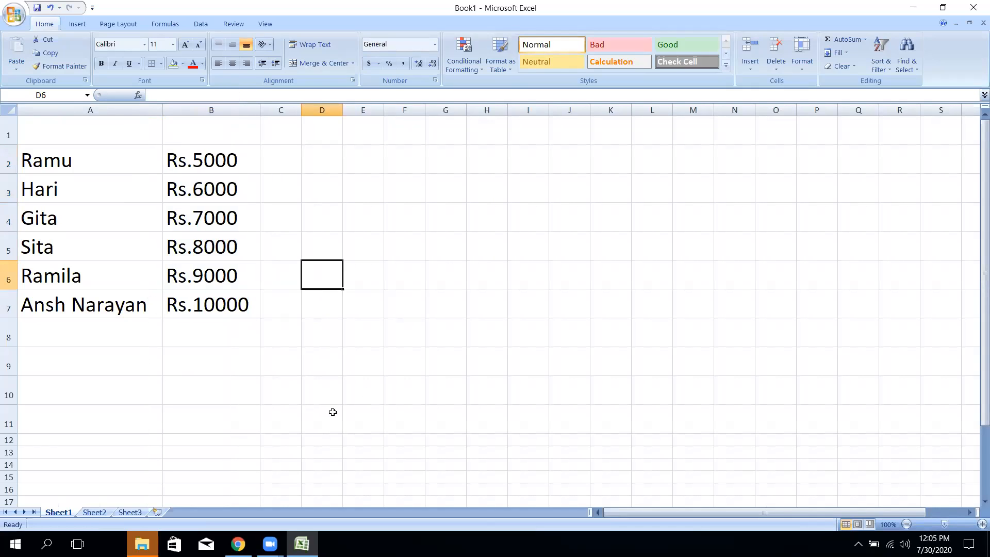
- Enter the value 1 in cell I6
click(363, 390)
click(596, 235)
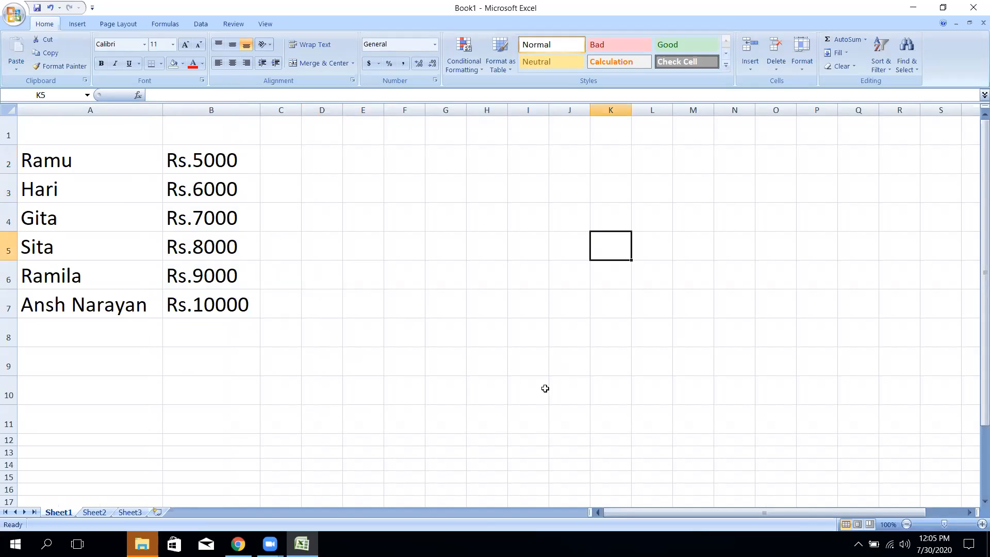
click(531, 283)
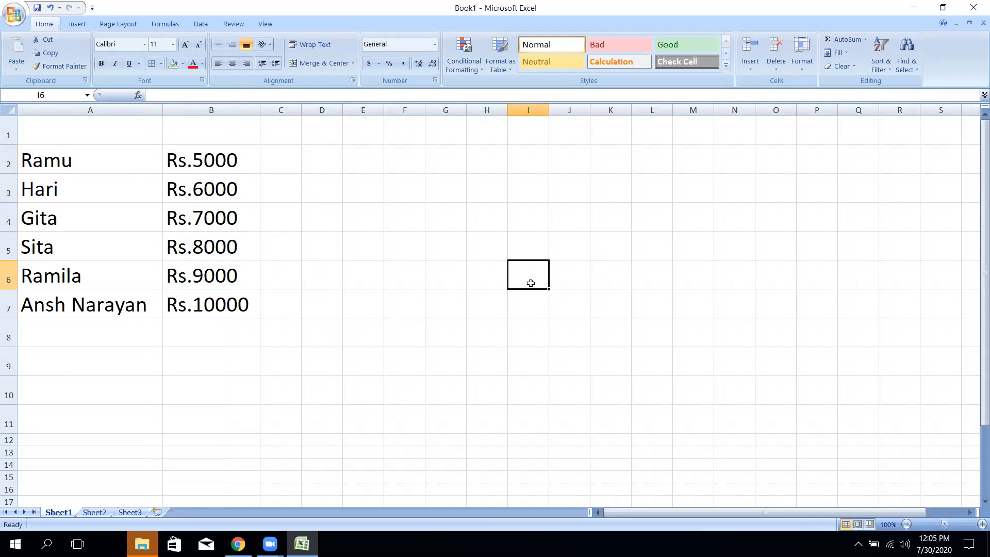
key(Return)
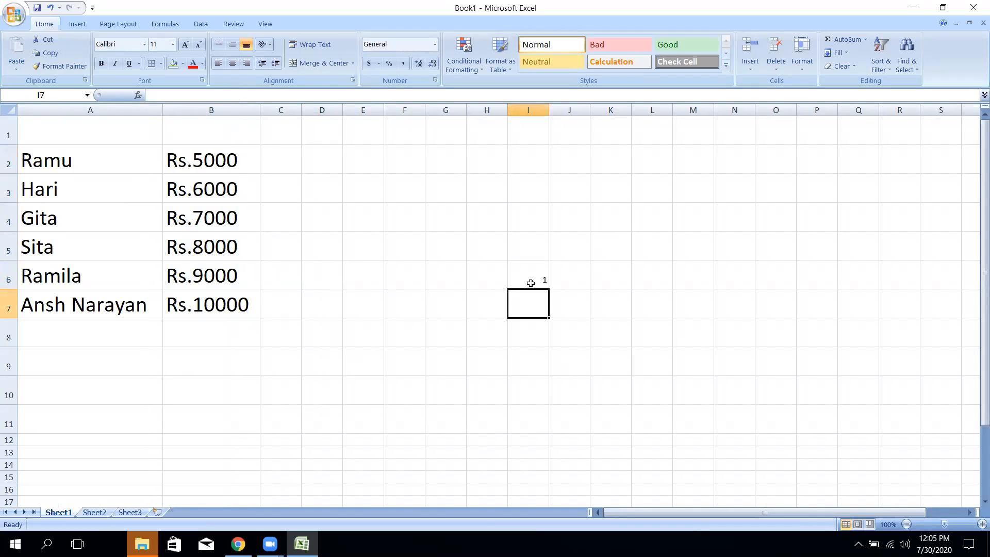
- Copy the 1 down column I and clear it, then enter 1, 2, 3 in J6:J8
click(535, 278)
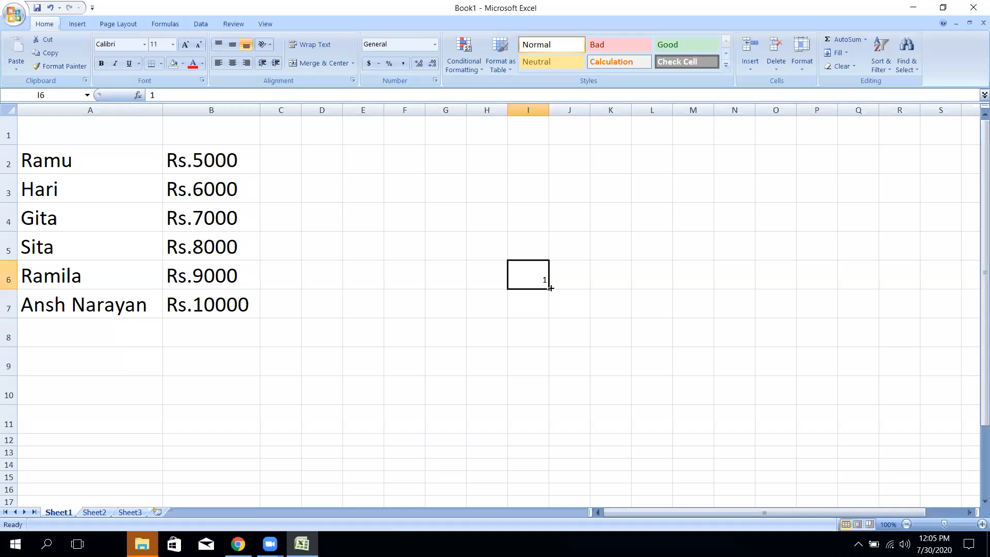
drag(548, 289, 550, 445)
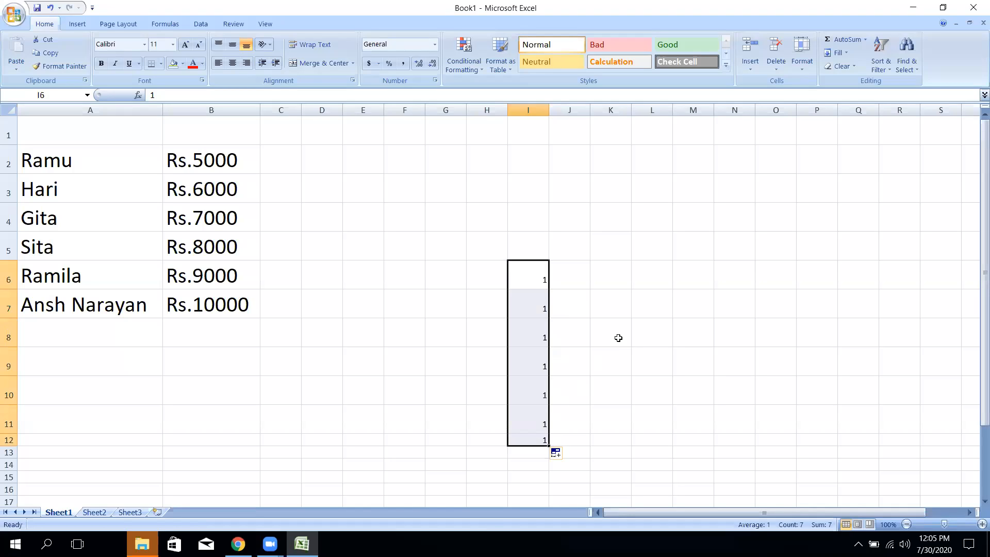
key(Delete)
click(587, 274)
text(1)
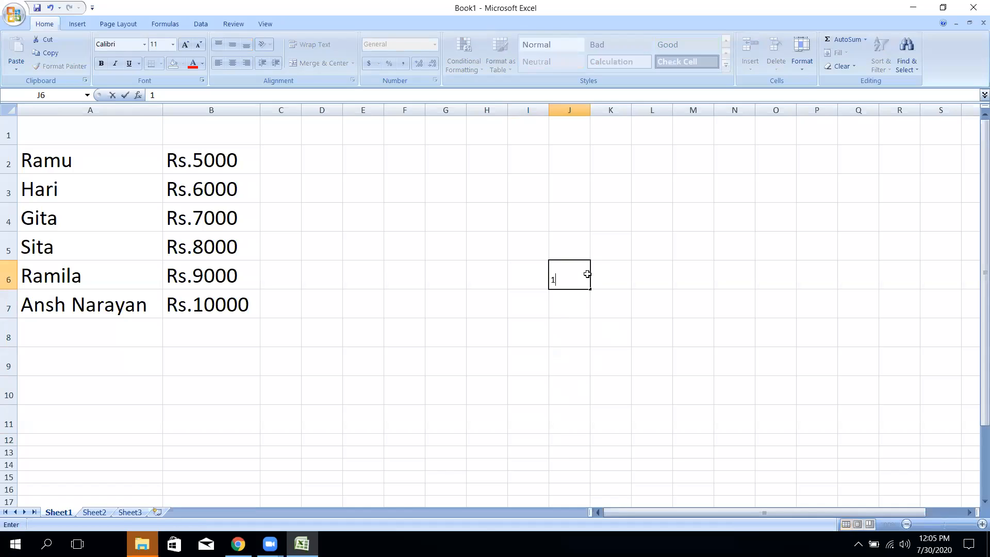
key(Return)
text(2)
key(Return)
text(3)
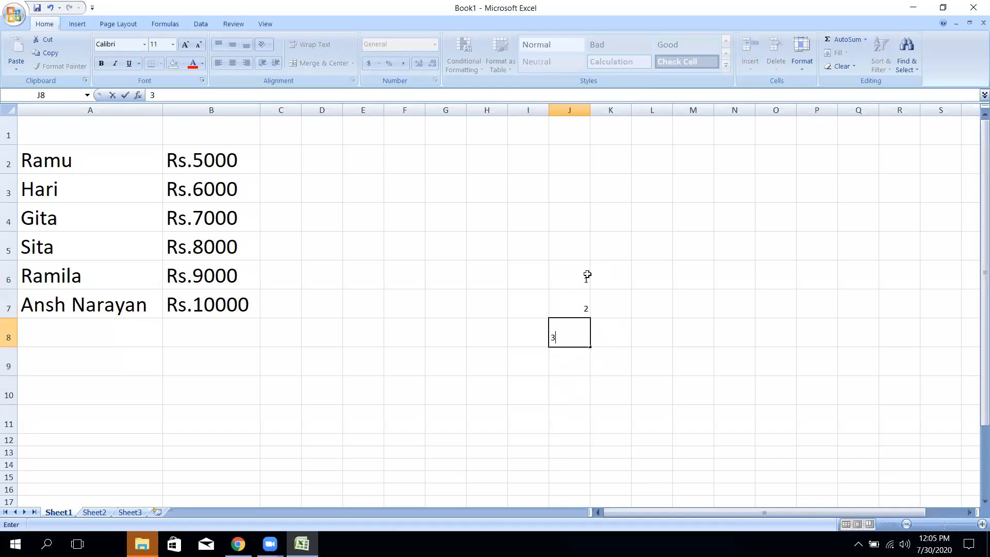
key(Return)
- Set the trial numbers in column J to font size 26, then delete them
drag(586, 273, 591, 467)
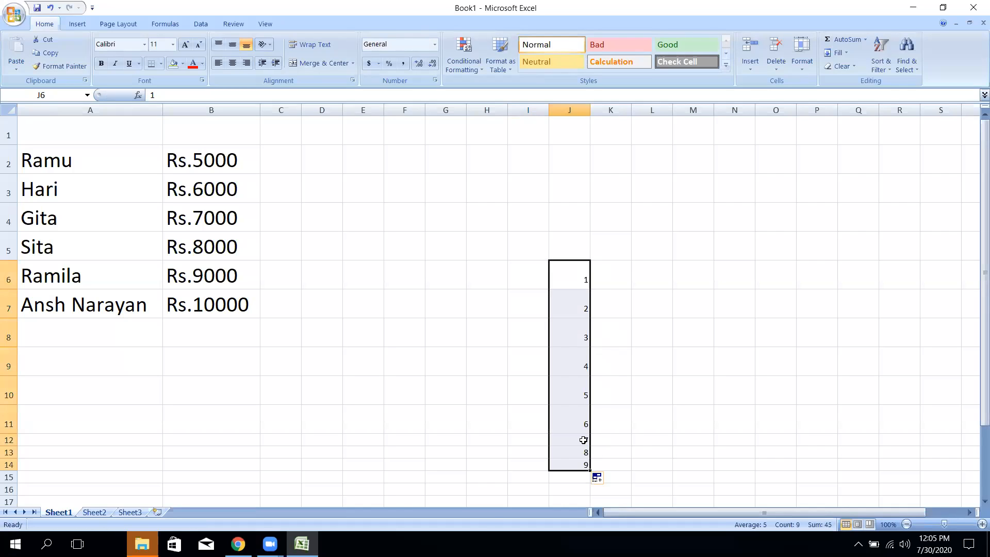
click(173, 44)
click(157, 177)
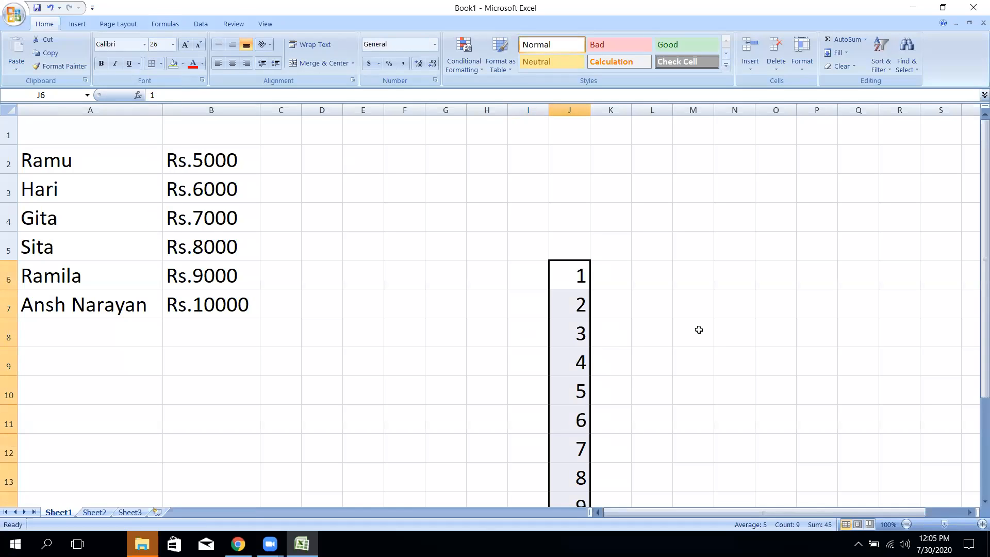
key(Delete)
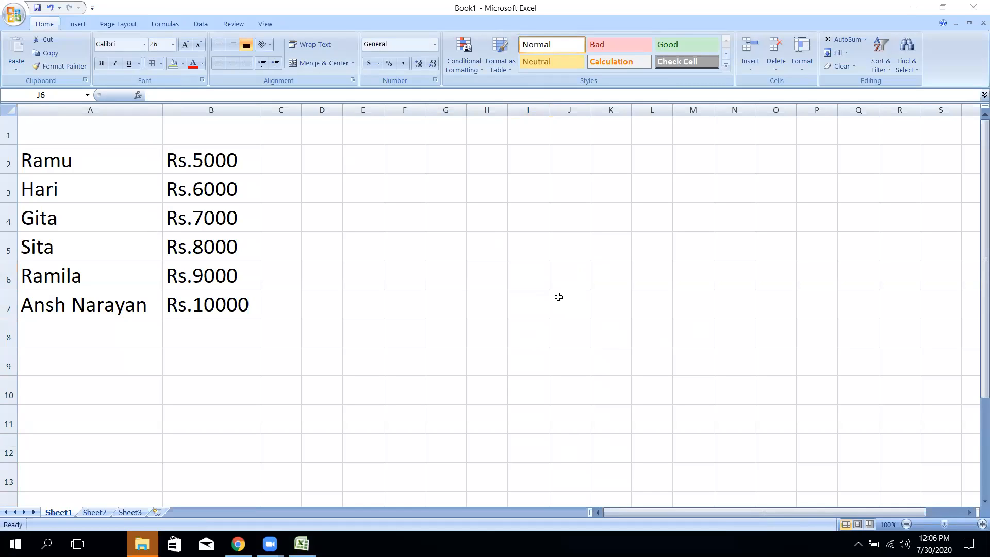
double_click(513, 265)
click(510, 247)
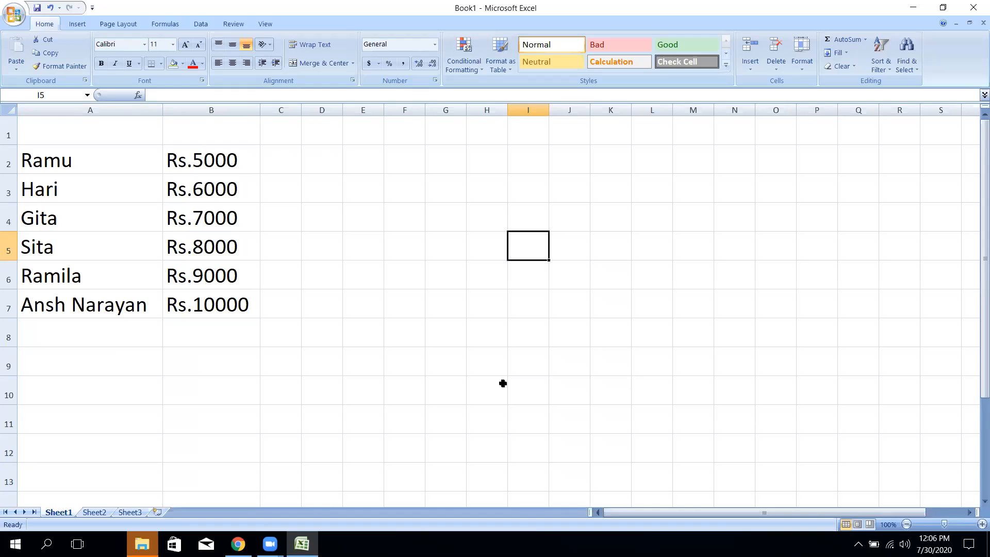
- Enter a test entry in I5, fill it down to I11, then delete the copies
text(Ragni)
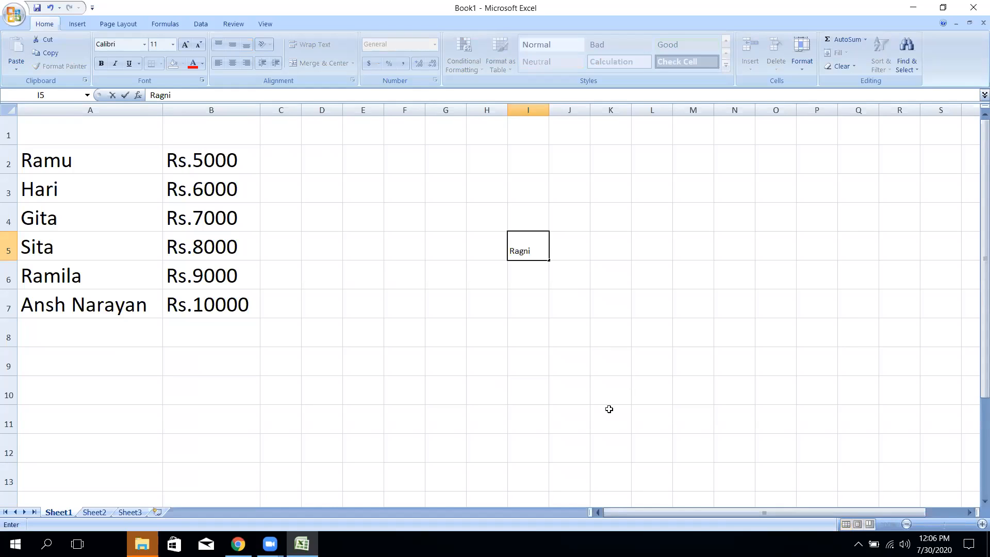
click(597, 345)
click(521, 242)
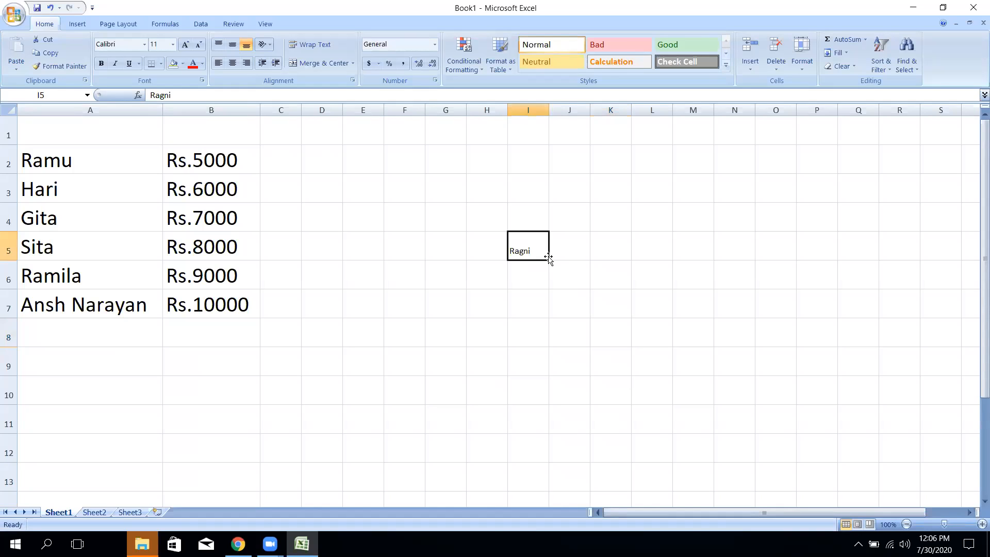
drag(547, 269, 567, 437)
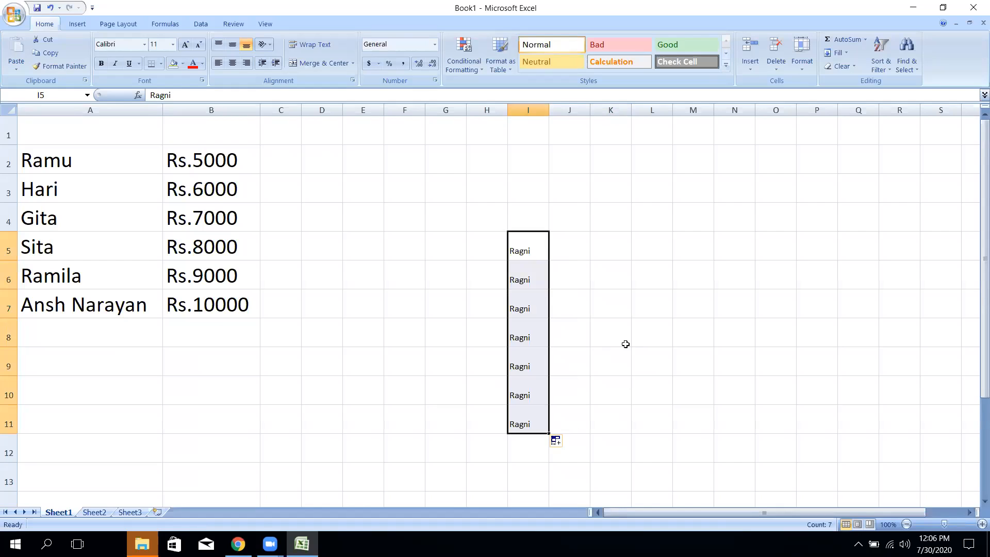
key(Delete)
- Type Sunday in I5 and drag its fill handle down column I
click(521, 248)
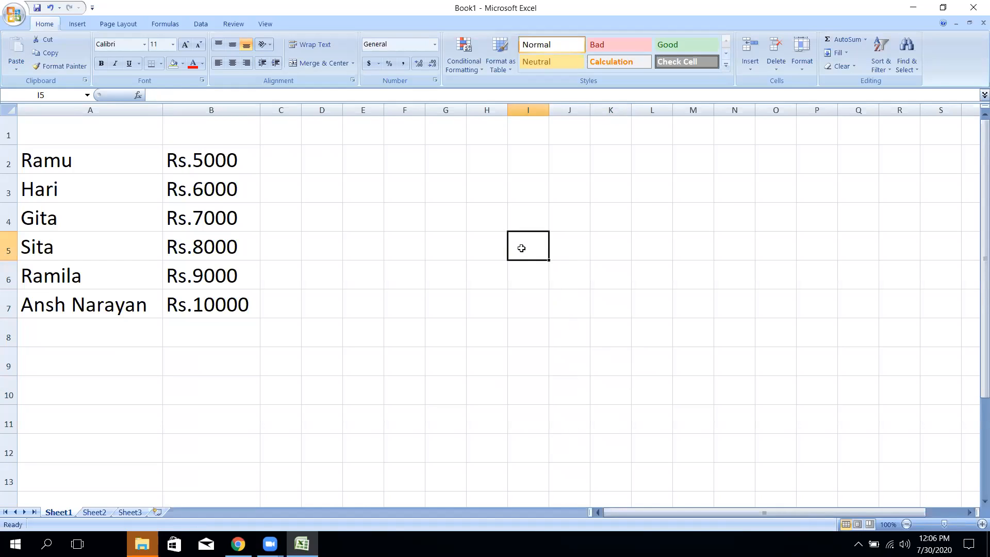
text(Sunday)
key(Return)
click(521, 248)
drag(549, 262, 544, 423)
- Fill Sunday to Saturday down to I11, widen column I, and bold the day names
click(593, 394)
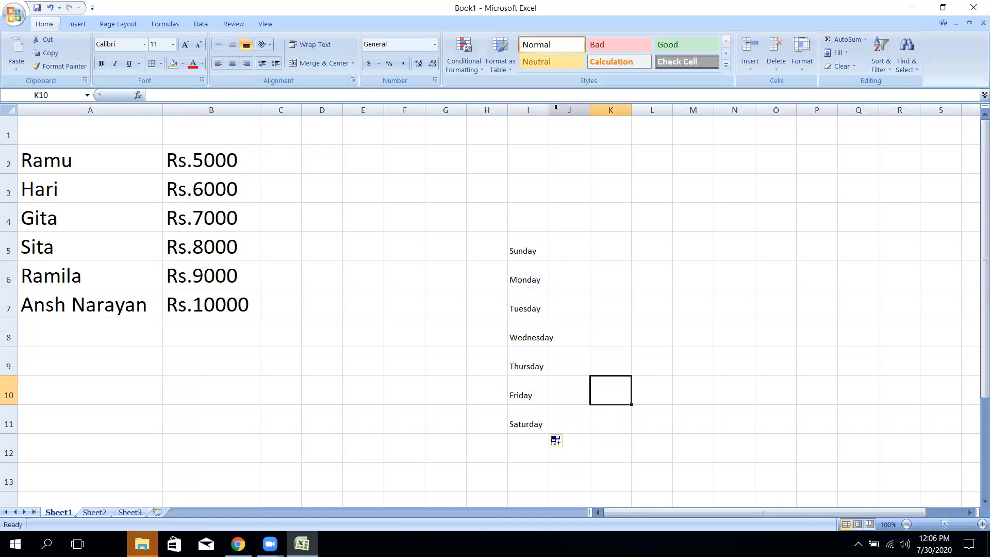
drag(550, 114, 559, 114)
drag(543, 247, 552, 425)
click(102, 63)
- Select the whole table from A1 to J11 and open the Office button menu
click(649, 338)
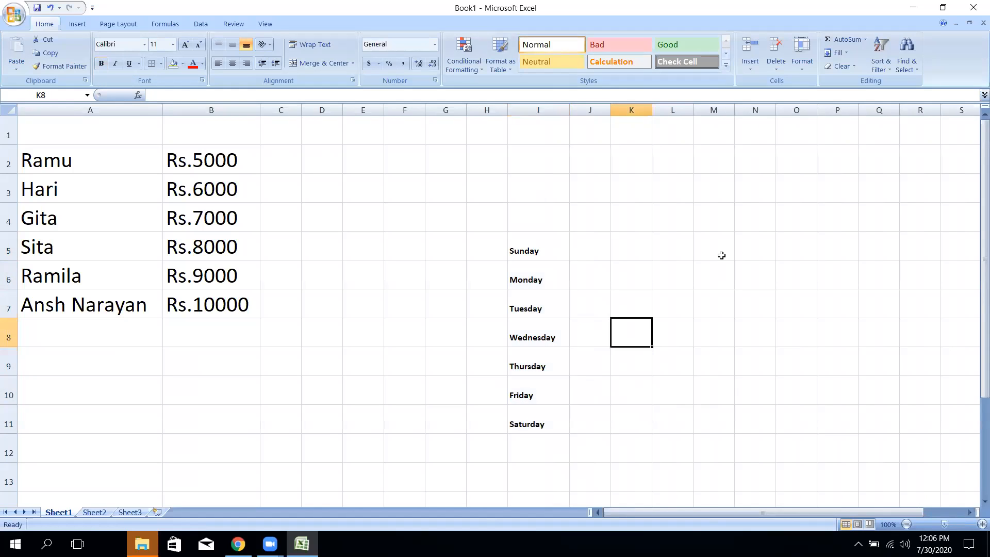
click(683, 246)
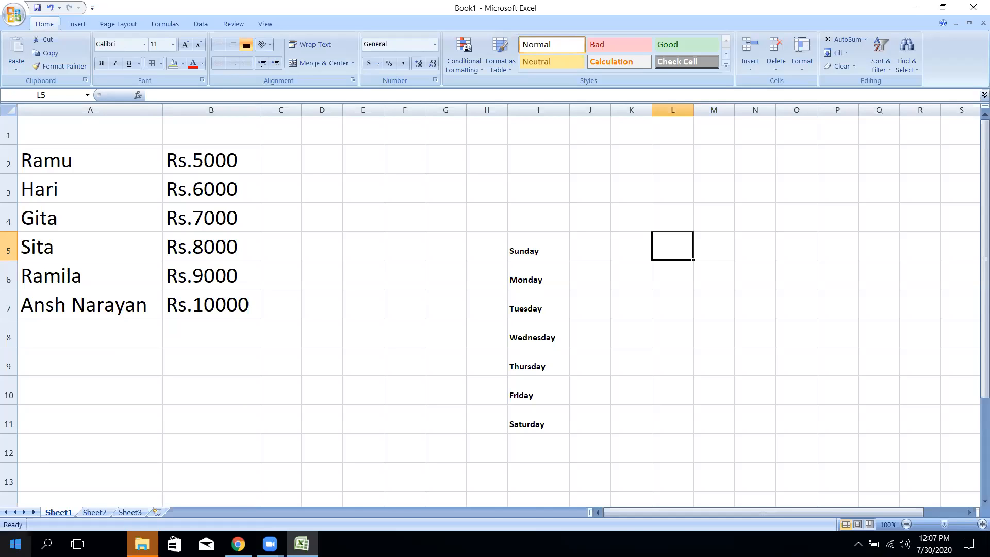
click(16, 544)
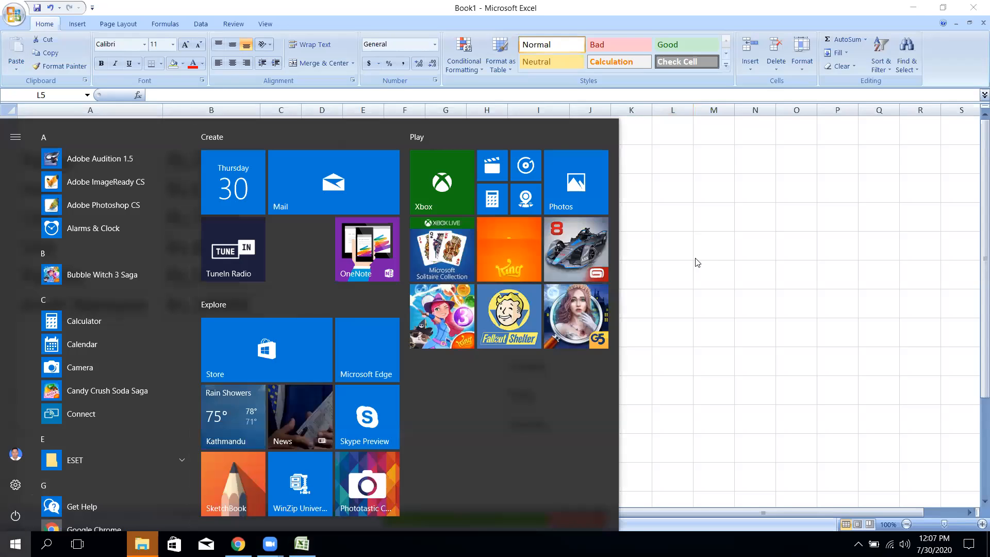
click(716, 208)
click(593, 233)
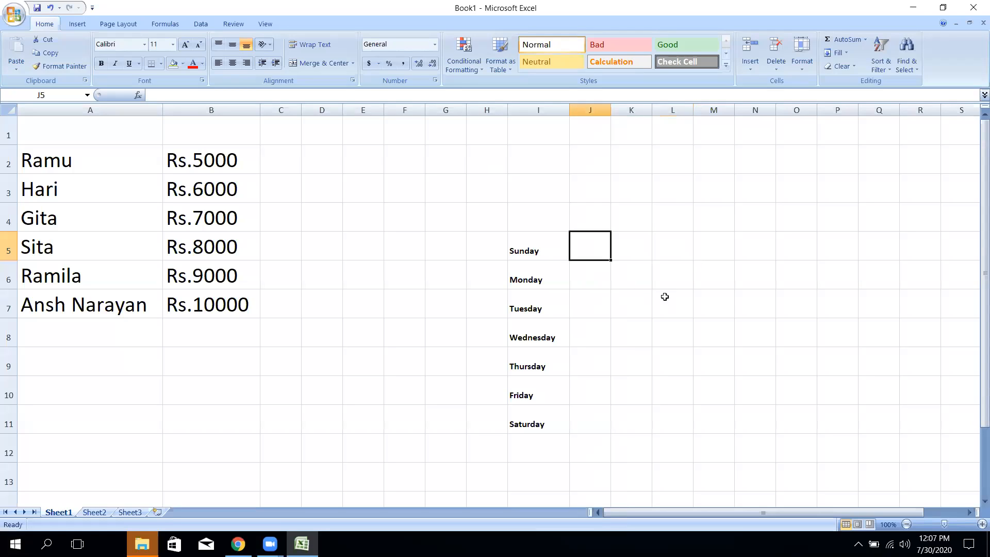
click(672, 270)
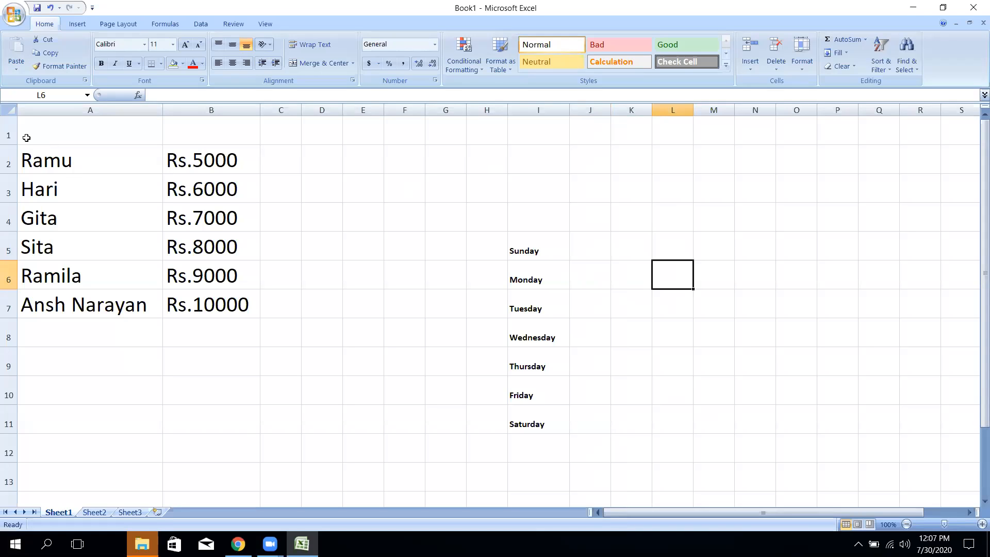
drag(28, 131, 596, 422)
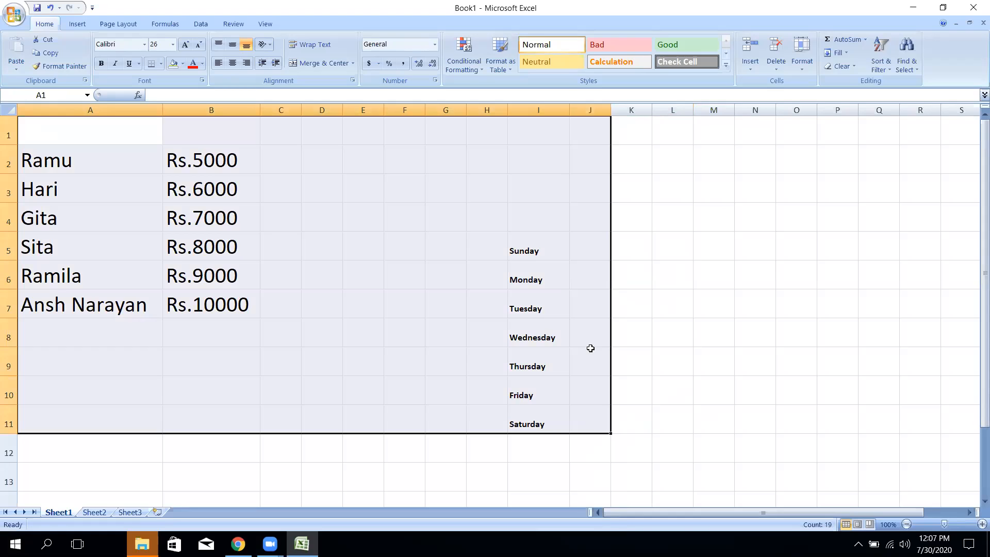
click(14, 14)
- Start Save As and enter a new file name made of a student's name
click(41, 126)
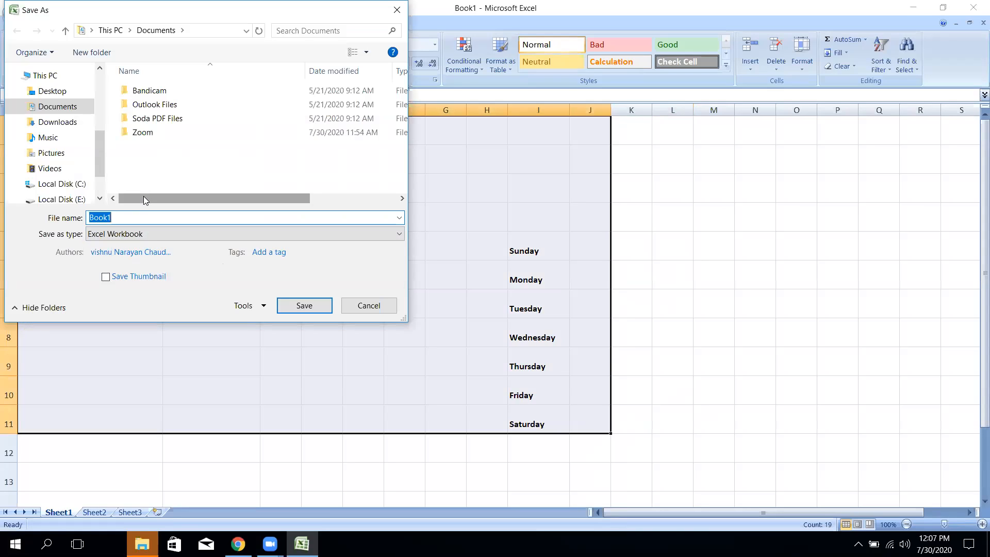
key(BackSpace)
key(BackSpace)
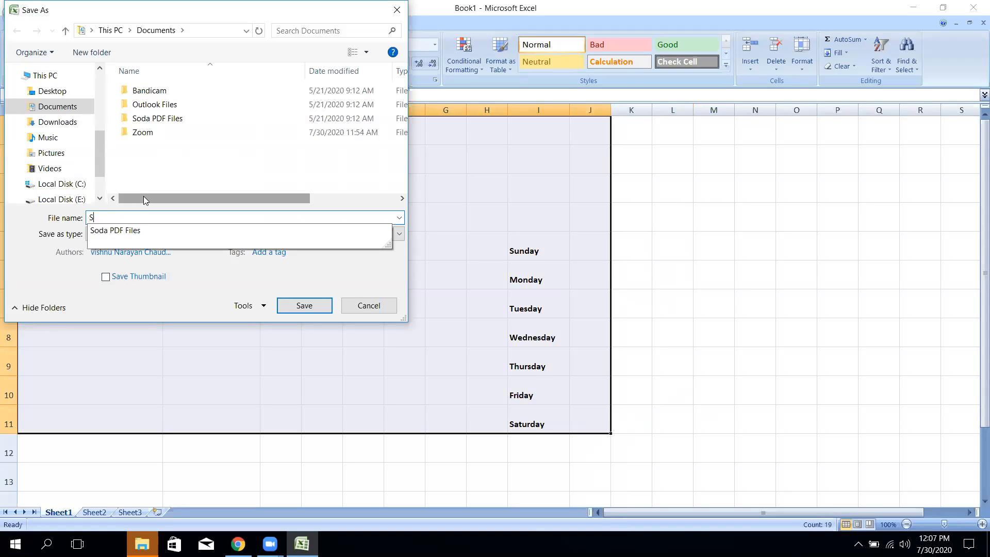
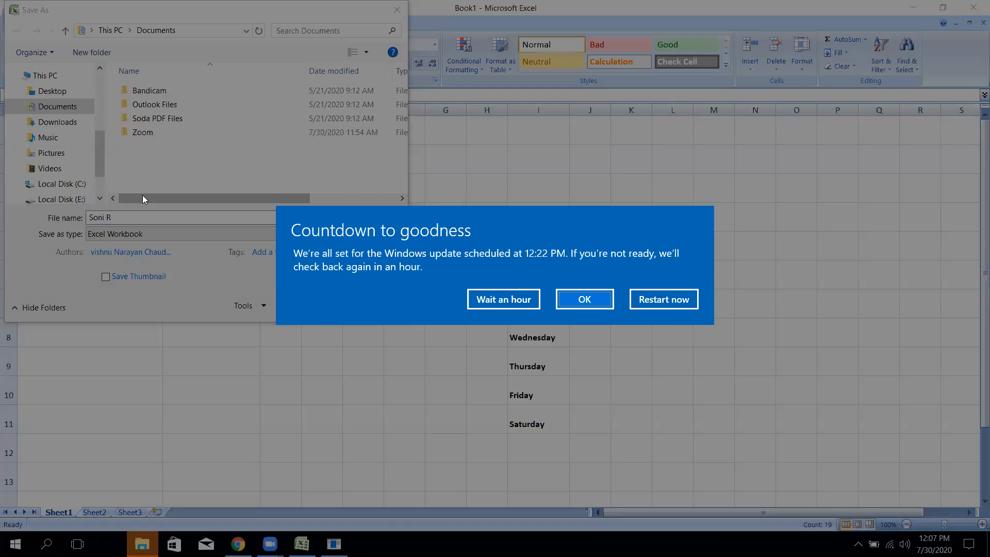
click(478, 299)
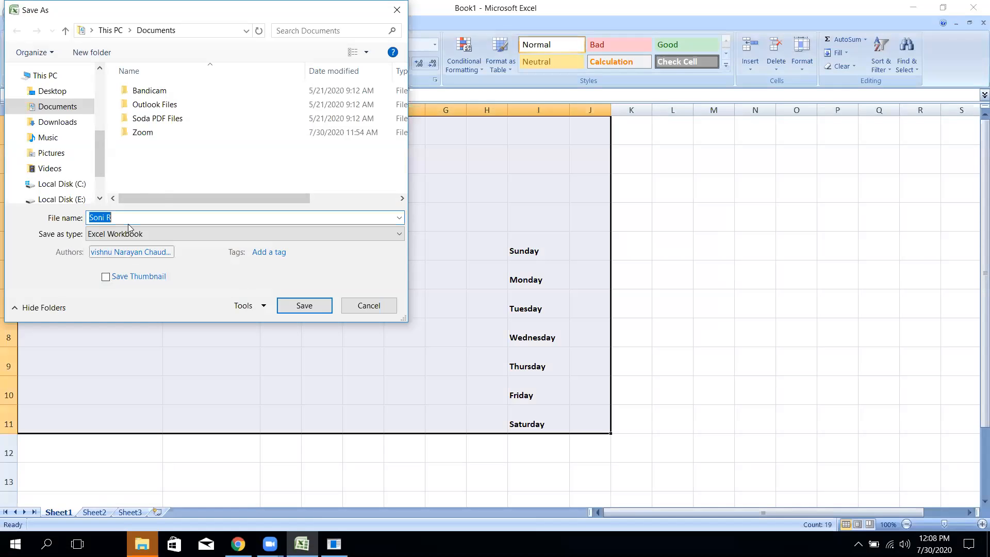
double_click(125, 217)
text(Ra)
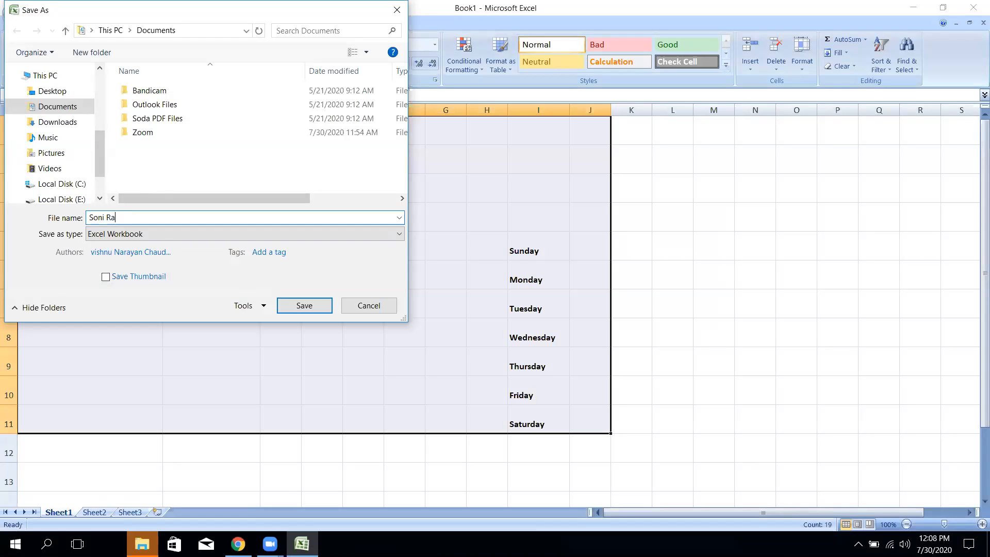
key(BackSpace)
key(BackSpace)
- Set and confirm matching open and modify passwords in General Options, then save the workbook
click(264, 306)
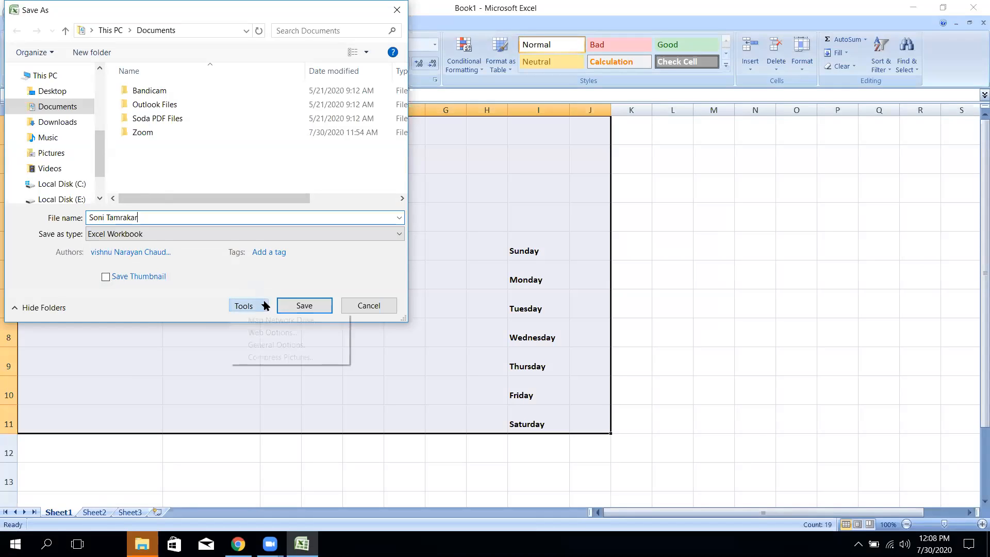
click(282, 344)
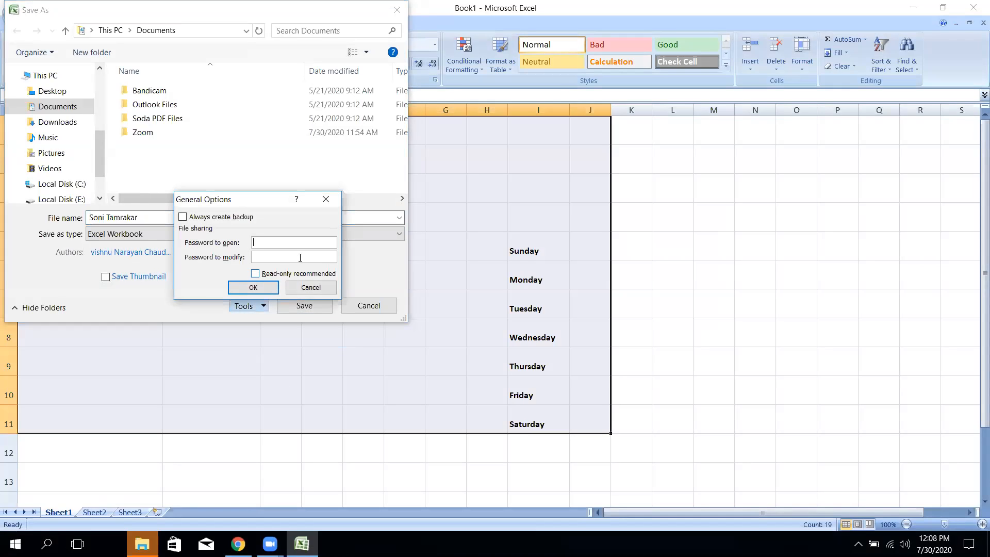
text(123)
click(269, 256)
text(123)
click(253, 287)
text(123)
click(267, 288)
text(123)
click(269, 289)
click(307, 305)
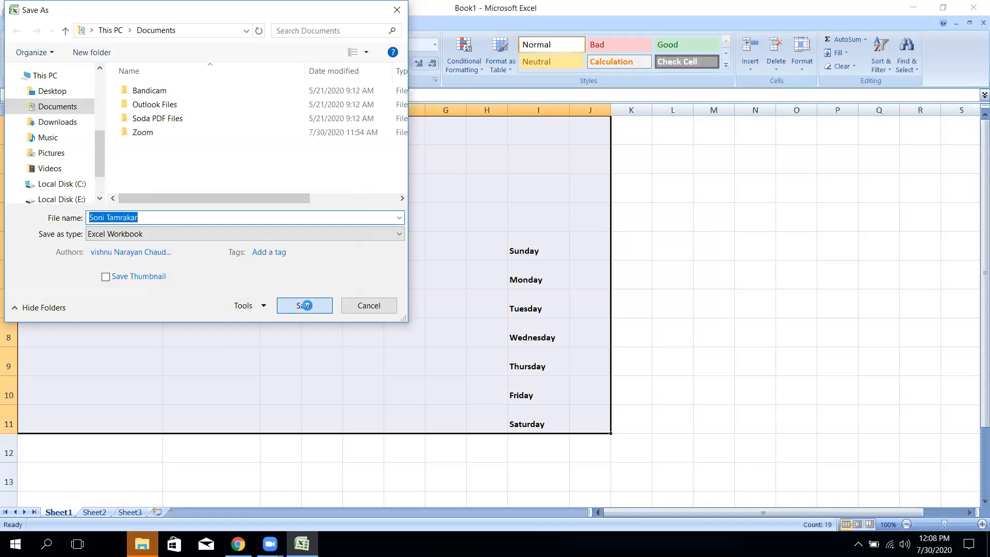
click(14, 18)
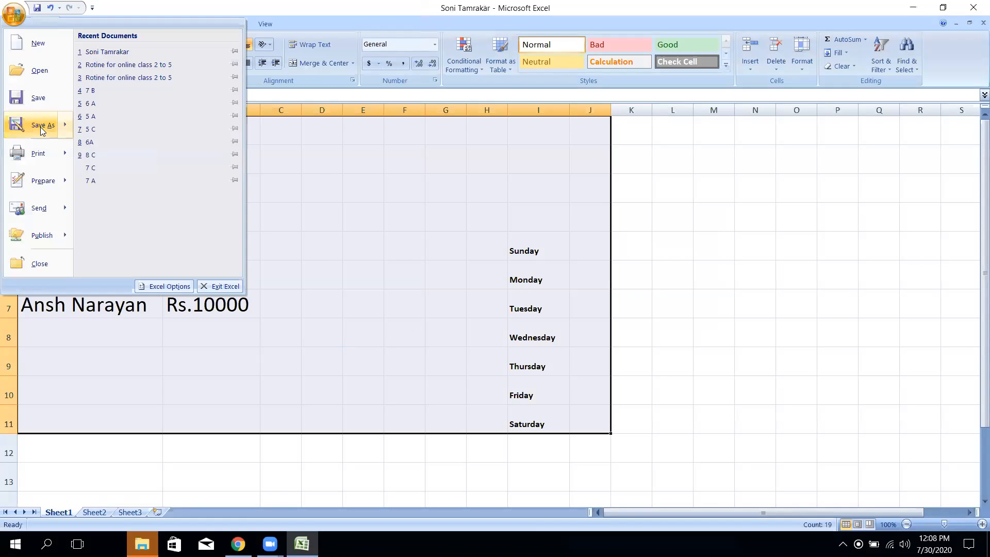
- Close the workbook and reopen it from Recent Documents using both passwords
click(40, 263)
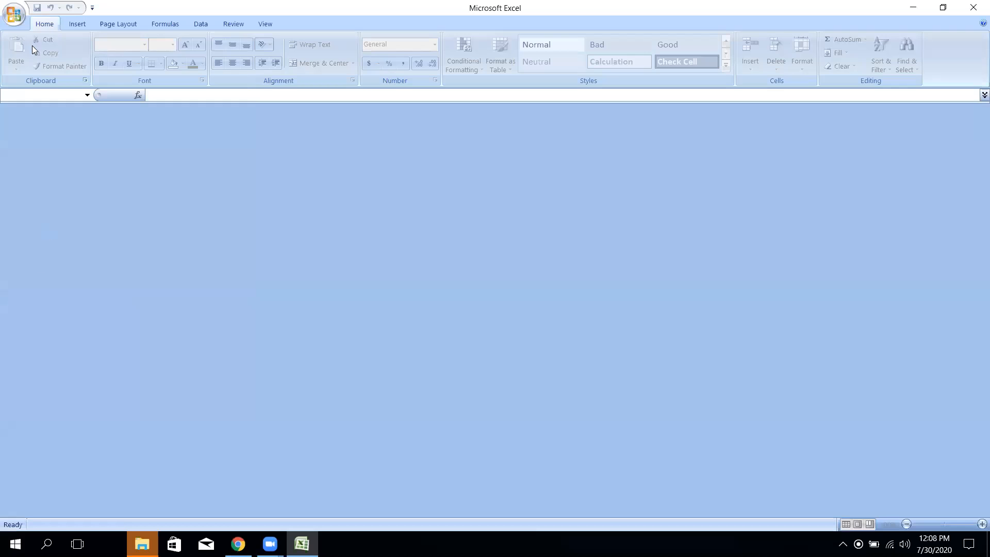
click(14, 17)
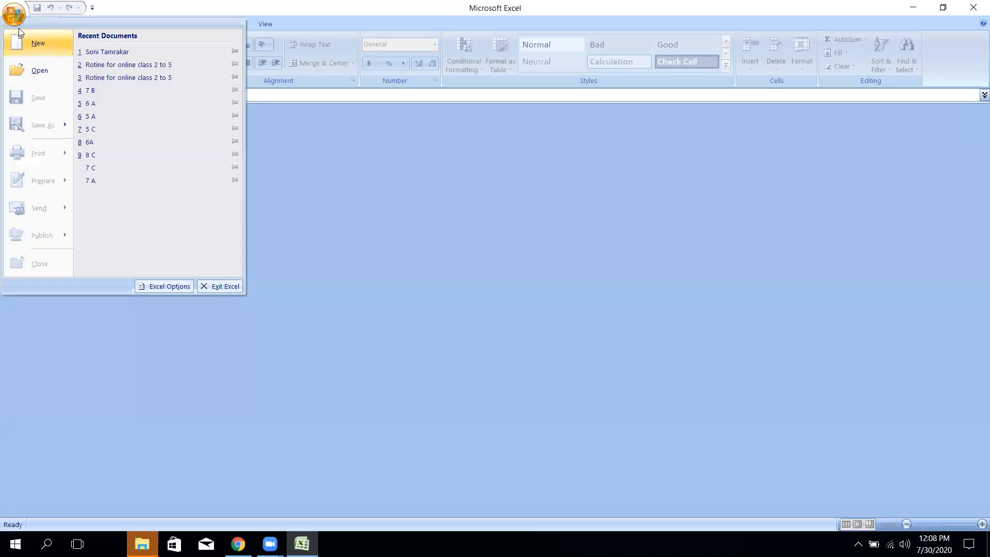
click(108, 52)
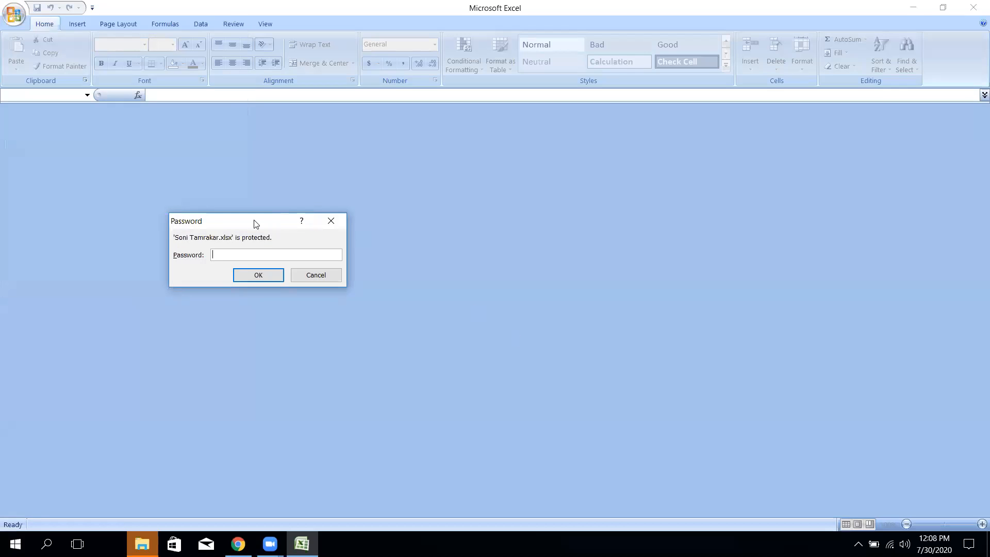
drag(254, 221, 425, 194)
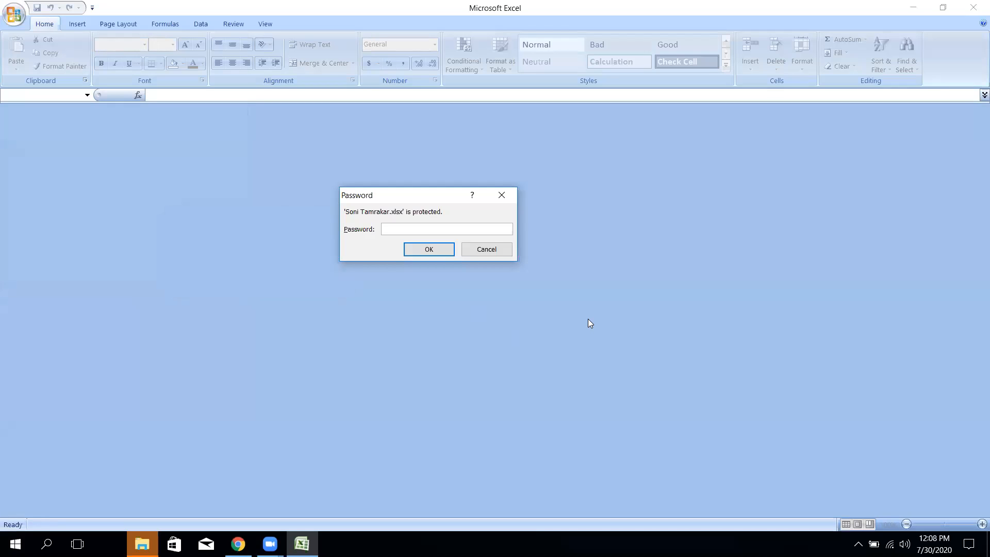
text(123)
click(447, 250)
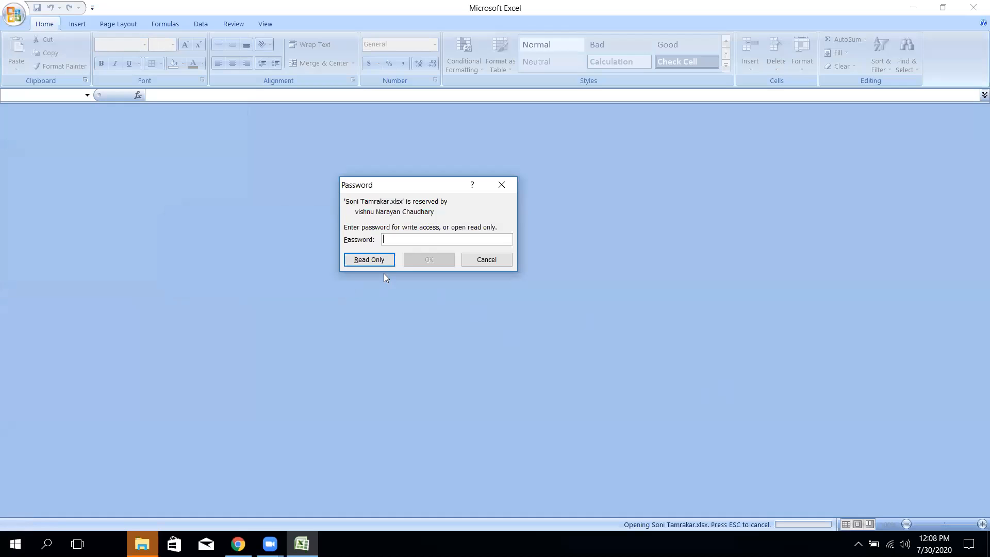
text(123)
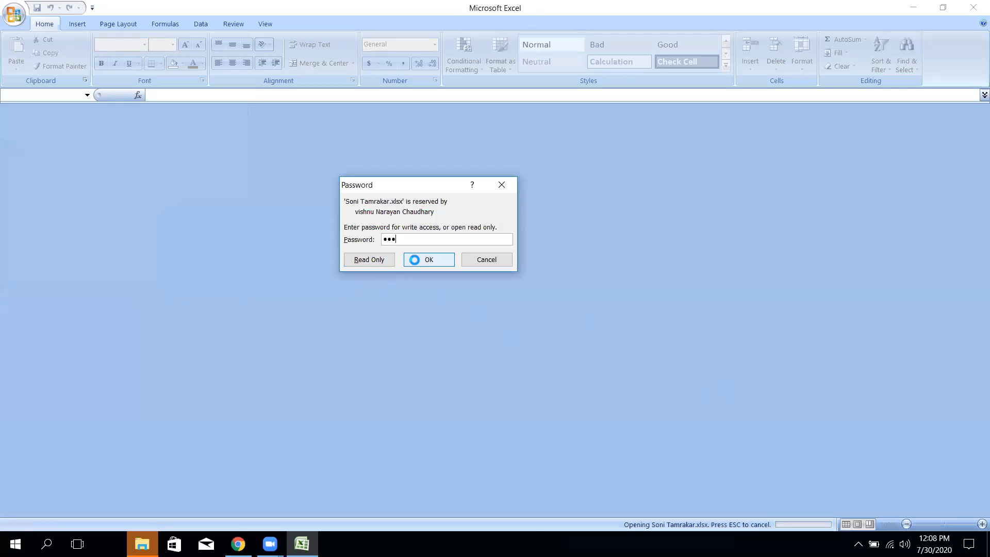
click(414, 260)
- Close it again, try reopening with a wrong password, and dismiss the error
click(15, 18)
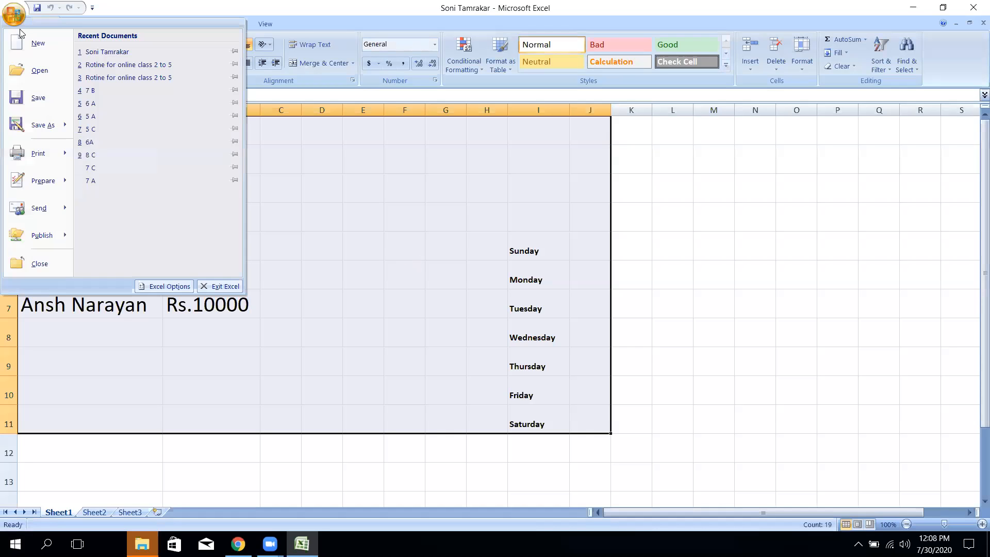
click(36, 263)
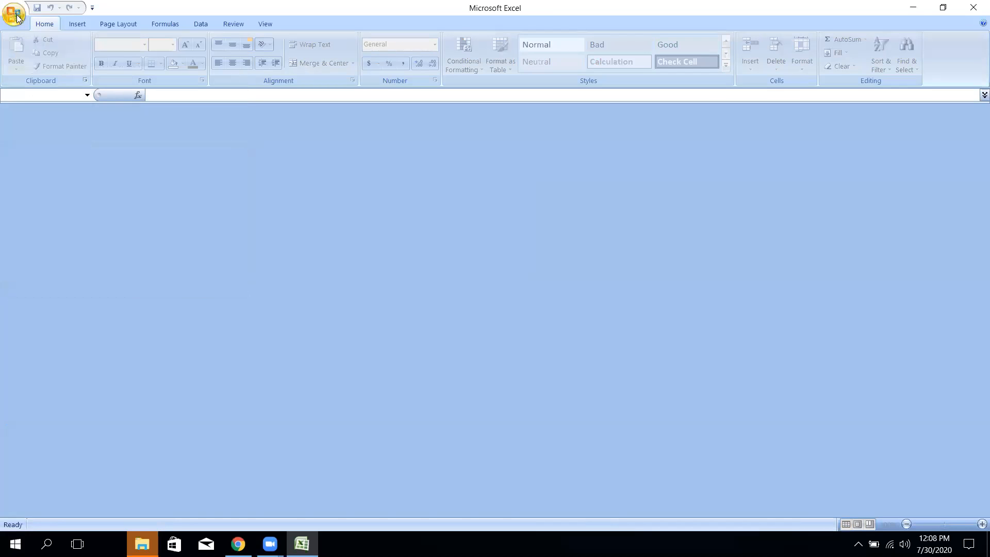
click(15, 17)
click(93, 49)
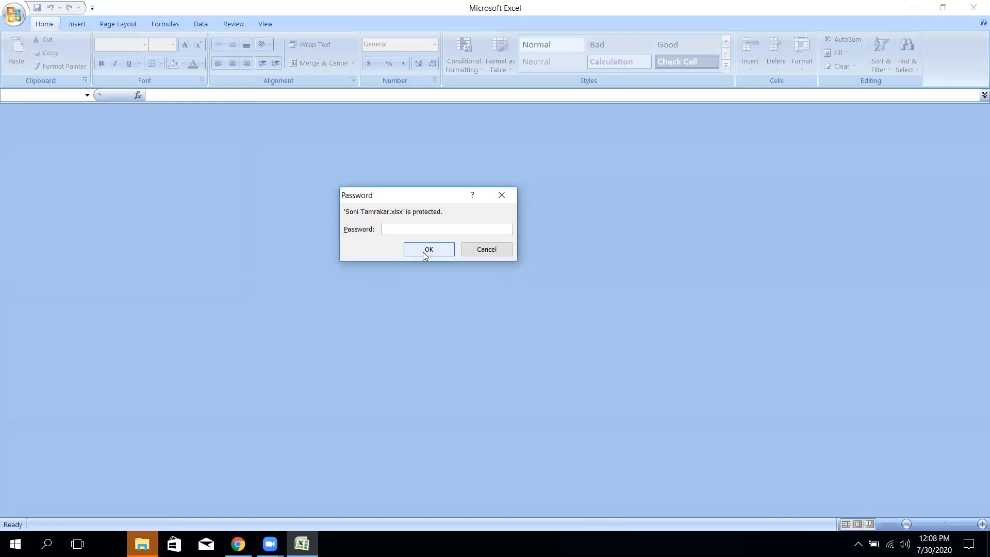
text(•••••)
click(419, 245)
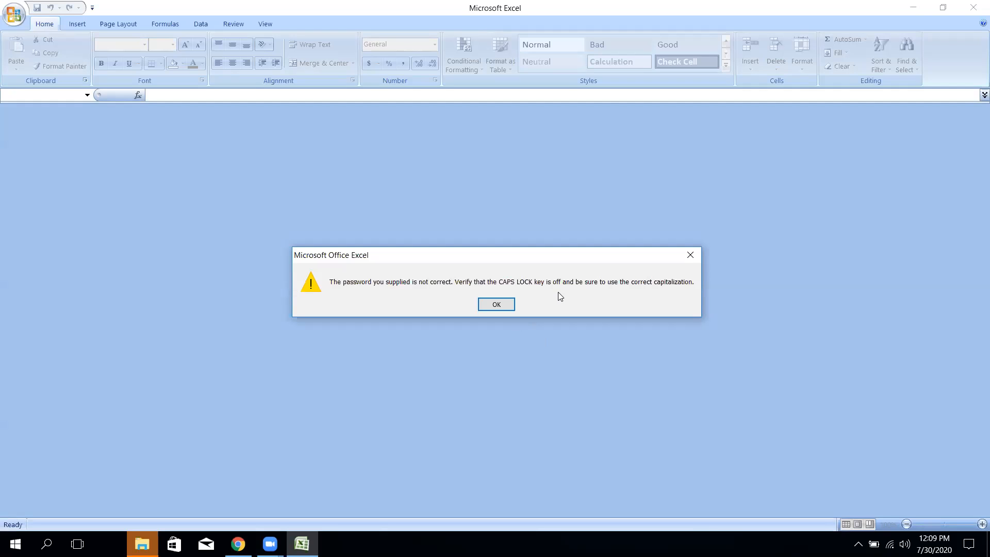
click(502, 305)
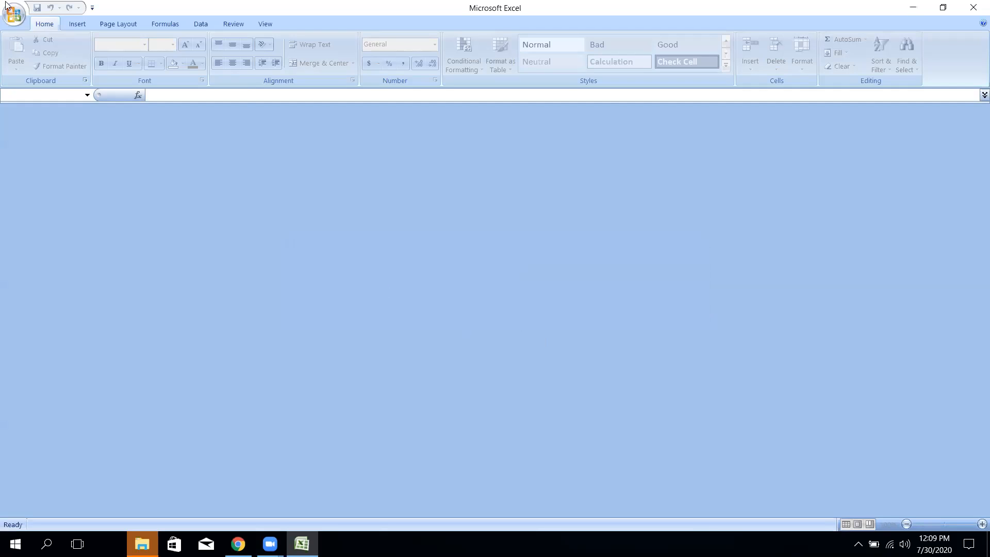
- Reopen the protected file from Recent Documents, entering the open and modify passwords
click(15, 16)
click(99, 53)
text(123)
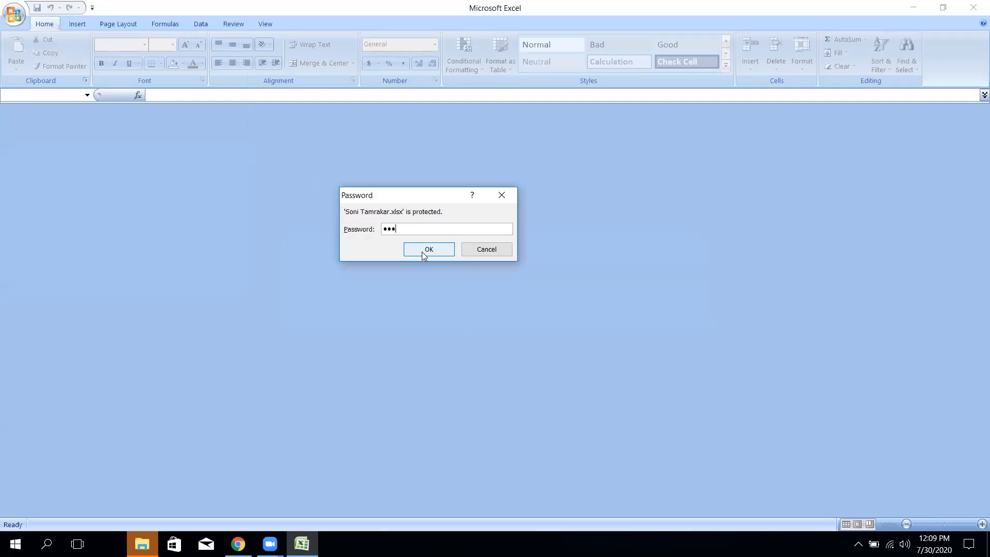
click(422, 250)
text(123)
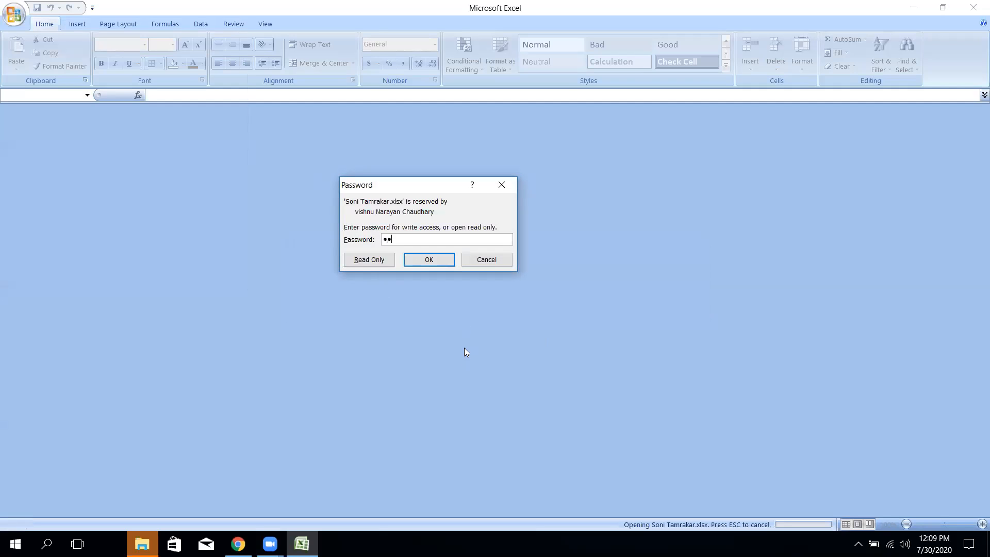
click(438, 263)
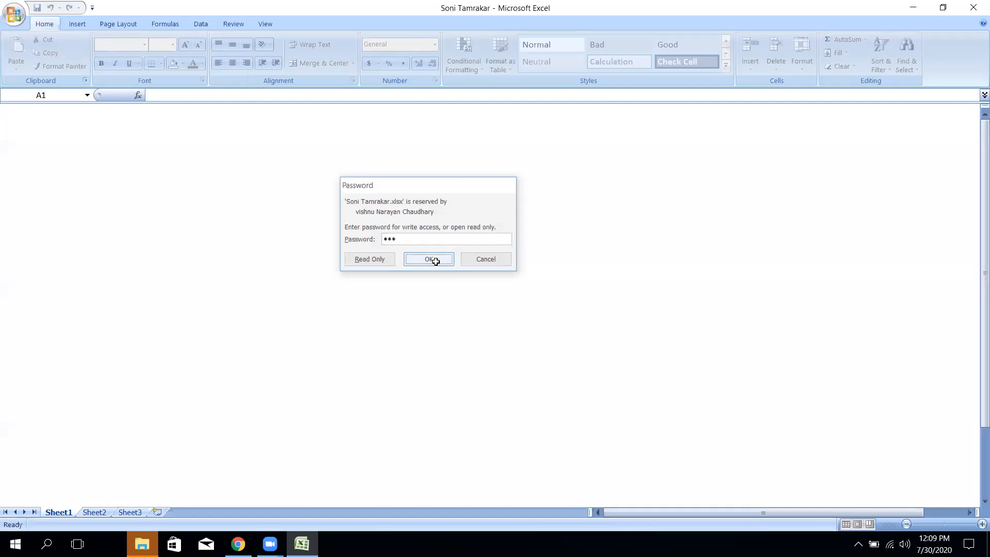
click(647, 253)
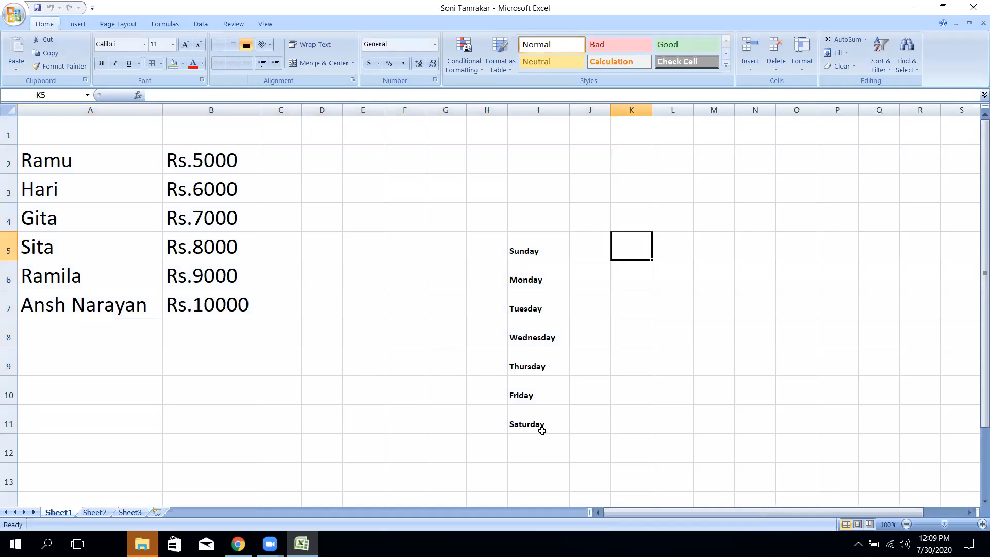
- Delete all names, amounts and weekdays in A1:I11
drag(538, 424, 39, 137)
click(725, 366)
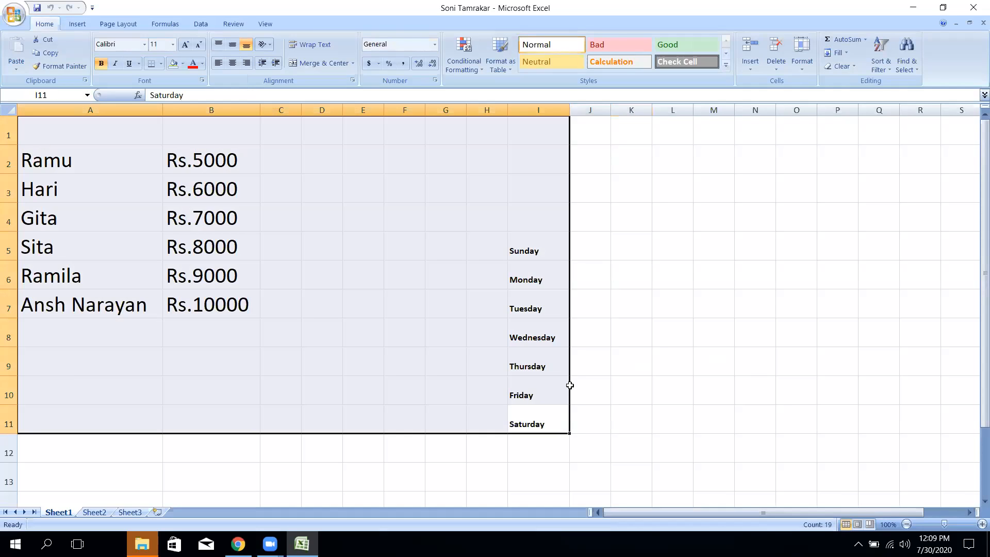
drag(559, 424, 36, 116)
key(Delete)
click(344, 214)
- Fill A1:M12 with 123 using Ctrl+Enter, then delete it to leave the range empty
drag(95, 126, 720, 450)
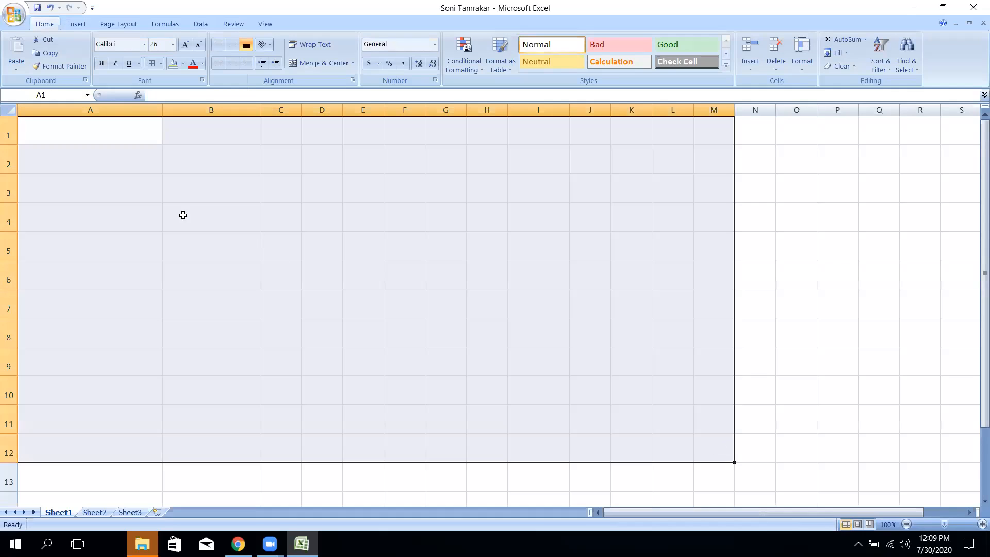
click(279, 256)
drag(81, 130, 694, 454)
text(123)
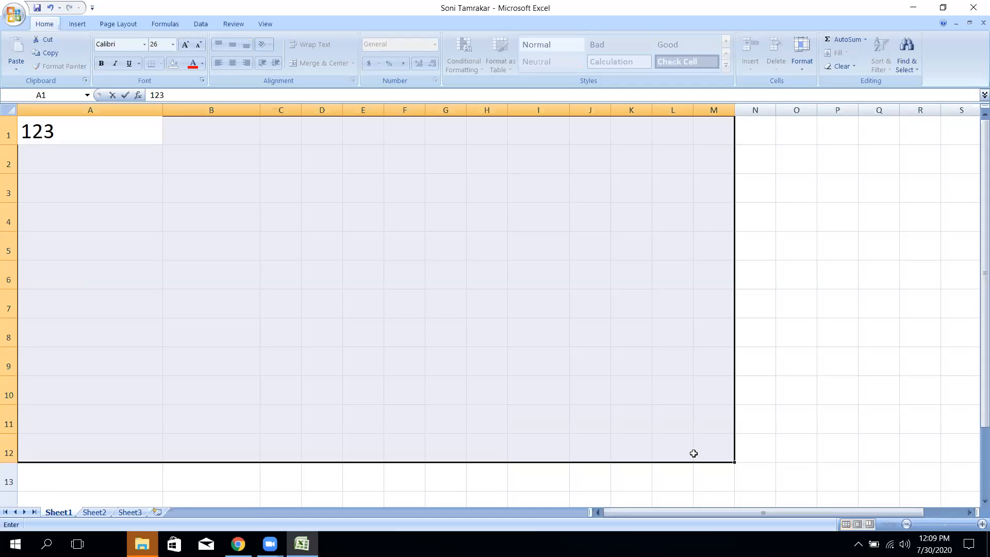
key(ctrl+Return)
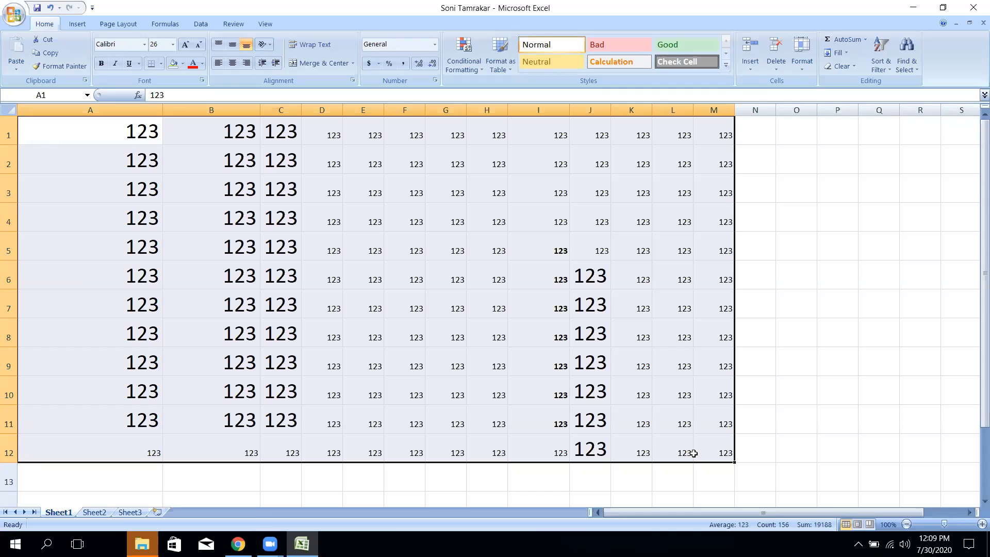
key(Delete)
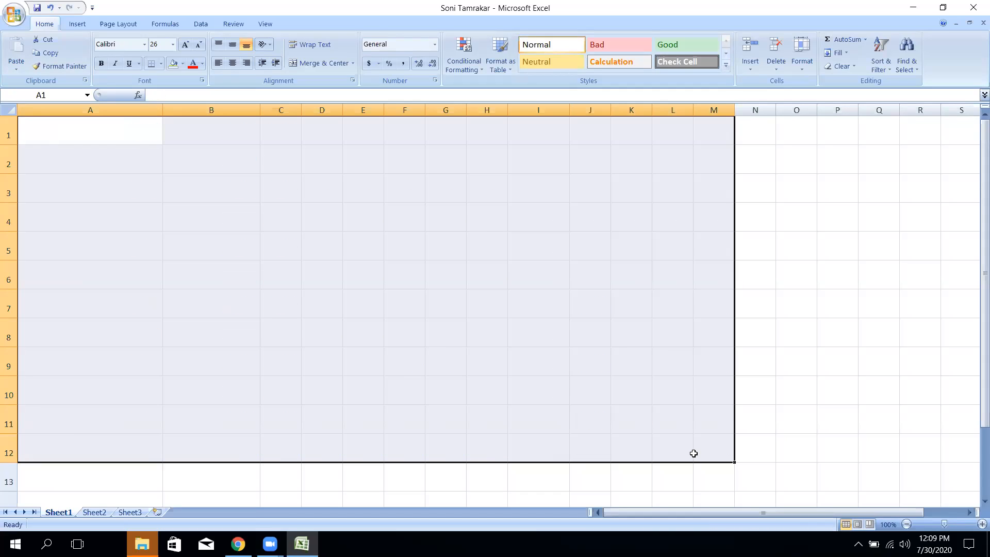
click(393, 257)
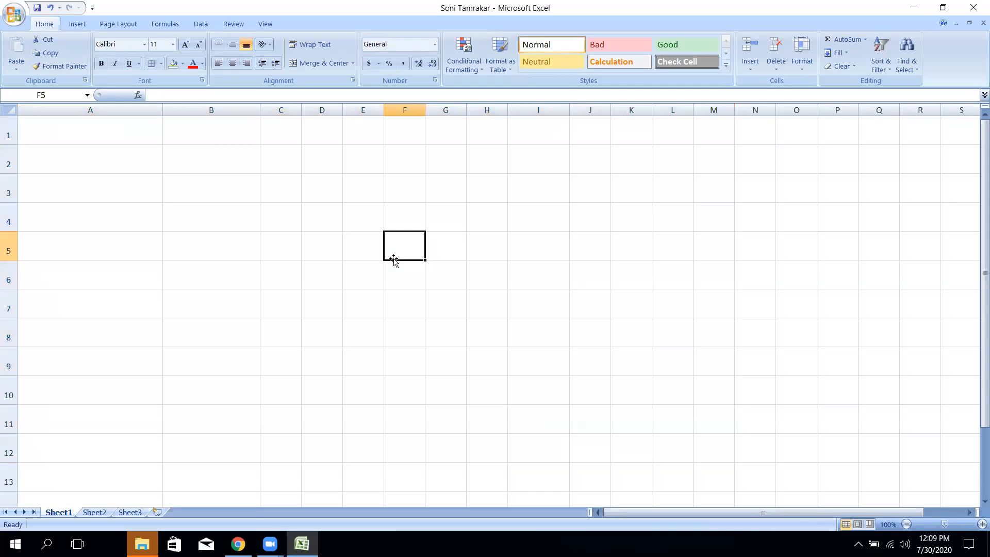
key(Down)
key(Down)
key(Down)
key(Down)
key(Up)
key(Up)
key(Up)
key(Up)
key(Up)
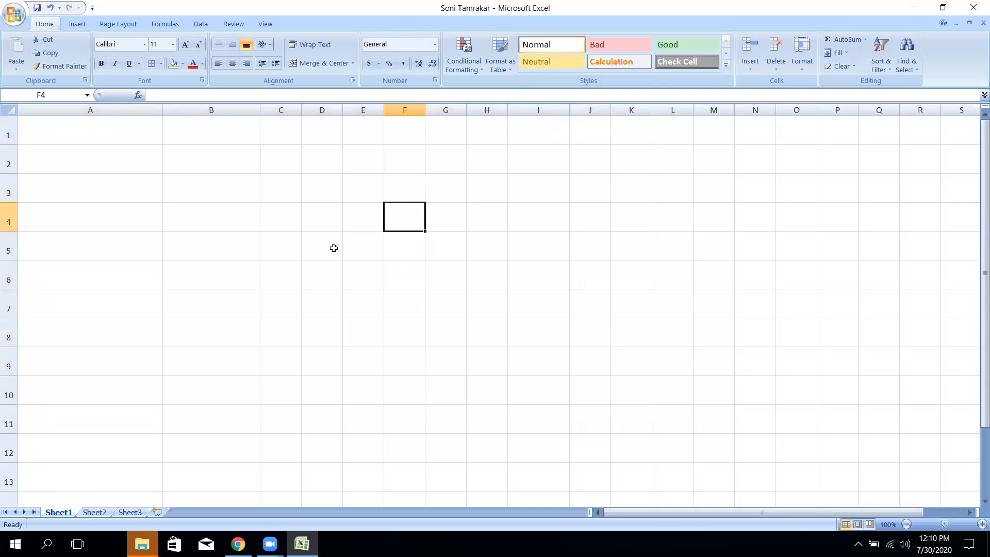
key(Left)
key(Left)
key(Left)
key(Left)
key(Up)
key(Up)
key(Up)
key(Down)
key(Down)
key(Down)
key(Right)
key(Right)
key(Right)
key(Right)
click(673, 247)
click(223, 247)
click(217, 188)
click(402, 182)
click(585, 276)
click(407, 273)
click(316, 222)
click(549, 164)
click(541, 241)
click(350, 241)
click(588, 248)
click(357, 310)
click(285, 228)
click(639, 293)
click(441, 418)
click(371, 336)
click(535, 281)
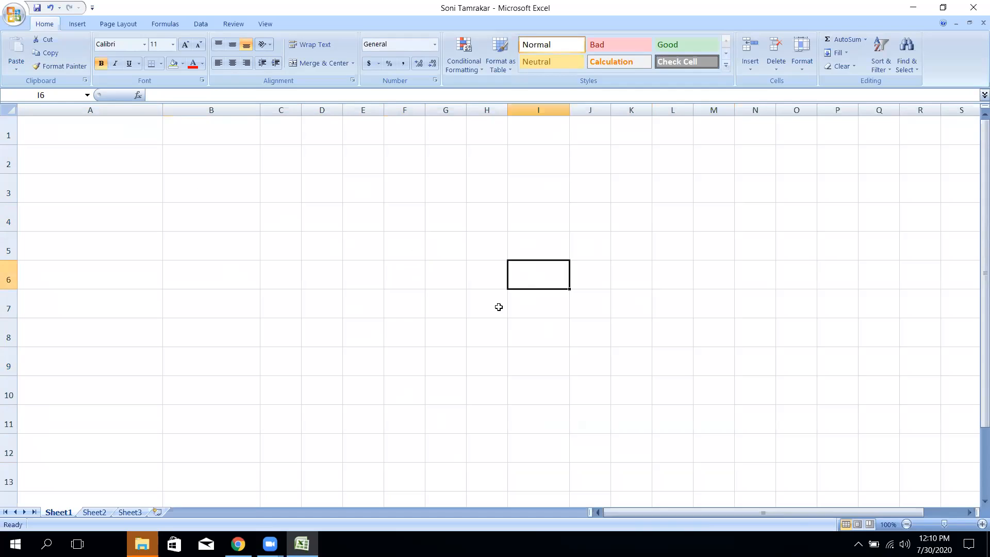
click(286, 244)
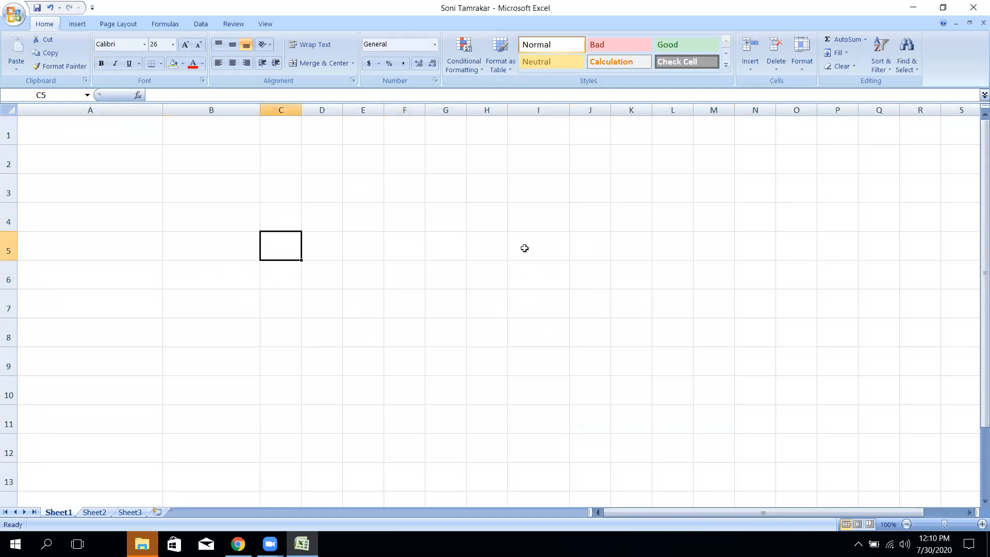
- Edit the Sheet1 tab name and type Marksheet as its new name
double_click(70, 512)
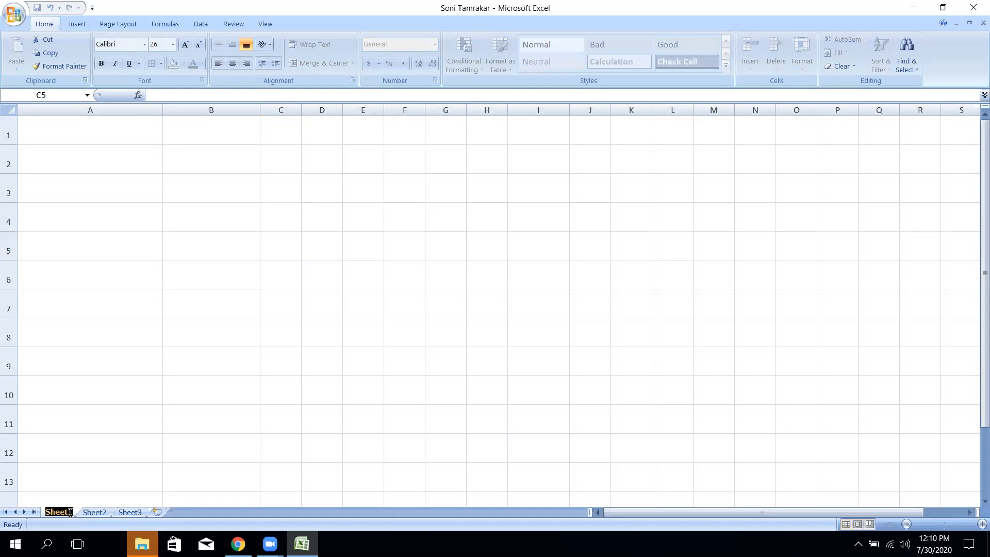
text(R)
key(BackSpace)
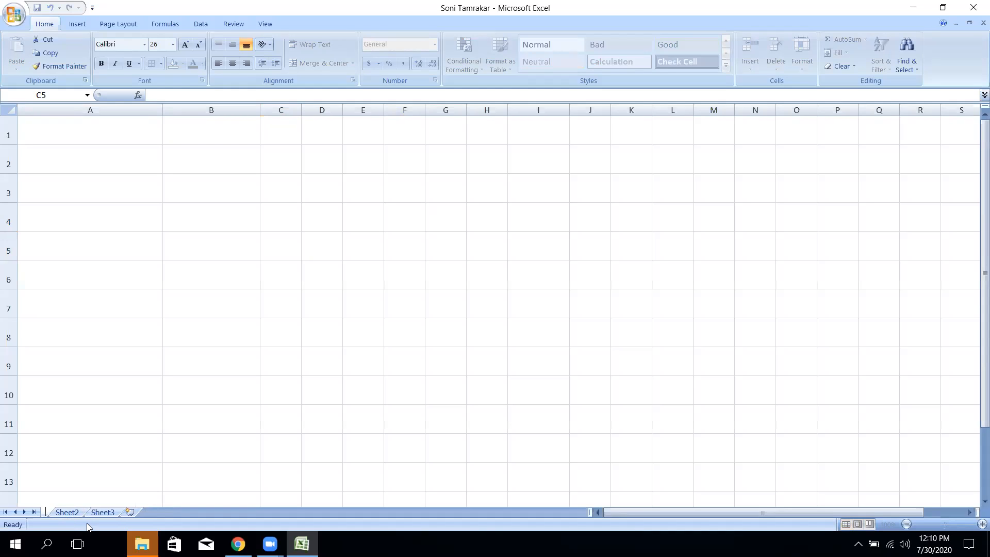
text(Mar)
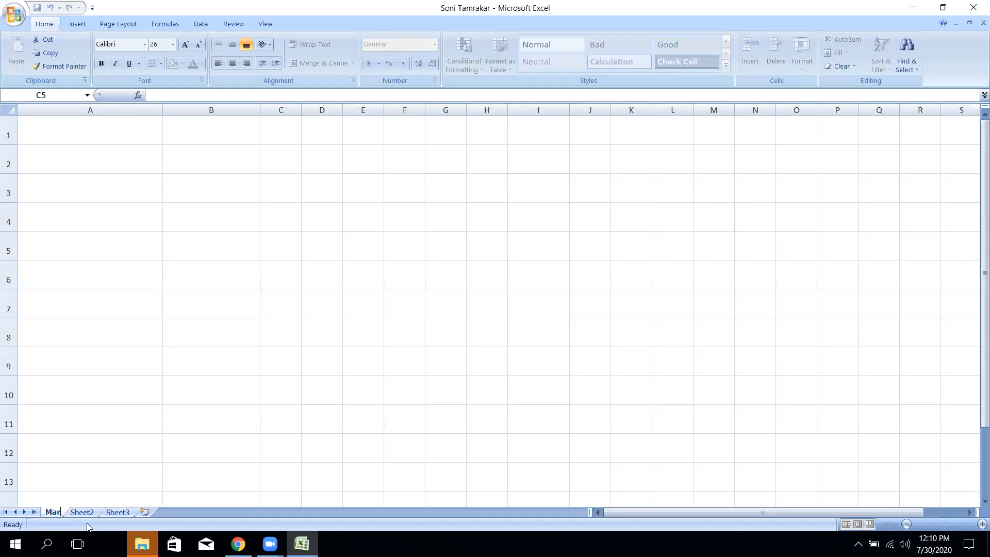
text(ksheet)
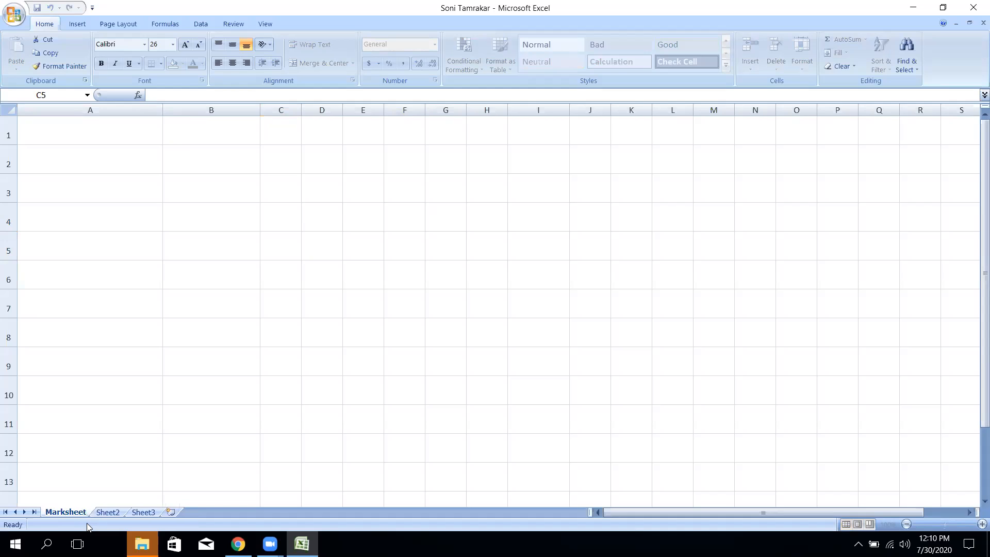
- Confirm the Marksheet tab name and type 'Nepal Police School, Garuda' into A1
click(136, 411)
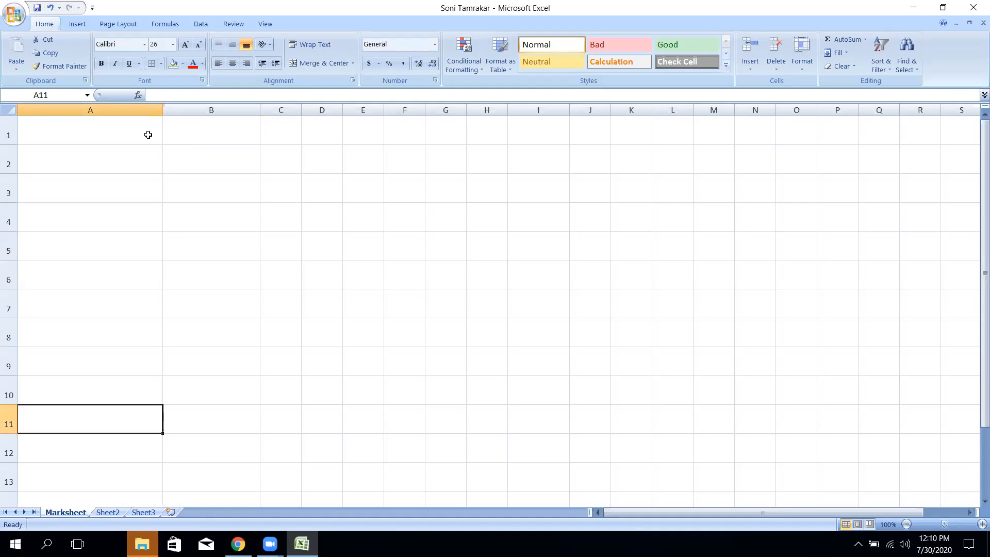
click(151, 133)
text(Npea)
key(BackSpace)
key(BackSpace)
key(BackSpace)
text(epa P)
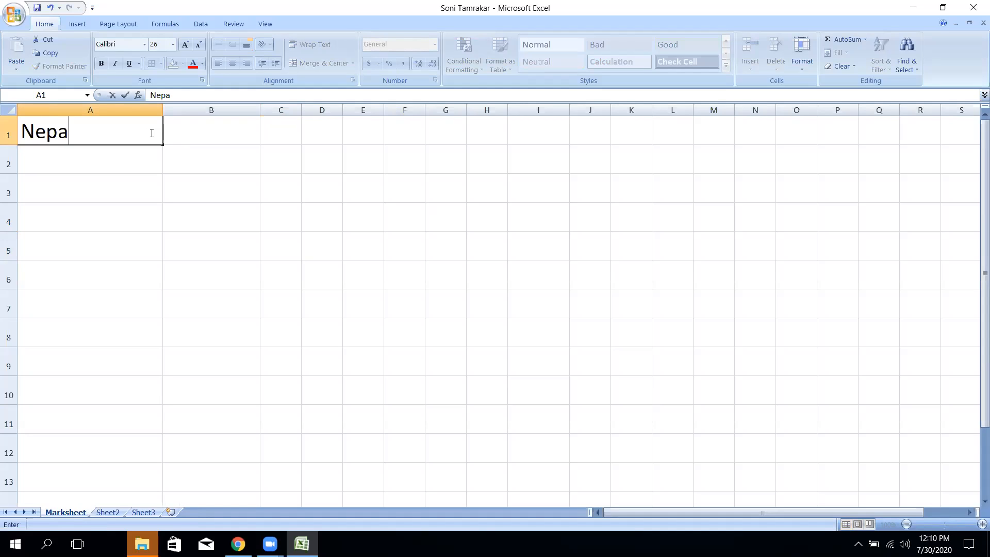
key(BackSpace)
key(BackSpace)
text(l Police Scho)
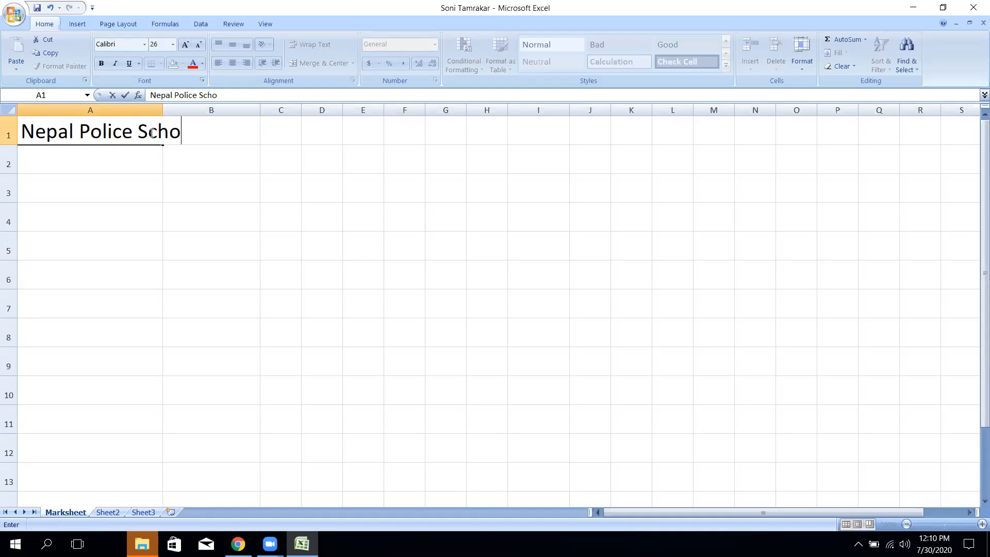
text(ol, Garuda)
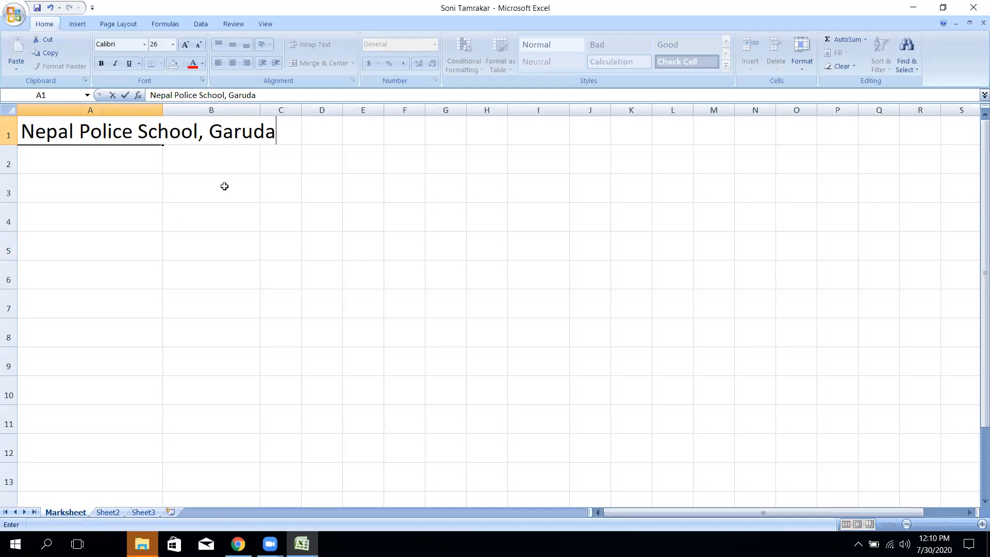
- Make the A1:H1 title bold, merged and centred, in Arial Unicode MS
drag(224, 186, 175, 169)
drag(87, 133, 472, 132)
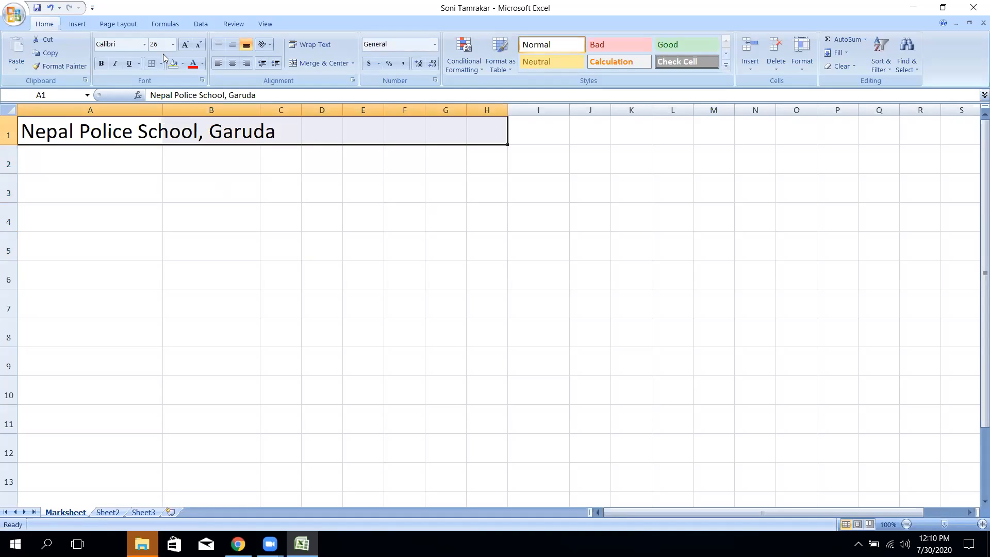
click(102, 63)
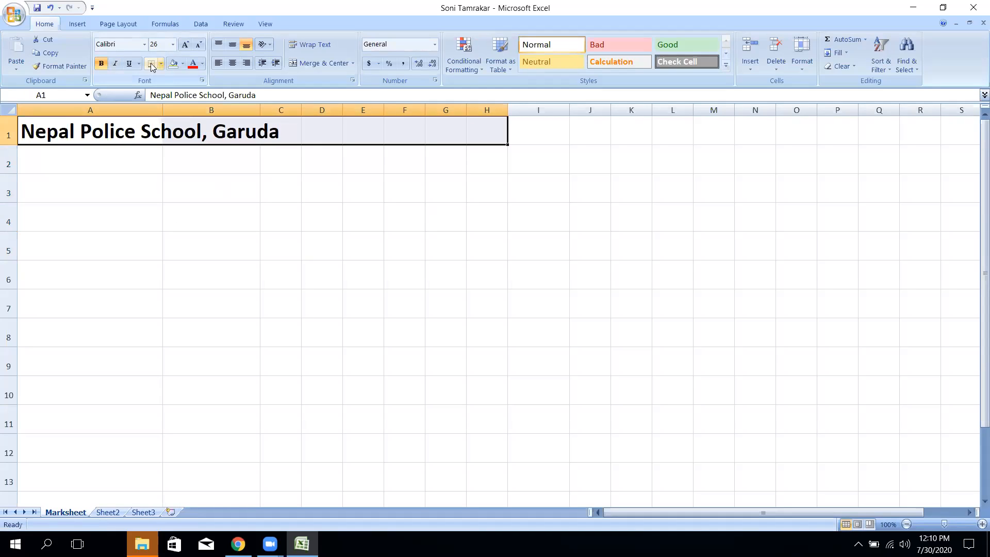
click(318, 64)
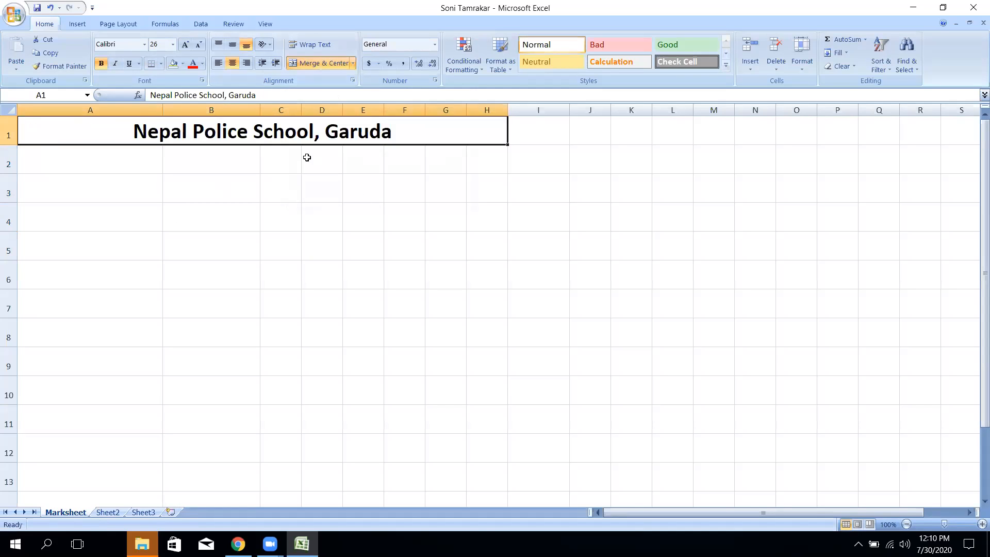
click(144, 44)
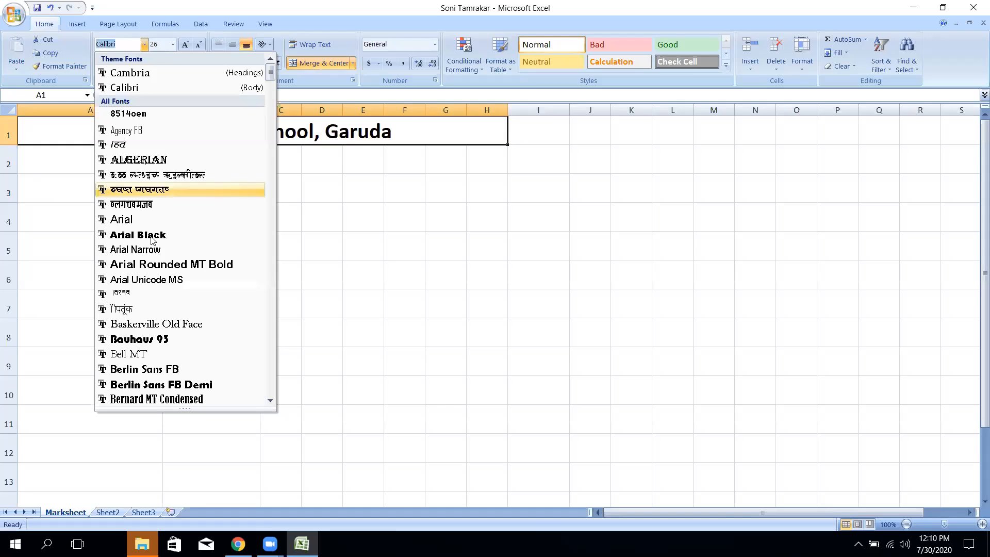
click(165, 281)
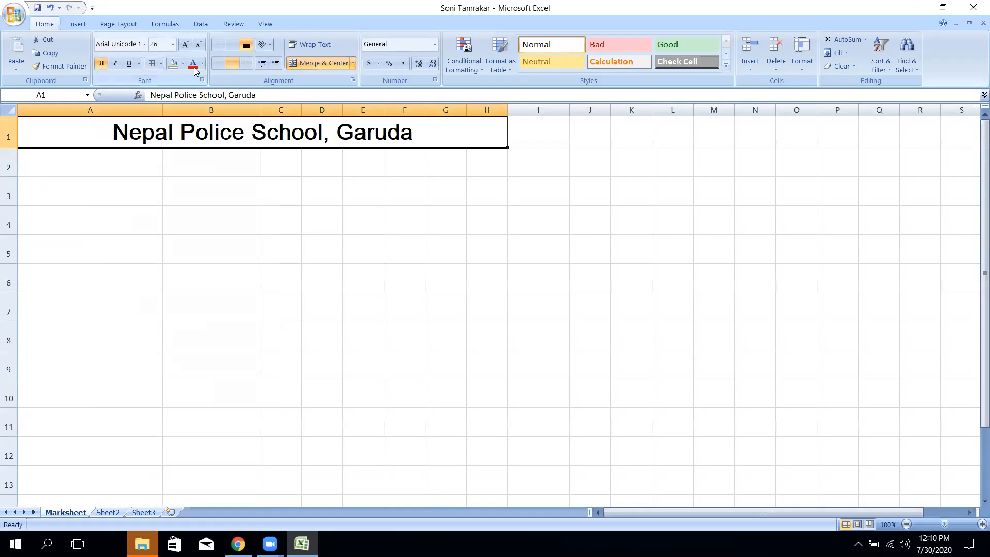
- Give the title a dark blue fill with light-coloured text
click(193, 64)
click(183, 63)
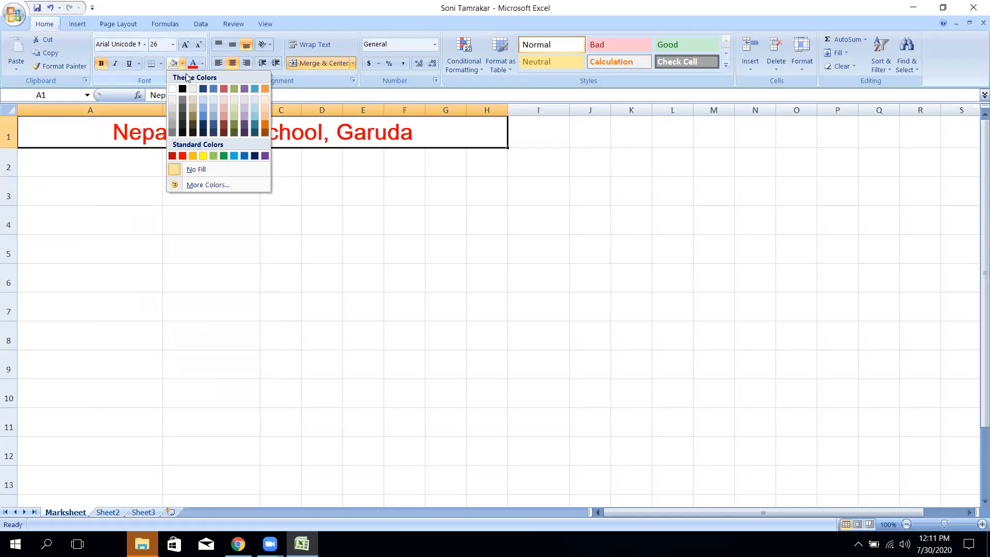
click(203, 89)
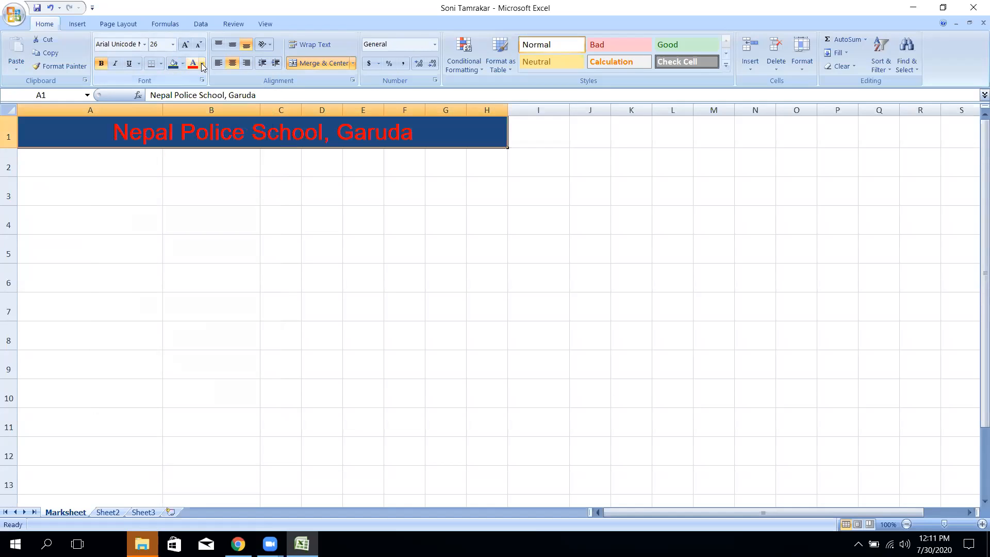
click(203, 63)
click(235, 114)
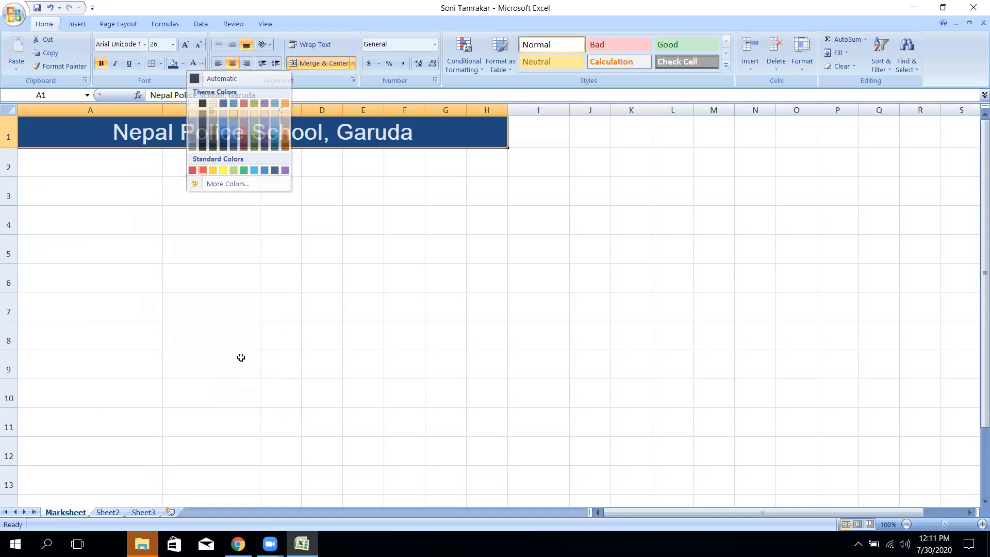
click(139, 243)
click(106, 172)
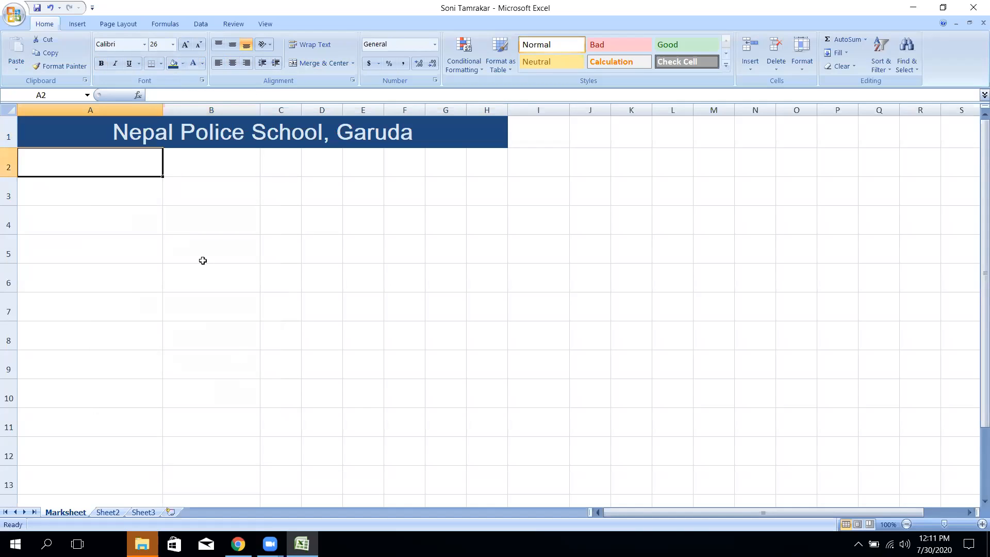
- Set the font size of A2:J10 to 20
text(Na)
key(BackSpace)
key(BackSpace)
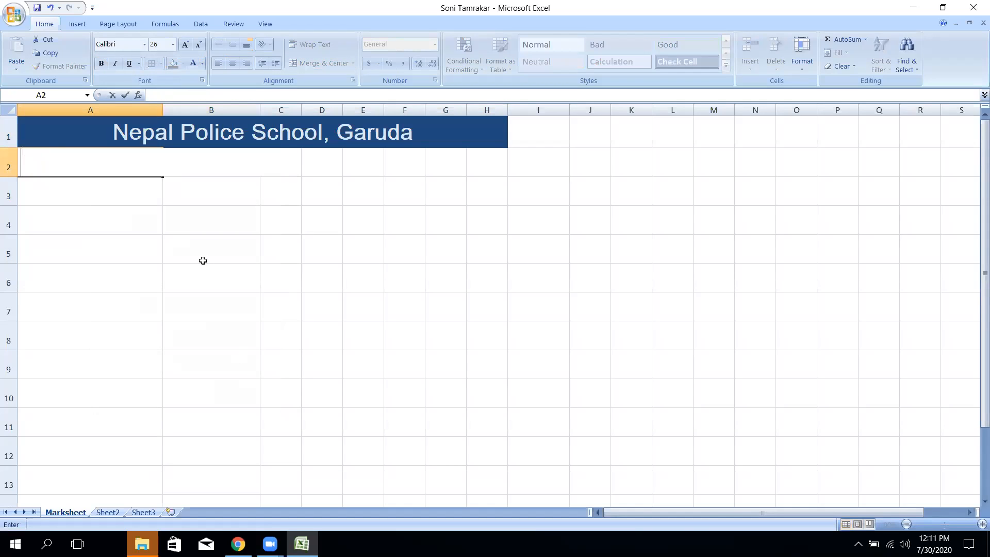
click(171, 207)
drag(99, 165, 612, 456)
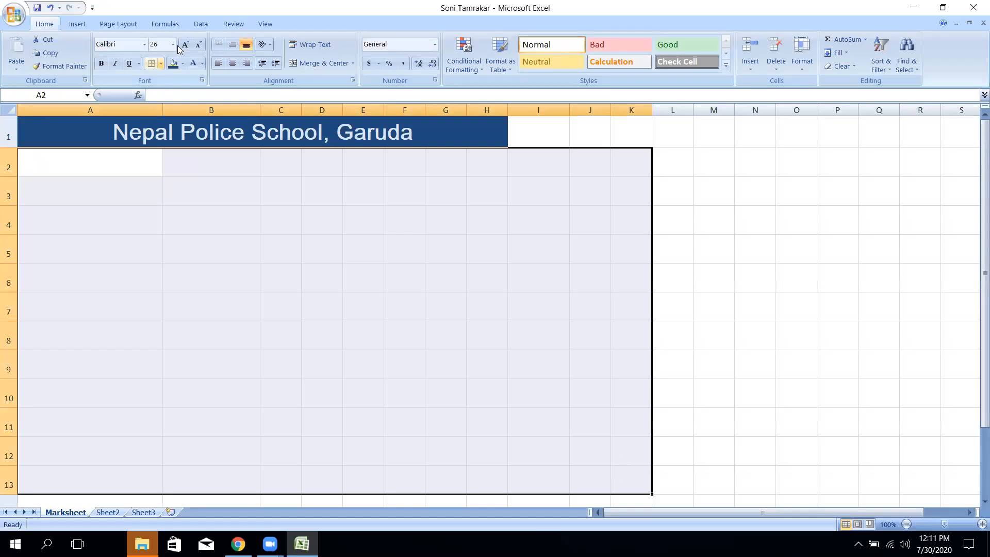
click(173, 44)
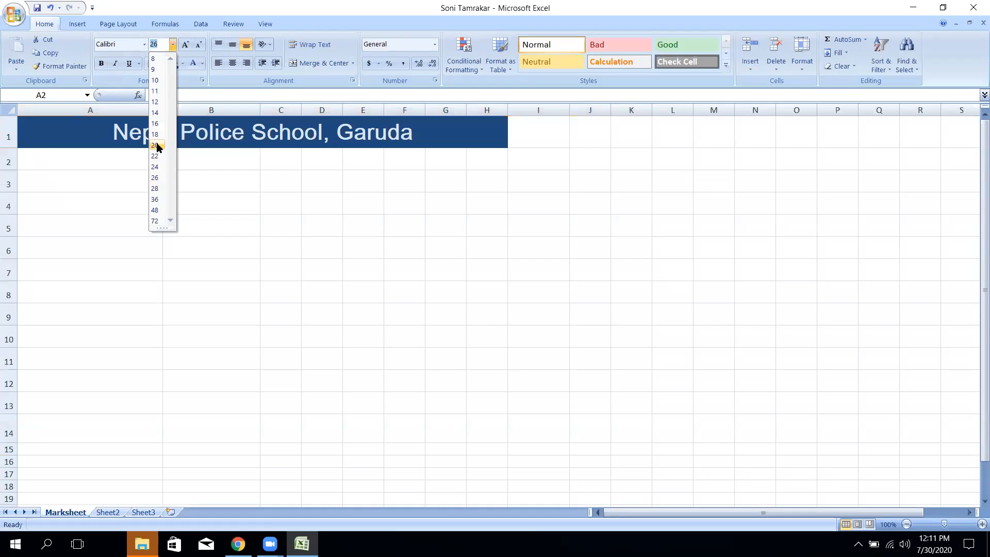
click(156, 145)
click(108, 162)
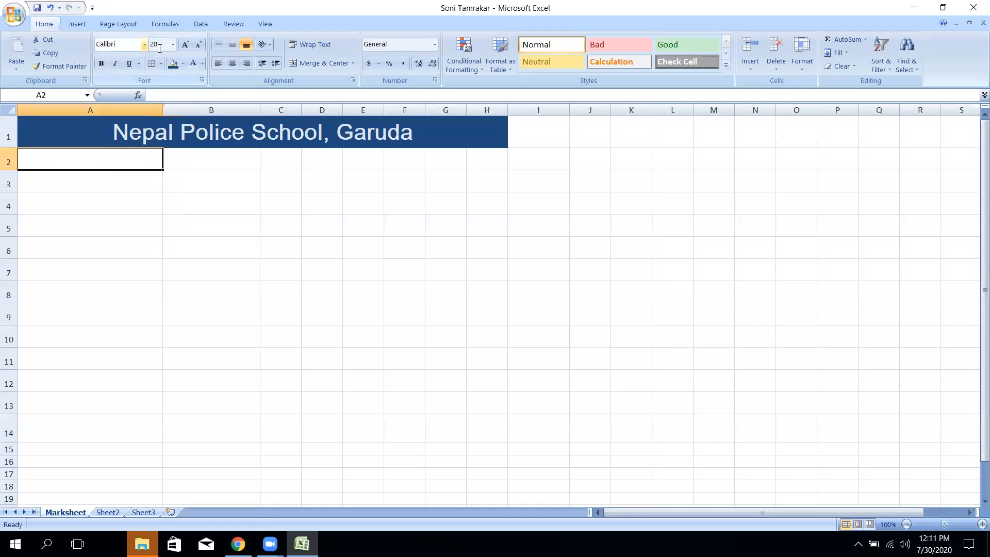
- Enter the four students' full names down A2:A5
text(xzz)
key(BackSpace)
key(BackSpace)
key(BackSpace)
text(S)
key(BackSpace)
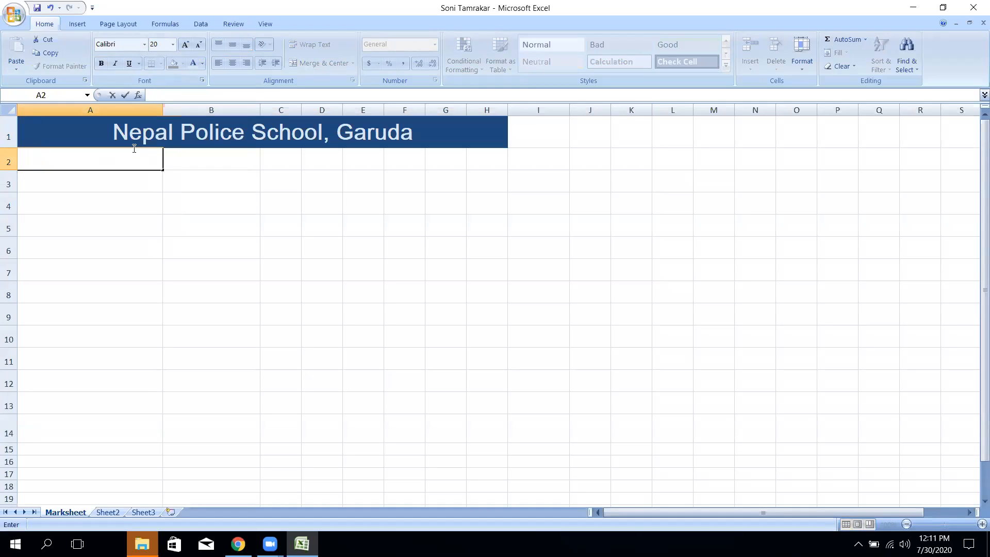
key(Return)
text(kS)
key(BackSpace)
key(BackSpace)
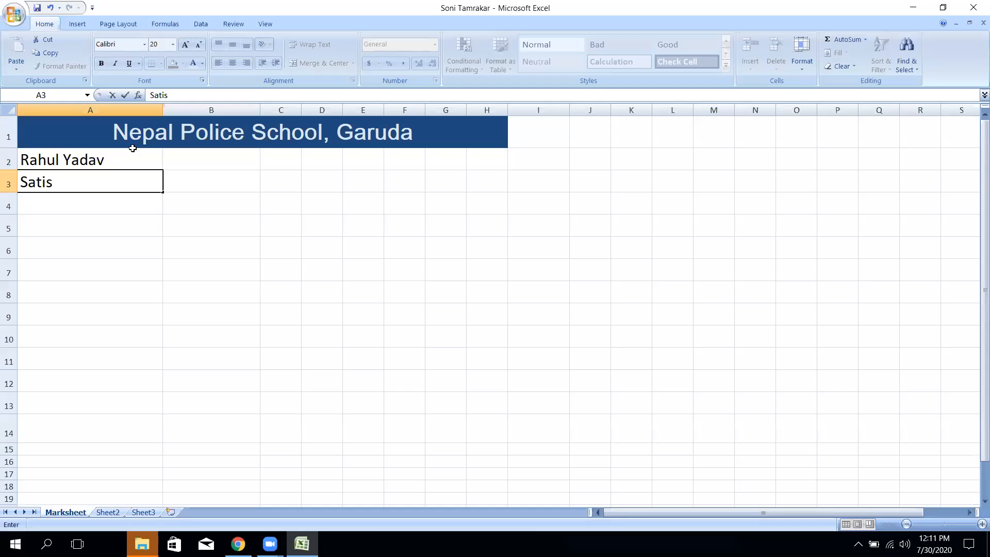
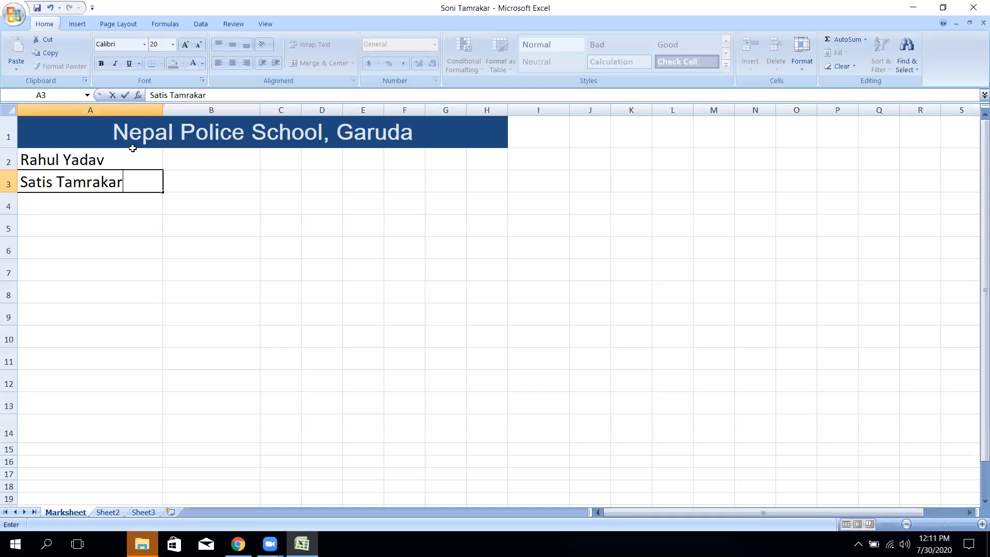
key(Return)
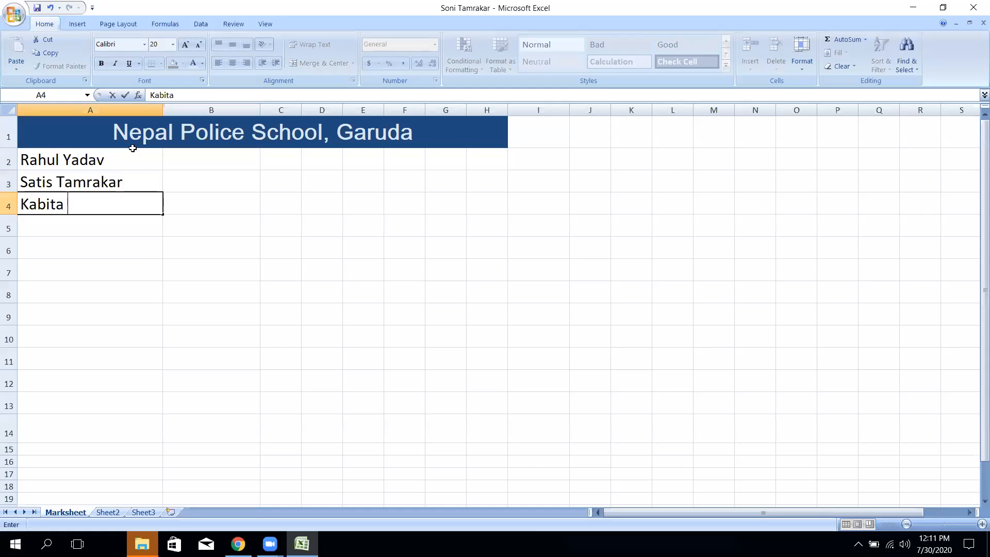
key(Return)
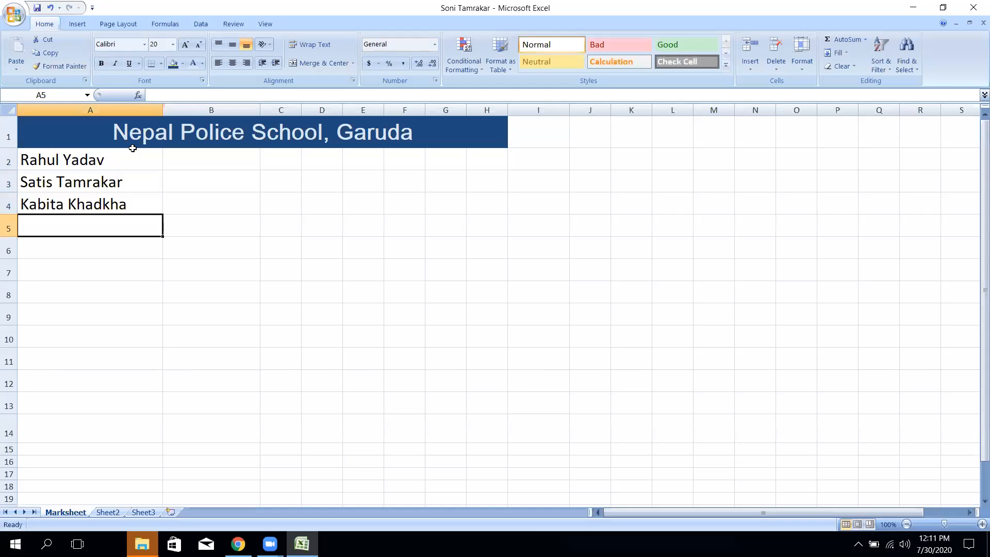
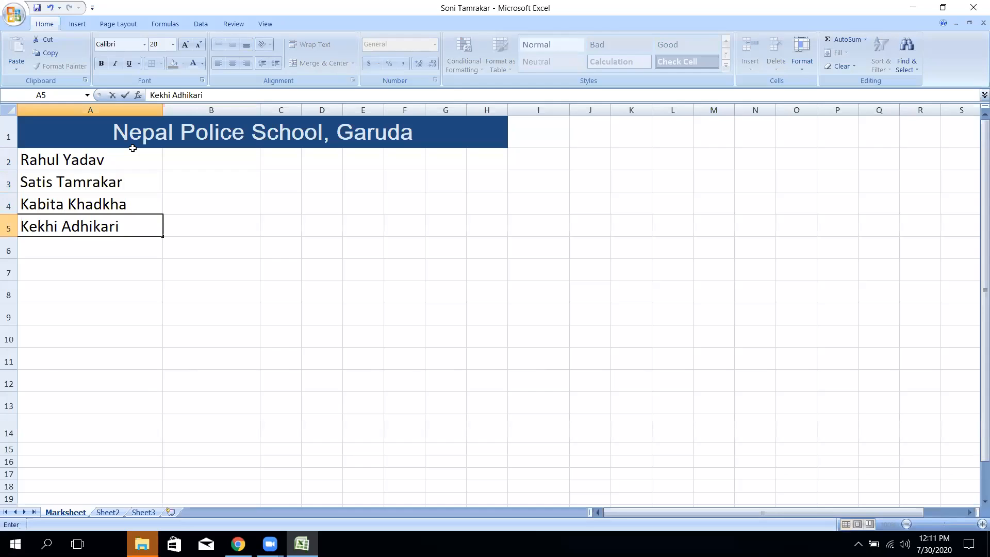
key(Return)
- Set the student names in A2:A5 to Edwardian Script ITC, size 26
drag(108, 162, 106, 221)
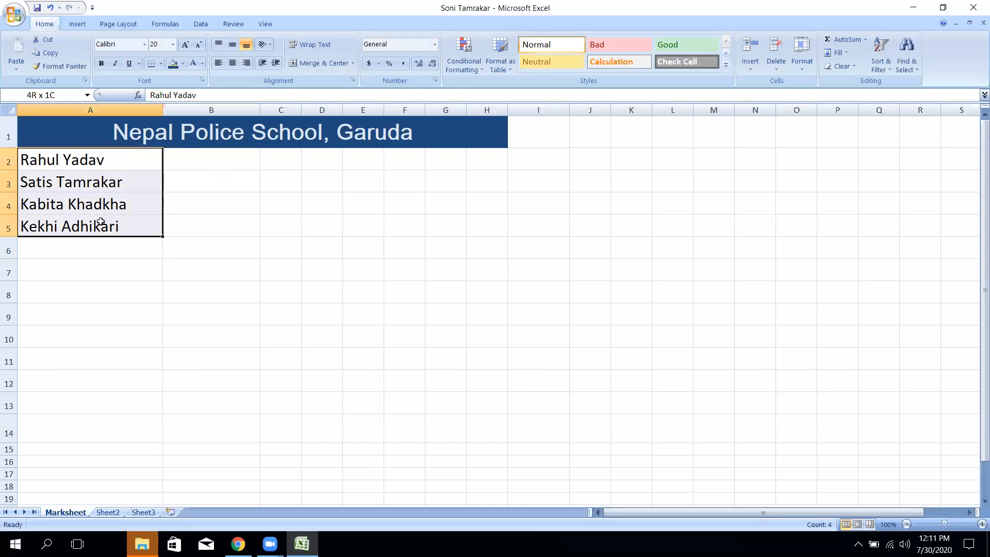
click(144, 46)
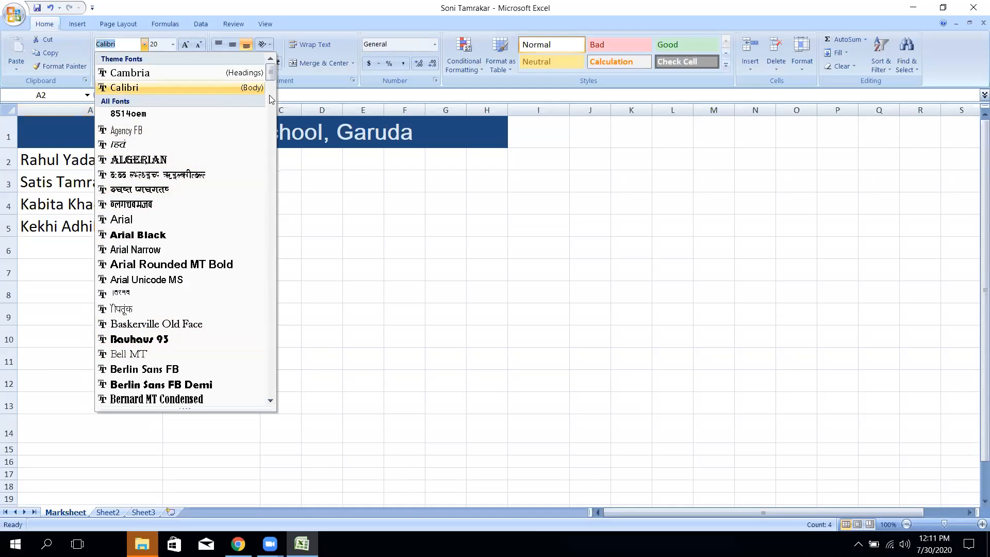
drag(272, 80, 272, 132)
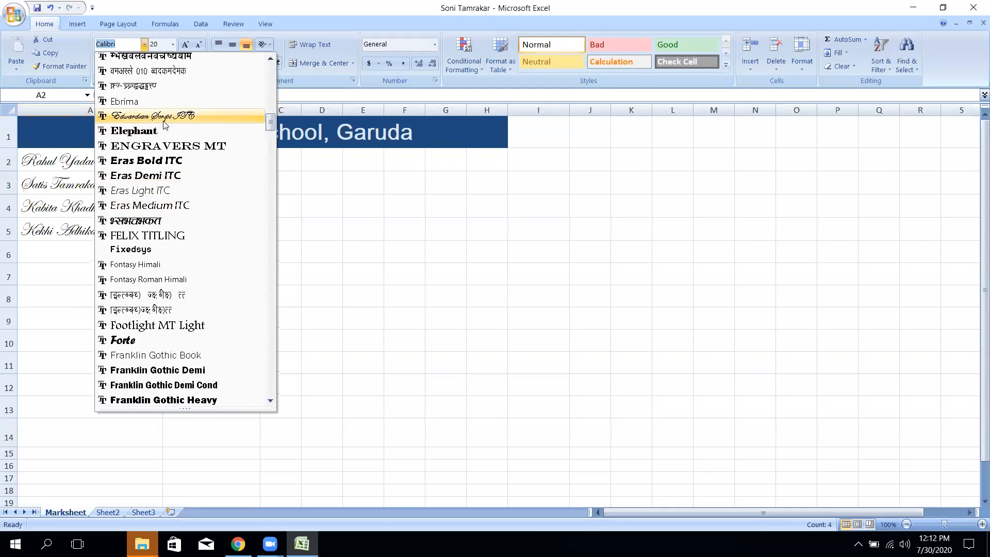
click(180, 115)
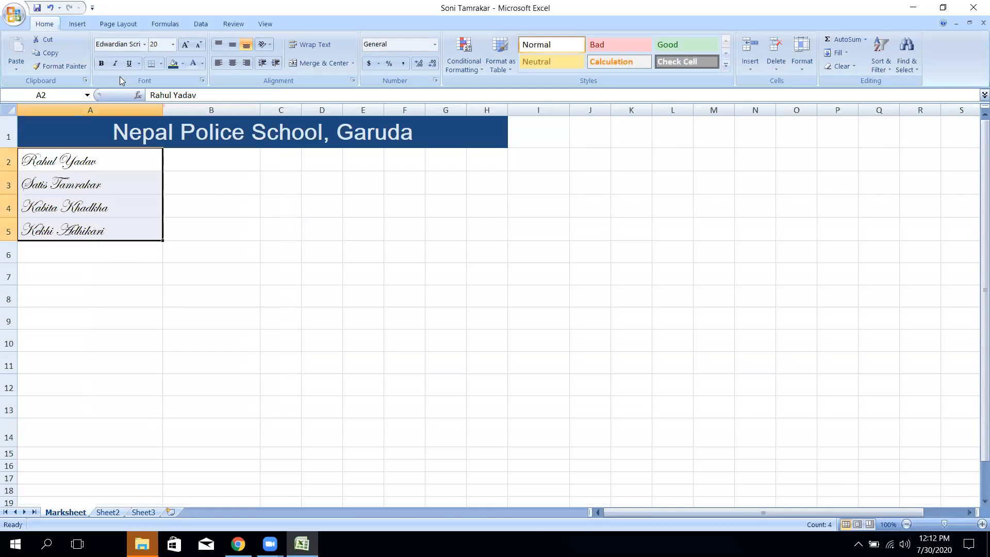
click(172, 44)
click(157, 179)
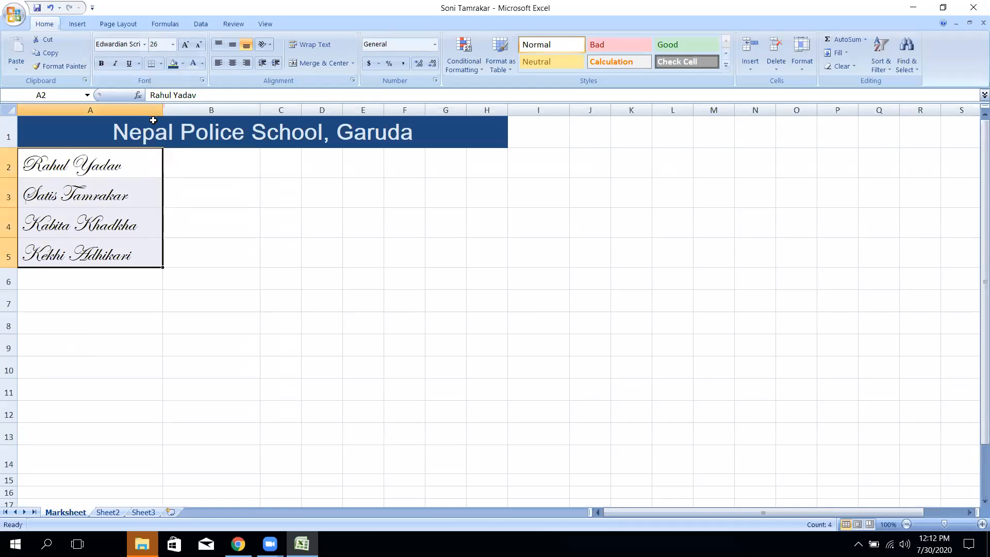
- Give the names reddish-brown text on a light blue cell fill
click(201, 64)
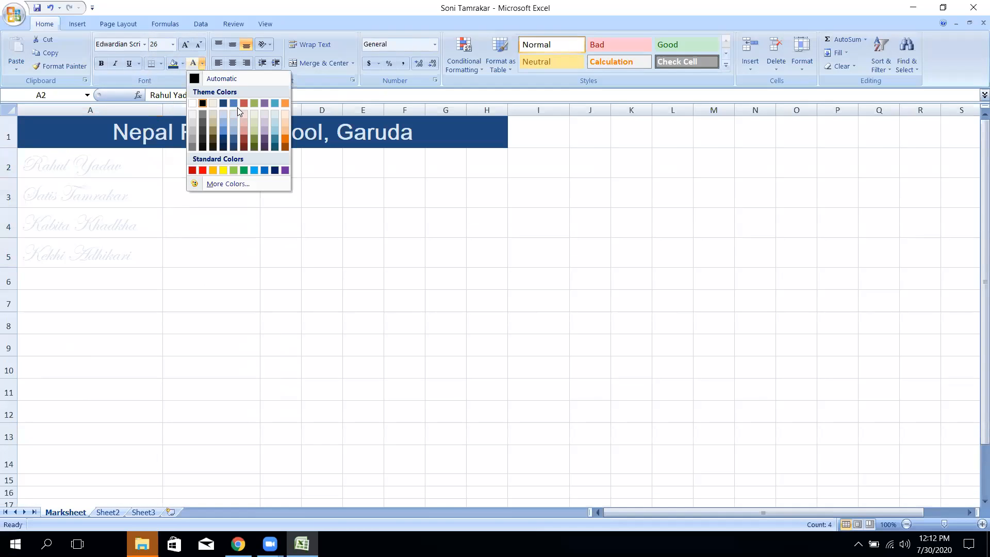
click(244, 103)
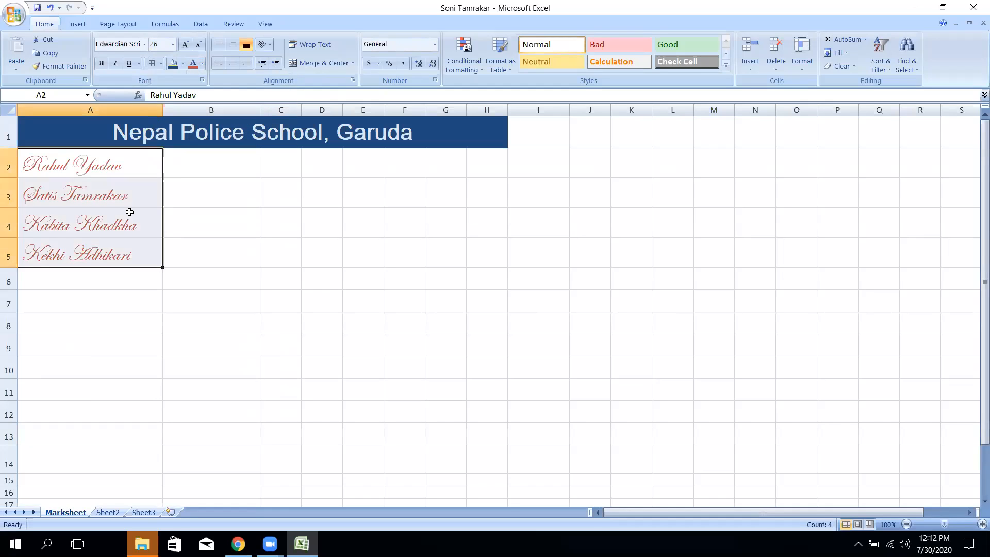
click(182, 63)
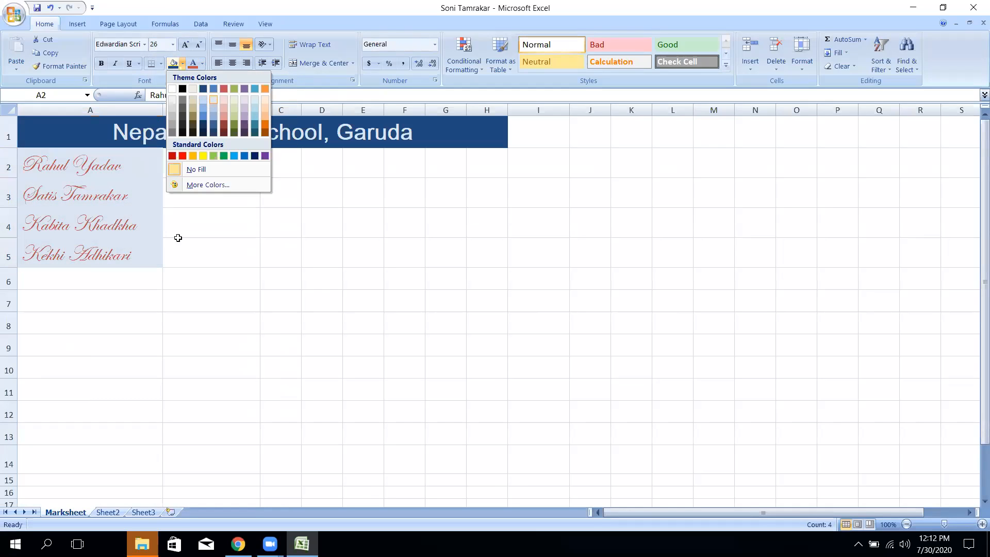
click(210, 98)
click(211, 253)
click(203, 168)
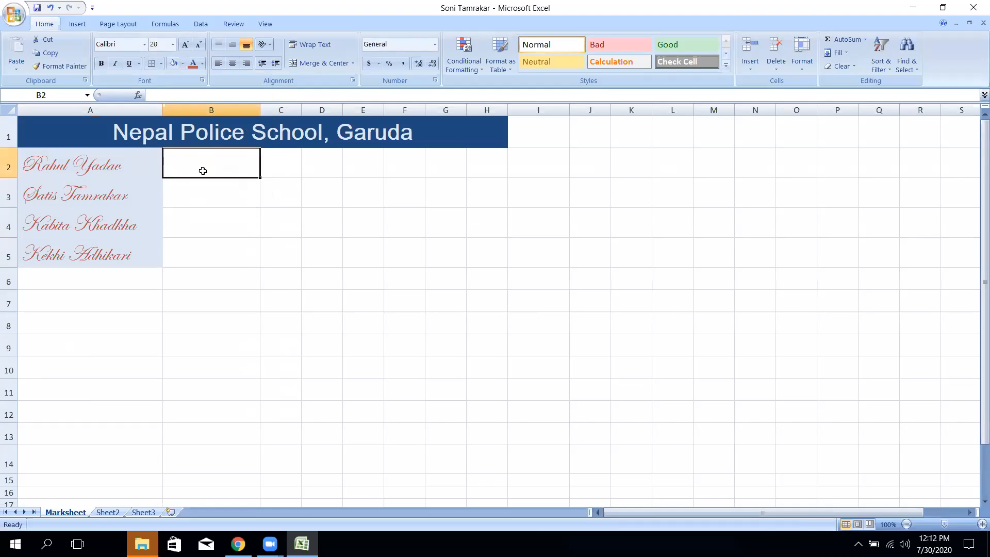
- Clear a stray character from B2 and enter the year 2007 there
text(s)
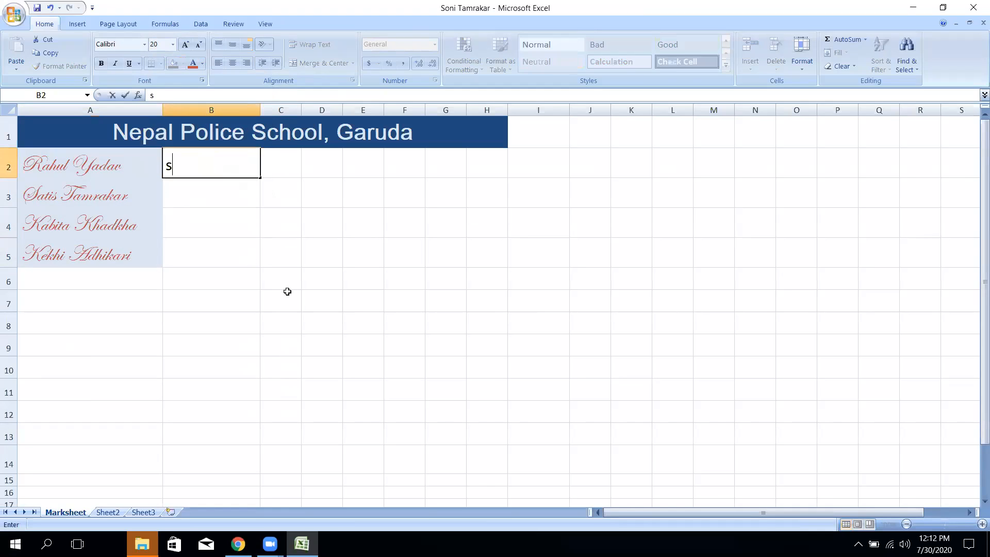
key(BackSpace)
click(225, 257)
click(217, 170)
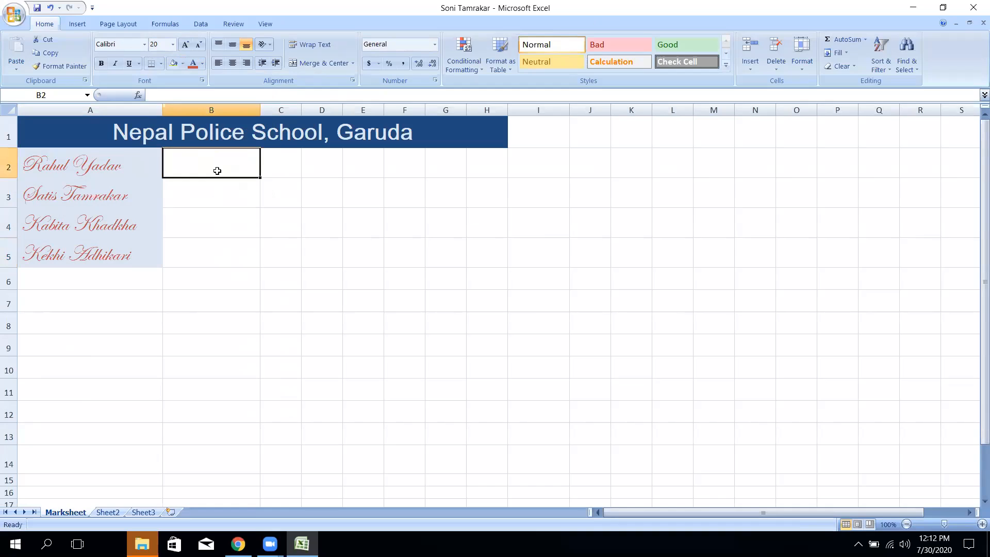
text(2007)
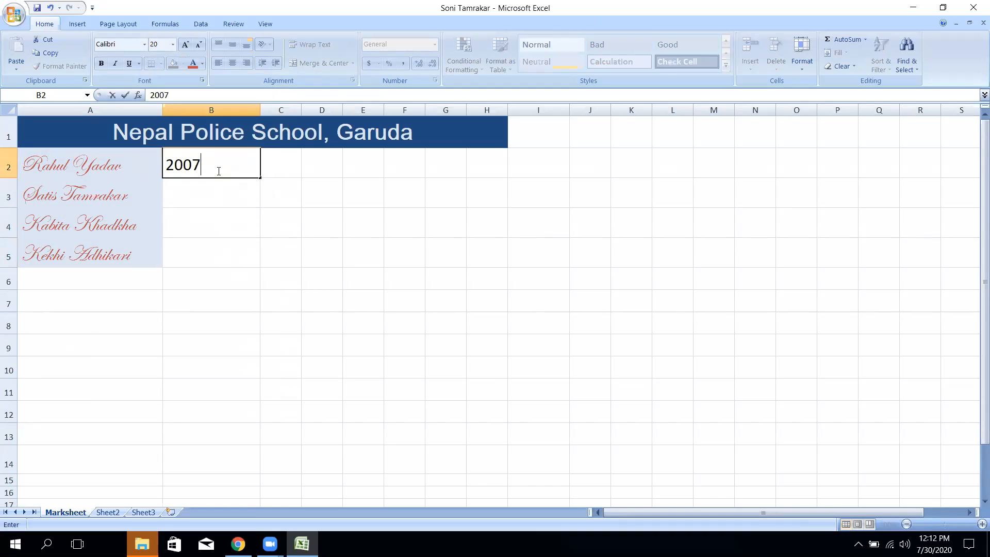
key(Tab)
- Enter 2008, 2009 and 2010 in C2:E2, then widen column C
text(200)
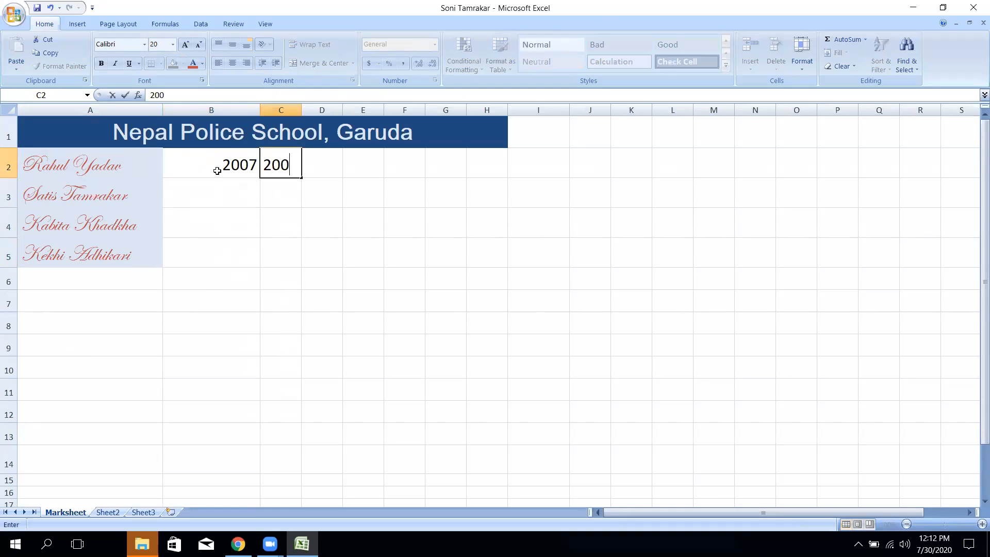
text(8)
click(328, 173)
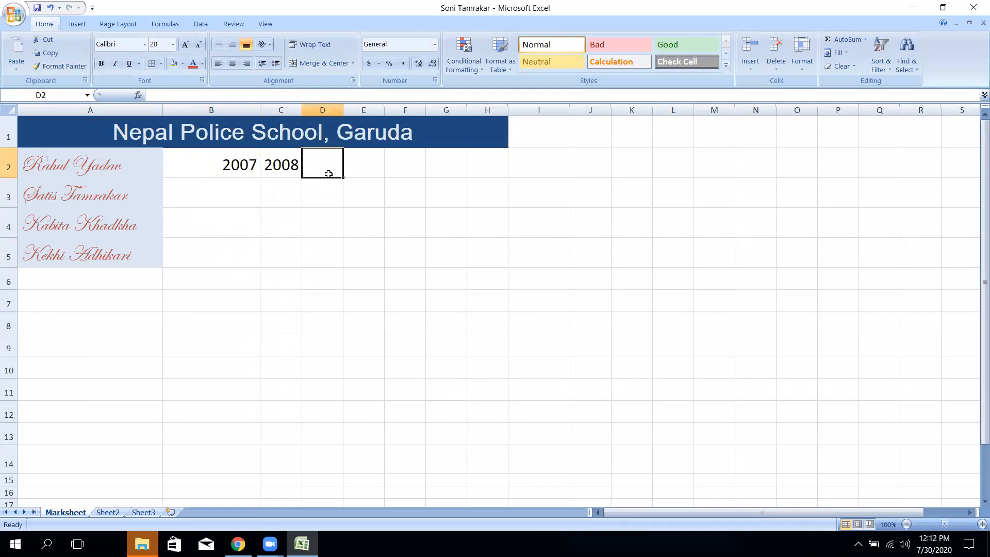
text(2009)
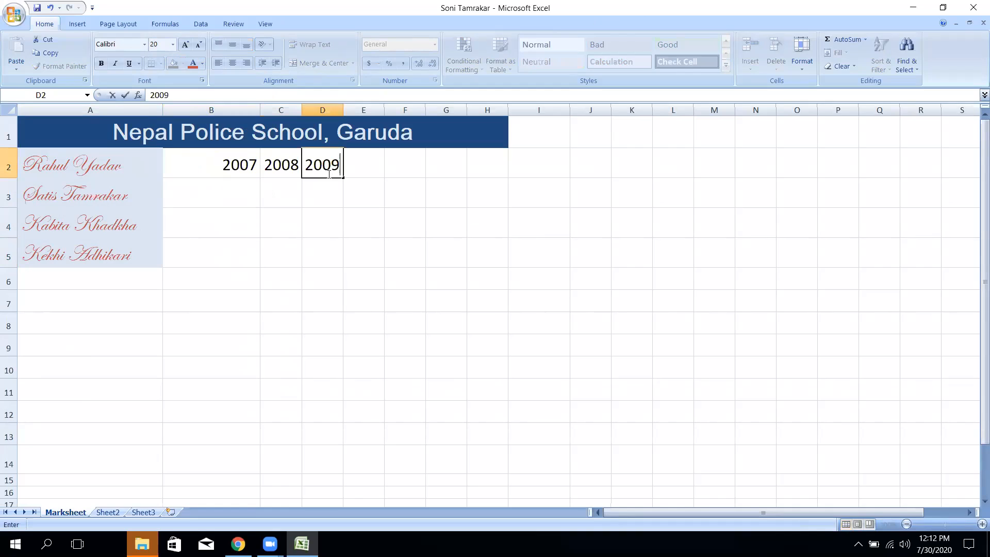
click(370, 167)
text(2)
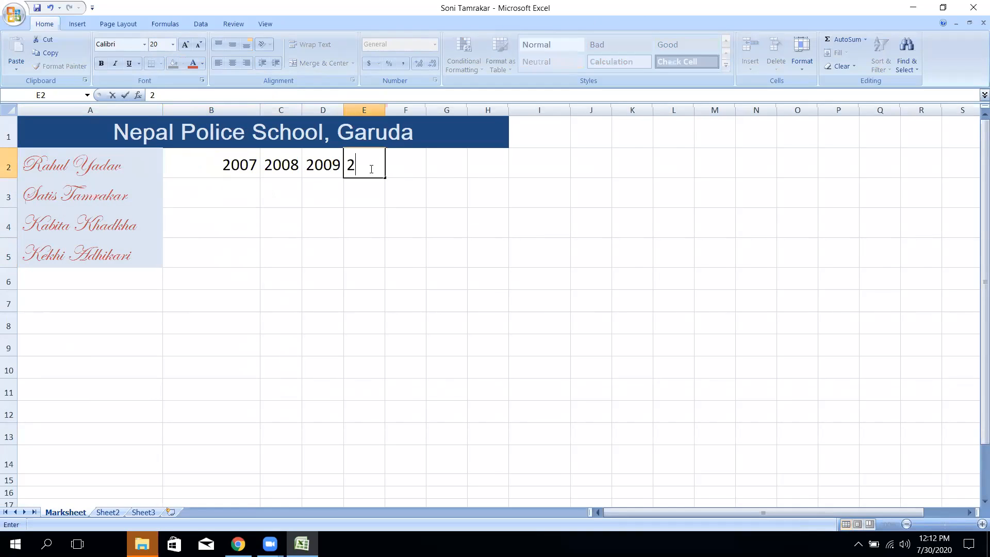
text(010)
click(409, 225)
drag(301, 110, 429, 110)
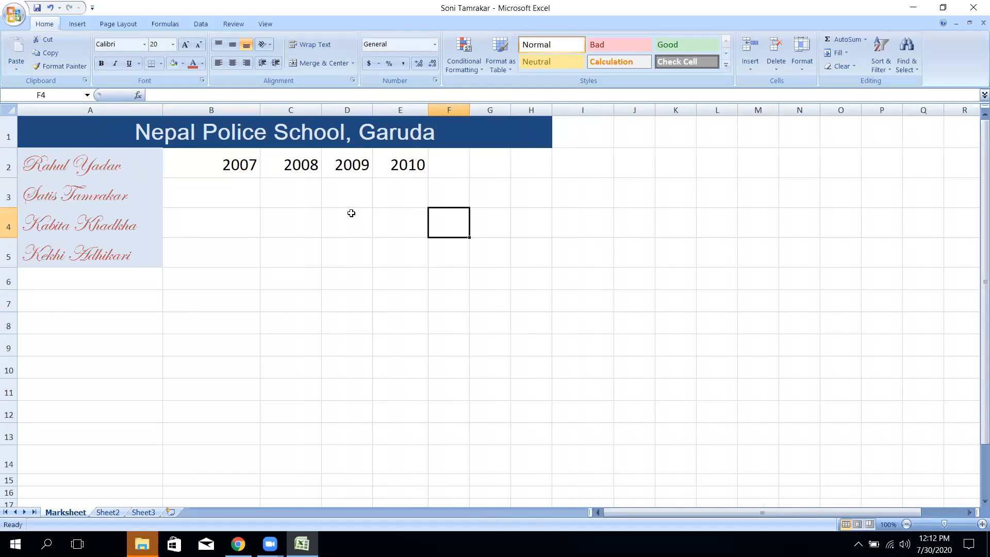
drag(94, 168, 535, 268)
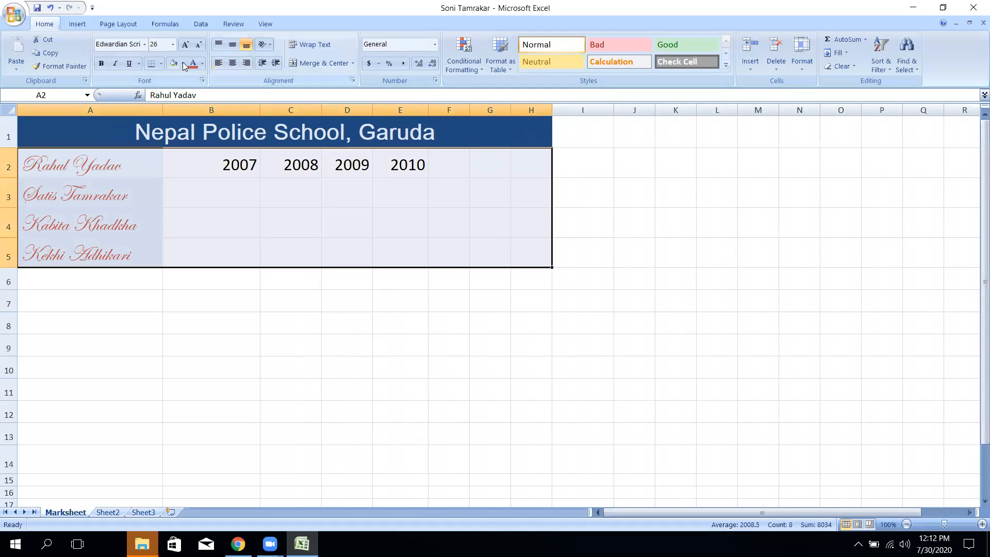
- Apply All Borders to every cell of the A2:H5 marksheet block
click(161, 64)
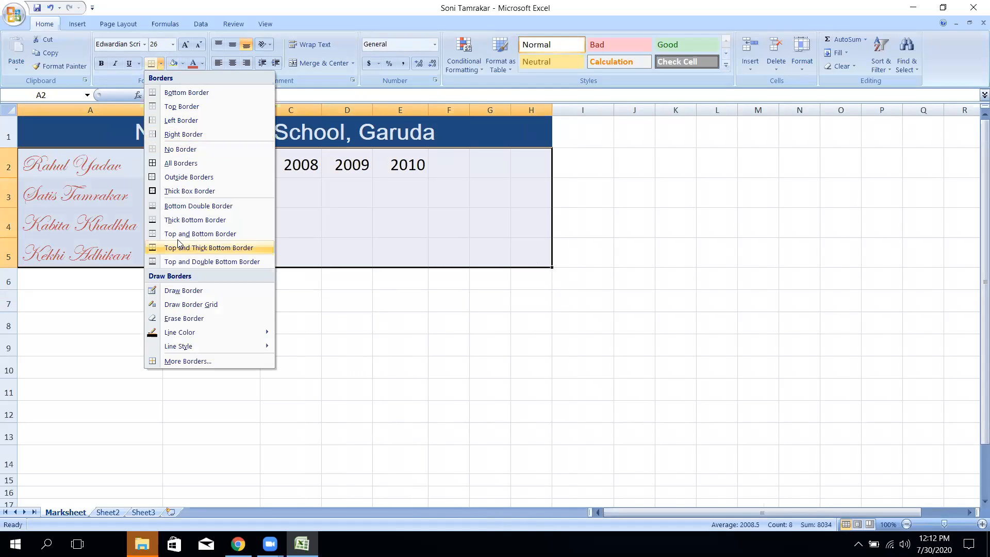
click(181, 163)
click(309, 349)
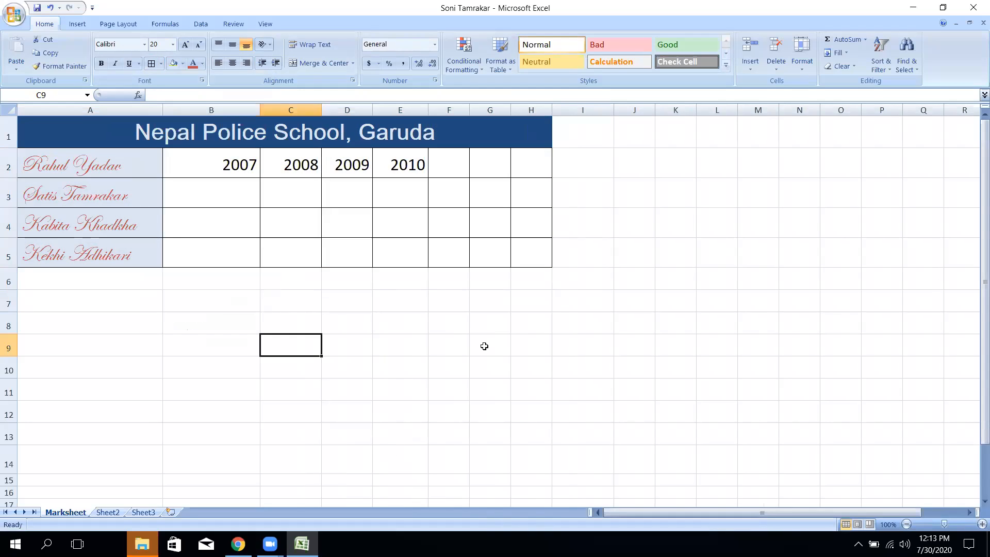
click(451, 306)
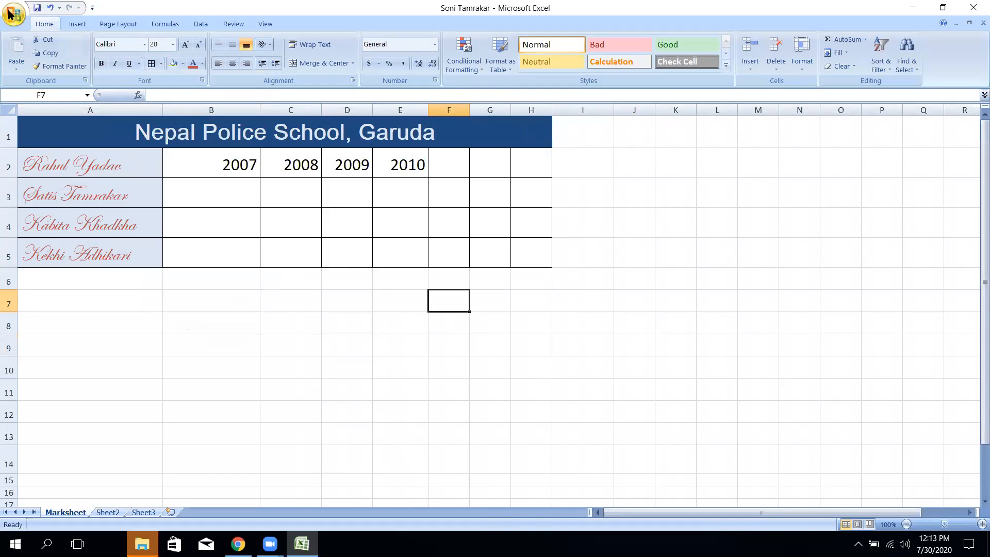
click(12, 16)
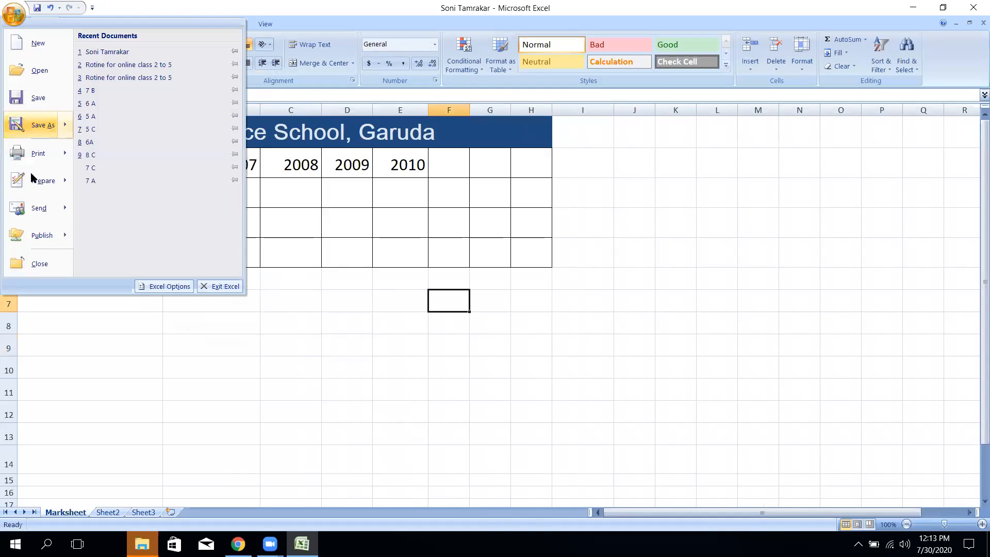
mouse_move(47, 155)
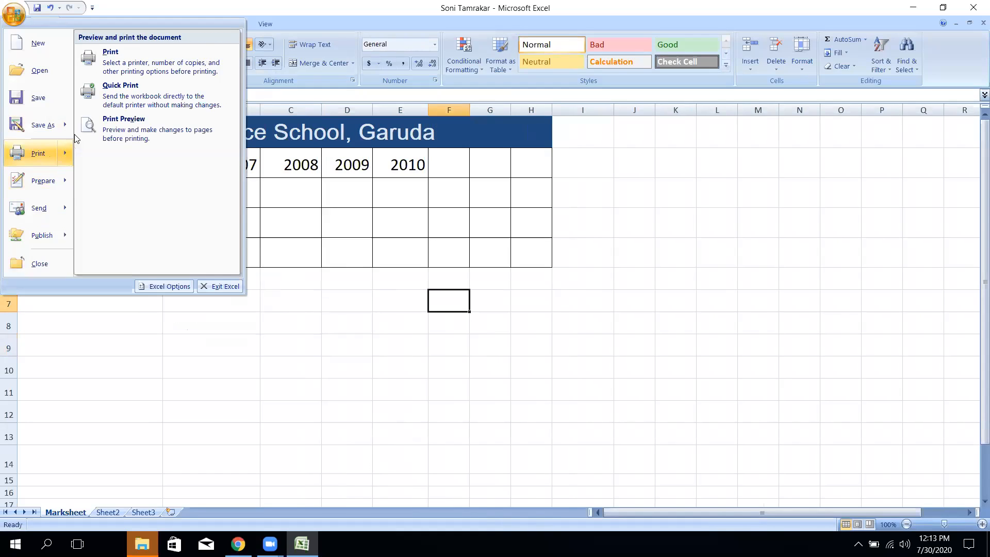
click(132, 129)
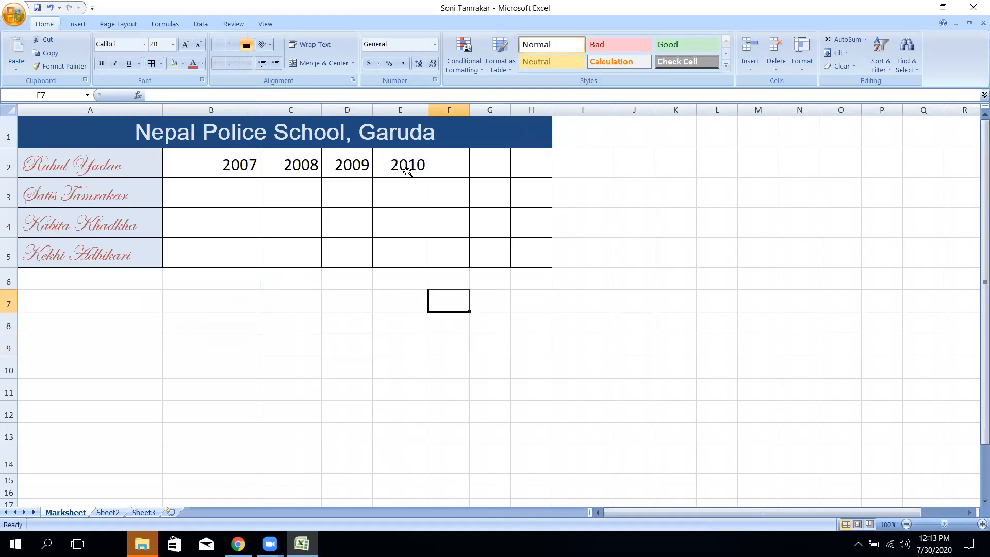
click(536, 127)
click(514, 138)
click(498, 133)
click(475, 115)
click(479, 124)
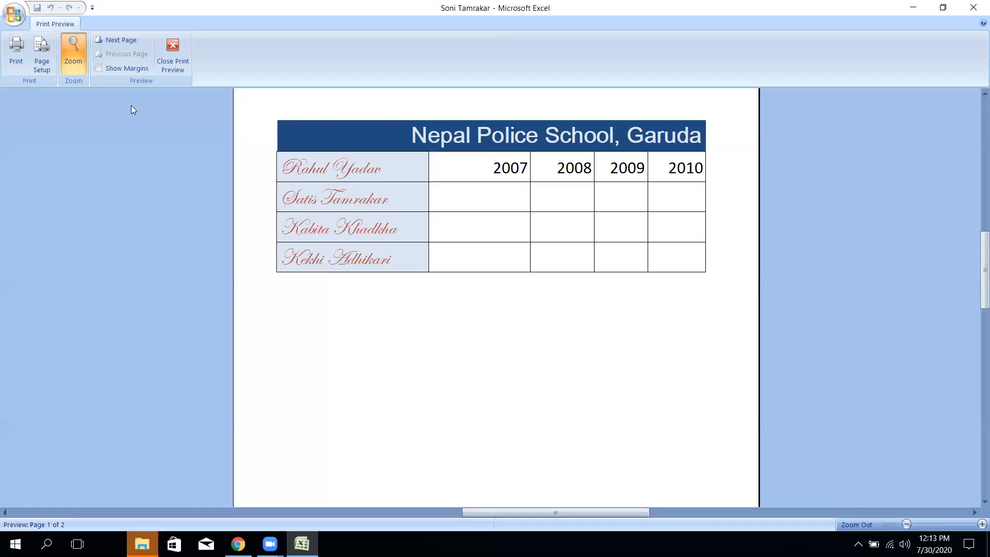
click(127, 69)
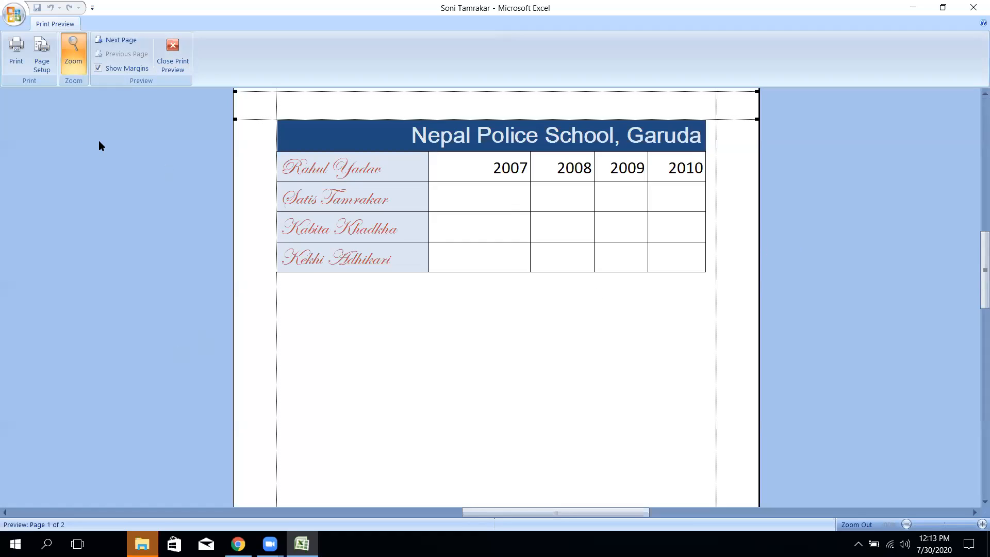
click(180, 71)
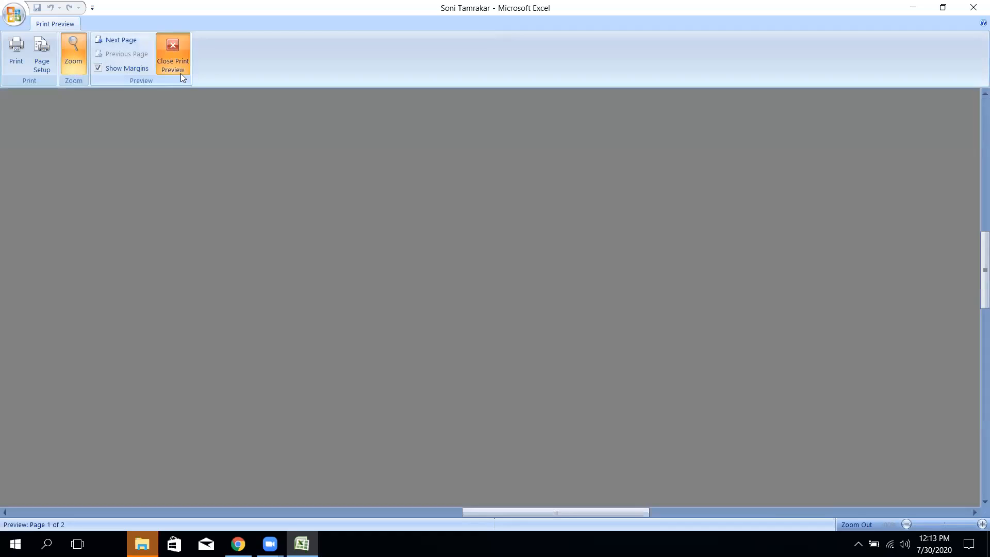
click(304, 263)
click(223, 203)
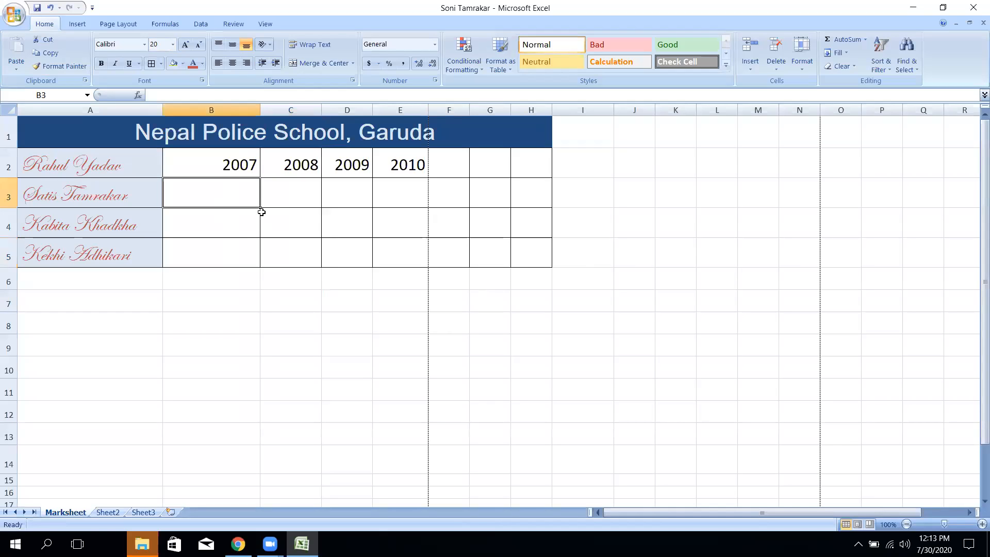
- Delete the name in A2 and select the first student's 2007 cell
click(71, 163)
key(Delete)
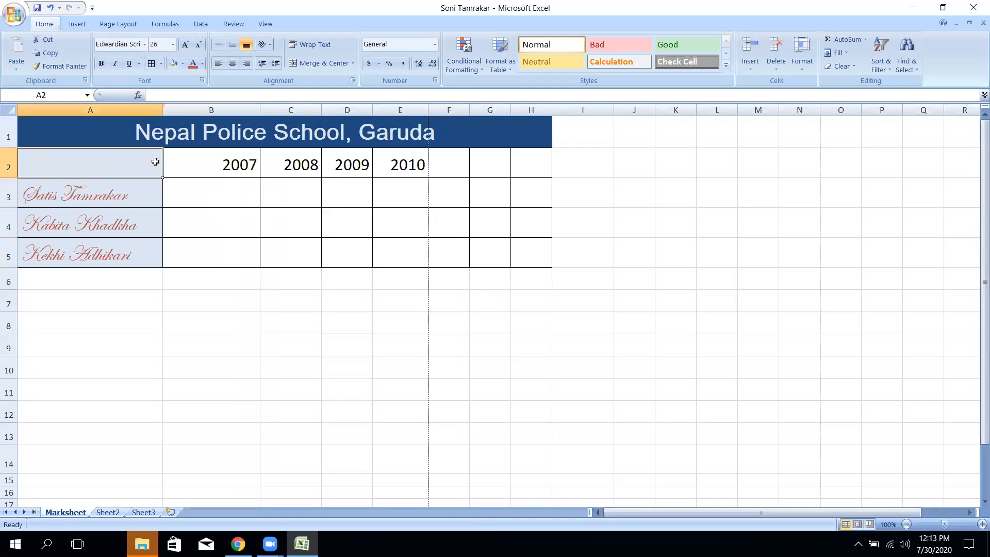
click(196, 196)
click(62, 276)
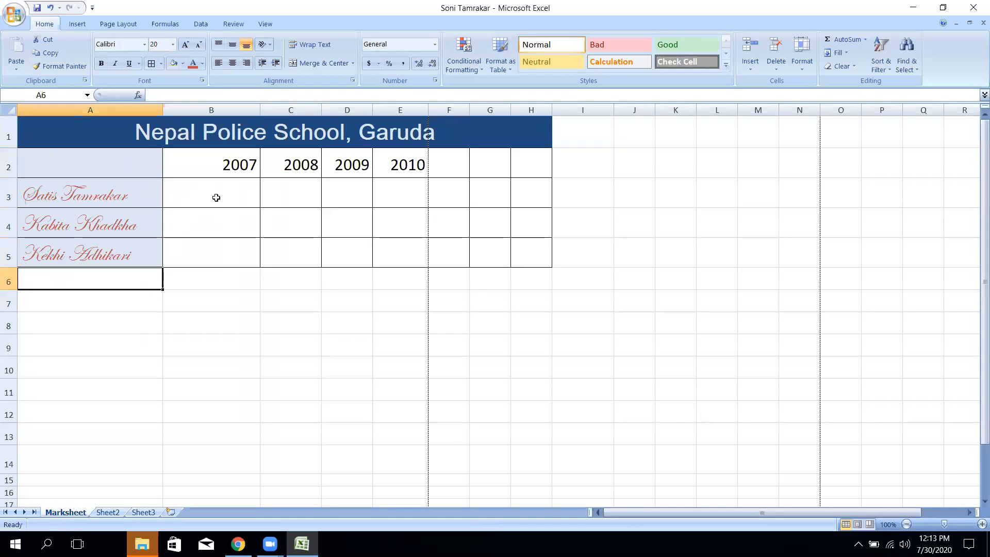
click(212, 192)
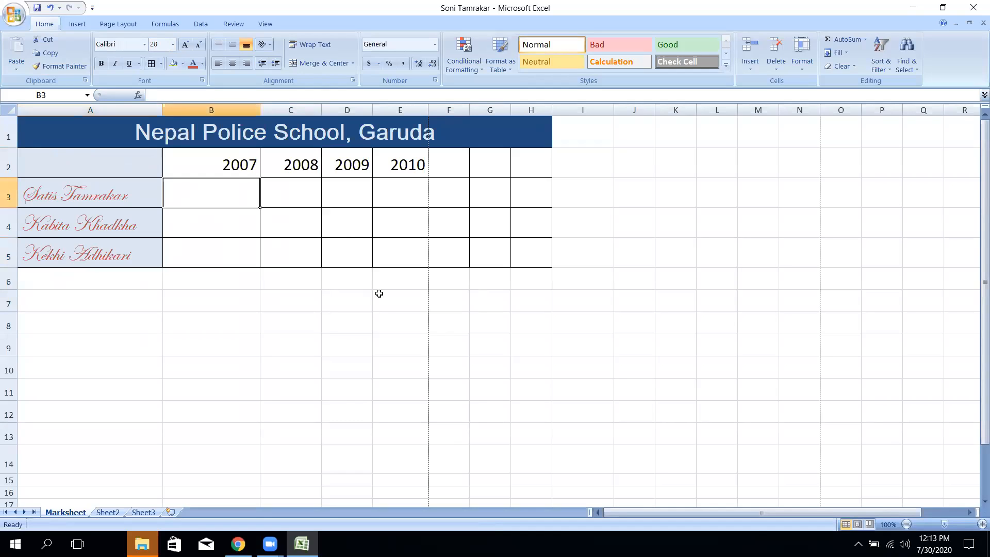
click(341, 298)
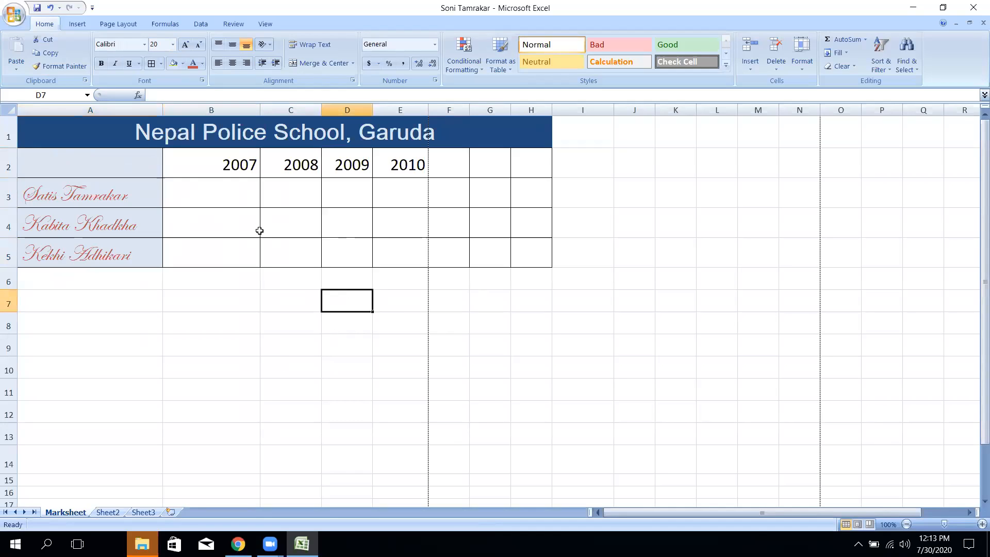
click(244, 199)
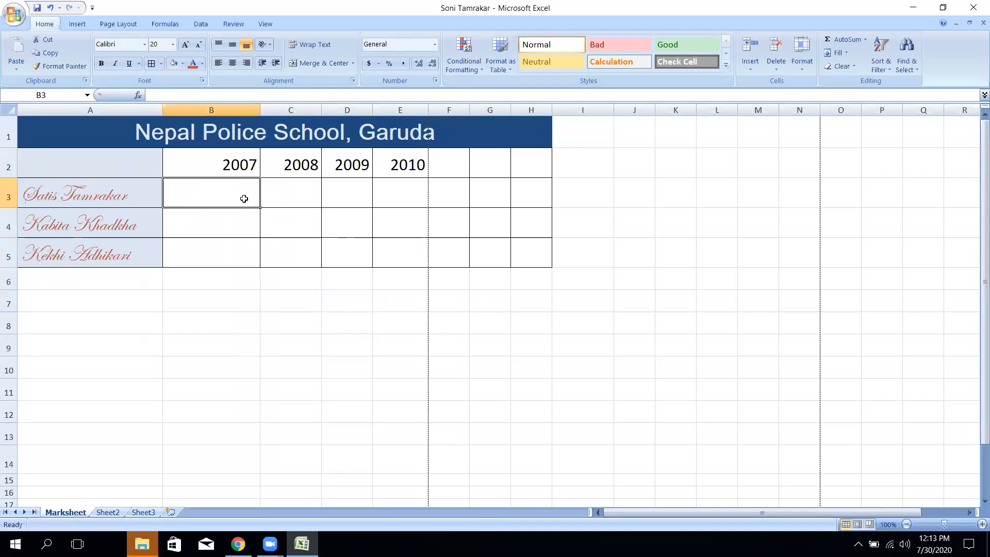
- Enter 87% and 66% as the first student's 2007 and 2008 percentages
text(87)
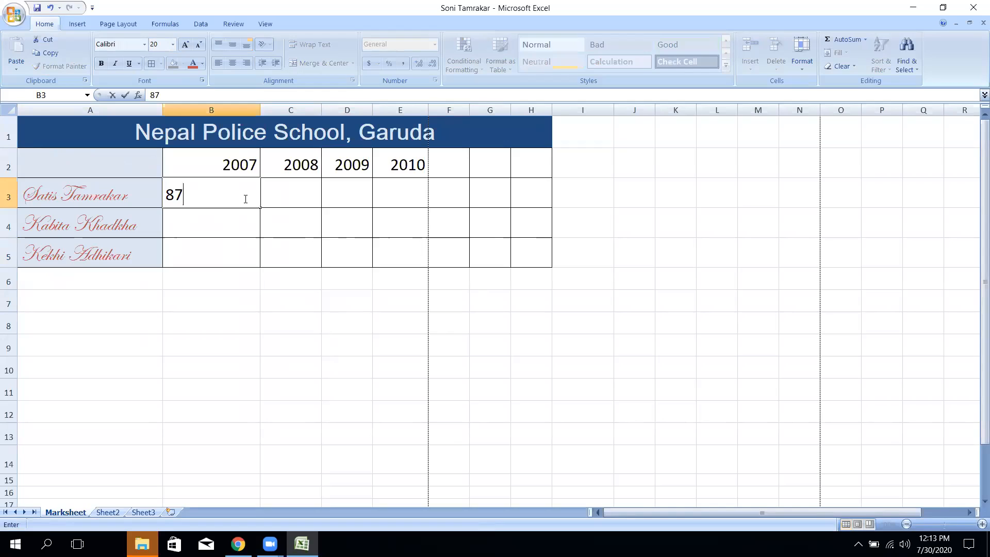
text(%)
key(Tab)
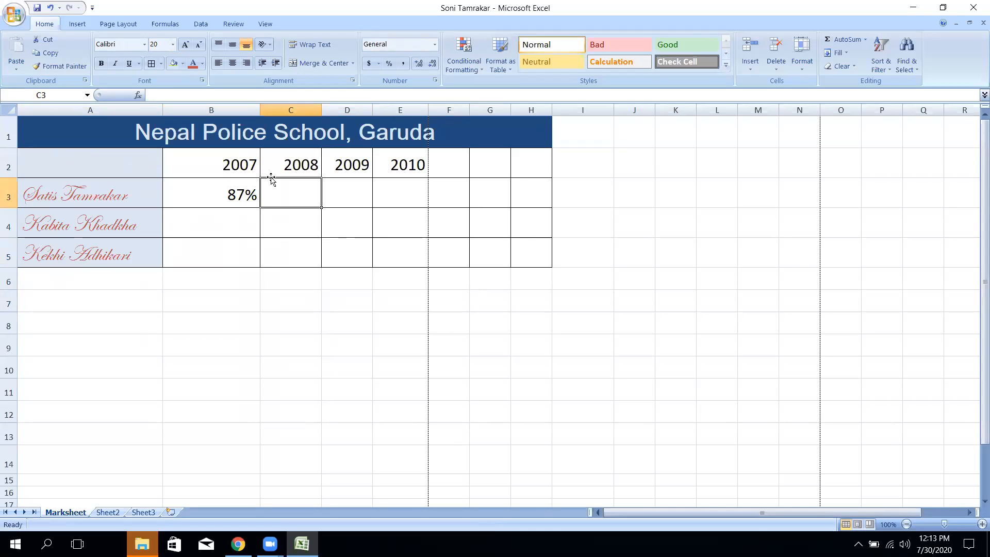
text(*&)
key(BackSpace)
key(BackSpace)
text(^^)
key(BackSpace)
text(66%)
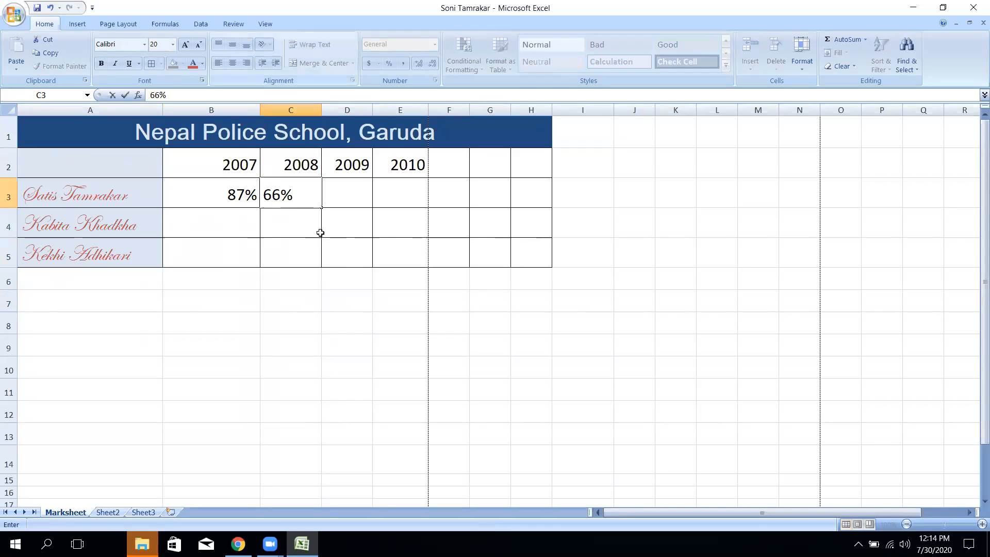
click(360, 186)
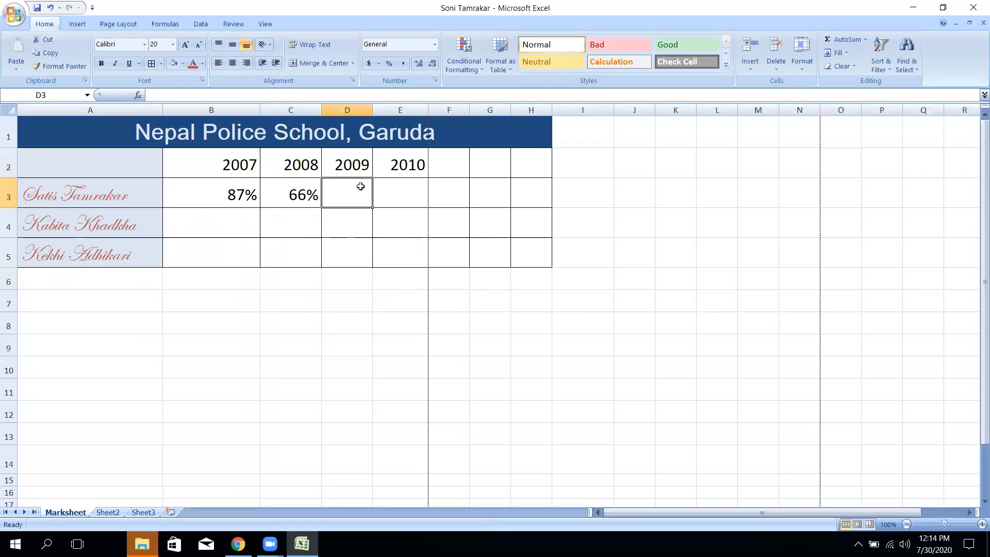
- Enter 89% and 99.9% as the first student's 2009 and 2010 percentages
text(*89)
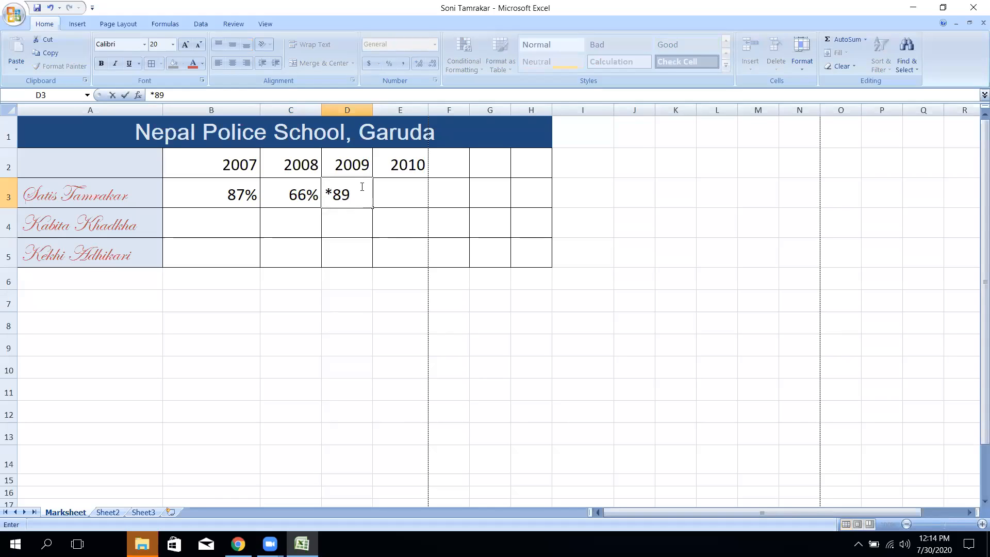
key(BackSpace)
key(BackSpace)
key(BackSpace)
text(89%)
click(385, 192)
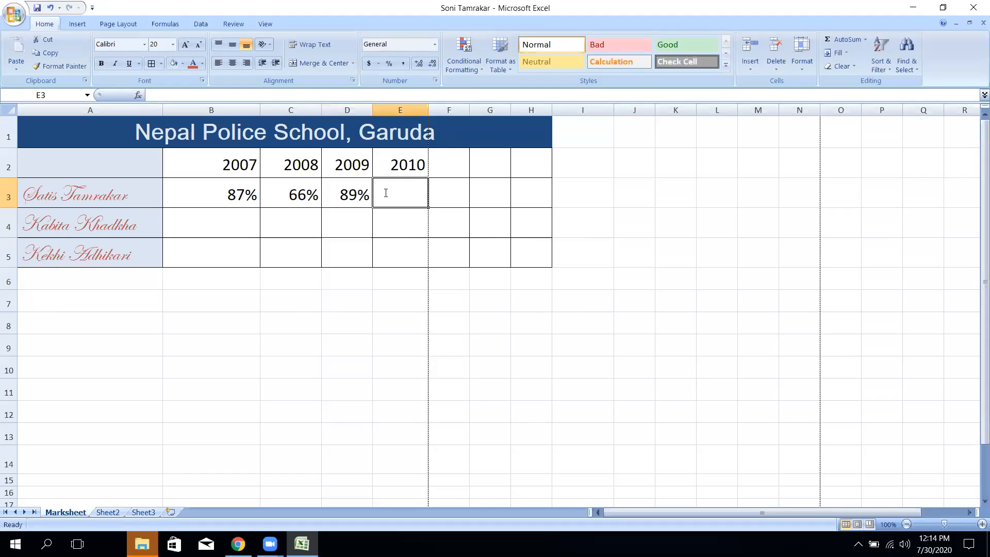
text((()
key(BackSpace)
key(BackSpace)
text(99)
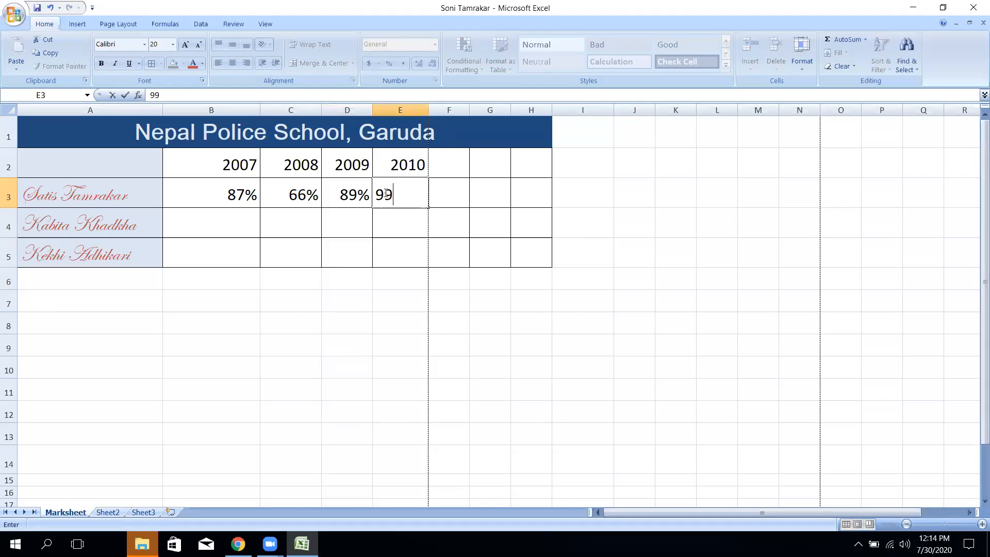
text(.9%)
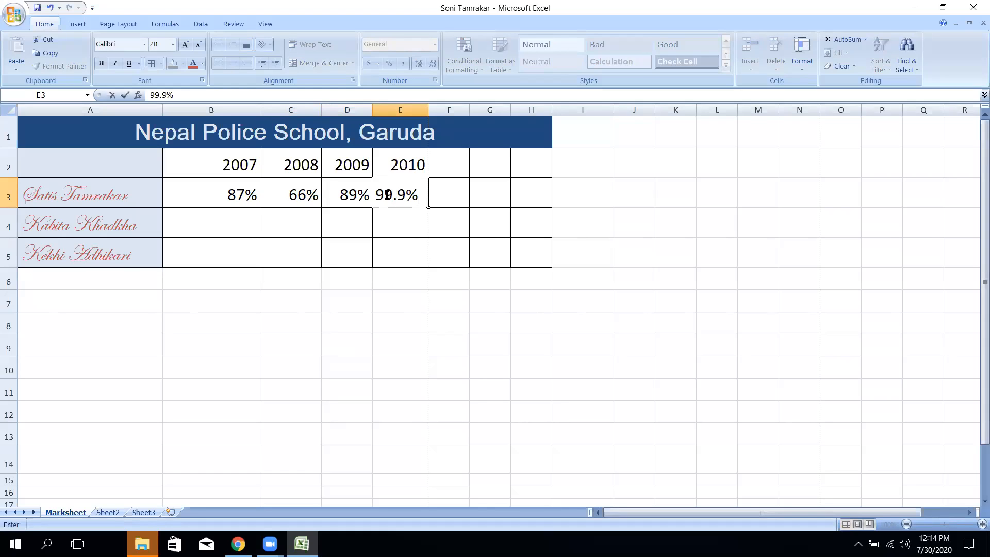
- Widen column E to show 99.90%, then enter 65%, 56%, 76%, 89% in B4:E4
click(233, 209)
drag(428, 110, 435, 111)
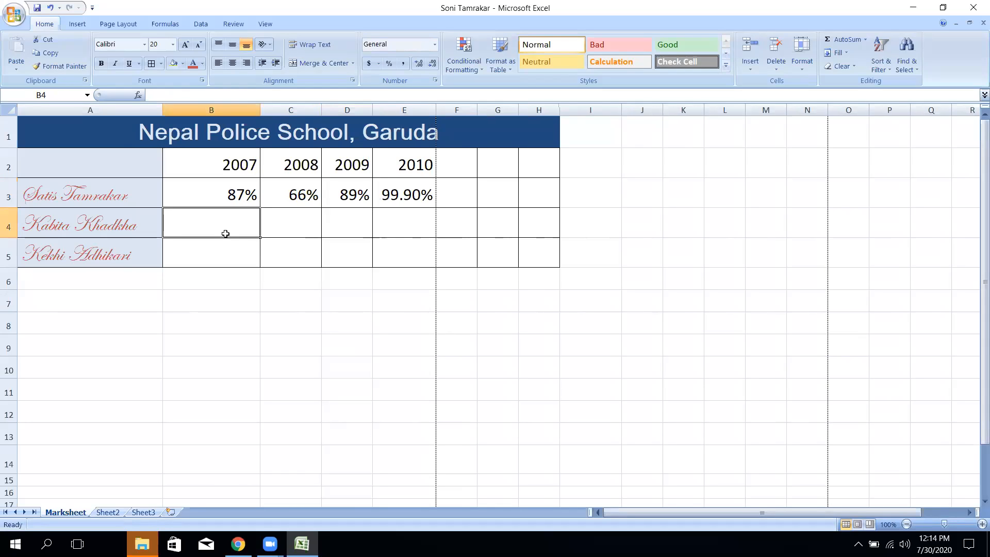
text(65)
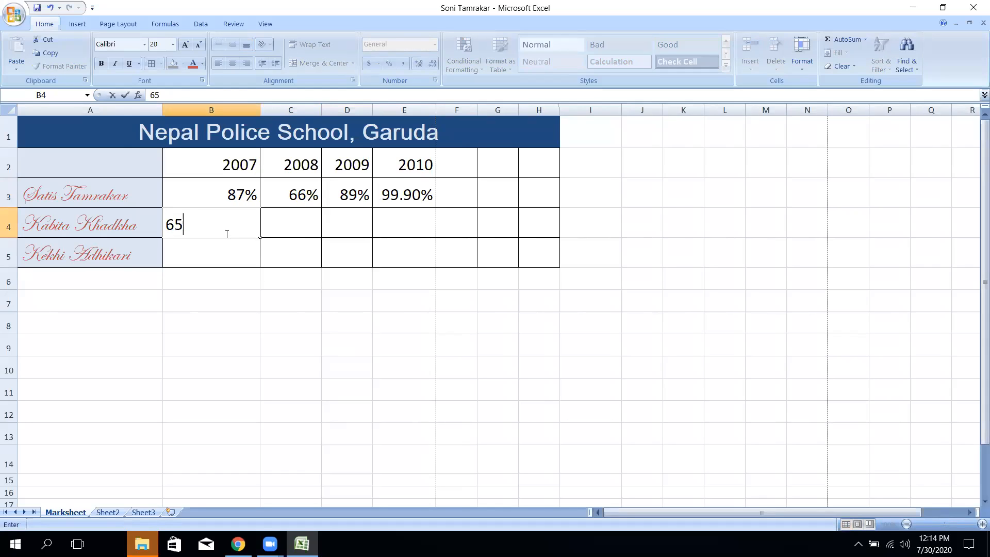
text(%)
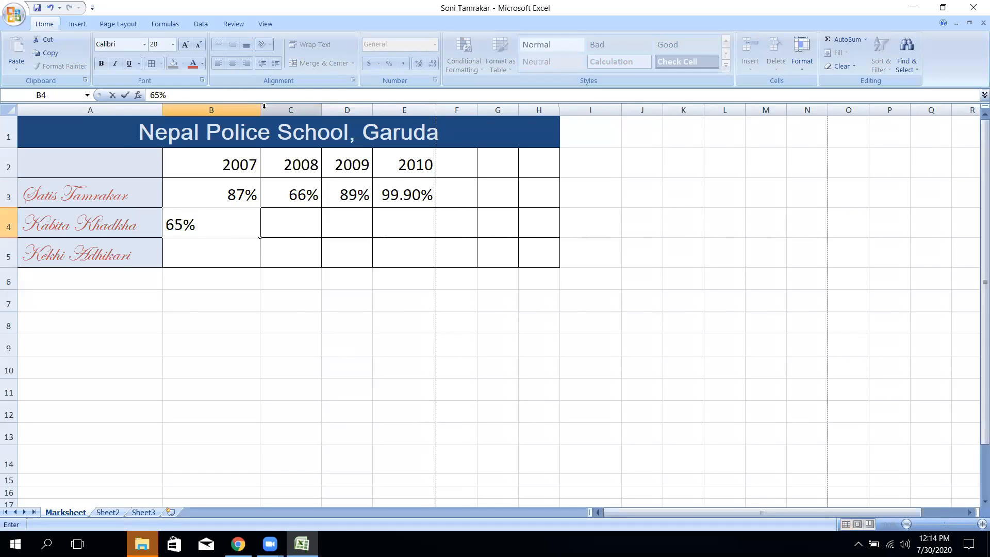
key(Tab)
text(%^)
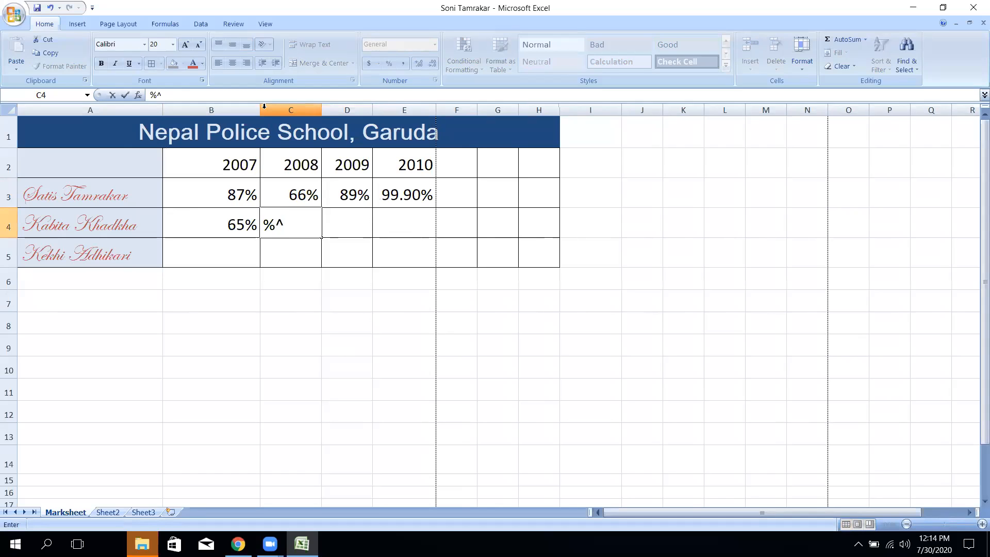
key(BackSpace)
key(BackSpace)
text(56%)
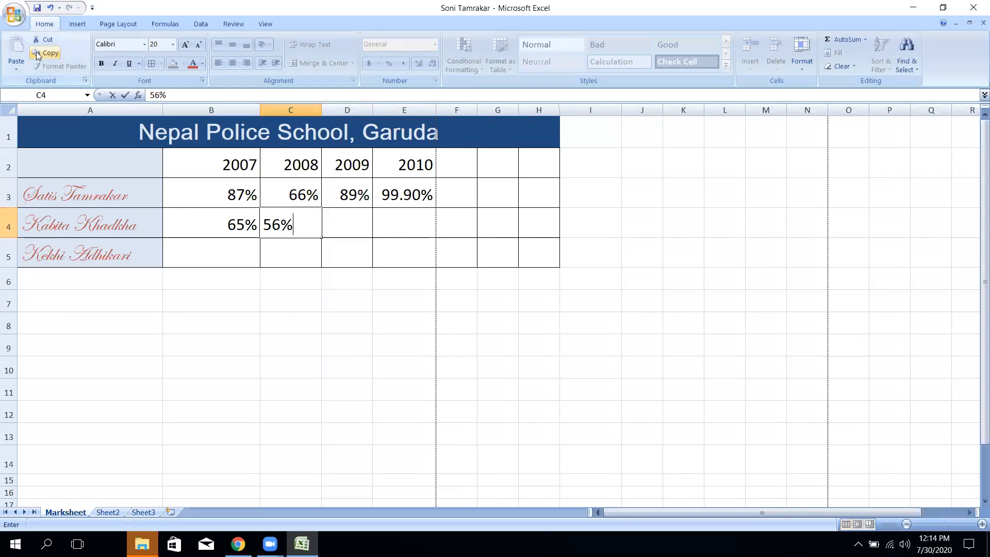
key(Tab)
text(76)
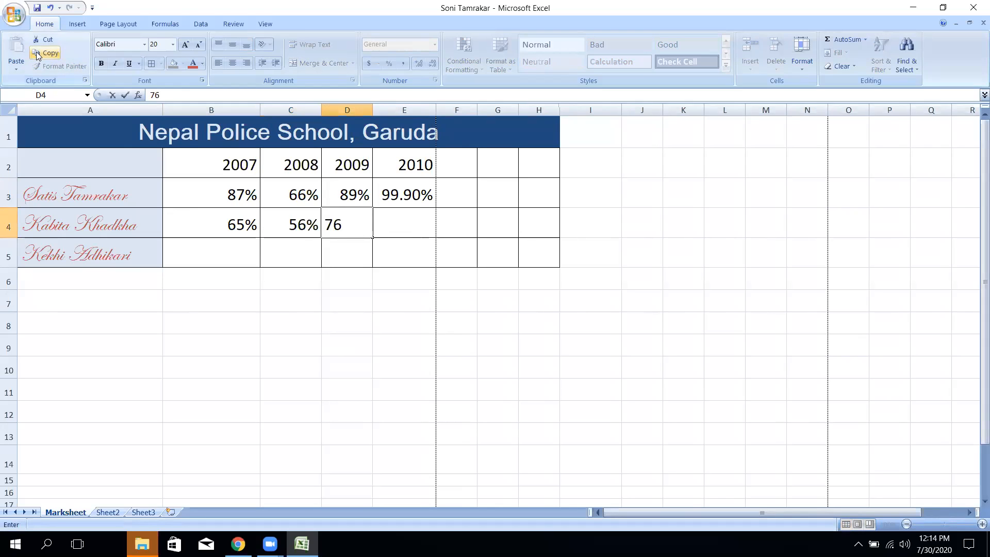
text(%)
key(Tab)
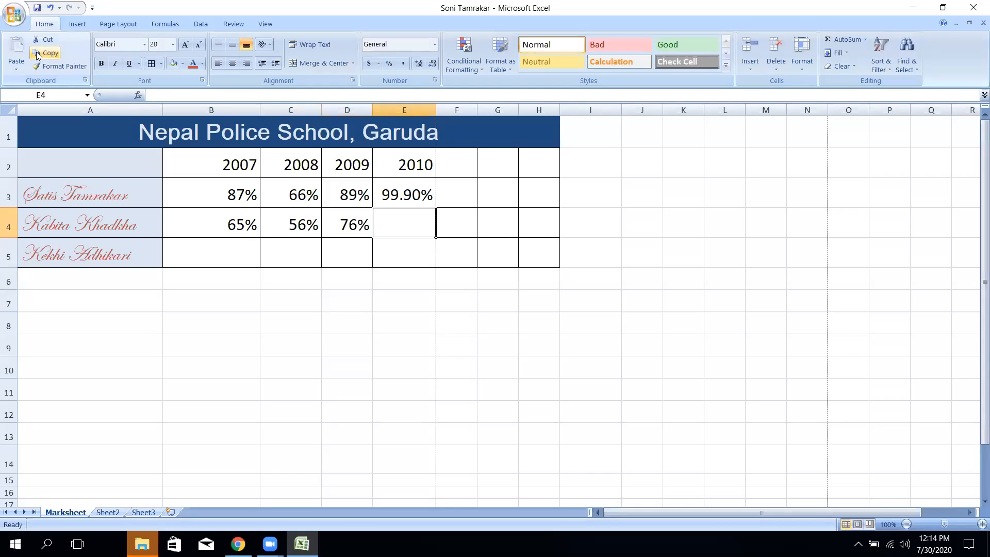
text(89%)
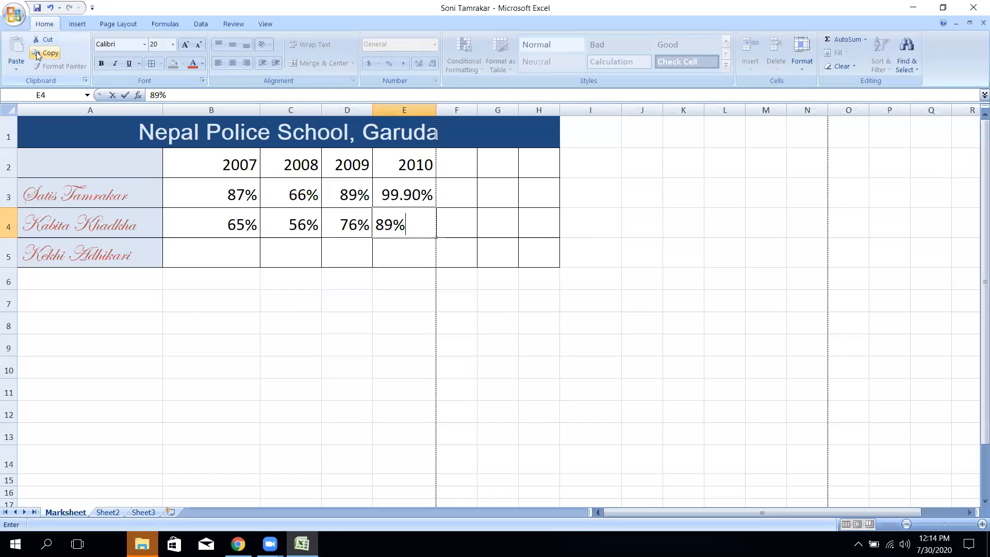
click(235, 253)
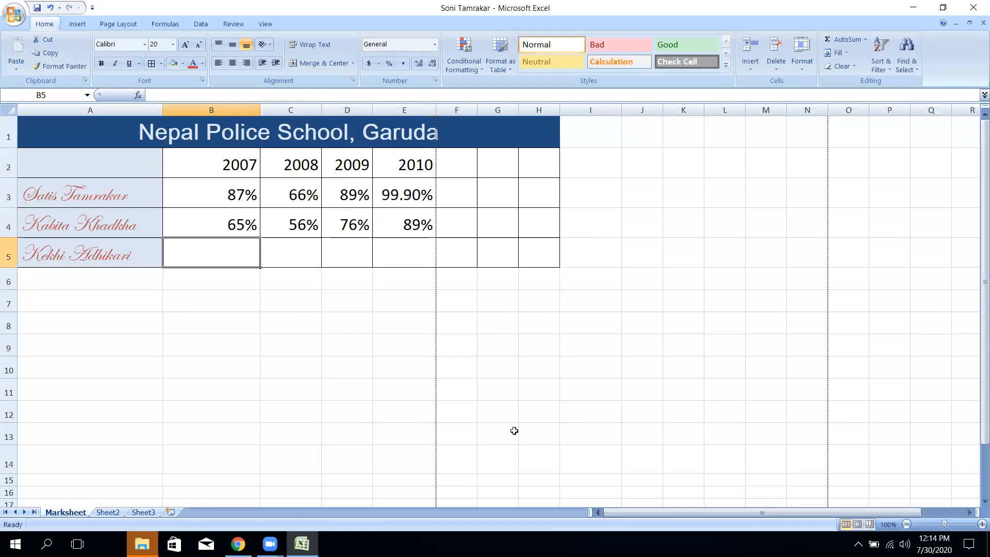
- Enter the third student's percentages 45%, 67%, 68% and 87% in B5:E5
text(2)
key(BackSpace)
text(45)
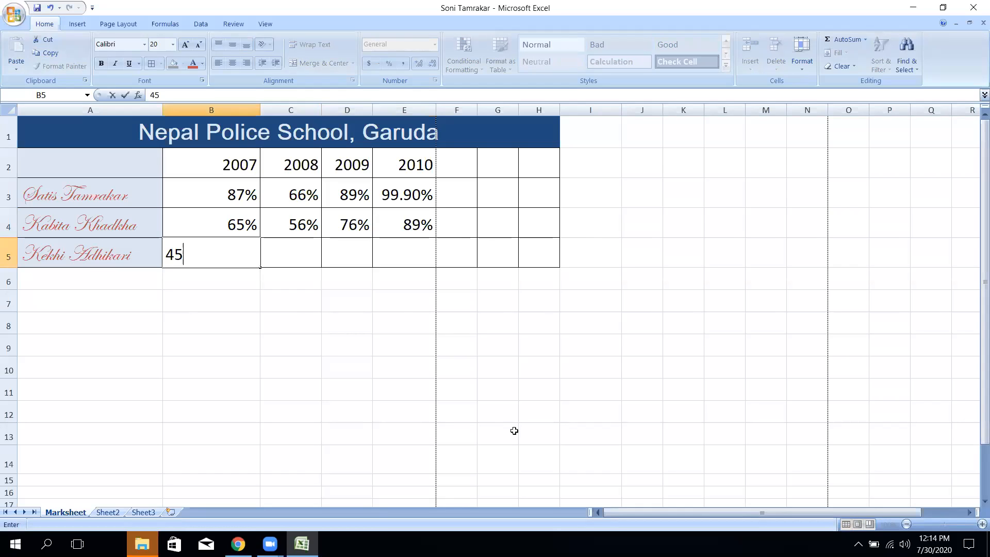
text(%)
key(Tab)
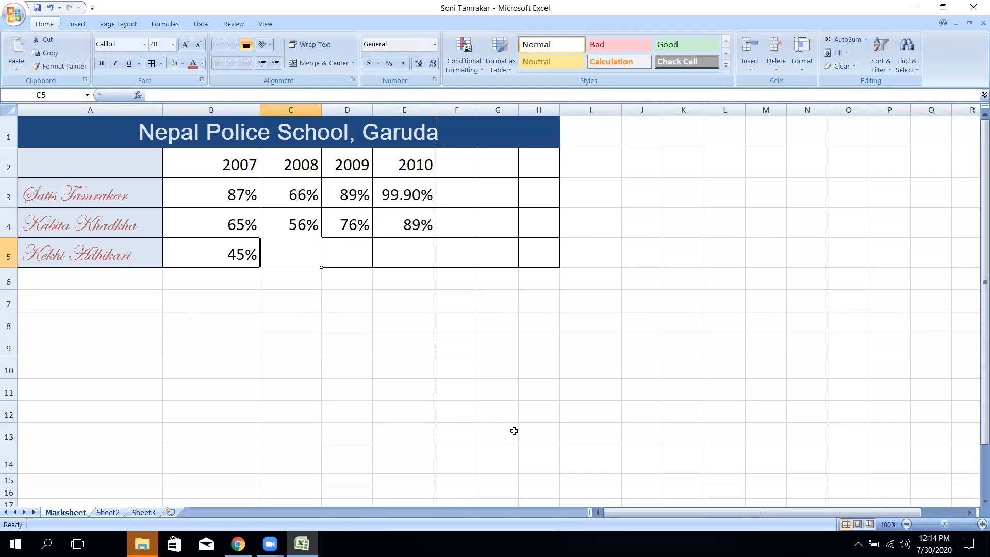
text(^&)
key(BackSpace)
key(BackSpace)
text(67%)
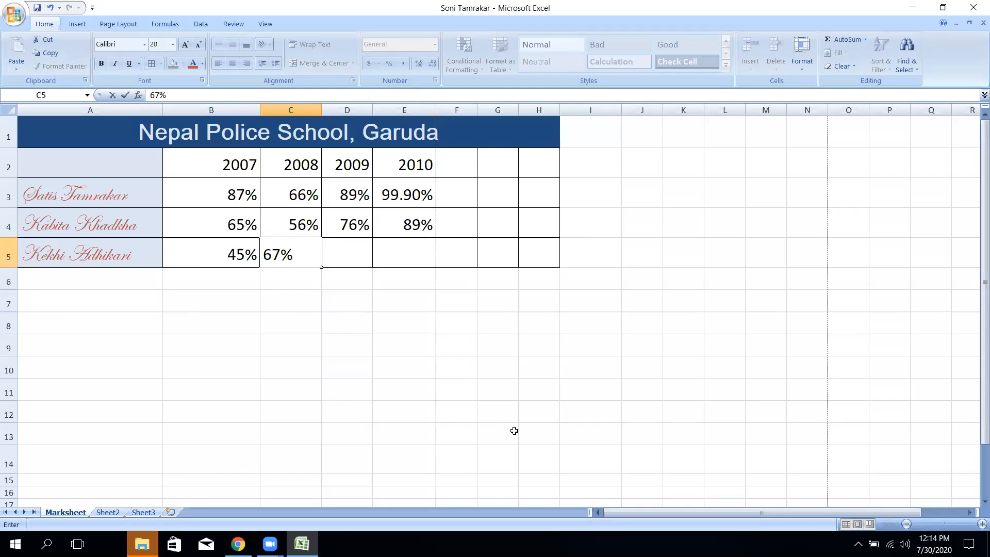
key(Tab)
text(^*)
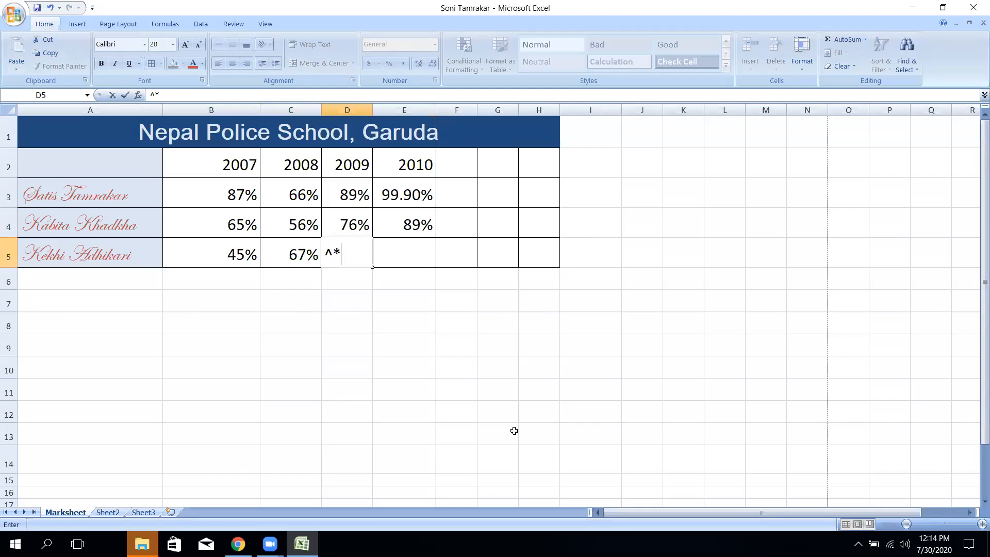
key(BackSpace)
key(BackSpace)
text(68)
key(Tab)
text(8)
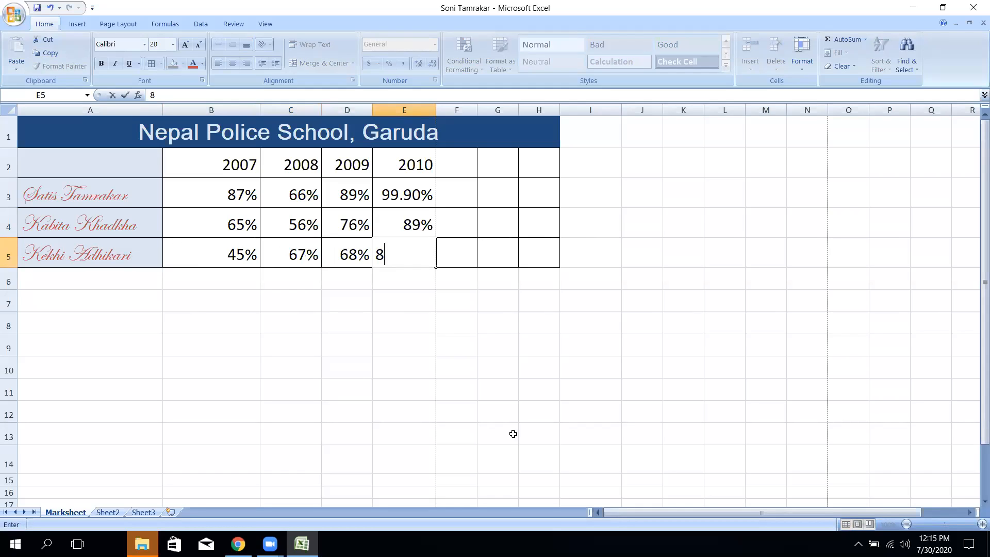
text(7%)
- Complete 87% in E5, narrow columns B and C, and widen column D slightly
drag(561, 358, 541, 359)
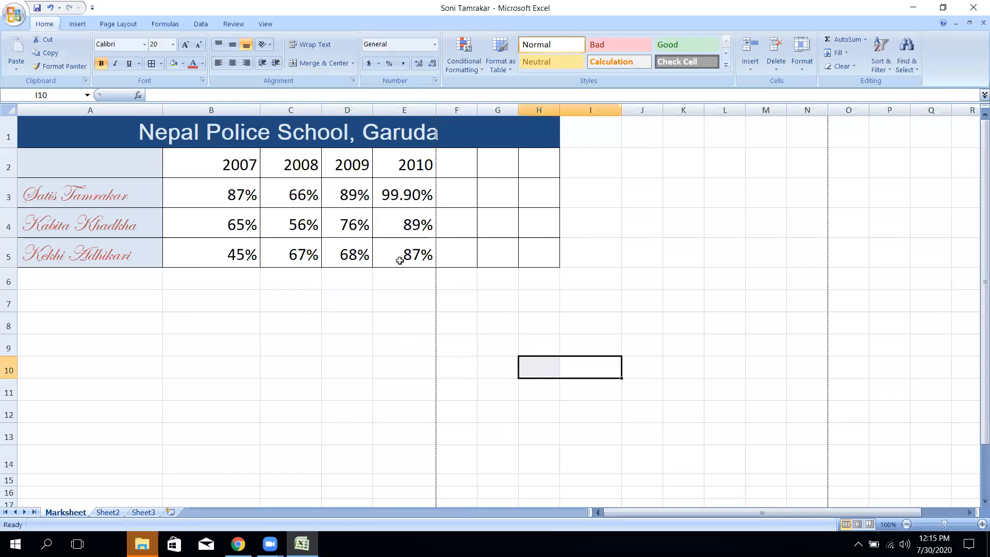
drag(251, 108, 219, 108)
drag(281, 110, 322, 110)
click(361, 296)
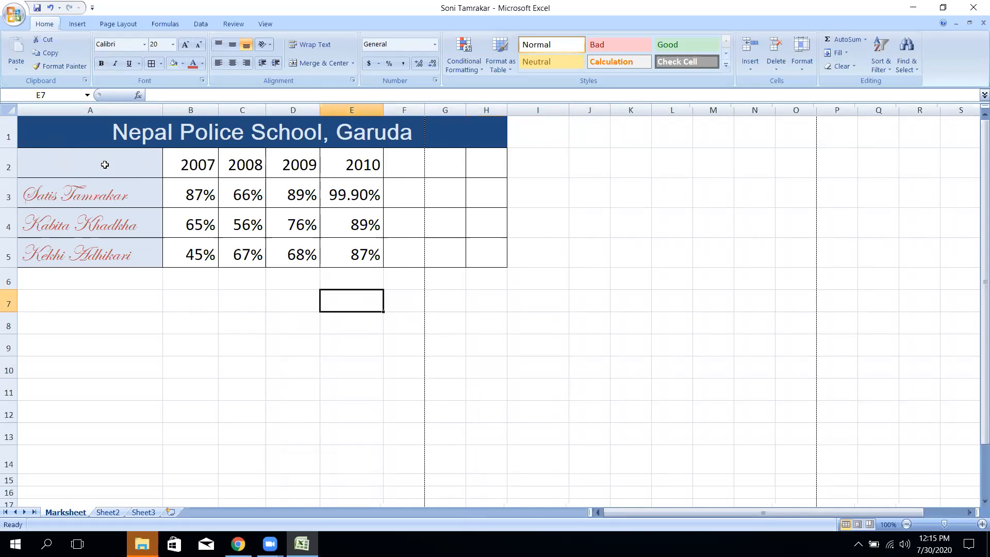
drag(103, 137, 106, 253)
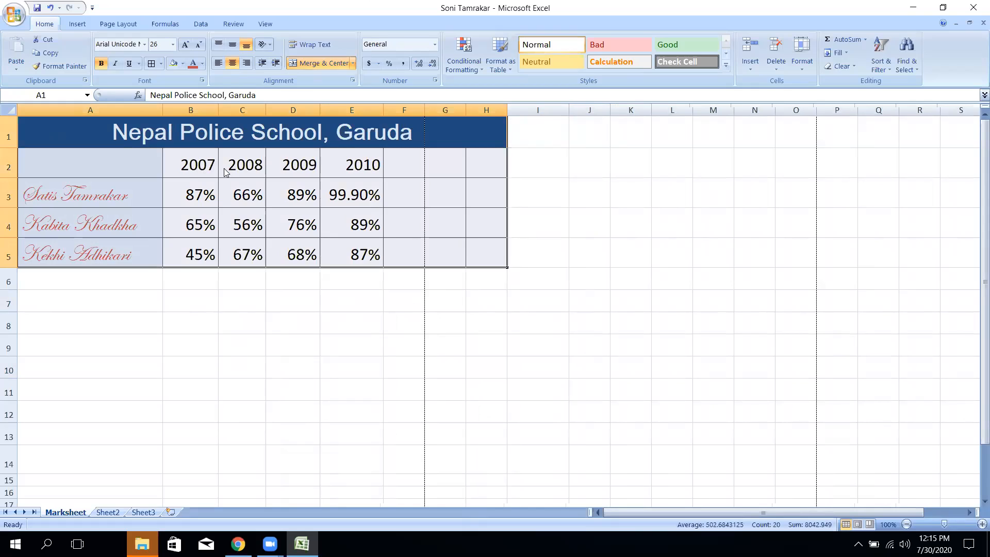
- Try the General number format on the table in Format Cells, then undo back to percentages
right_click(227, 172)
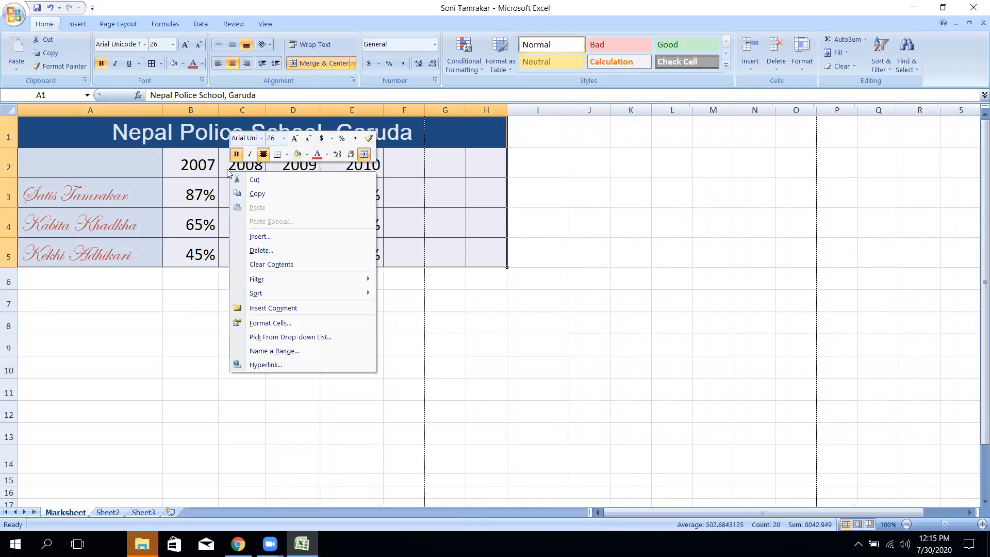
click(297, 324)
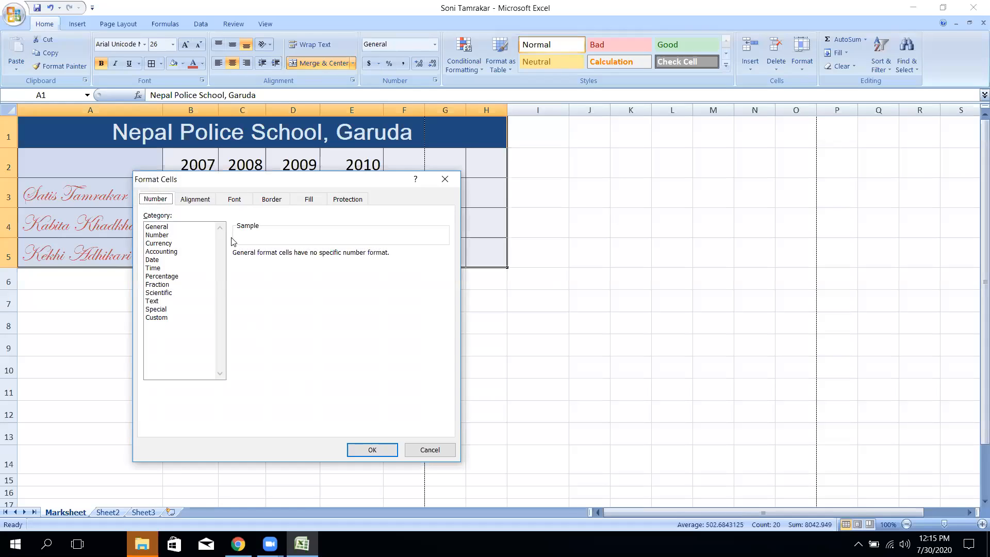
click(170, 230)
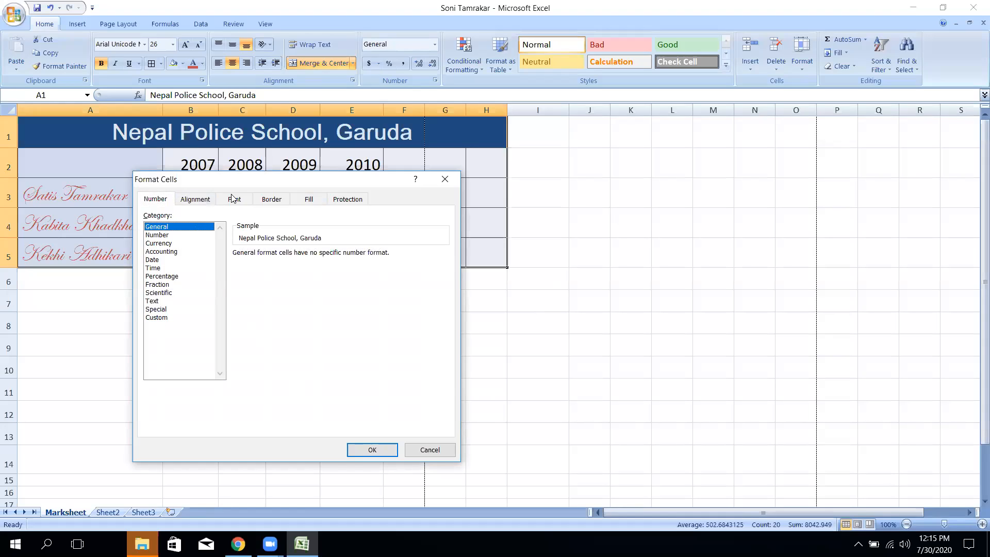
click(195, 199)
click(237, 199)
click(270, 199)
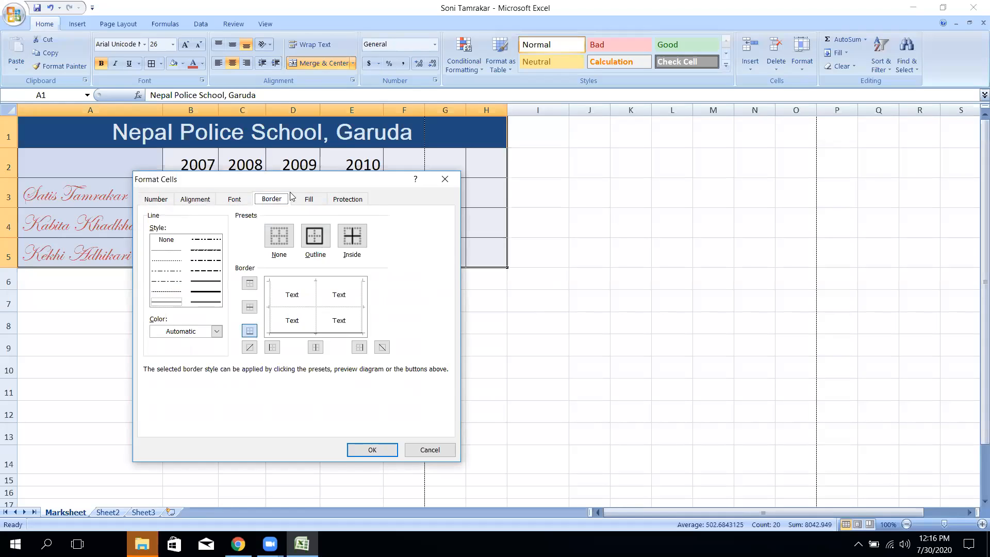
click(308, 199)
click(347, 199)
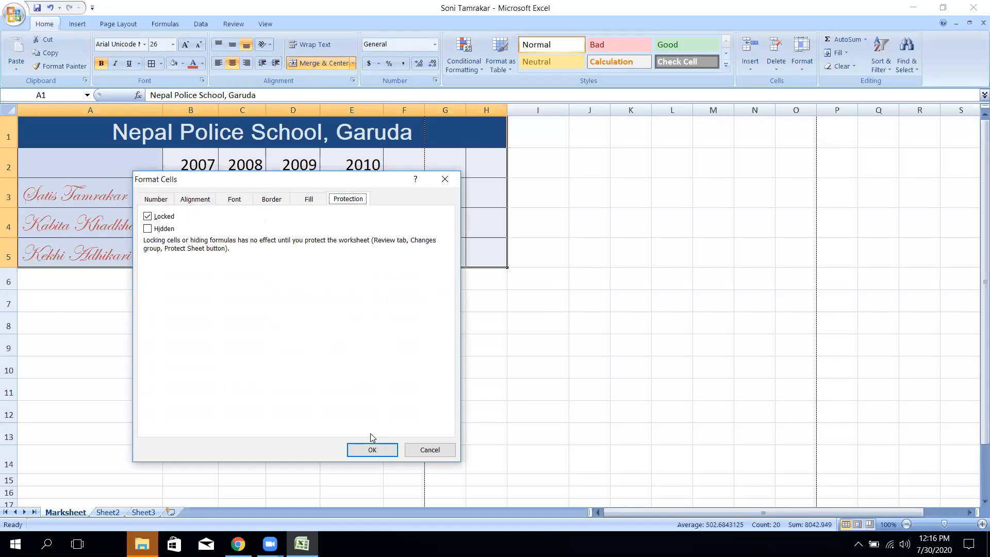
click(372, 450)
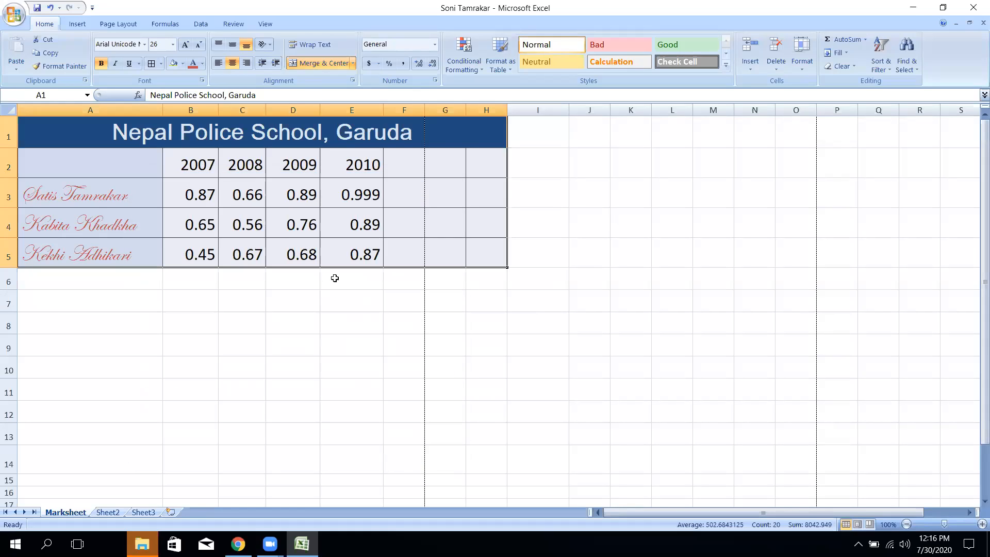
key(ctrl+z)
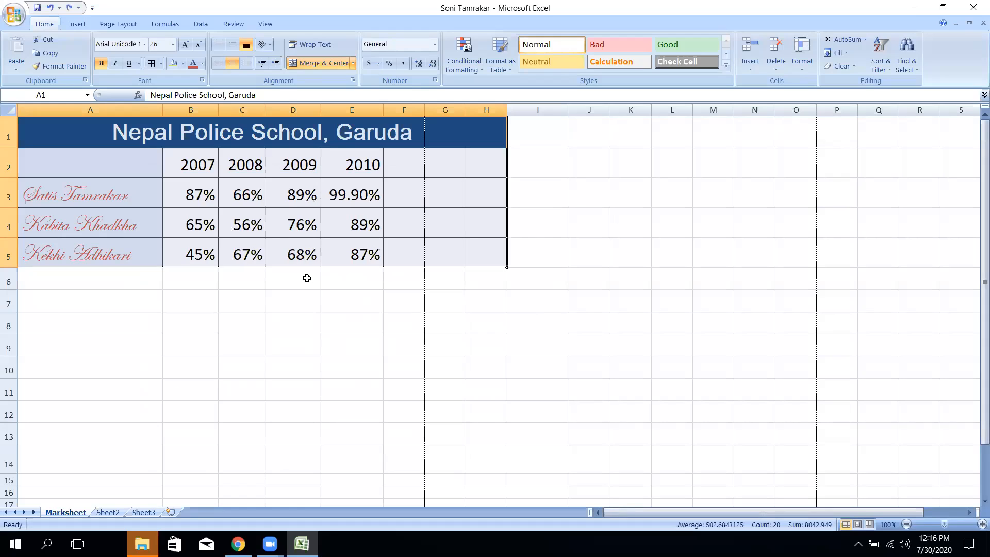
- Remove the percent sign from B3's 87%, then undo to restore it
click(348, 255)
click(200, 192)
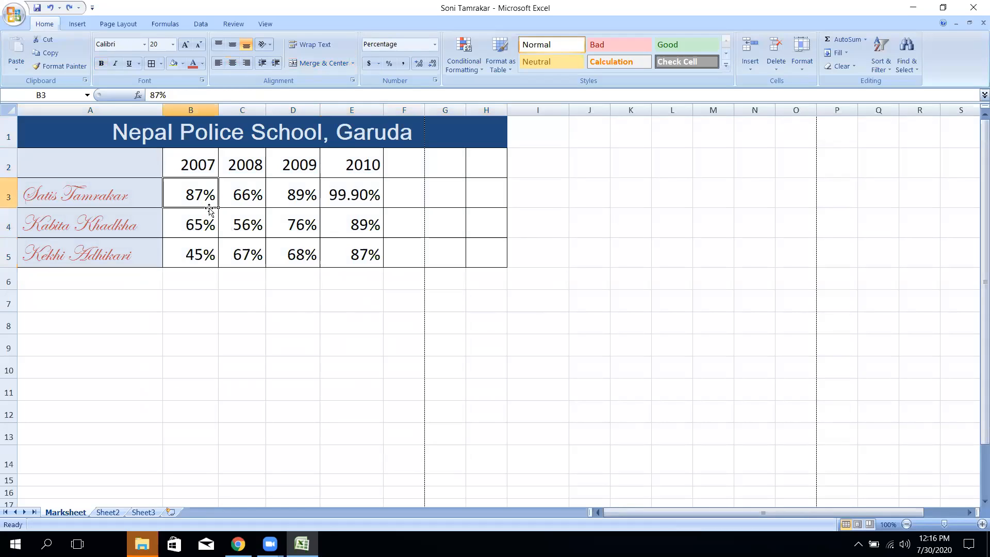
double_click(211, 196)
double_click(212, 196)
key(BackSpace)
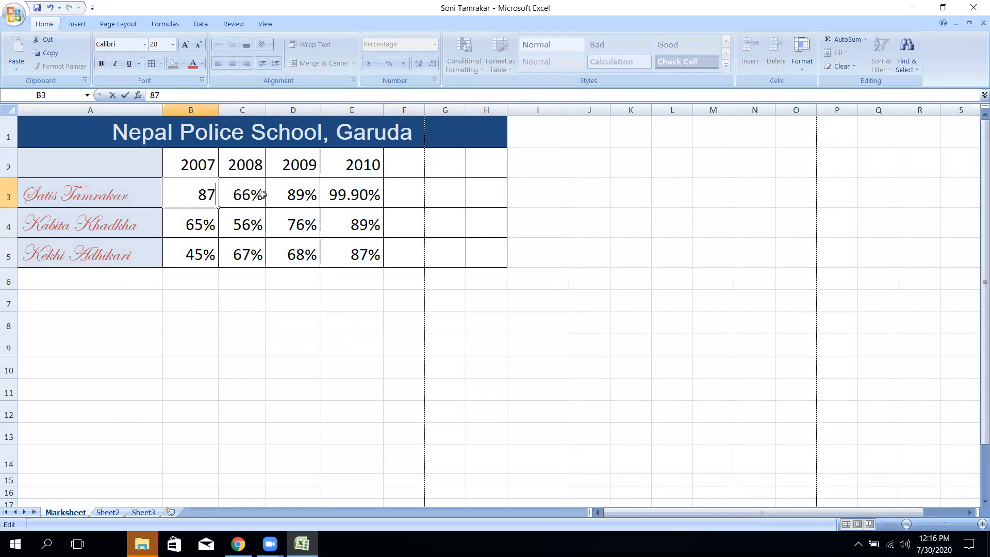
click(248, 204)
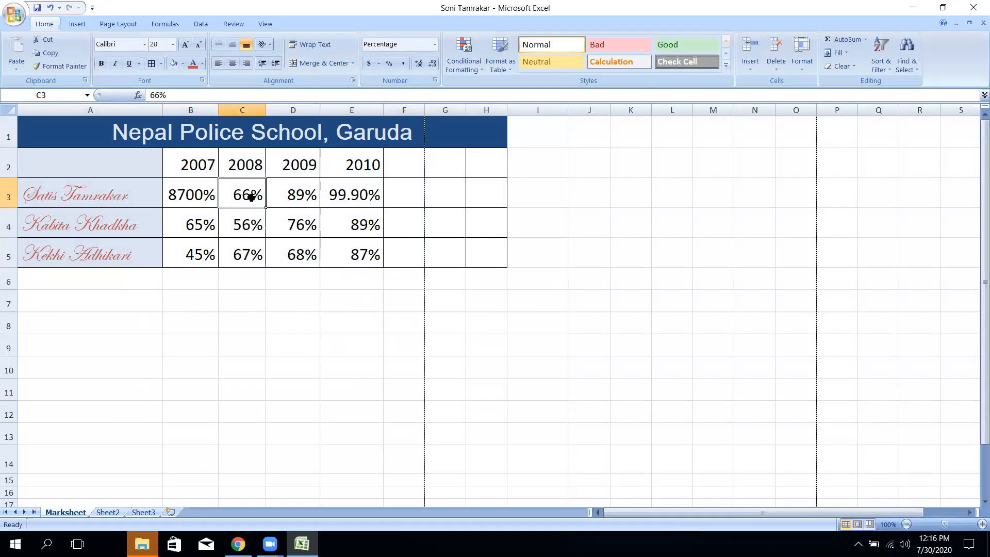
click(207, 191)
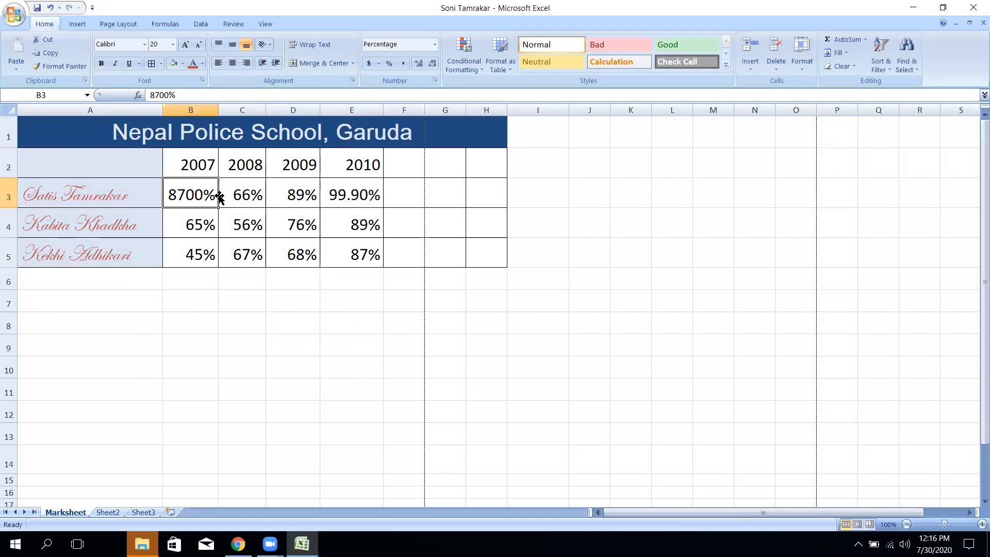
key(ctrl+z)
- Insert a clustered column chart of A1:H5, try a dark grey style, then delete it
click(205, 344)
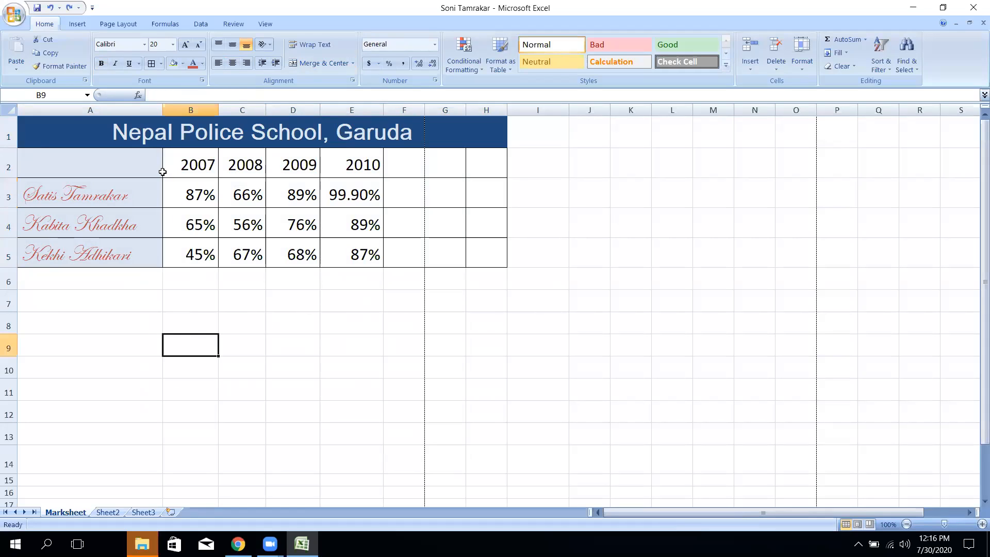
drag(118, 138, 229, 251)
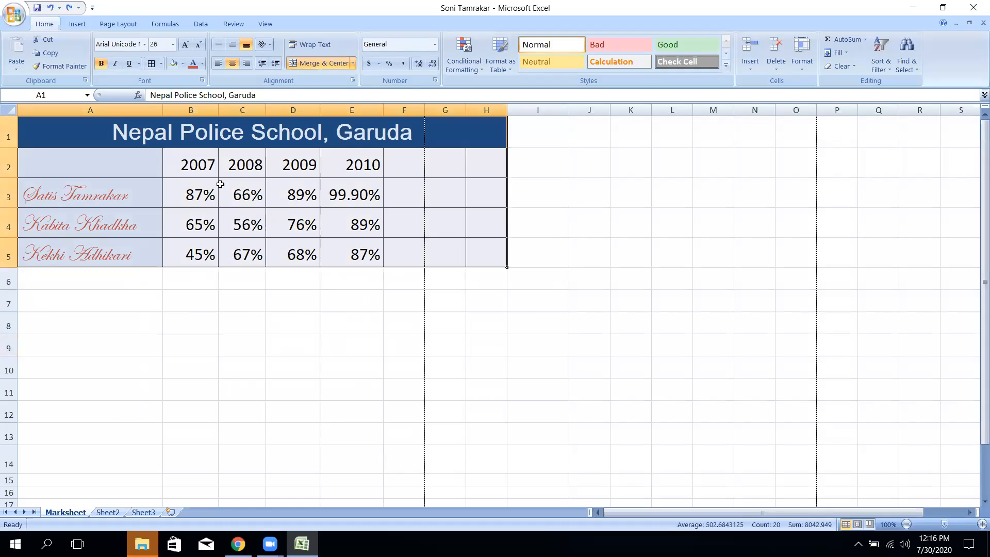
click(77, 24)
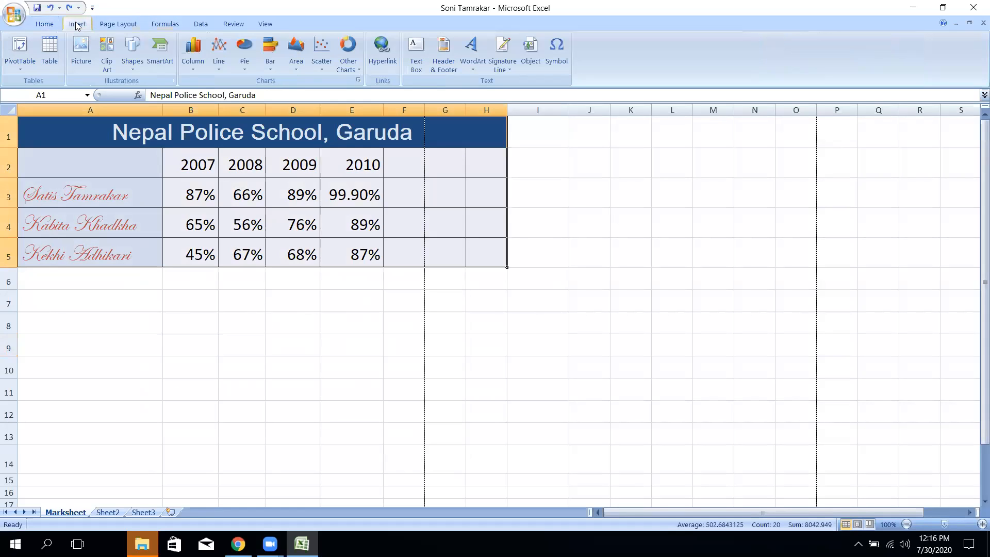
click(196, 66)
click(202, 108)
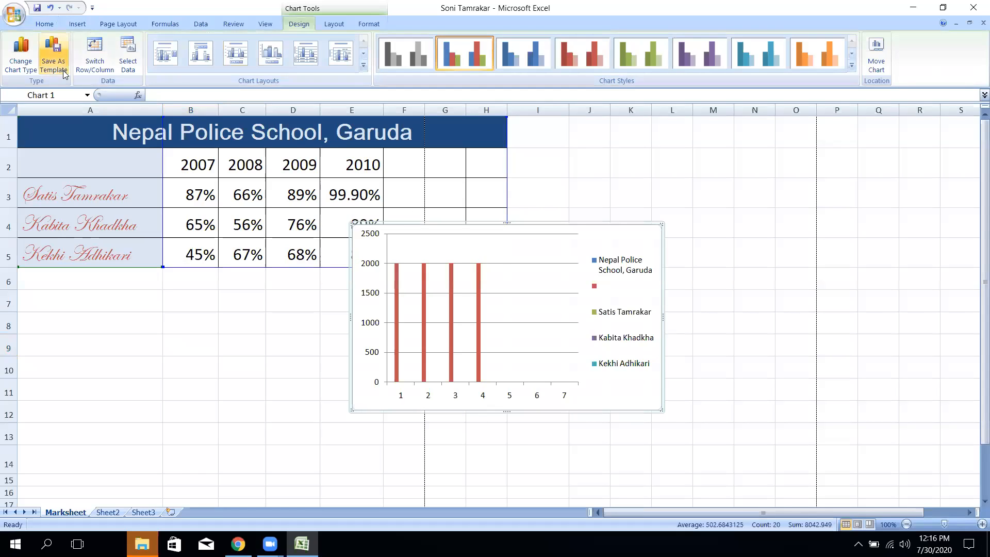
click(363, 65)
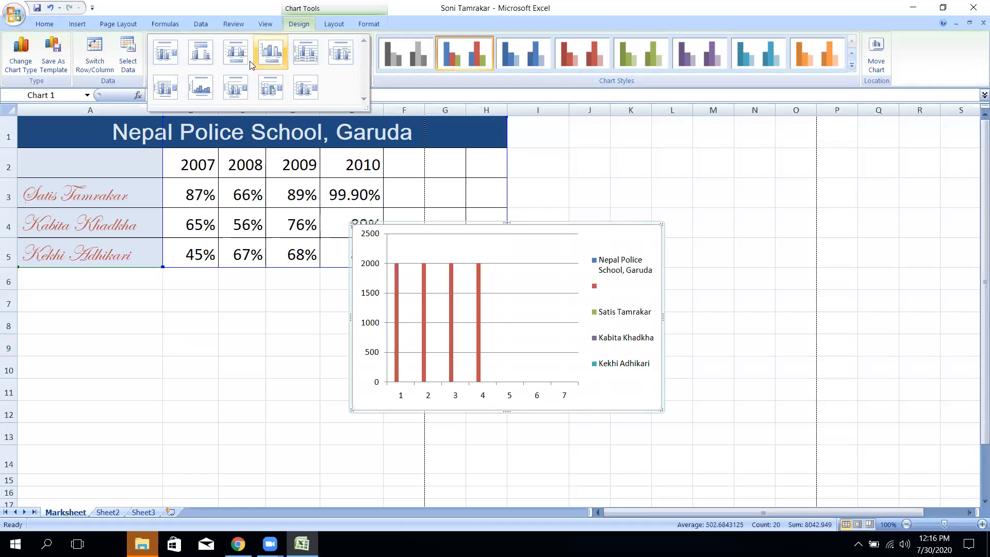
click(853, 65)
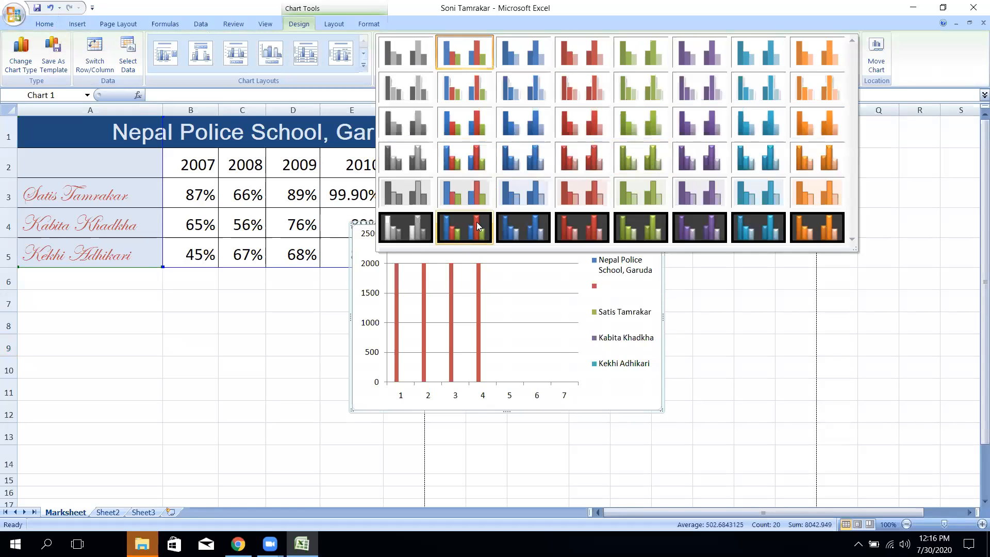
click(476, 222)
click(430, 55)
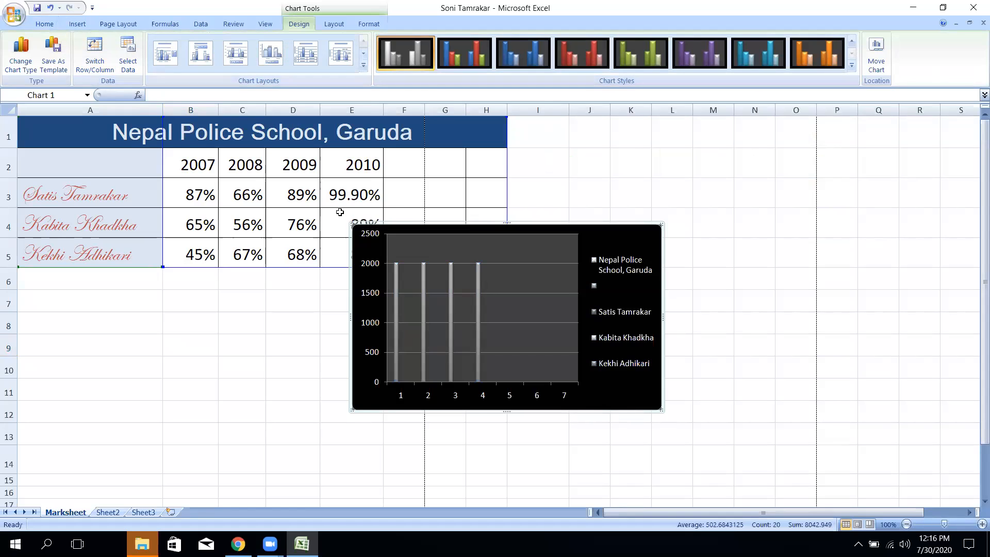
click(335, 283)
click(366, 246)
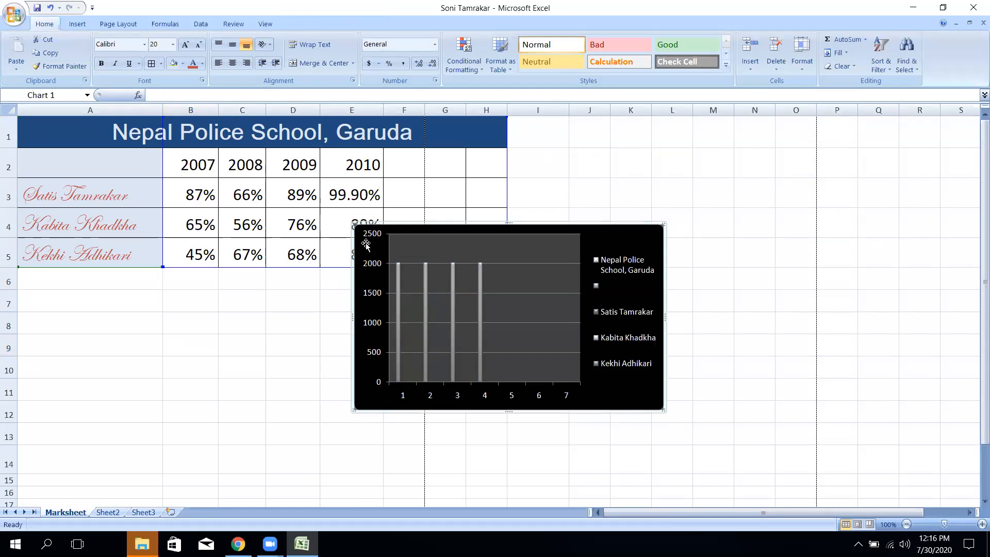
key(Delete)
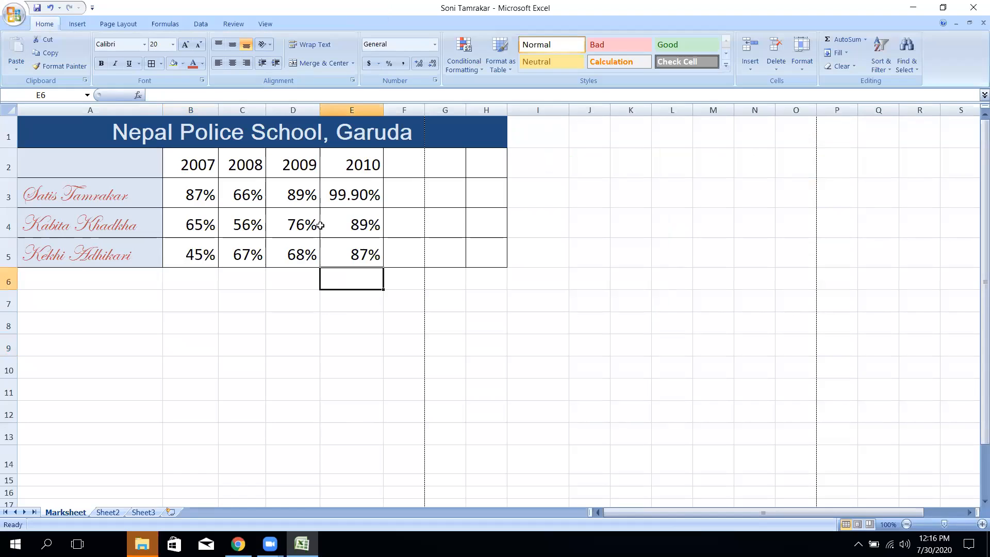
- Insert a 2-D pie chart of the whole table A1:H5, then delete it
drag(144, 140, 317, 250)
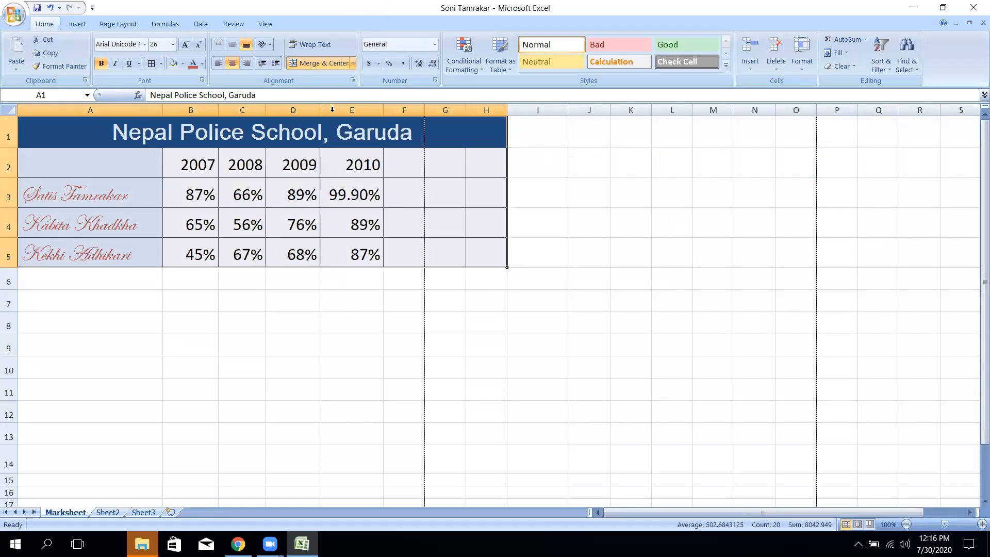
click(78, 24)
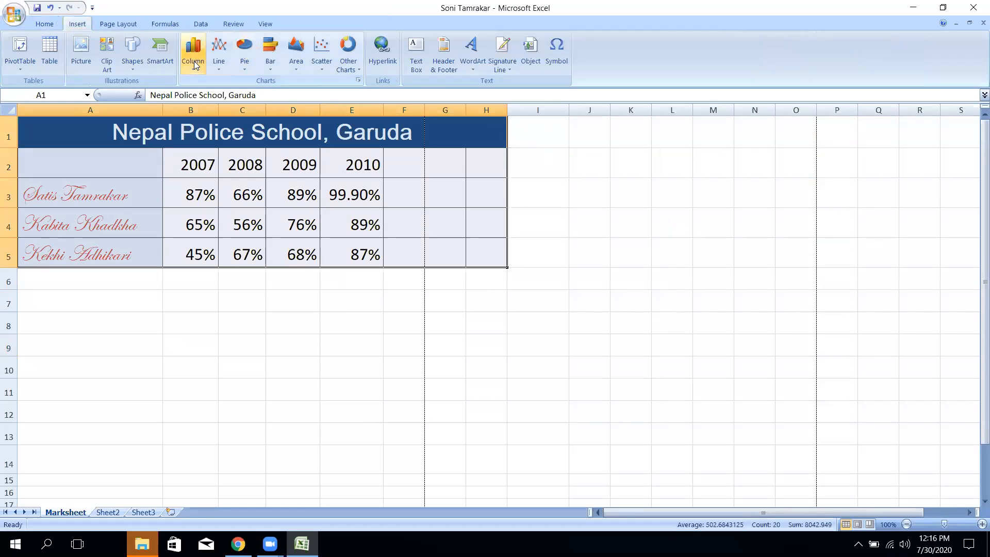
click(242, 70)
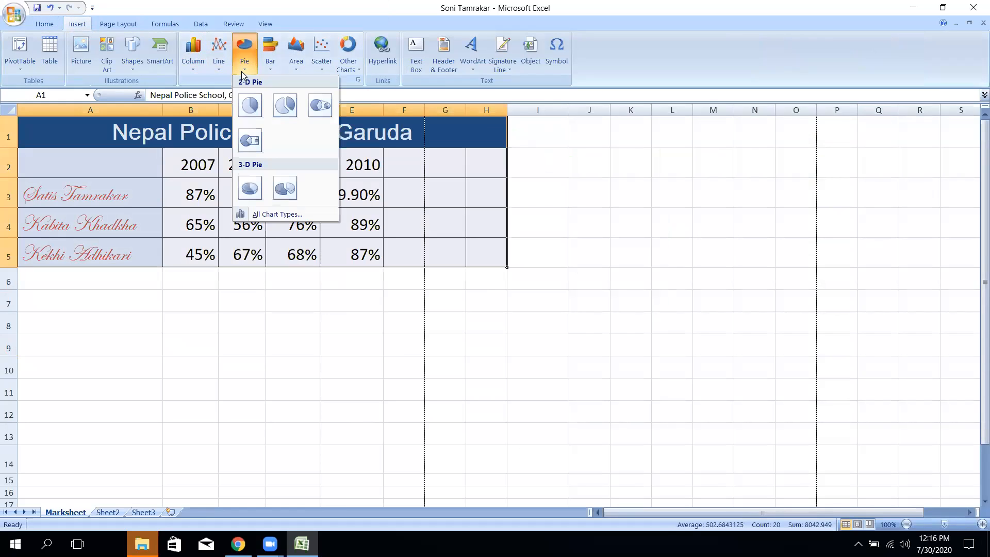
click(250, 105)
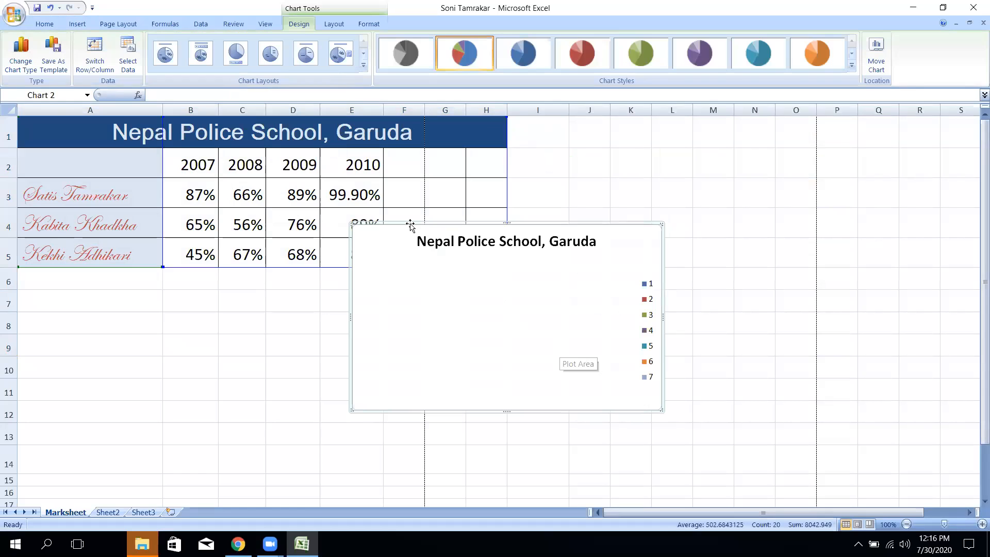
click(500, 304)
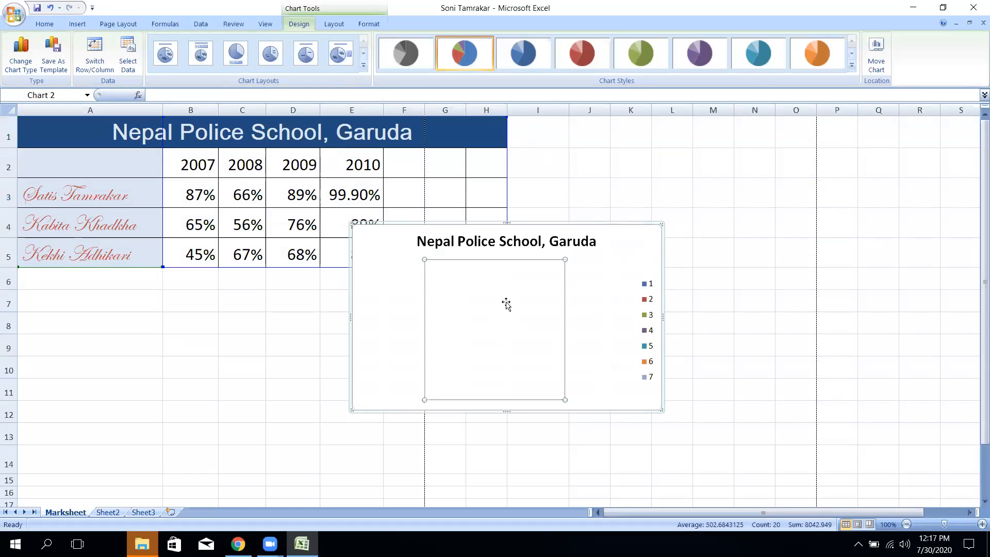
click(581, 230)
click(627, 230)
key(Delete)
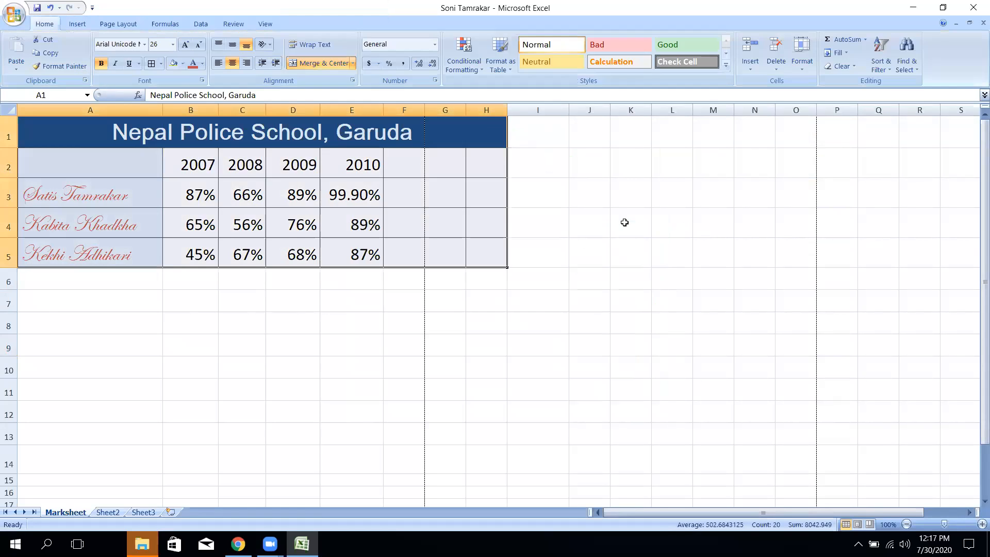
- Reselect the marks table, insert another 2-D pie, and delete the unwanted chart
drag(157, 137, 180, 250)
click(82, 23)
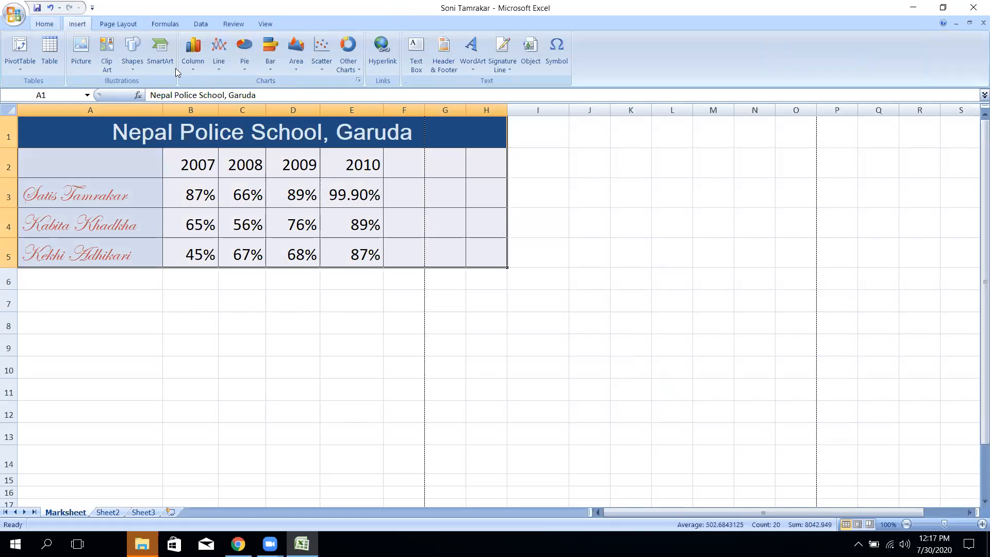
click(244, 54)
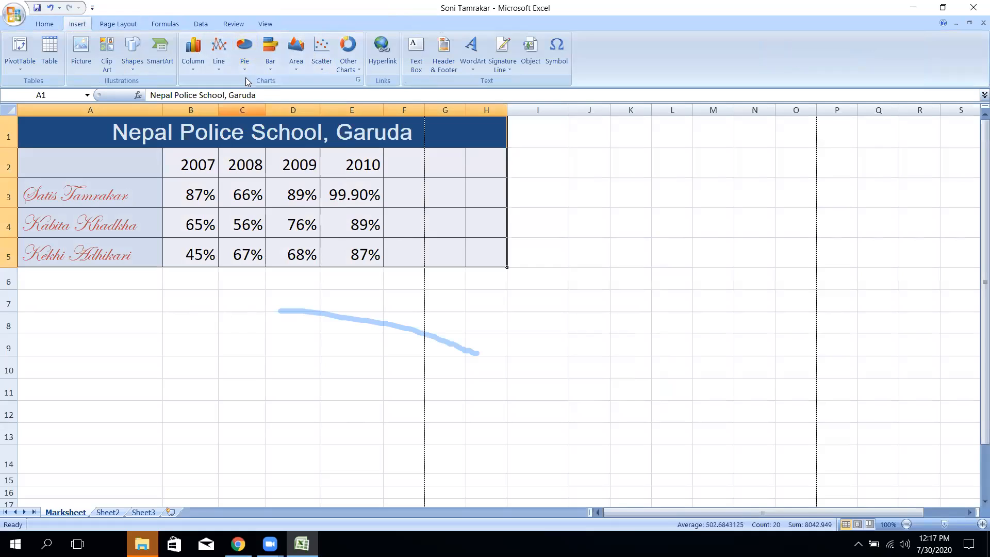
click(240, 57)
click(256, 112)
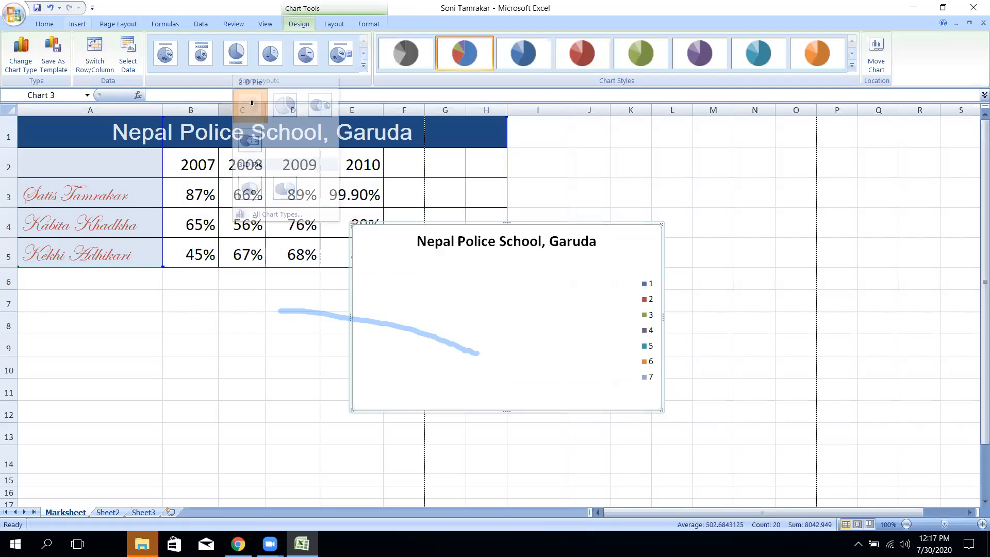
click(869, 253)
click(616, 231)
key(Delete)
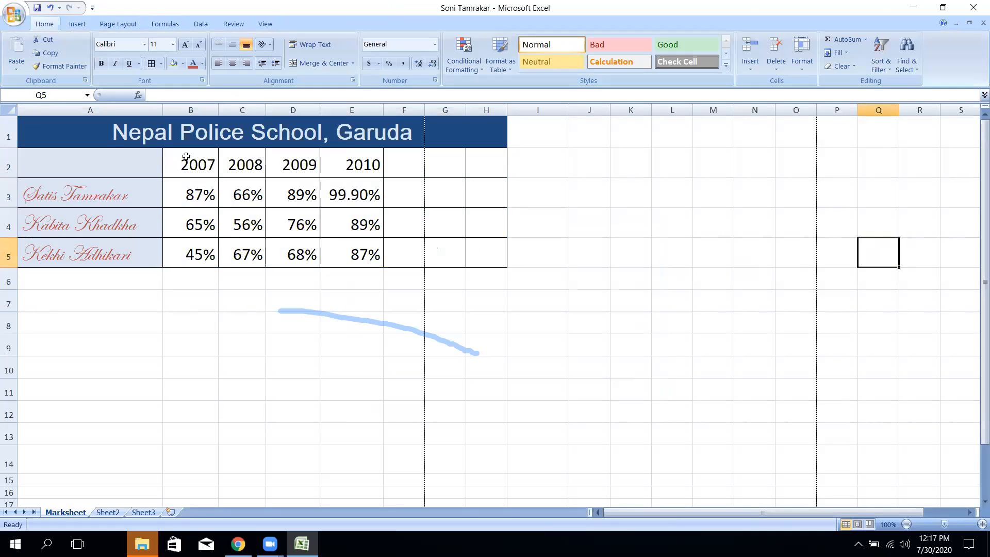
- Select A1:H5 once more, insert a 2-D pie, and delete the empty result
click(122, 132)
drag(158, 193, 173, 167)
click(184, 252)
drag(73, 124, 55, 243)
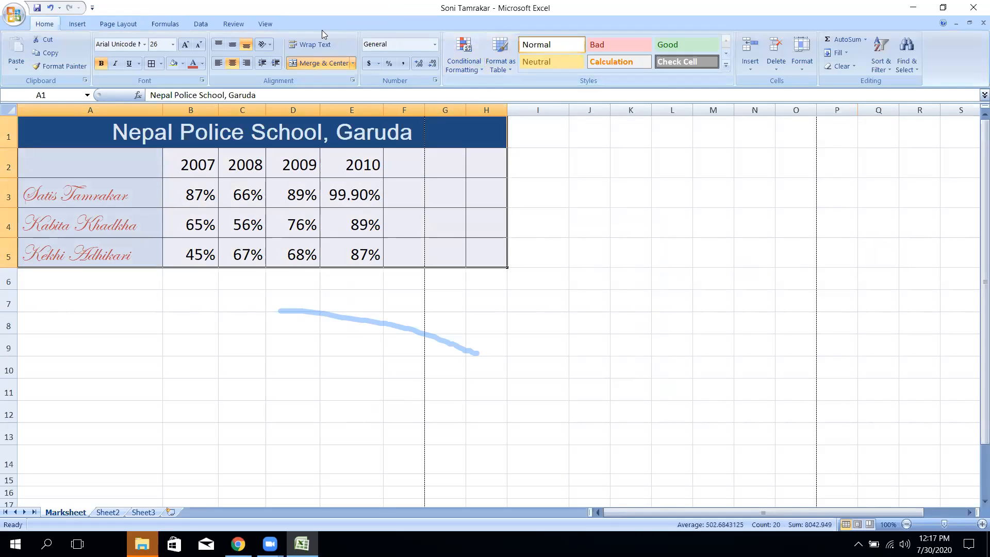
click(77, 23)
click(245, 68)
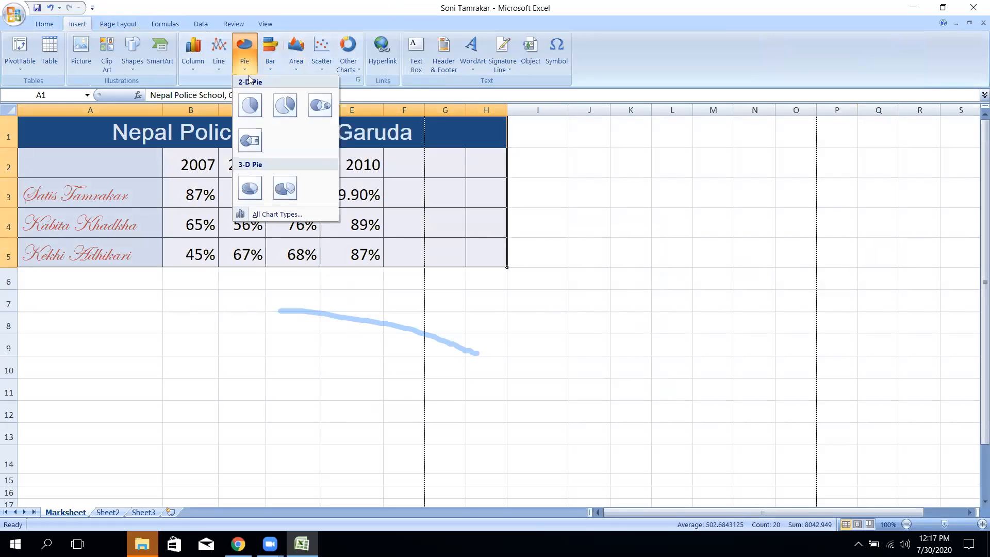
click(250, 105)
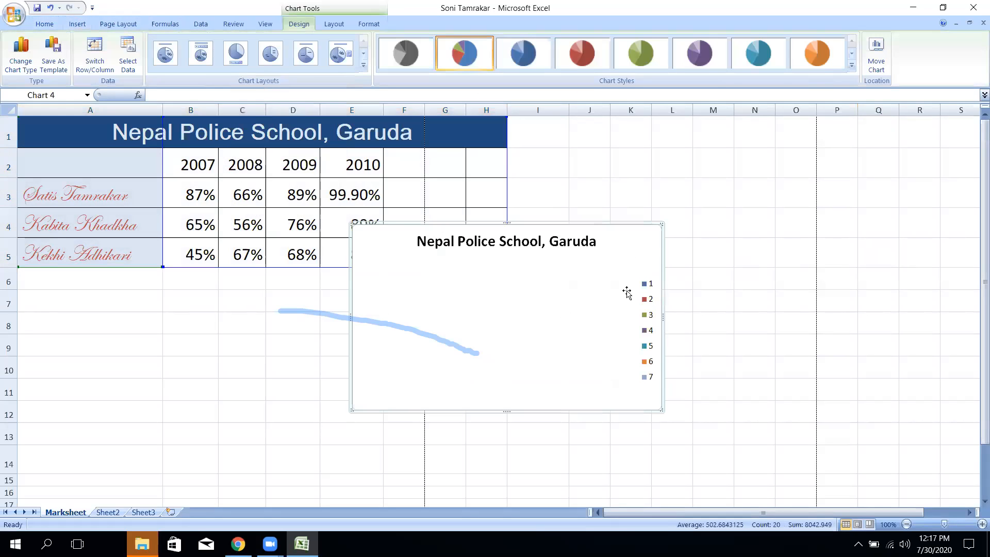
click(193, 349)
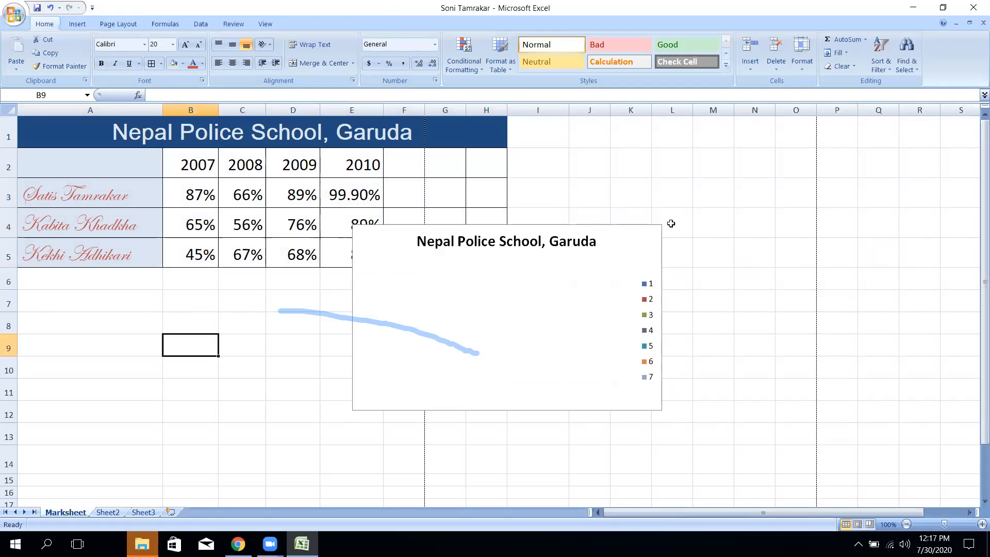
click(640, 228)
key(Delete)
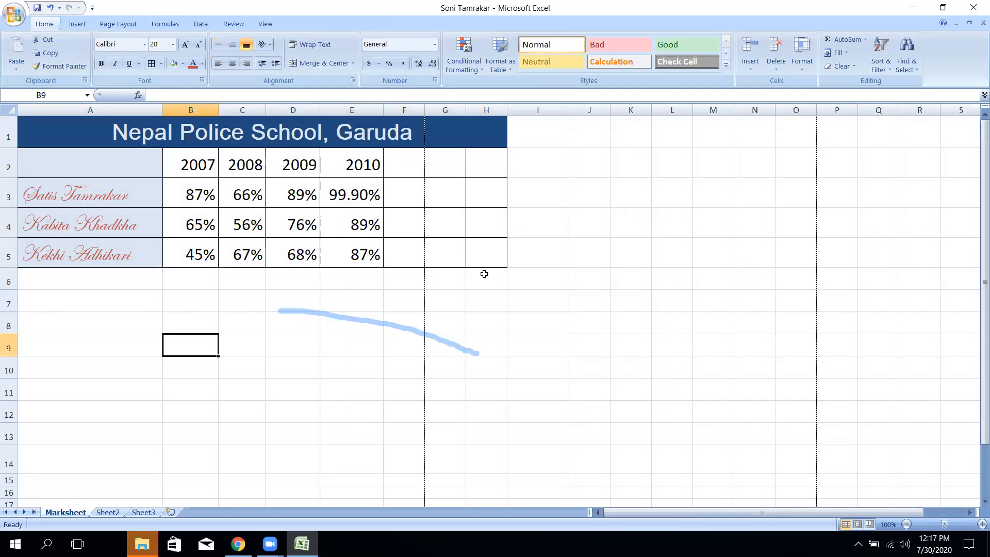
- Extend a selection from A1 with Shift+Down, insert a 2-D pie, and delete it again
drag(29, 108, 94, 143)
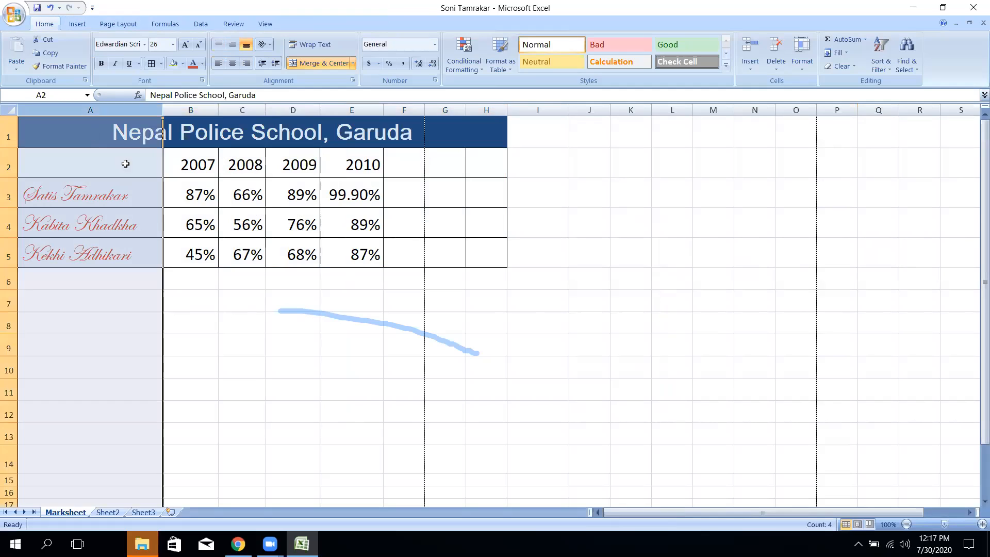
click(275, 140)
key(shift+Down)
key(shift+Down)
key(shift+Down)
key(shift+Down)
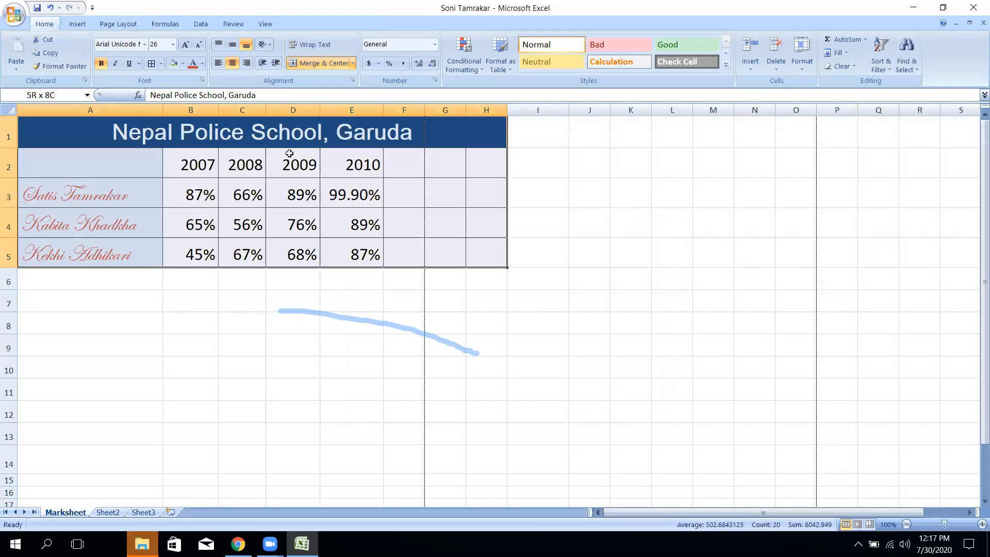
click(74, 24)
click(244, 52)
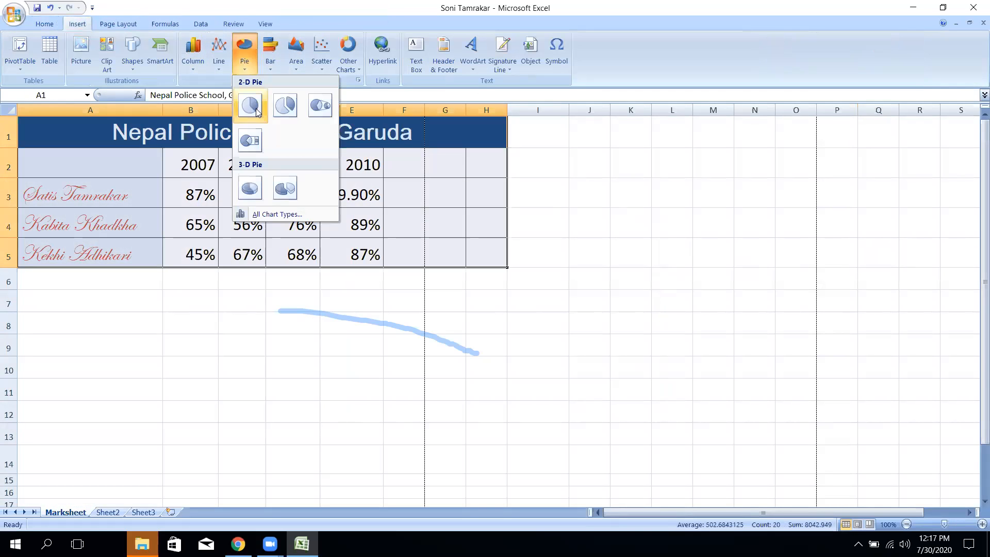
click(252, 106)
click(688, 302)
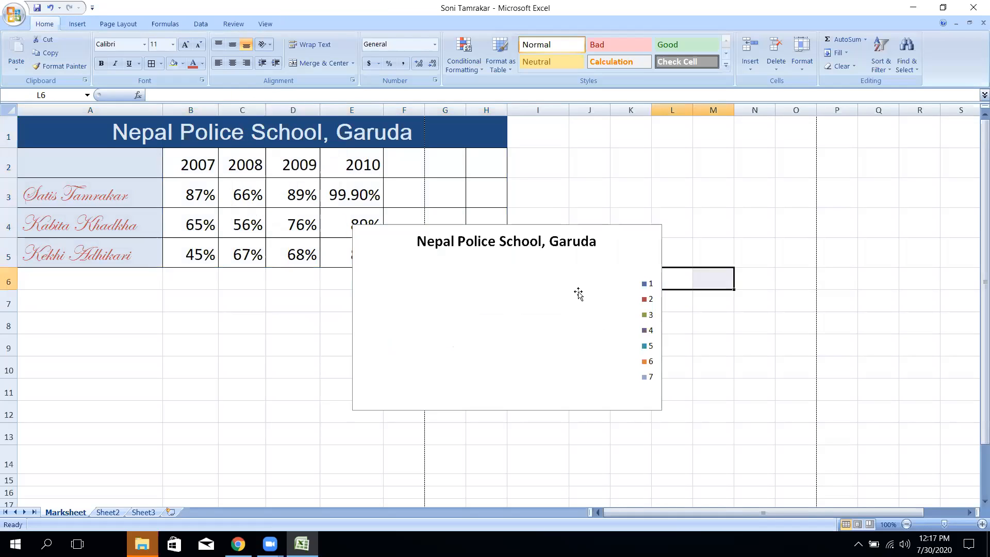
click(645, 247)
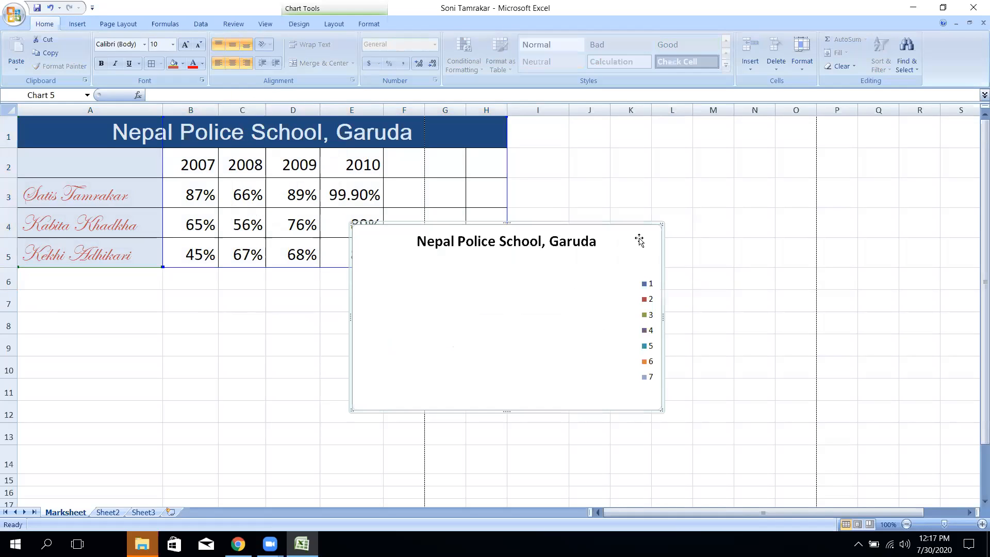
key(Delete)
- Insert a 2-D pie of B2:E5, explode its slices, and move it right of the table
drag(213, 160, 382, 252)
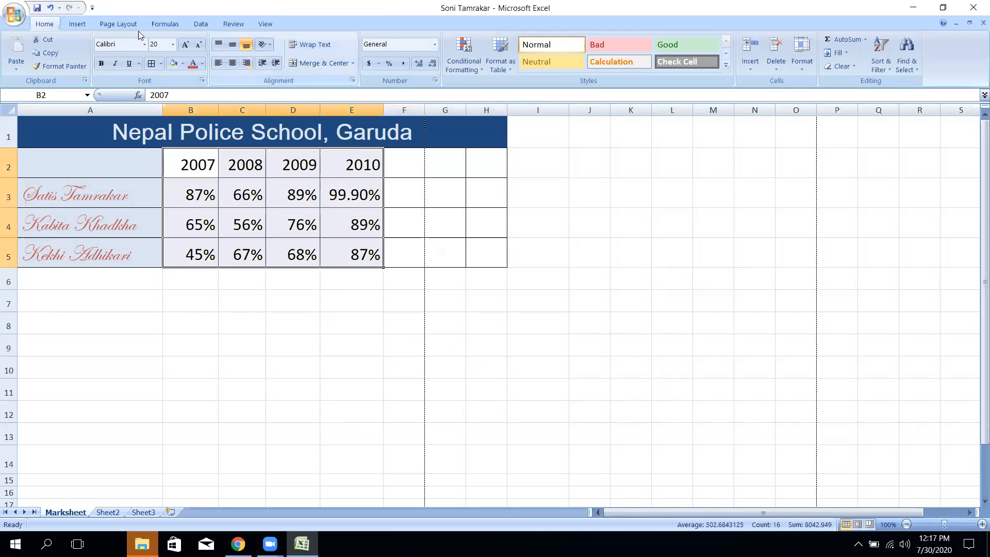
click(86, 26)
click(244, 65)
click(257, 103)
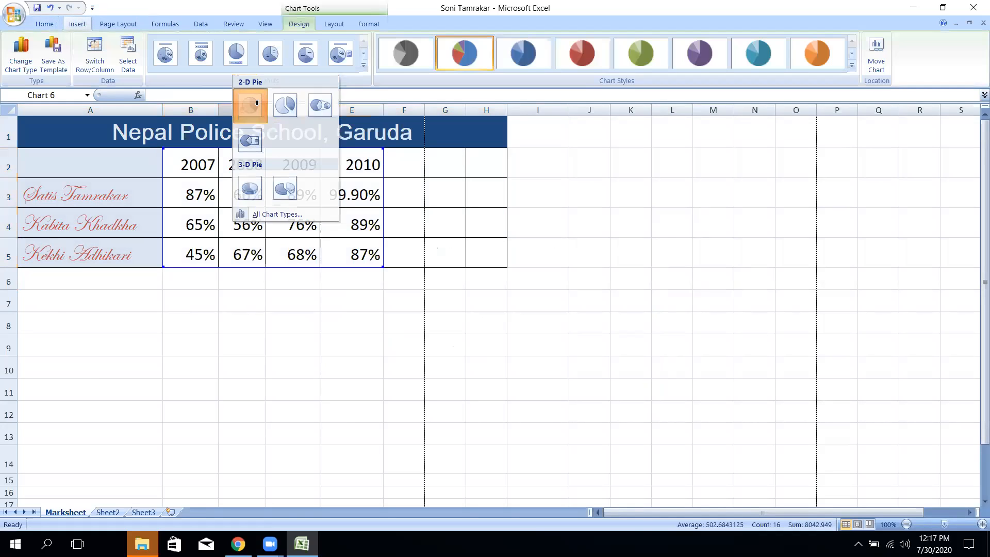
drag(524, 256, 679, 302)
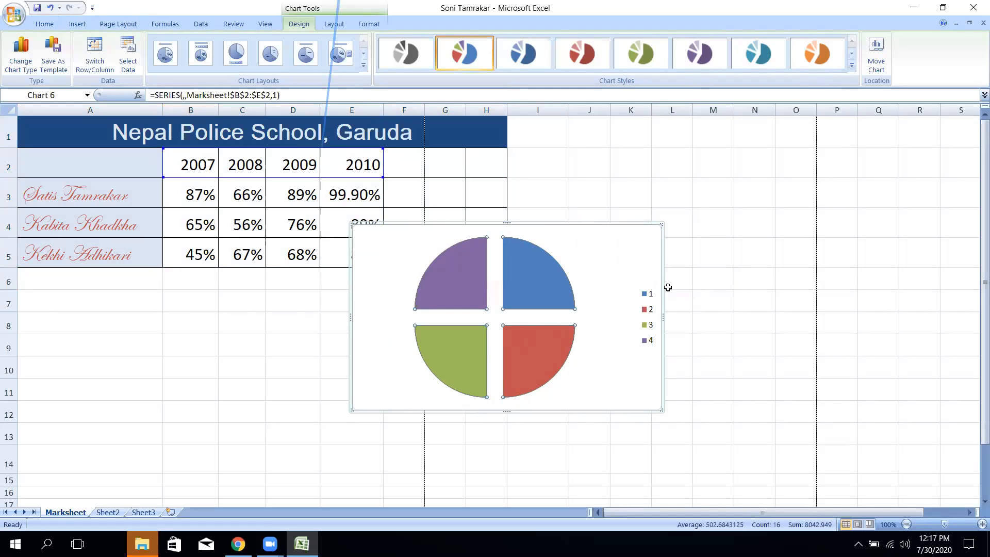
drag(355, 241, 517, 233)
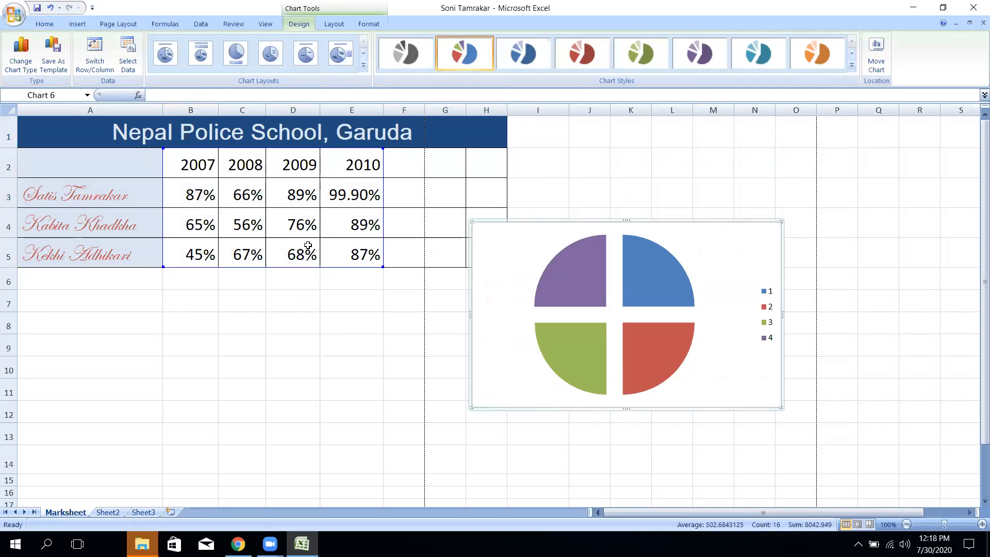
click(574, 288)
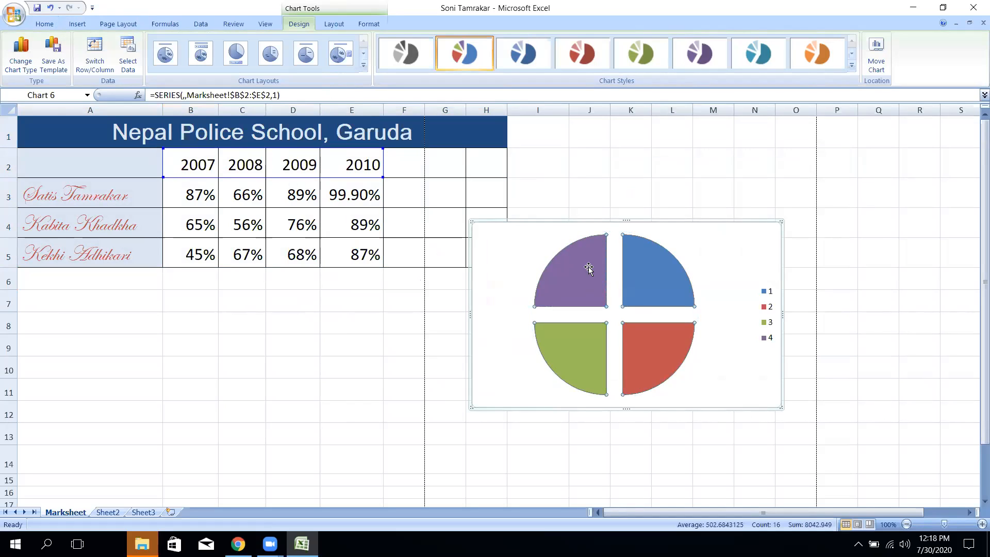
- Open Format Data Series for the pie slices and move the pane off the chart
right_click(568, 277)
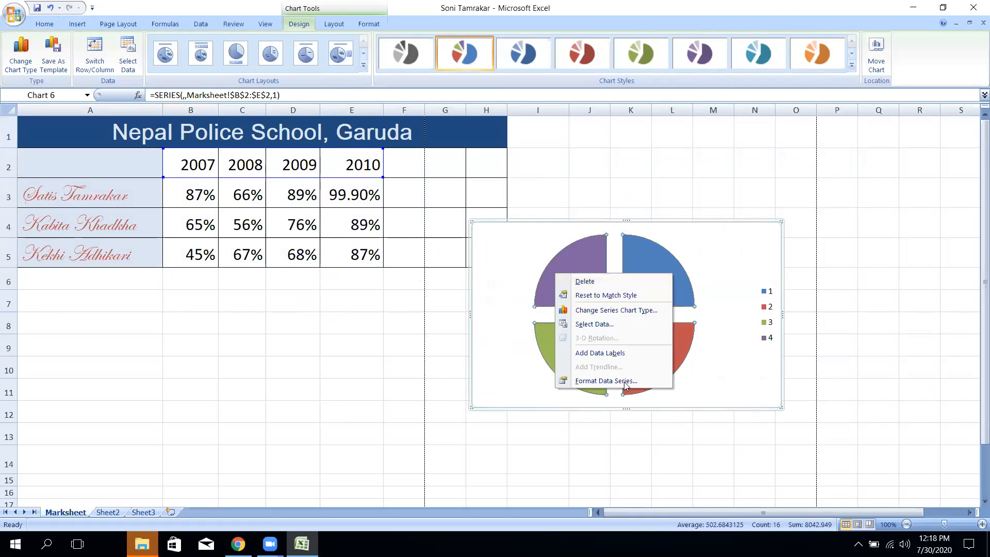
click(605, 381)
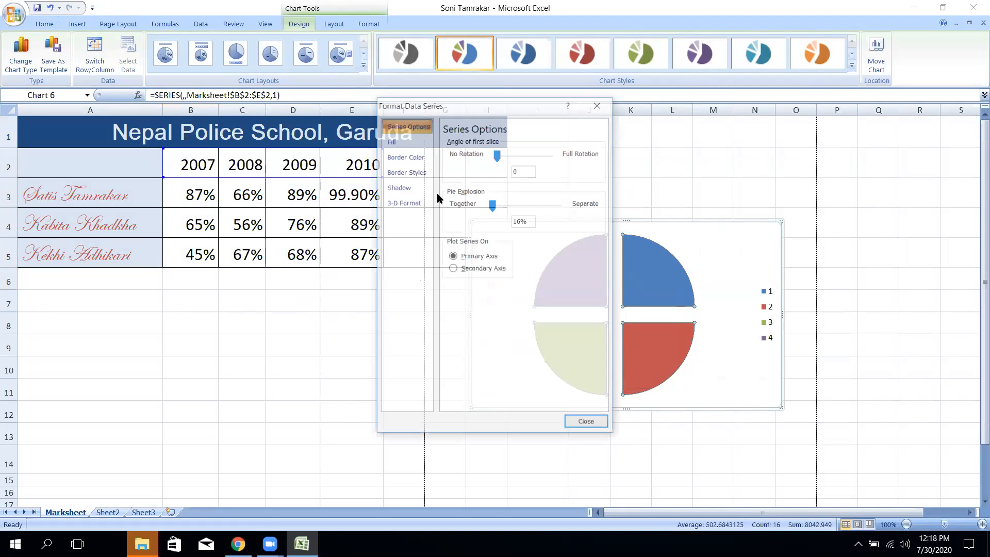
drag(456, 109, 341, 88)
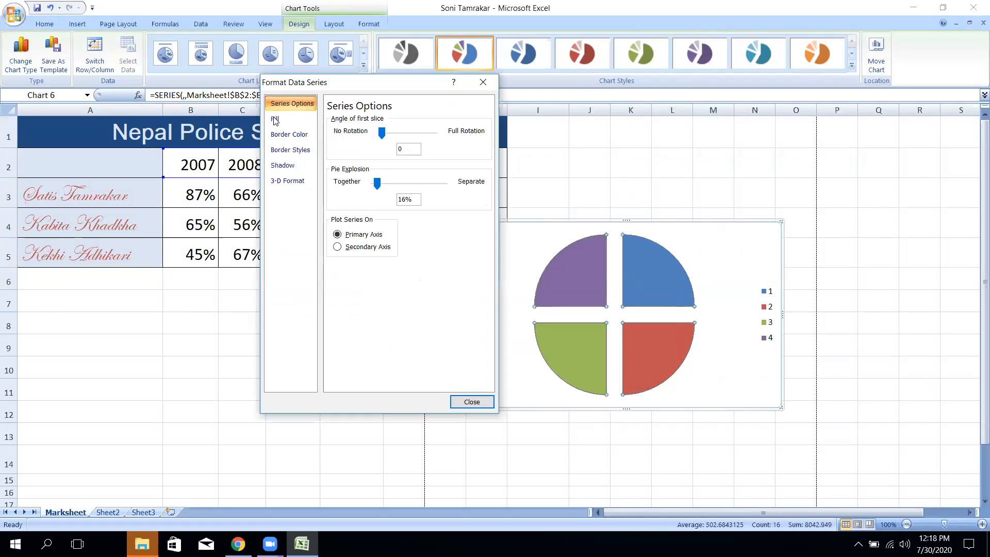
click(292, 134)
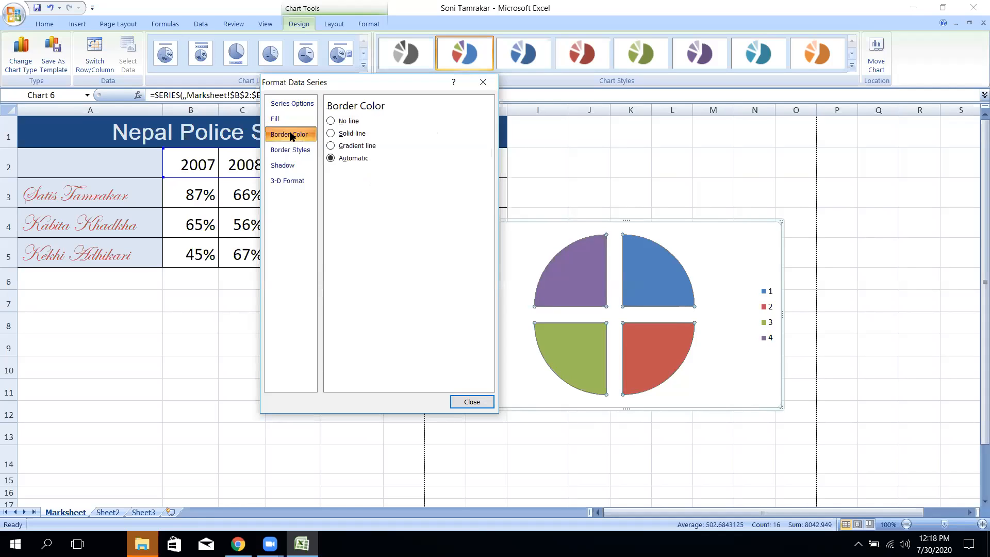
click(283, 165)
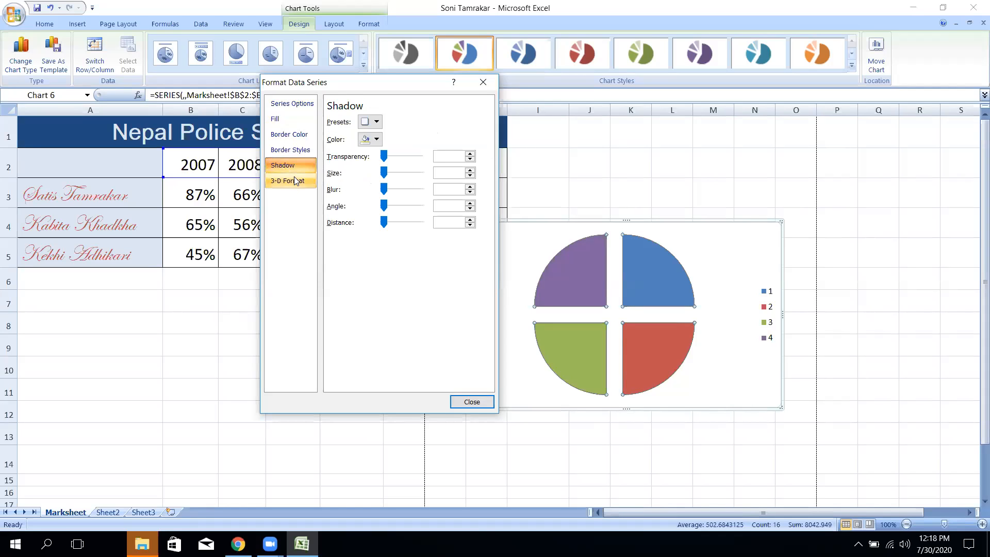
click(289, 180)
click(279, 118)
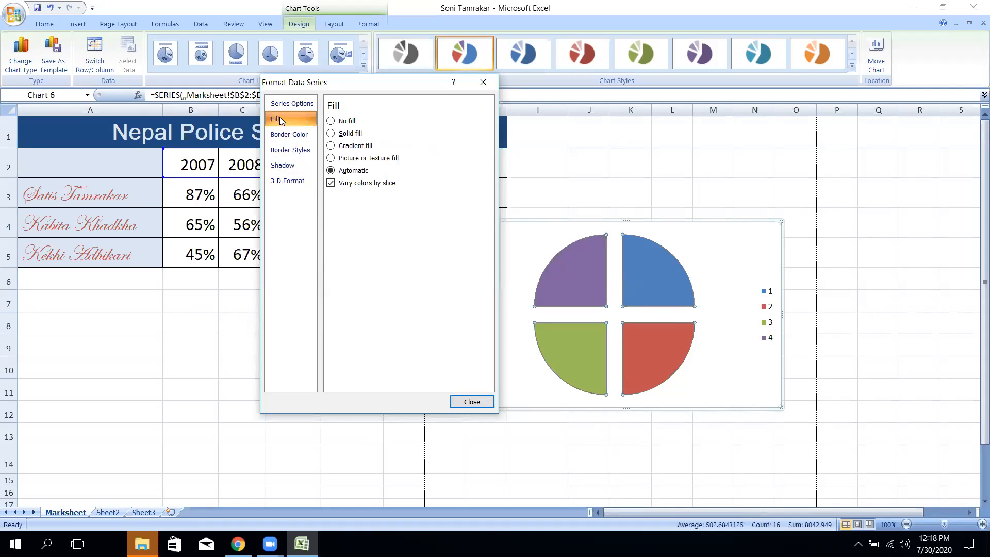
- Preview solid, gradient and picture fills, settle on No fill, and close the dialog
click(330, 121)
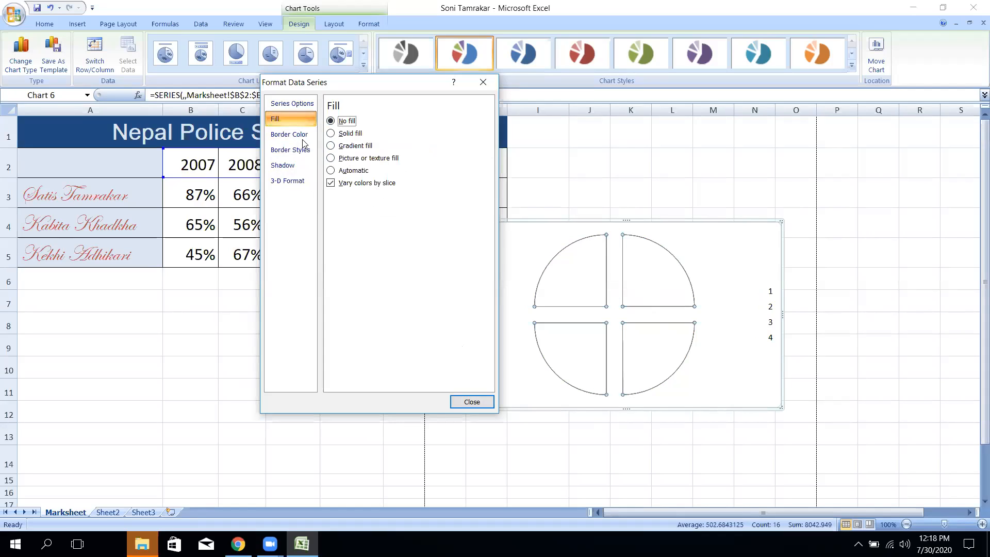
click(330, 133)
click(330, 146)
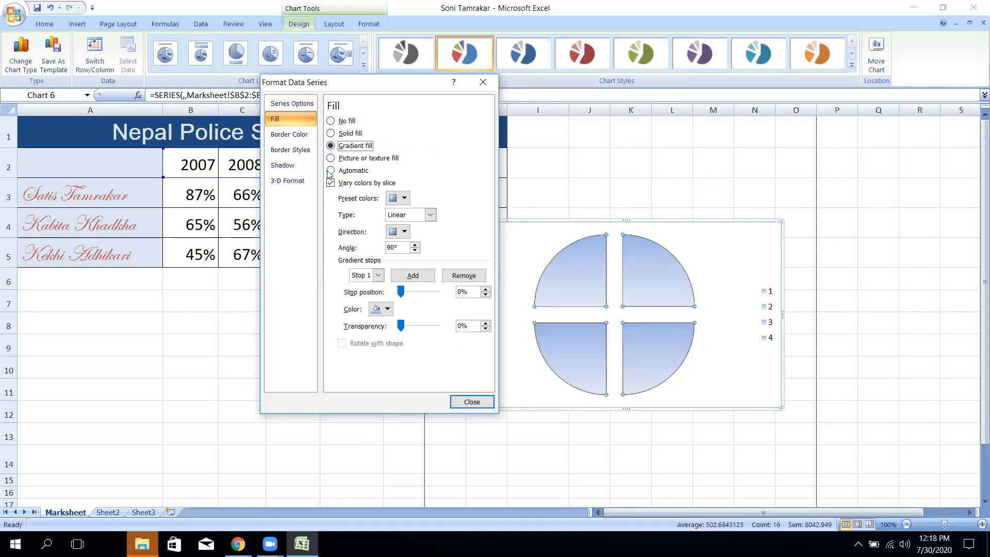
click(330, 171)
click(330, 158)
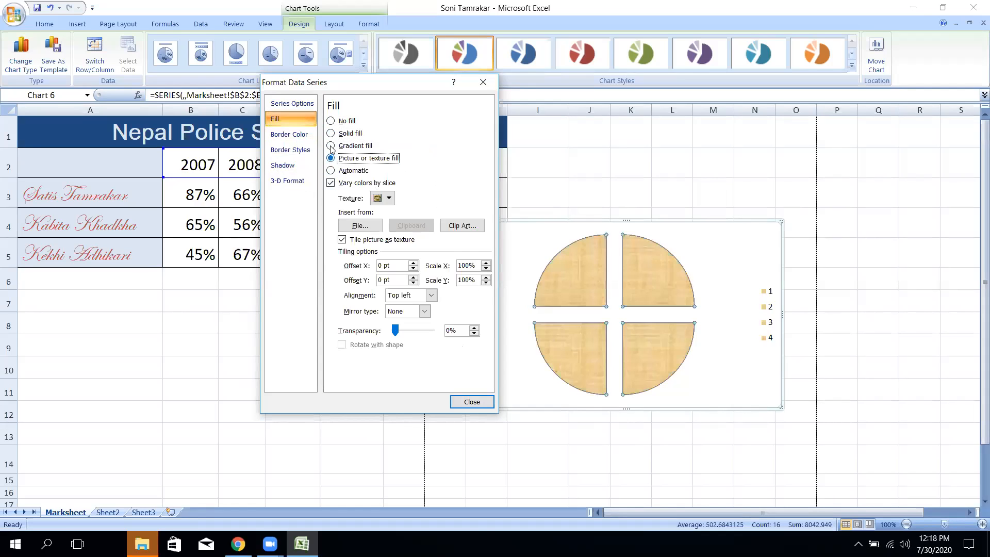
click(330, 145)
click(329, 121)
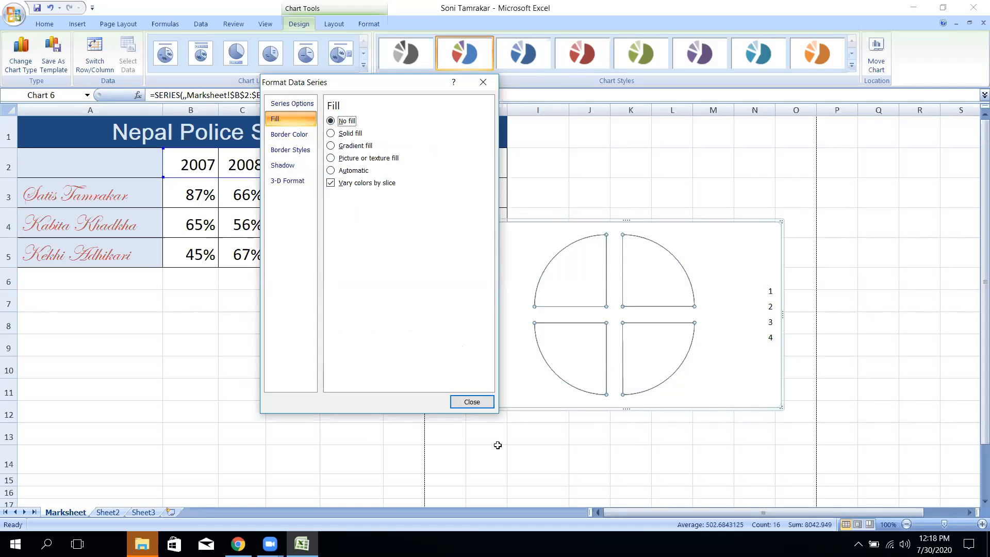
click(471, 402)
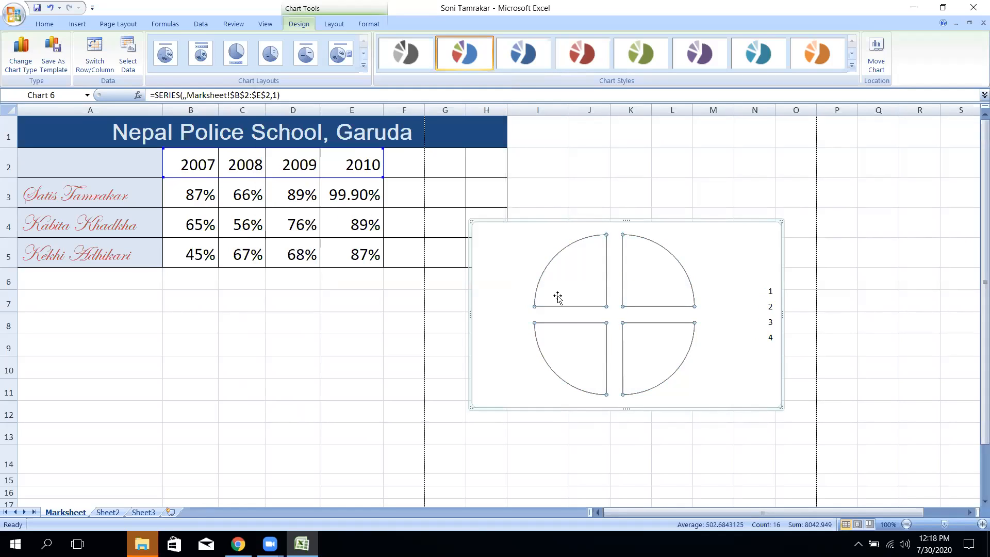
- Change the pie to a 3-D stacked cylinder column chart and browse its styles and layouts
right_click(532, 260)
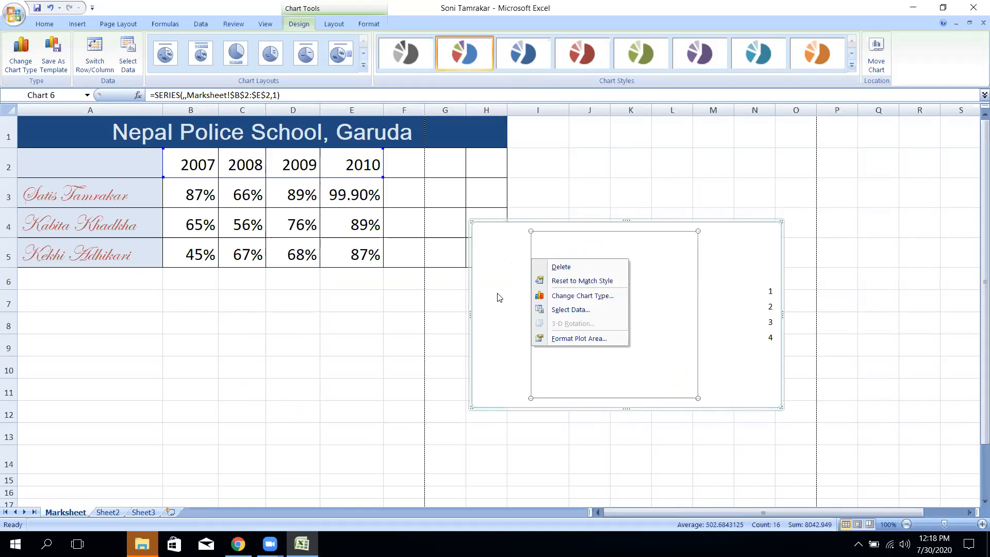
click(497, 259)
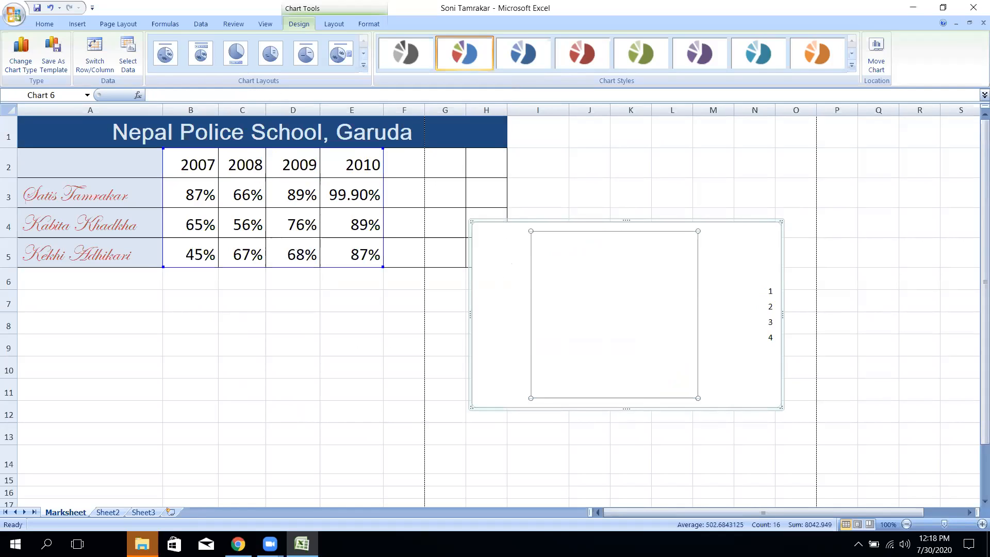
right_click(771, 250)
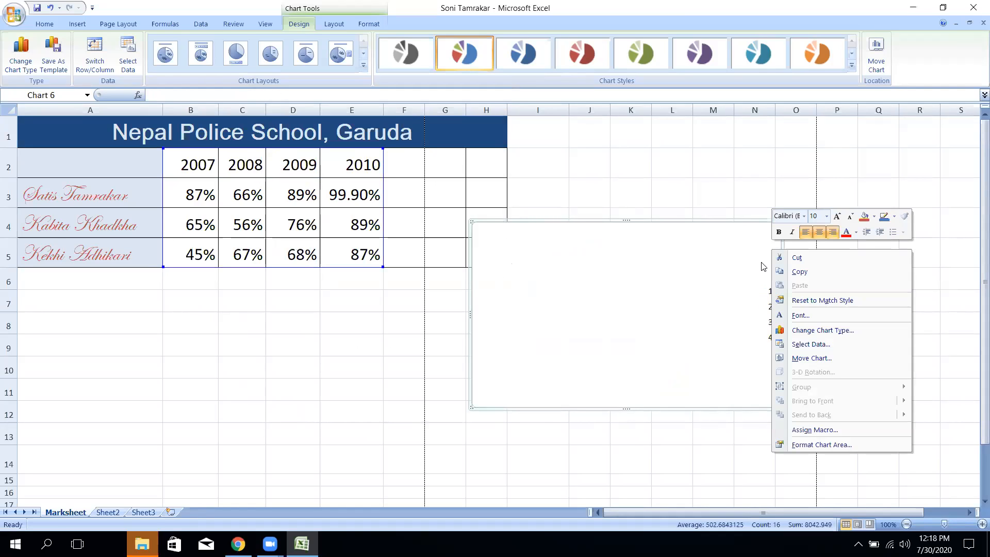
click(849, 330)
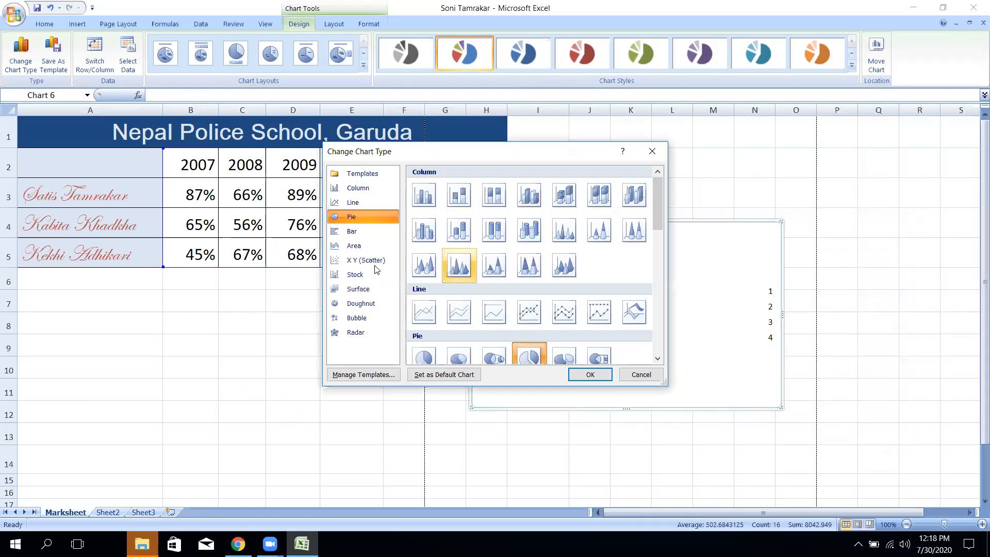
click(359, 188)
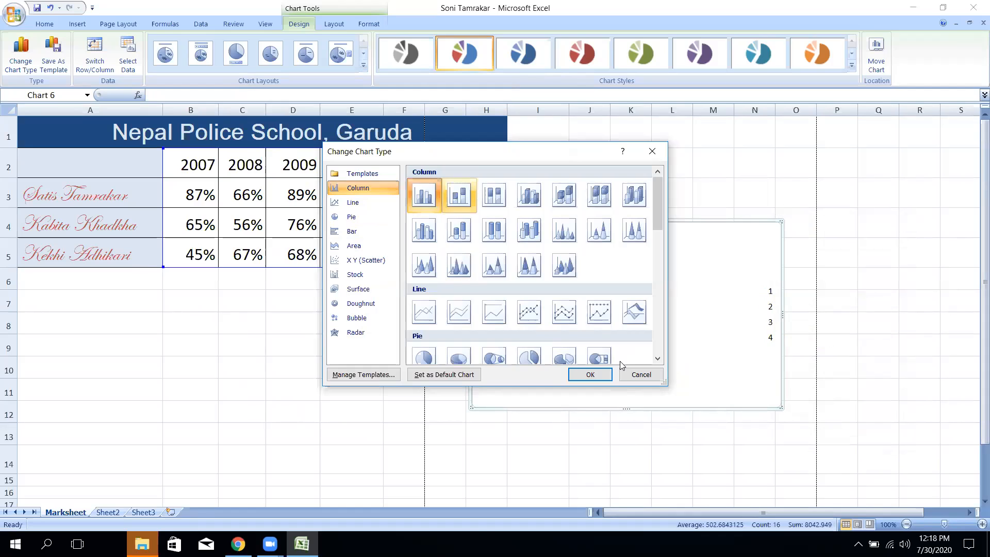
click(587, 375)
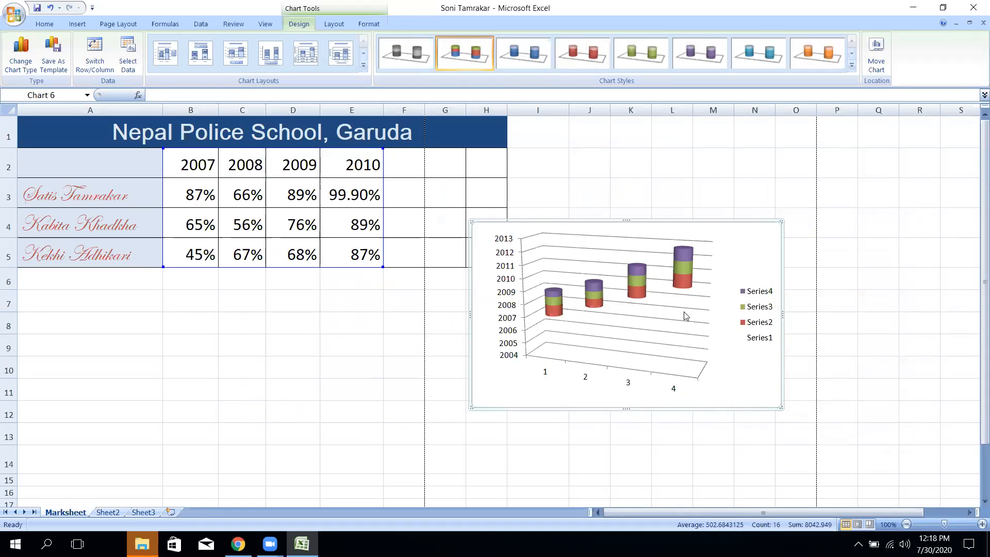
click(851, 65)
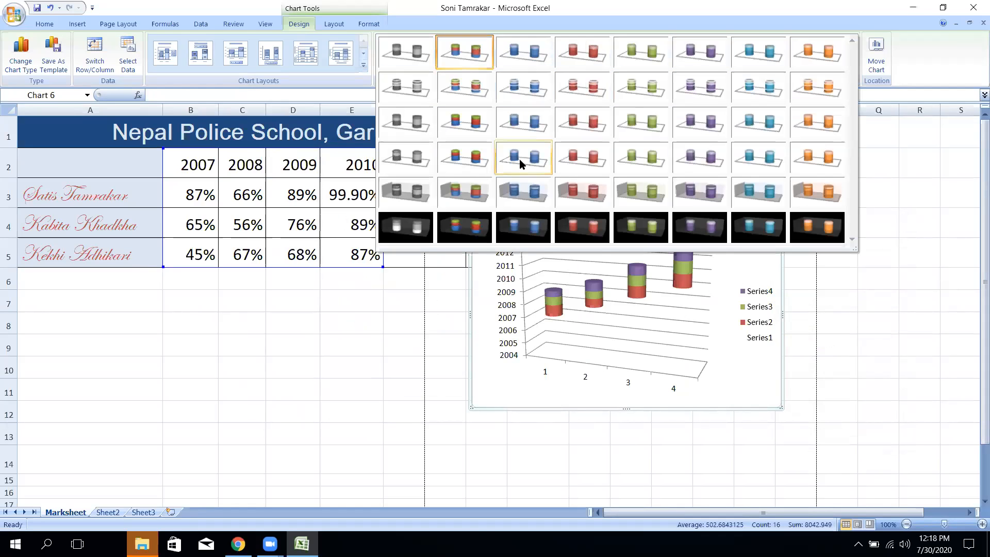
click(364, 65)
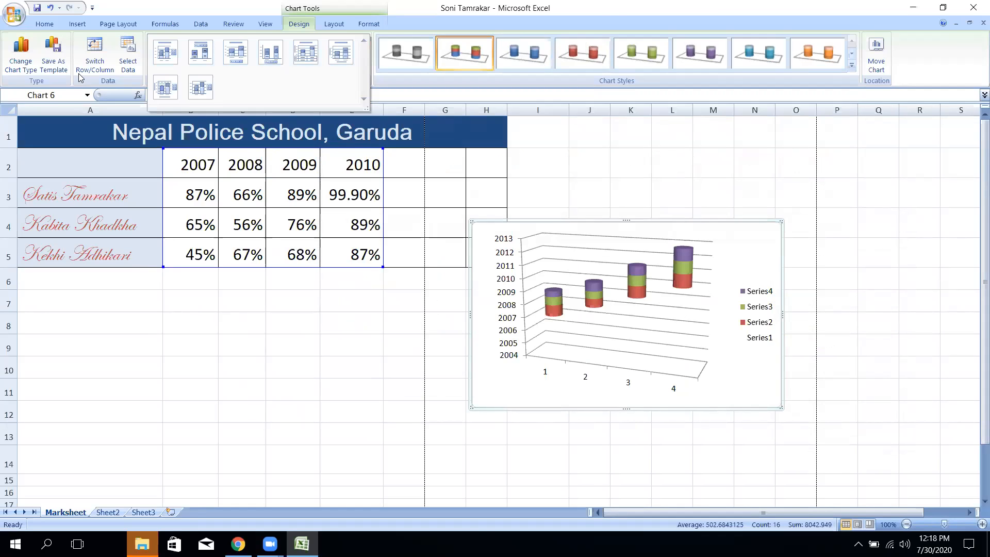
click(518, 394)
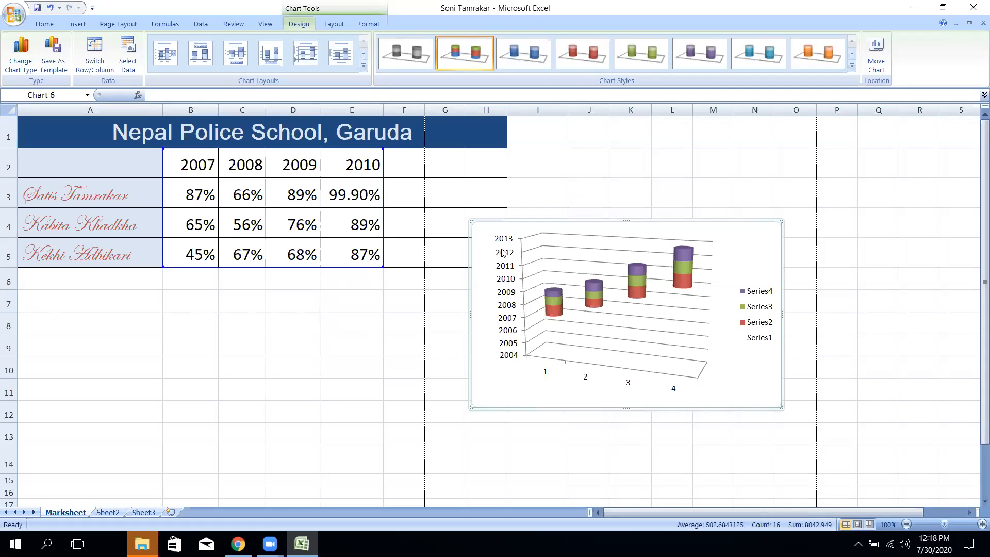
- Review the Format Chart Area fill, border, shadow and 3-D pages without changes
right_click(746, 230)
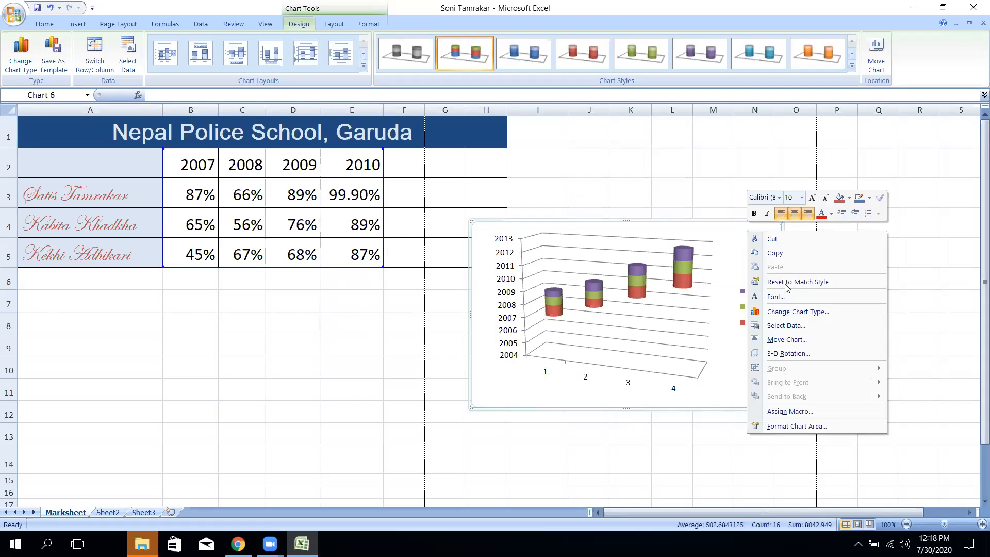
click(802, 354)
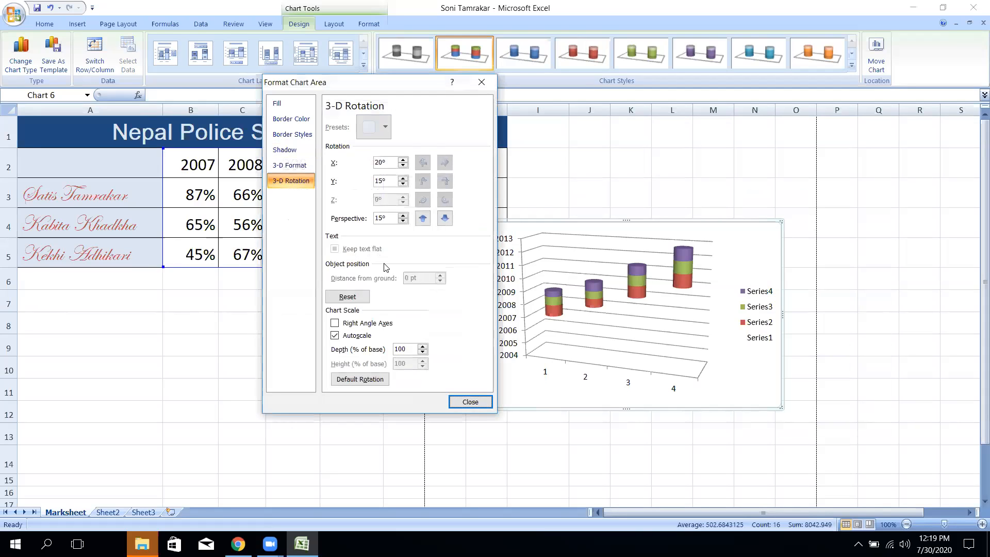
click(283, 104)
click(292, 119)
click(292, 134)
click(285, 150)
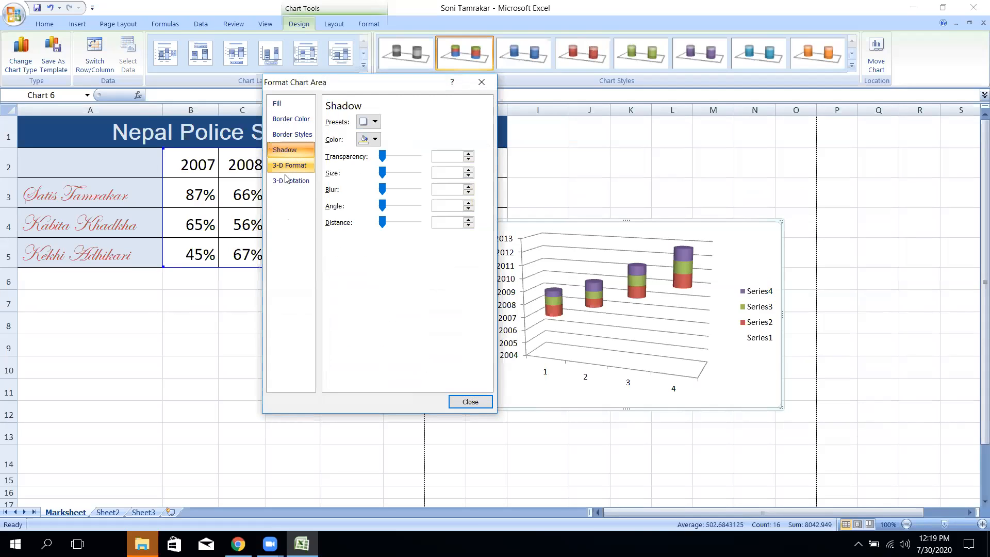
click(289, 165)
click(470, 401)
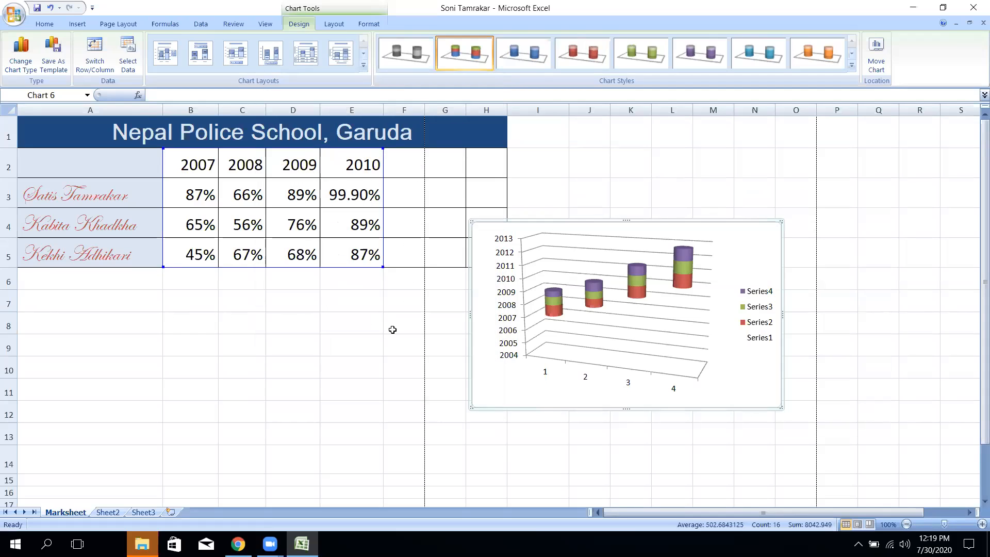
click(393, 326)
click(657, 231)
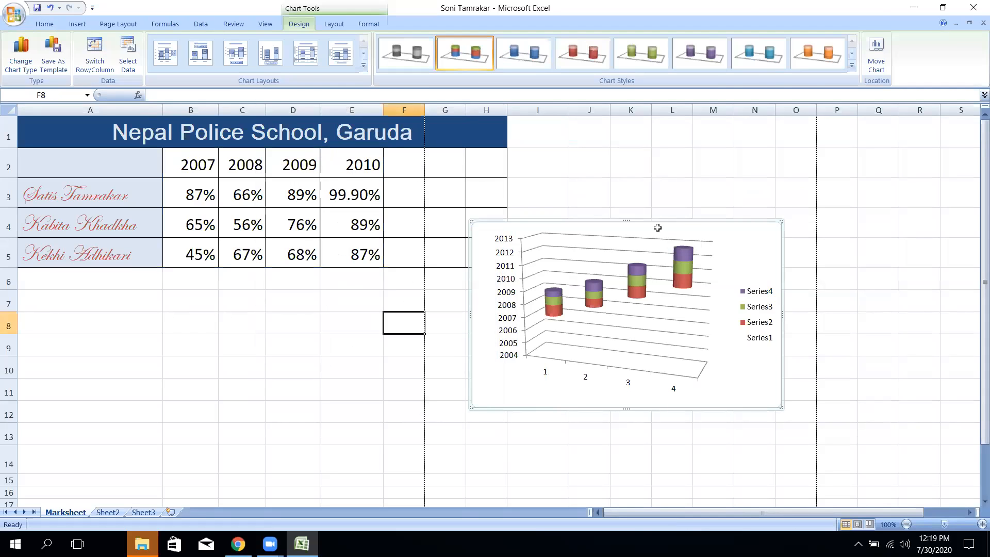
- Delete the cylinder column chart, then select and deselect the marks table A1:I5
key(Delete)
drag(531, 261, 24, 109)
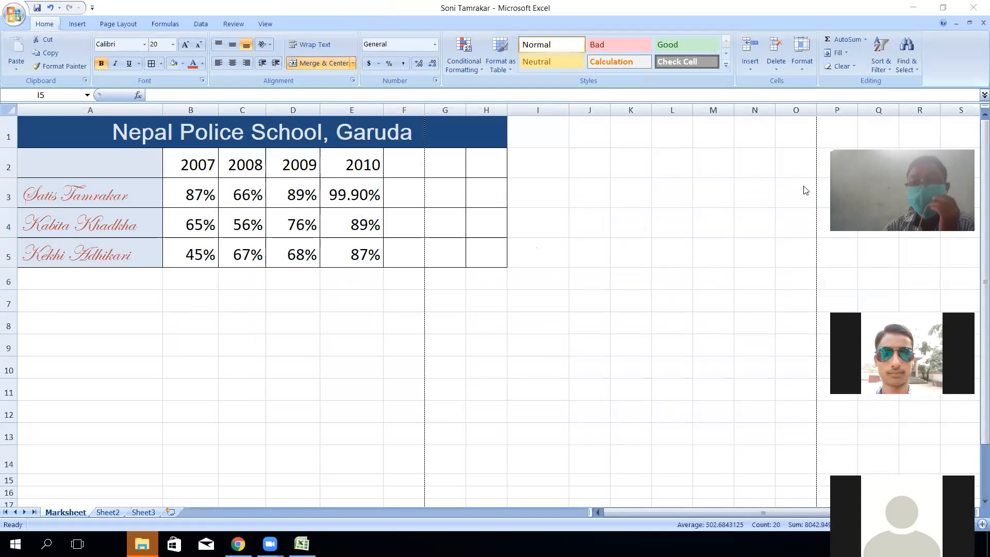
click(313, 215)
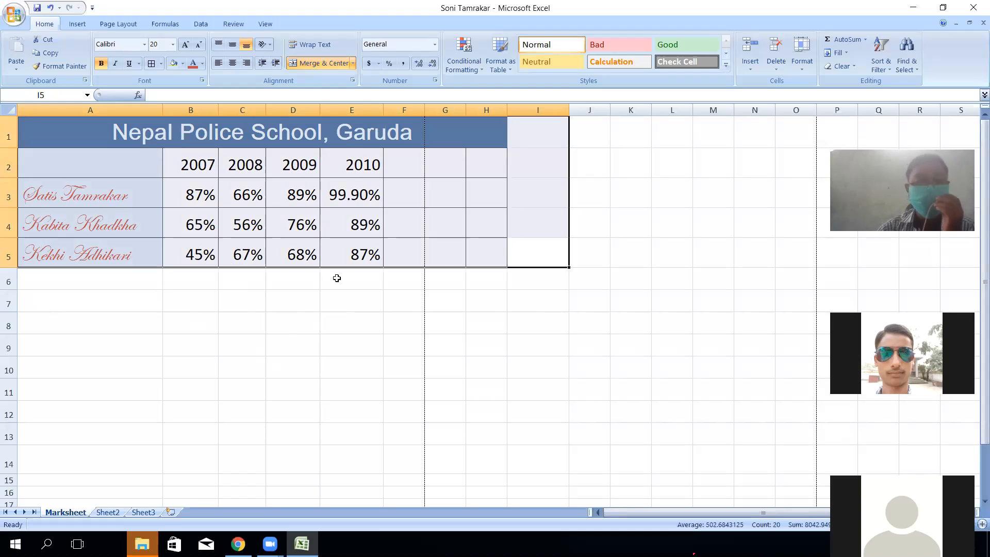
click(355, 251)
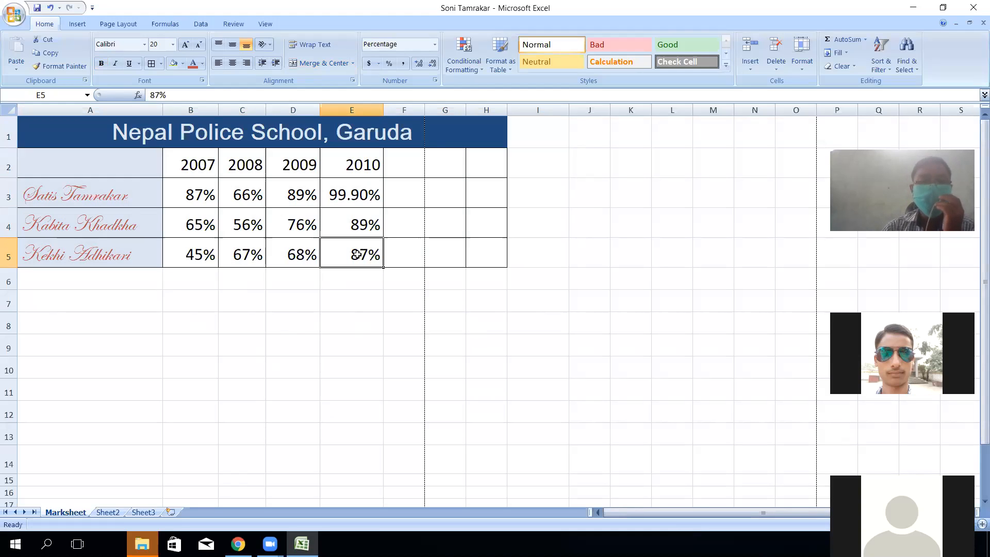
- Rename the empty Sheet2 tab to the user's first name and go to cell A1
click(20, 15)
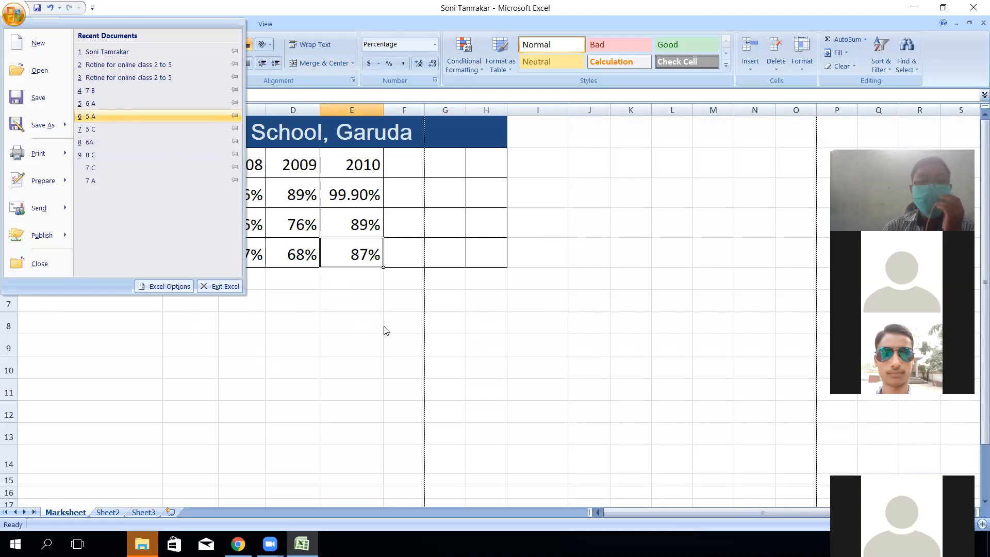
click(380, 365)
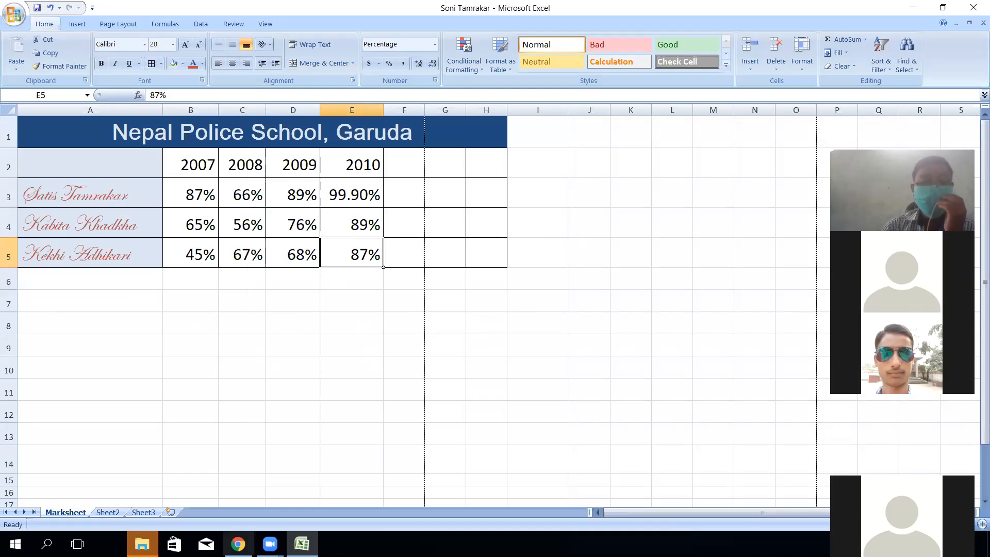
click(108, 511)
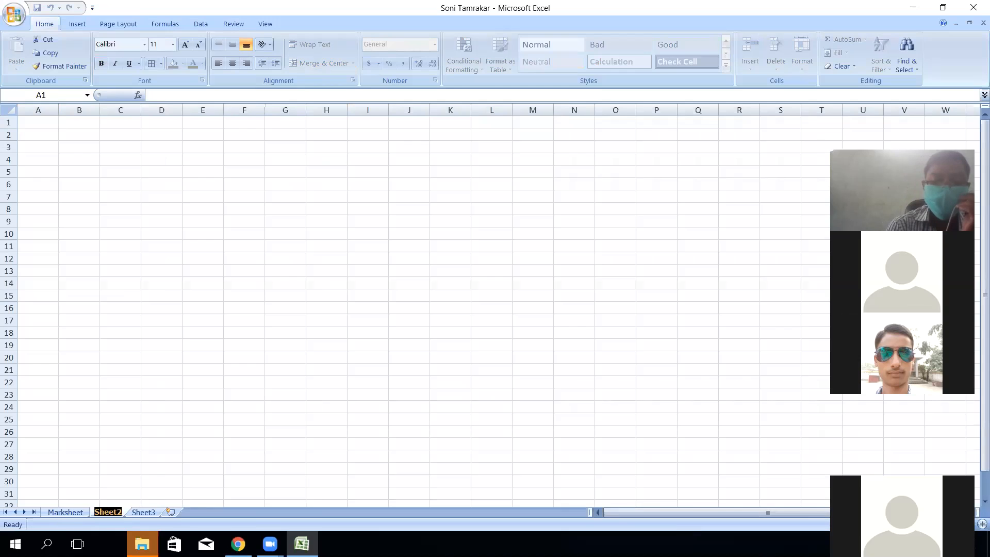
text(Bishal)
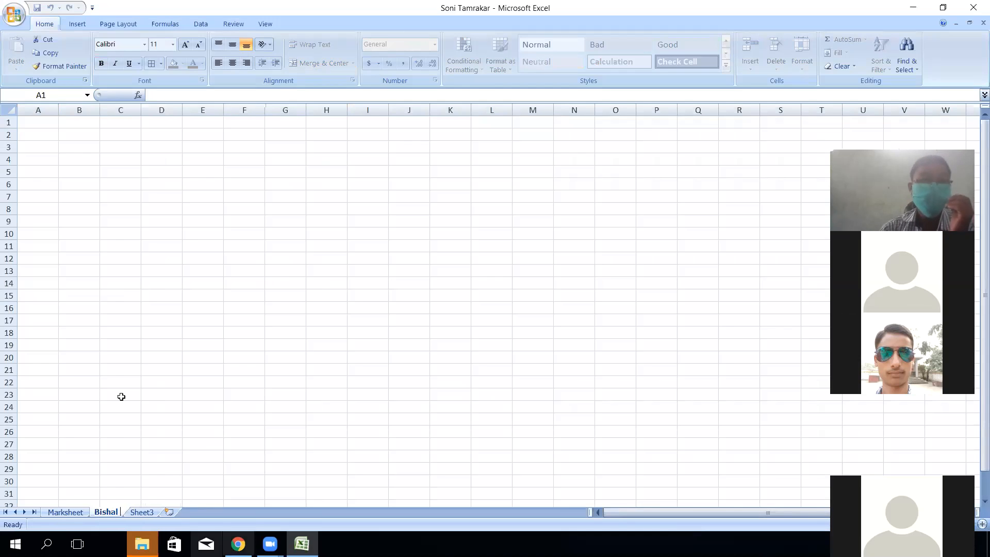
click(115, 236)
click(38, 119)
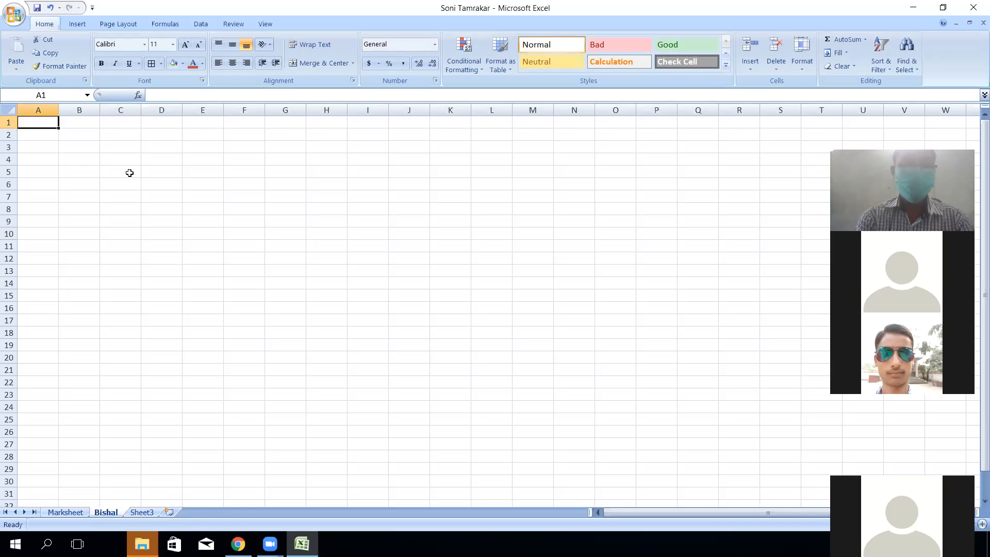
- Enter 'Name of Student' in A1 and 'Sub' in B1, widening column A
text(Name)
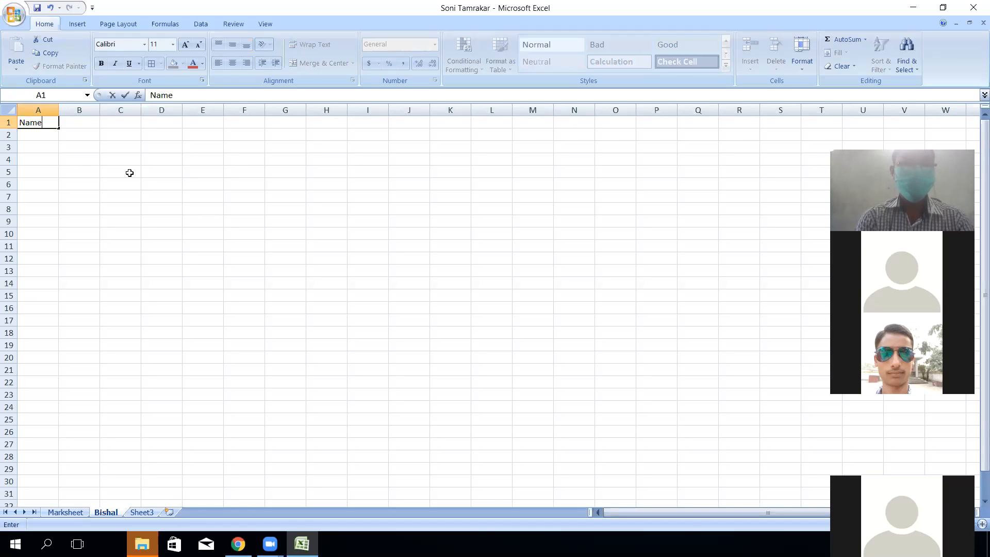
text( of Student)
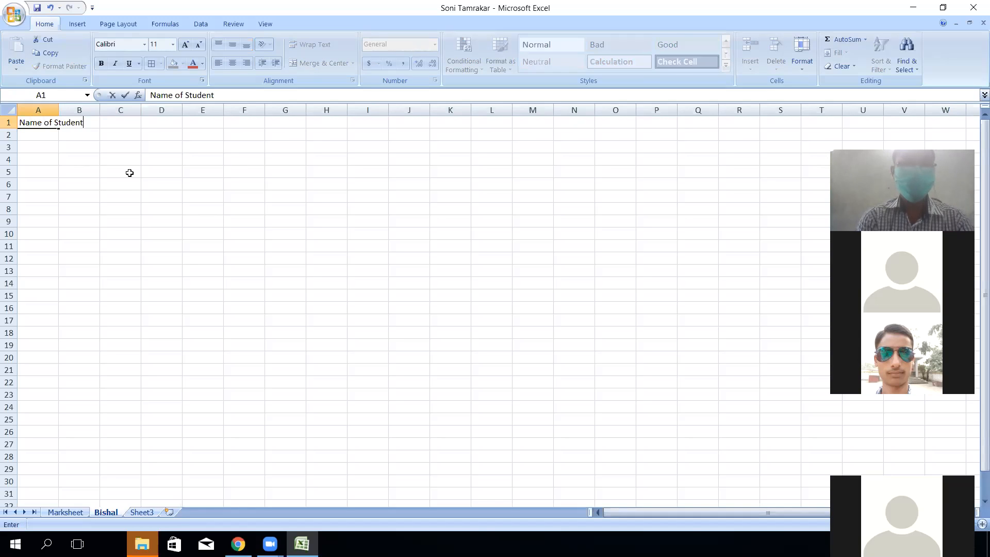
key(Tab)
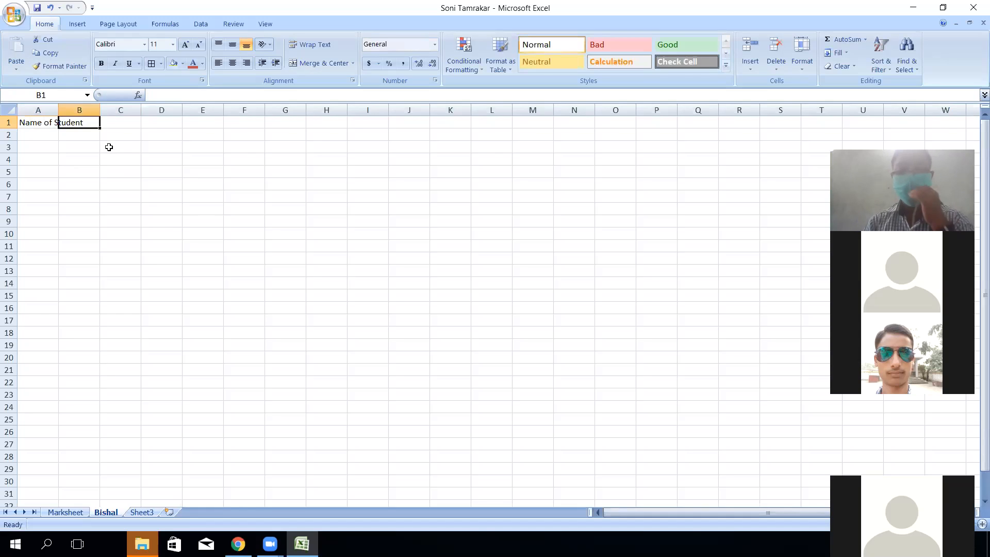
drag(58, 110, 88, 110)
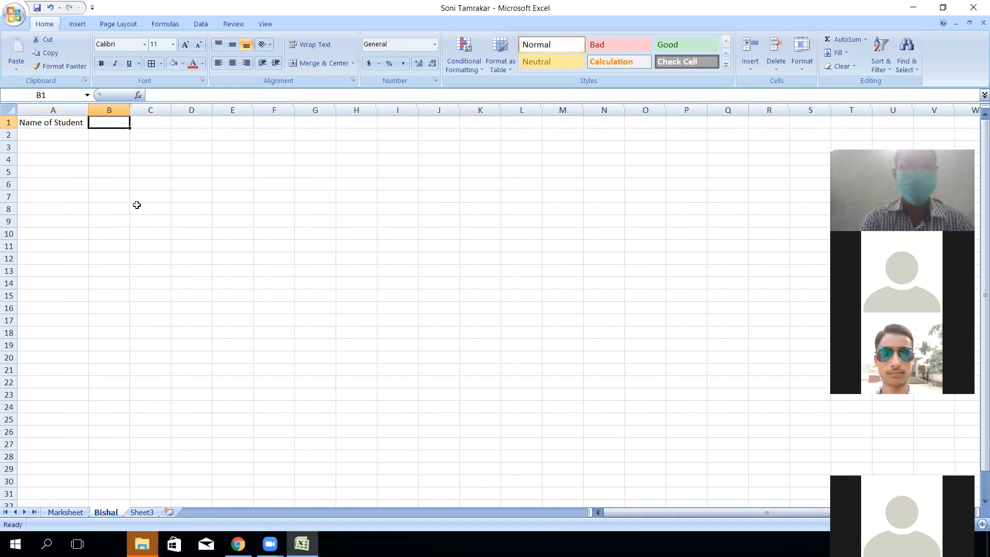
text(M)
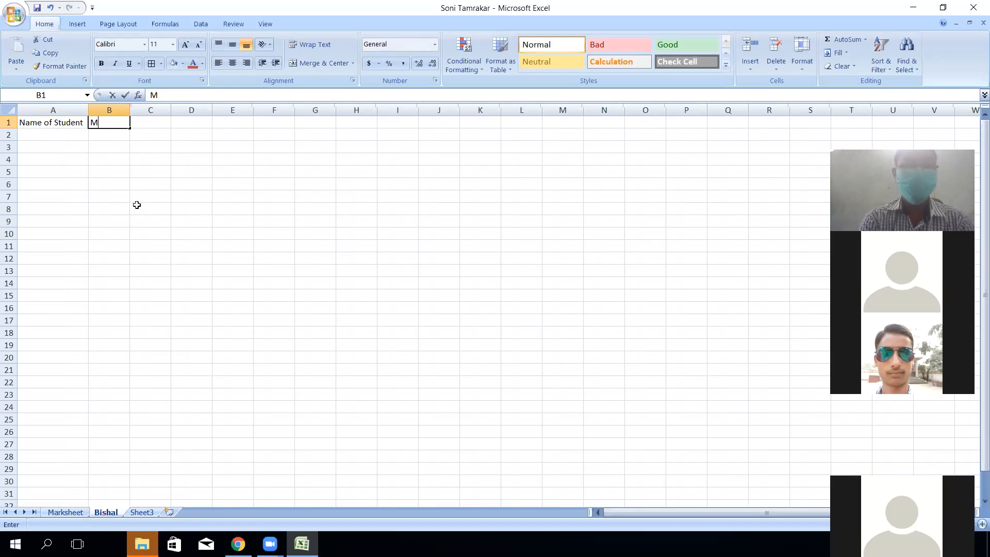
text(ai)
key(BackSpace)
key(BackSpace)
key(BackSpace)
text(Sub)
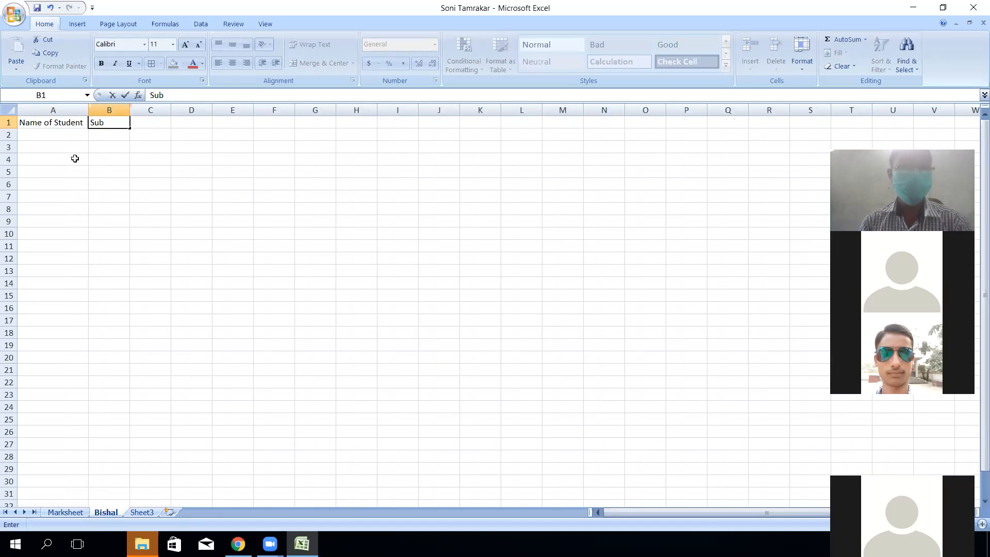
click(155, 123)
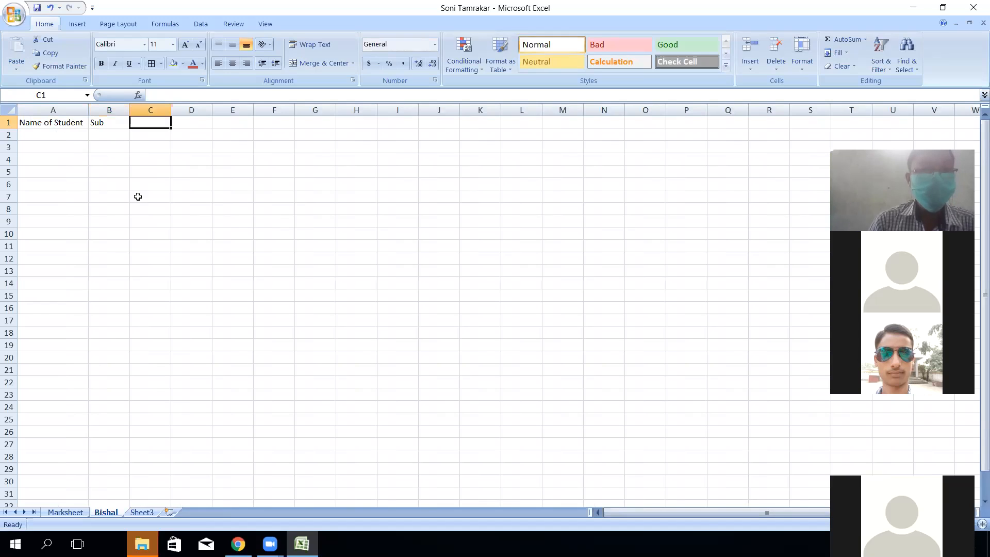
- Enter Jan in A2 and fill the months through Dec down to A13
click(66, 132)
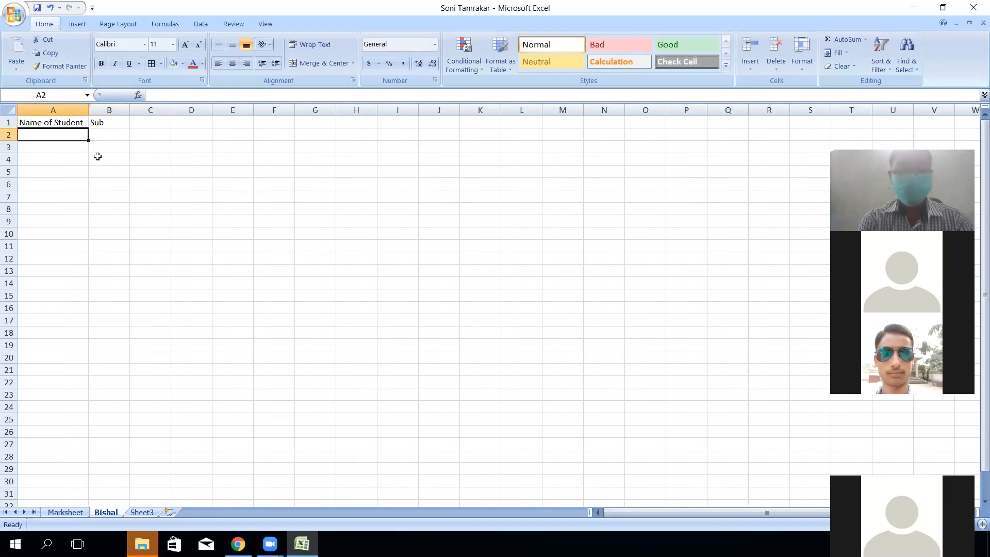
text(A)
key(BackSpace)
text(Jan)
key(Return)
click(62, 137)
drag(87, 139, 72, 279)
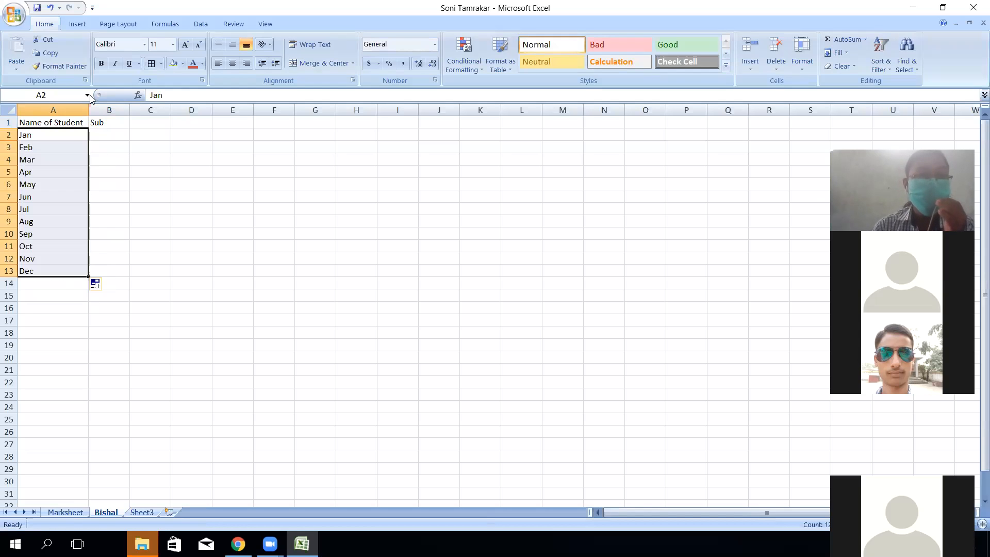
drag(41, 123, 599, 350)
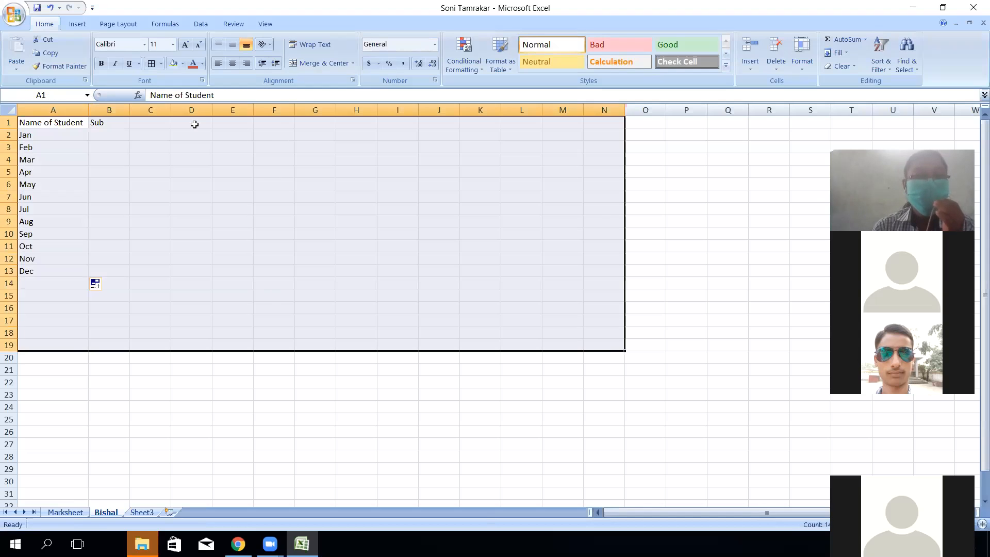
- Give A1:N19 all borders and Arial font, widen column A, then close the workbook
click(151, 62)
click(144, 44)
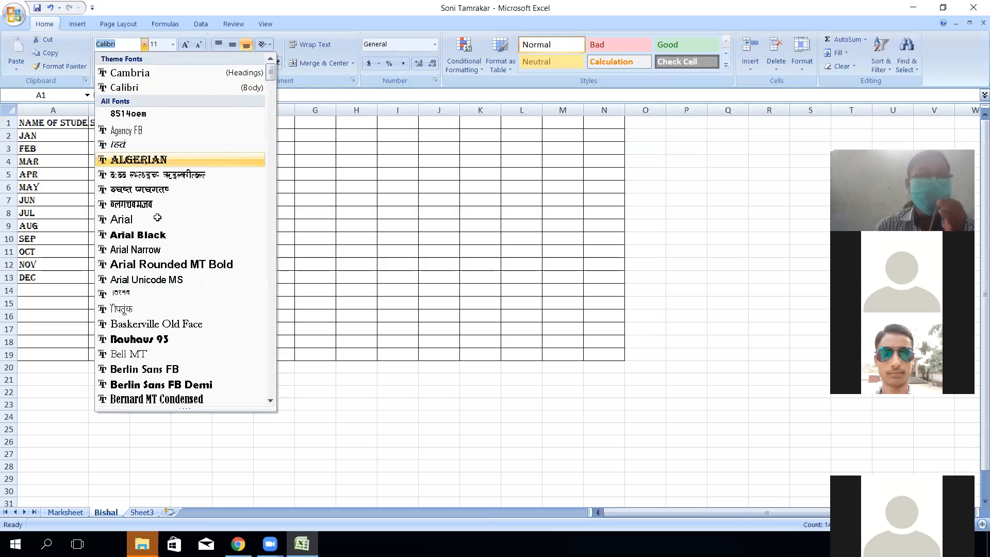
click(146, 147)
drag(89, 108, 110, 108)
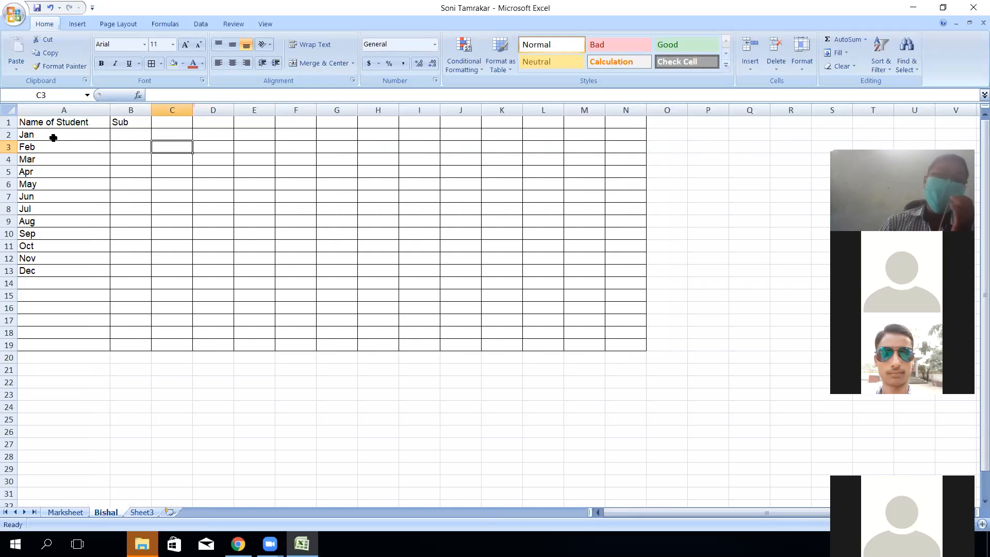
drag(44, 136, 40, 272)
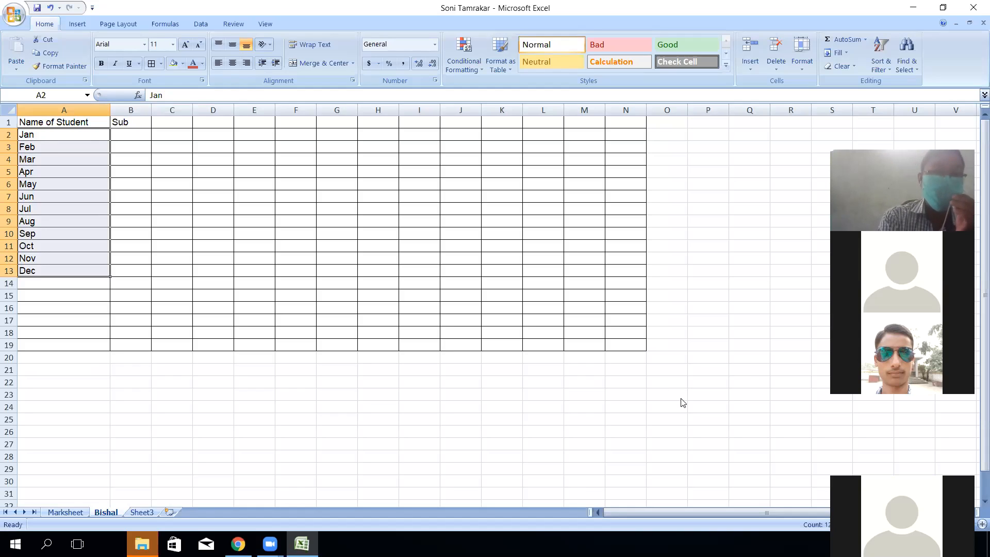
key(alt+F4)
- Close the old workbook without saving, then apply All Borders to A1:M22 in a new workbook
click(503, 307)
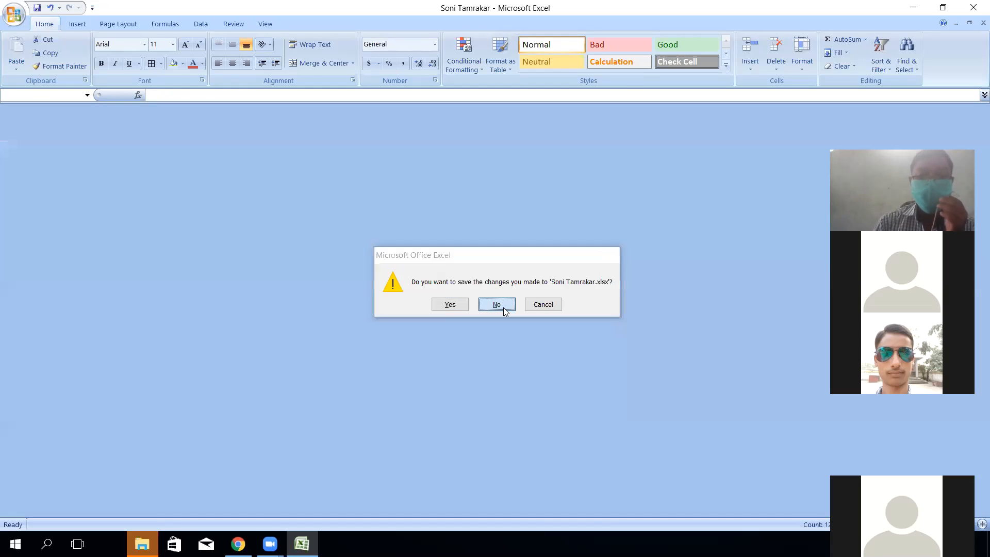
key(ctrl+n)
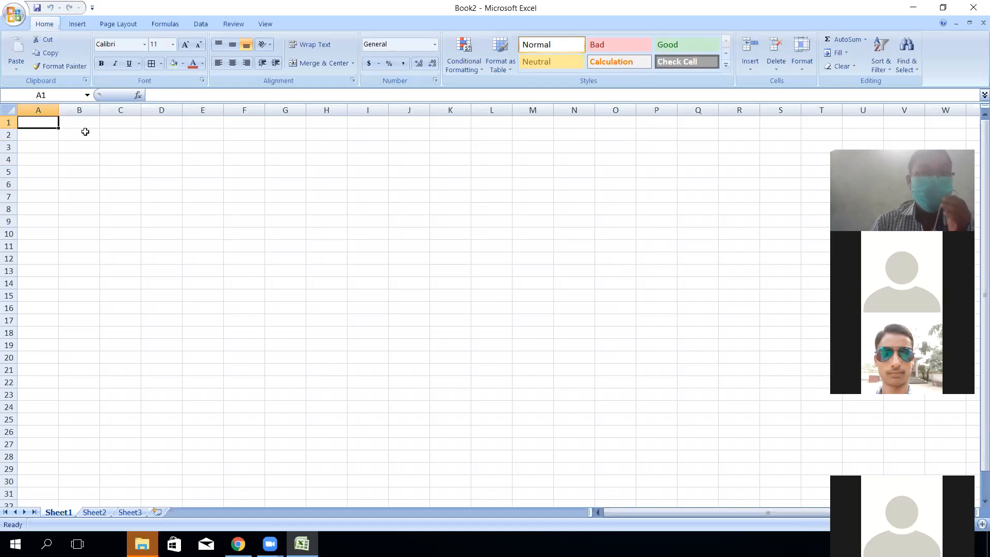
drag(44, 129, 539, 379)
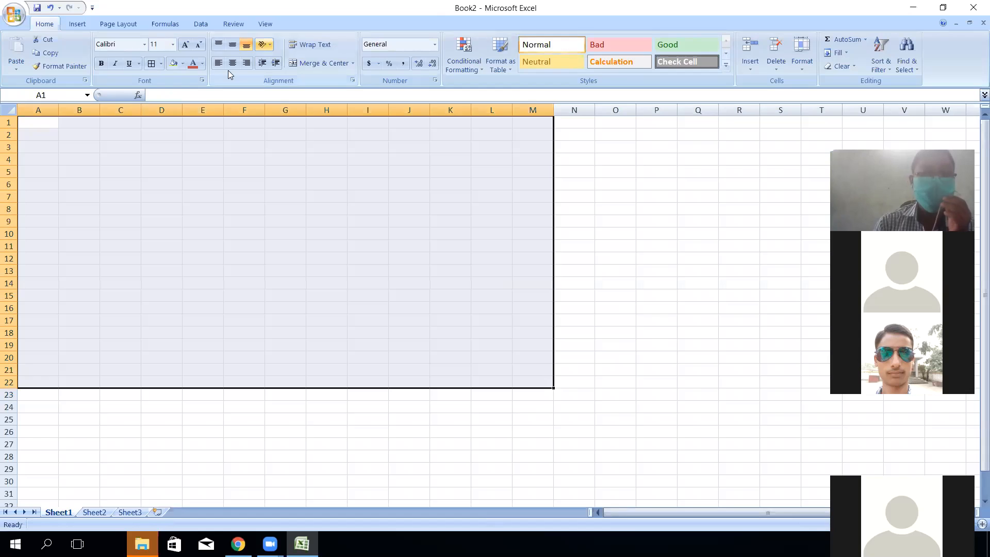
click(151, 63)
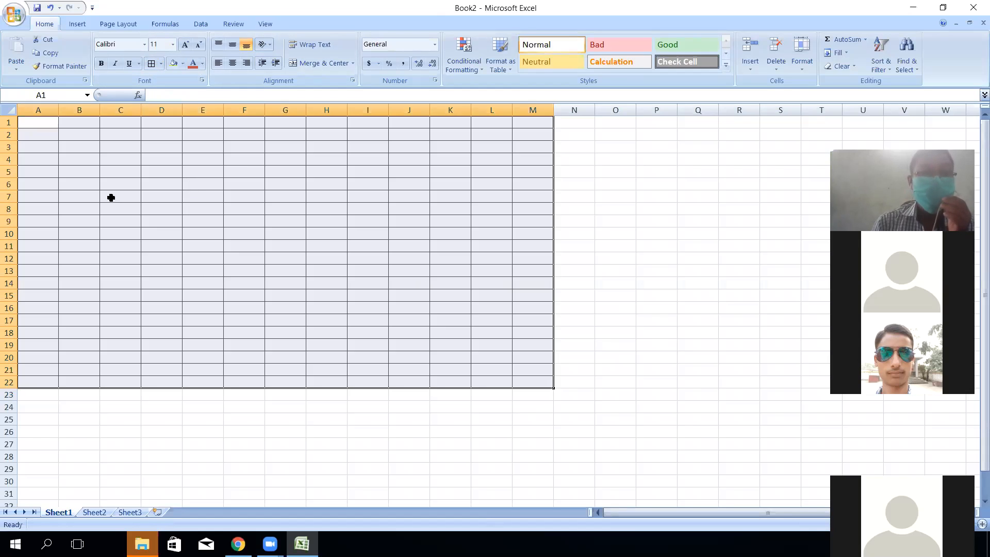
- Enter the title 'Nepal Police School, Gardua (Jingadiya, Rautahat)' in cell A1
click(32, 120)
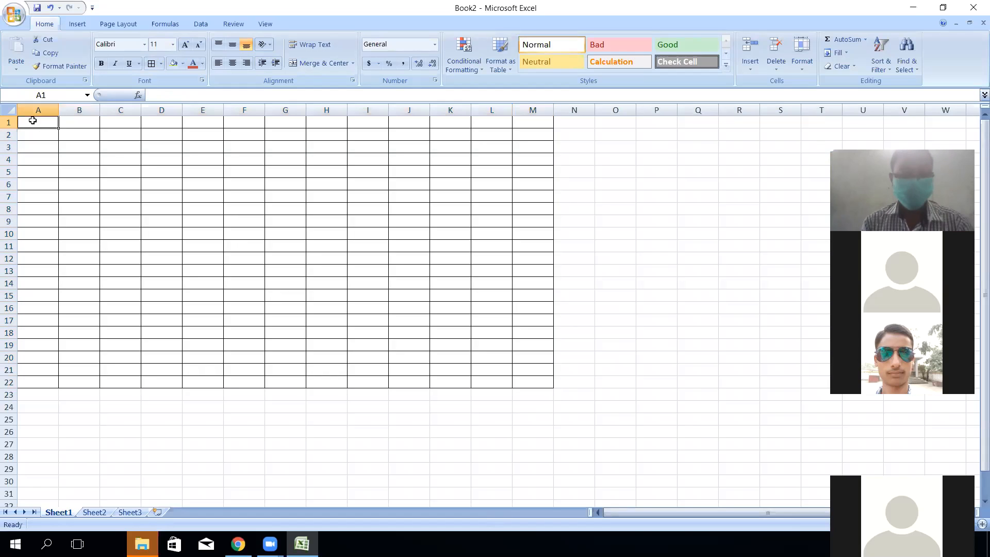
text(Nam)
key(BackSpace)
key(BackSpace)
key(BackSpace)
key(BackSpace)
text(fN)
key(BackSpace)
key(BackSpace)
text(Nepal PO)
key(BackSpace)
key(BackSpace)
text(olice Schoo)
text(l, Ghoa)
key(BackSpace)
key(BackSpace)
key(BackSpace)
text(ardua, )
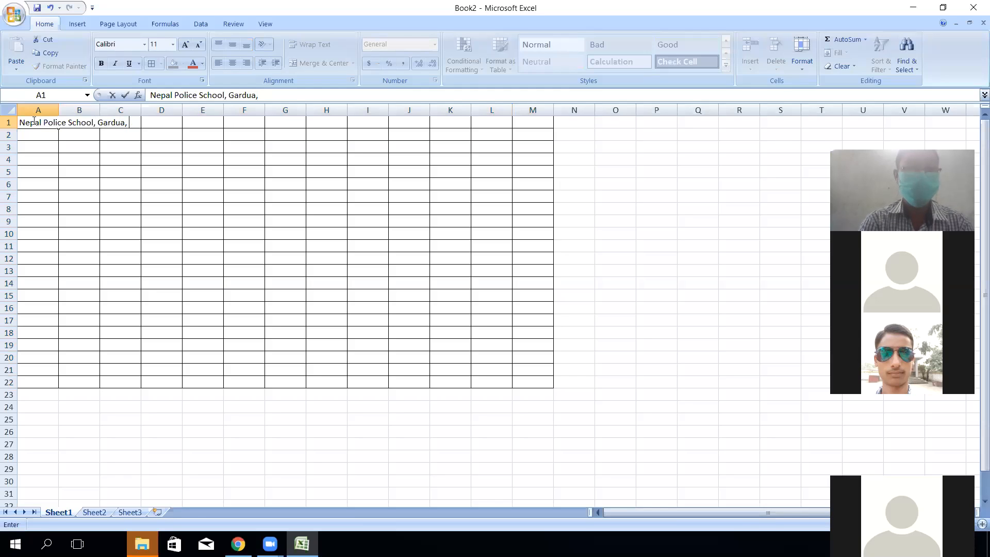
text((Jingadiya, Rautahat()
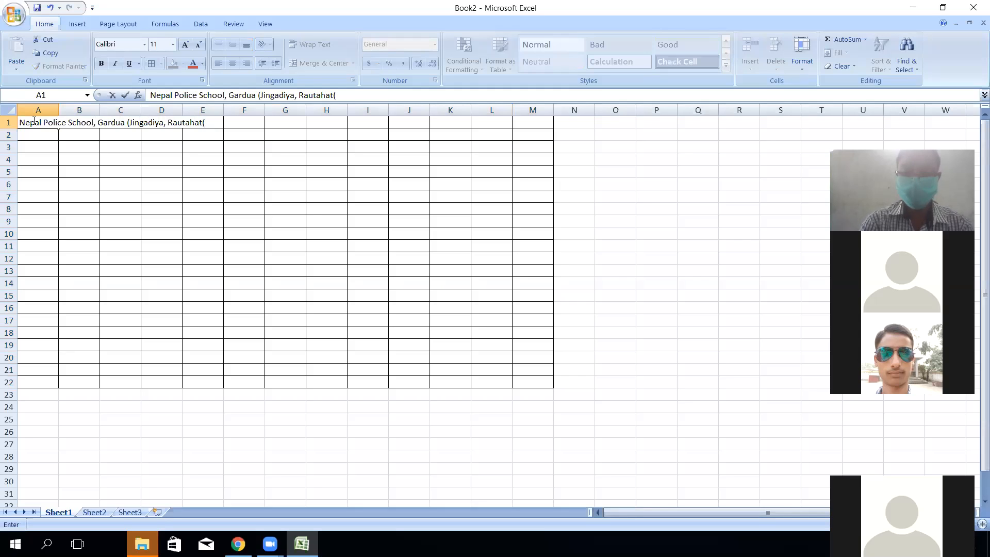
key(BackSpace)
text())
key(Return)
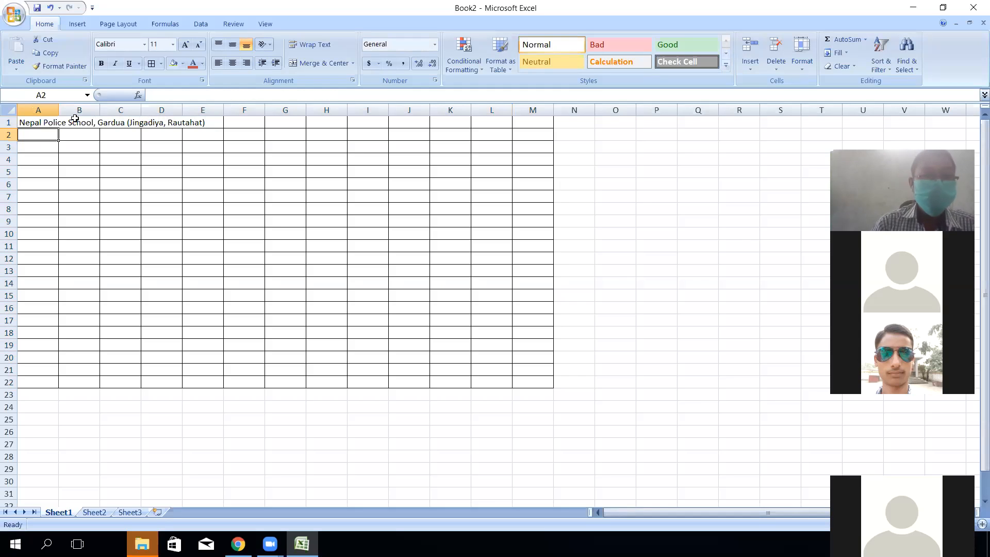
- Merge and center the school title across A1:M1 and make it bold
click(37, 122)
drag(187, 118, 534, 120)
click(310, 64)
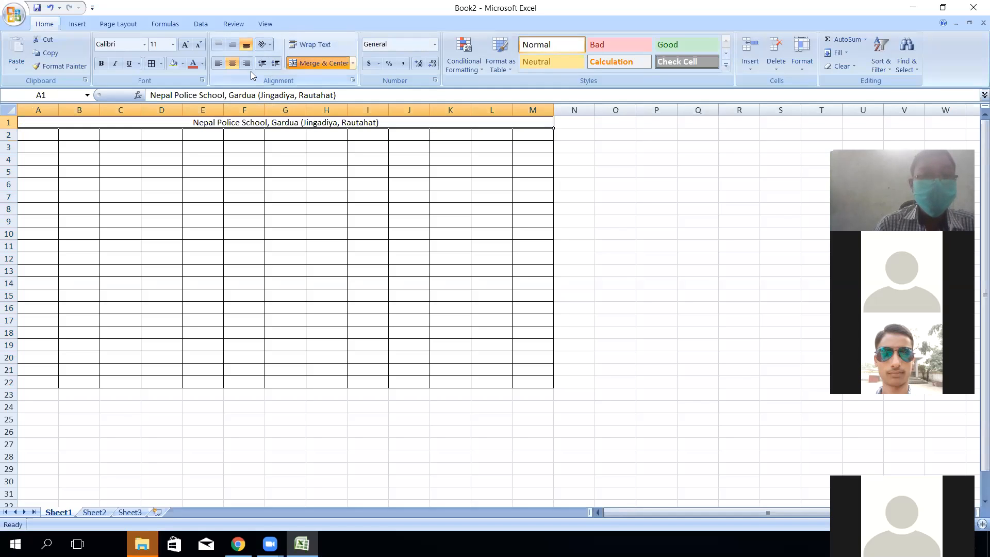
click(102, 63)
- Set the font size of the A1:M22 table to 14
drag(49, 121, 76, 381)
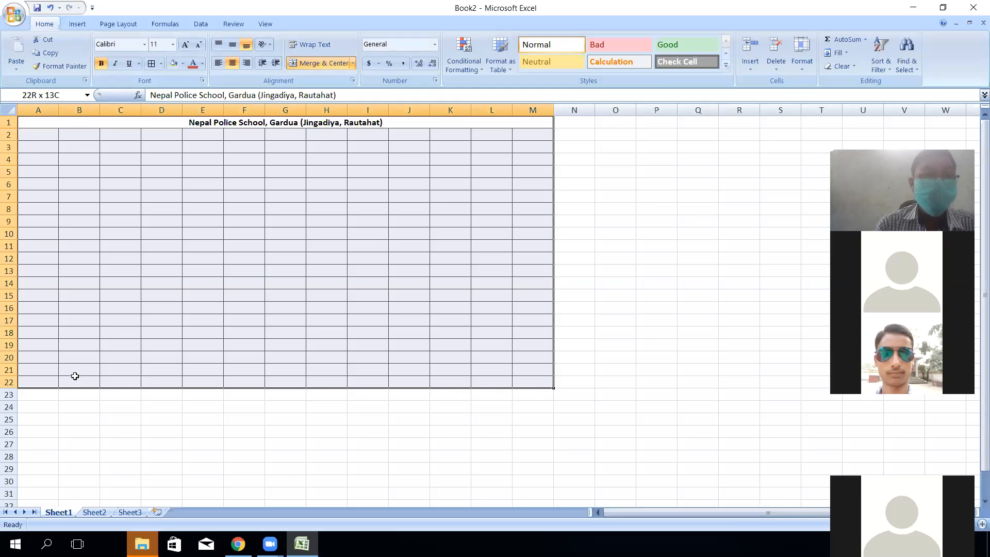
click(172, 45)
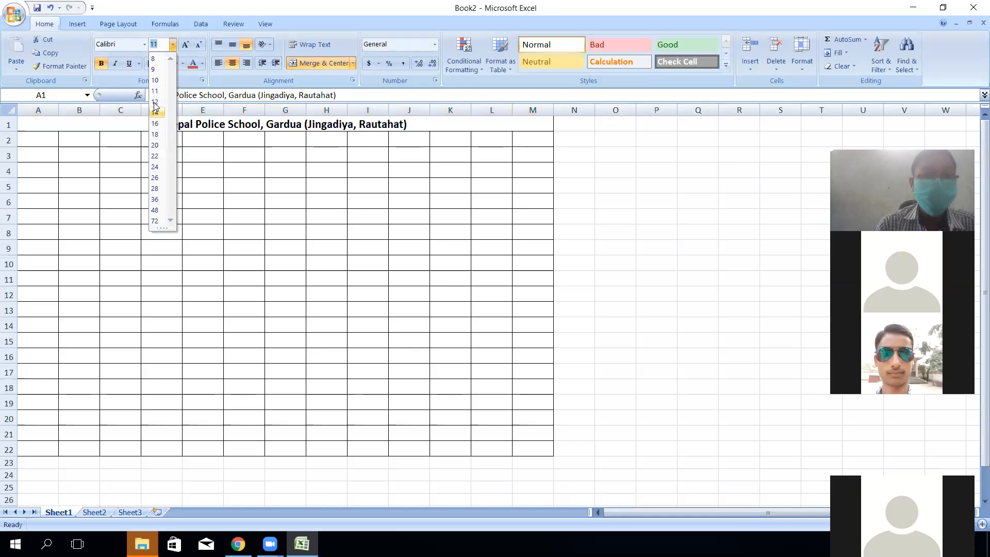
click(154, 101)
click(173, 45)
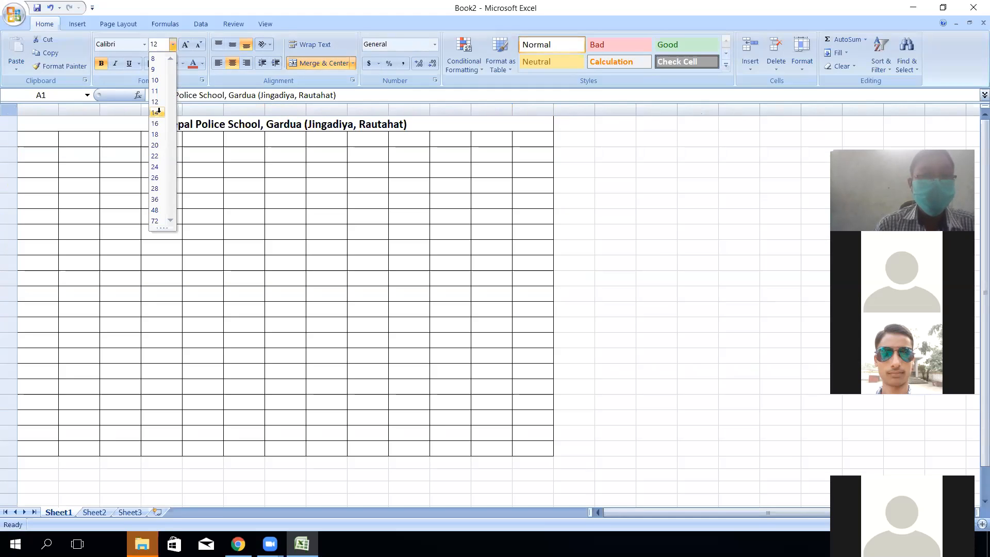
click(159, 110)
click(230, 202)
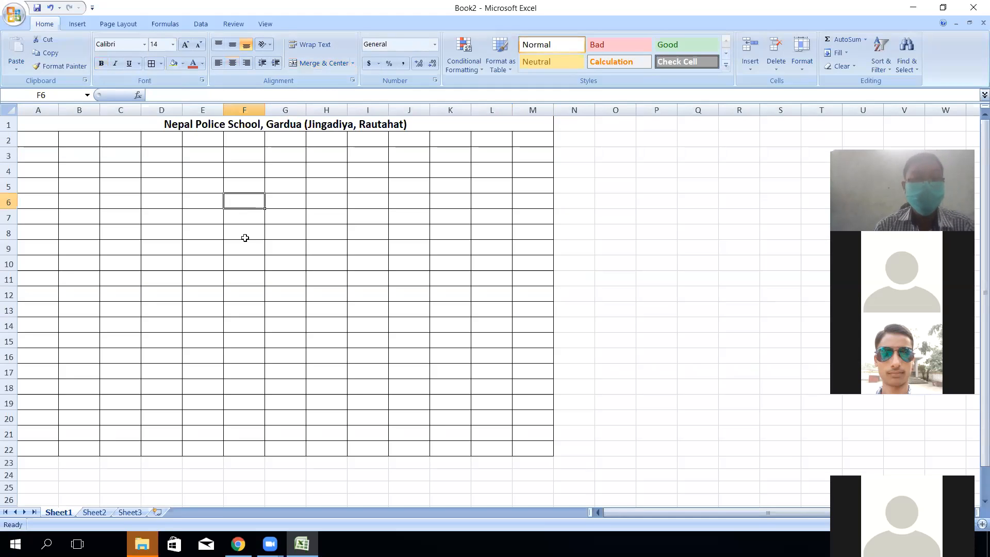
- Dismiss the video chat notice in the browser and return to the Excel workbook
click(238, 544)
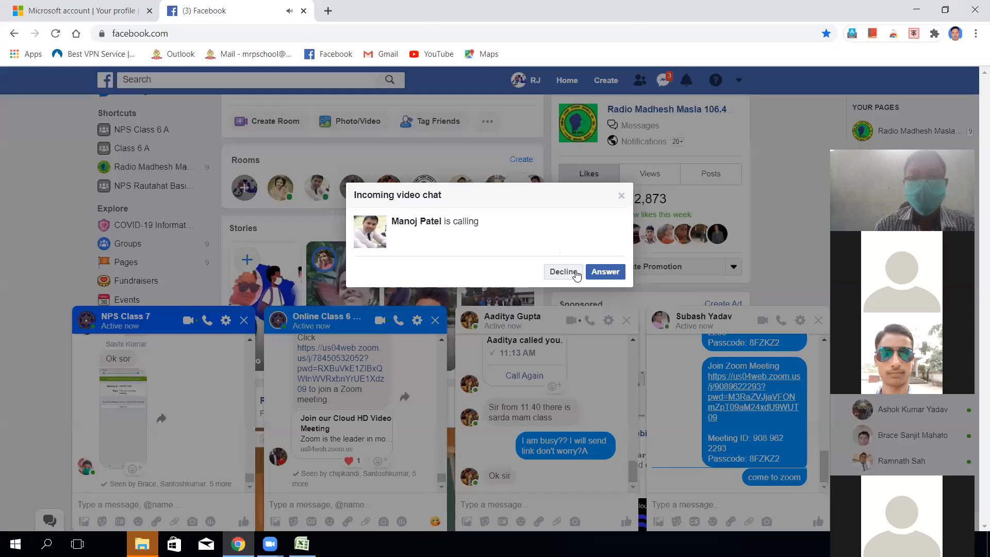
click(576, 275)
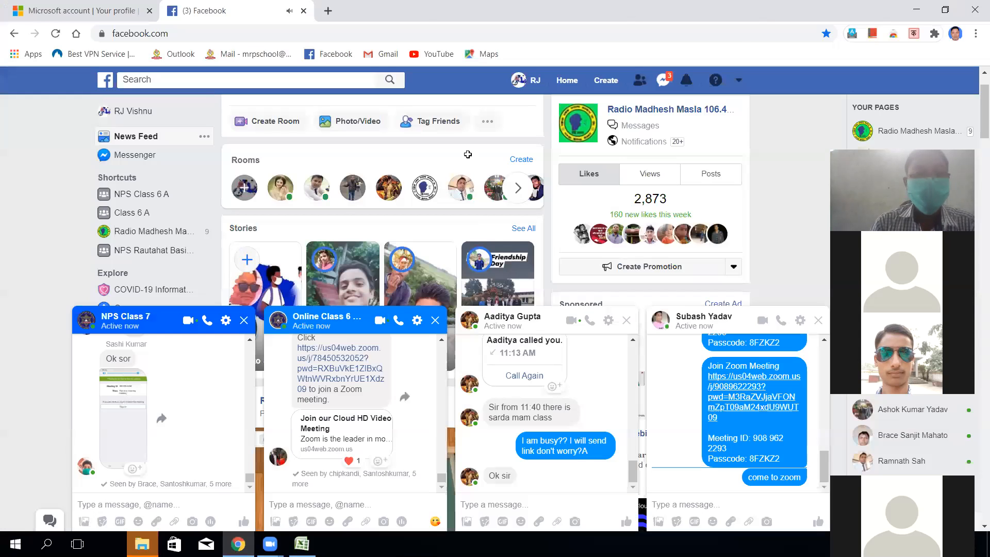
key(alt+Tab)
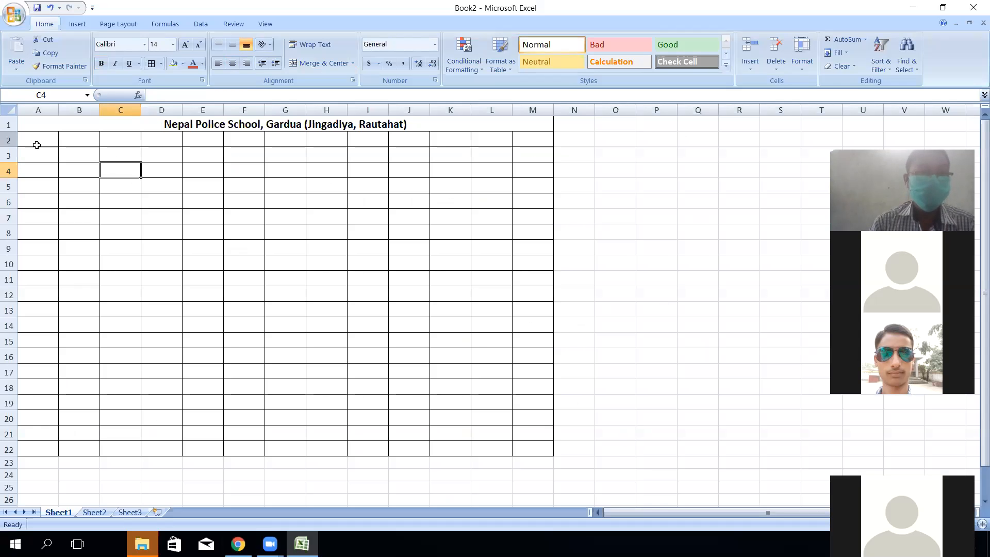
- Enter Jan in cell A3, clearing the mistaken Jan from A2
click(37, 142)
text(Jan)
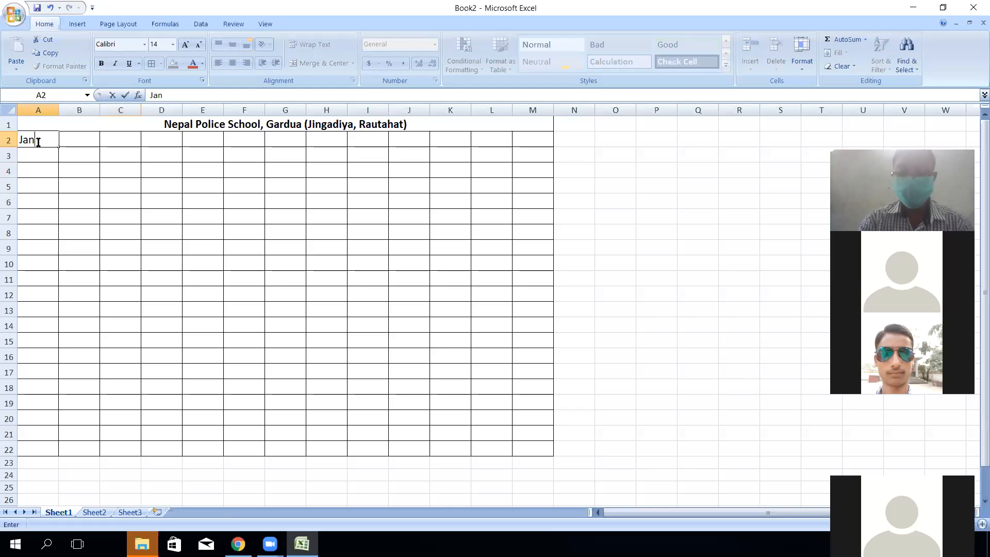
key(Return)
click(39, 141)
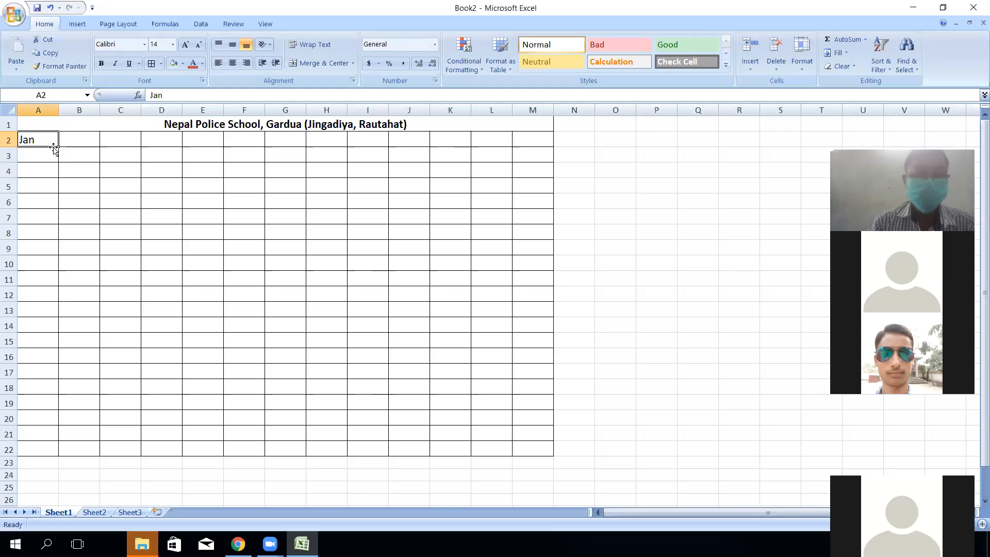
key(Delete)
click(37, 156)
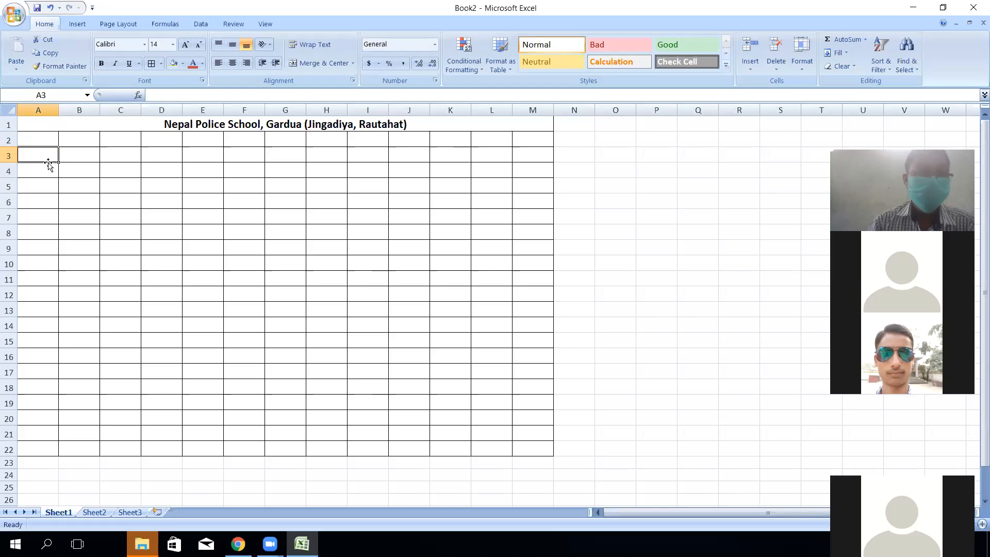
text(Jan)
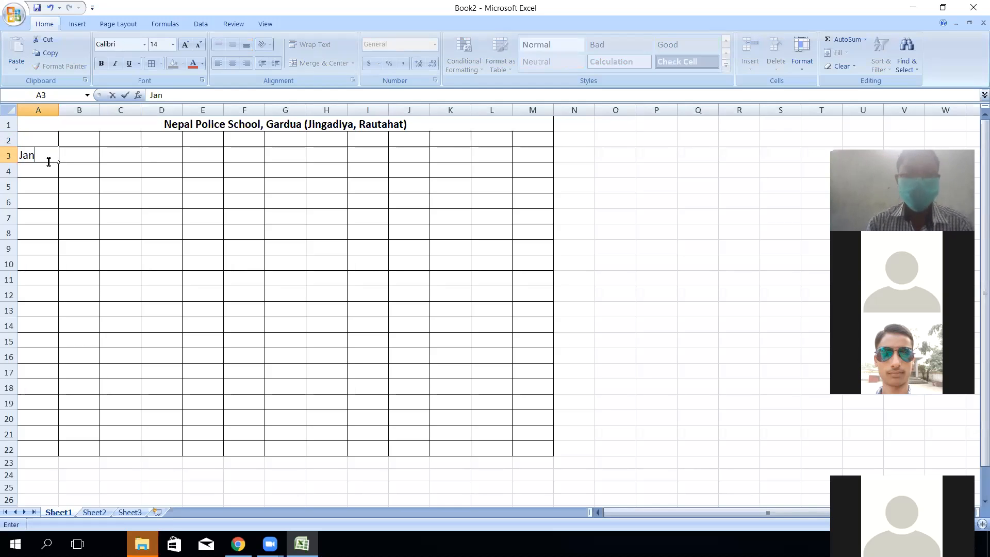
click(40, 170)
- AutoFill the months from Jan in A3 down to A15
click(238, 543)
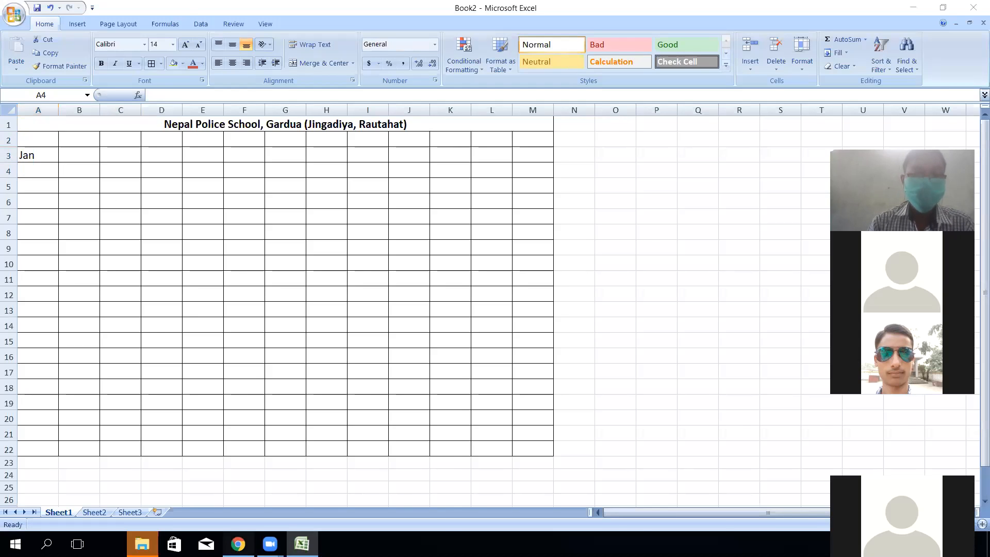
click(974, 10)
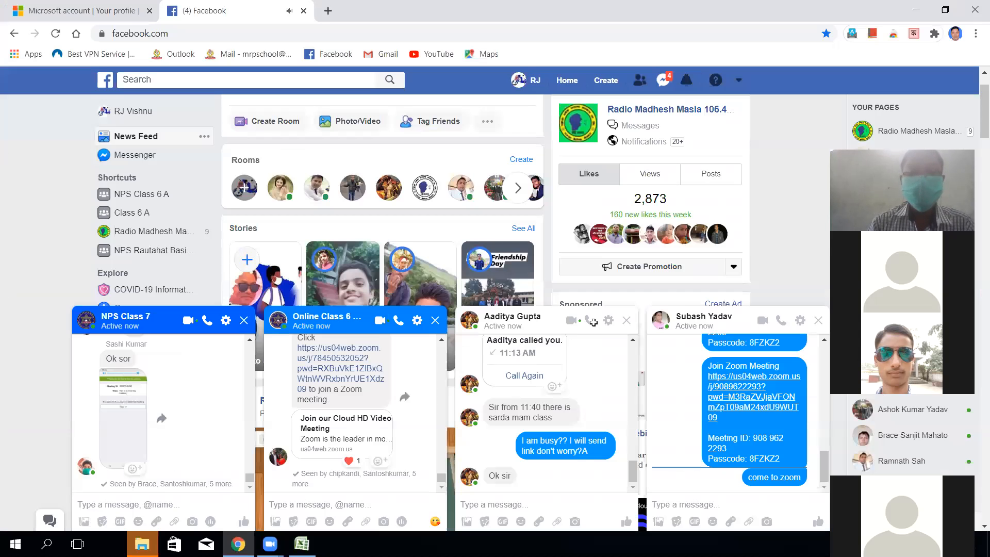
click(46, 159)
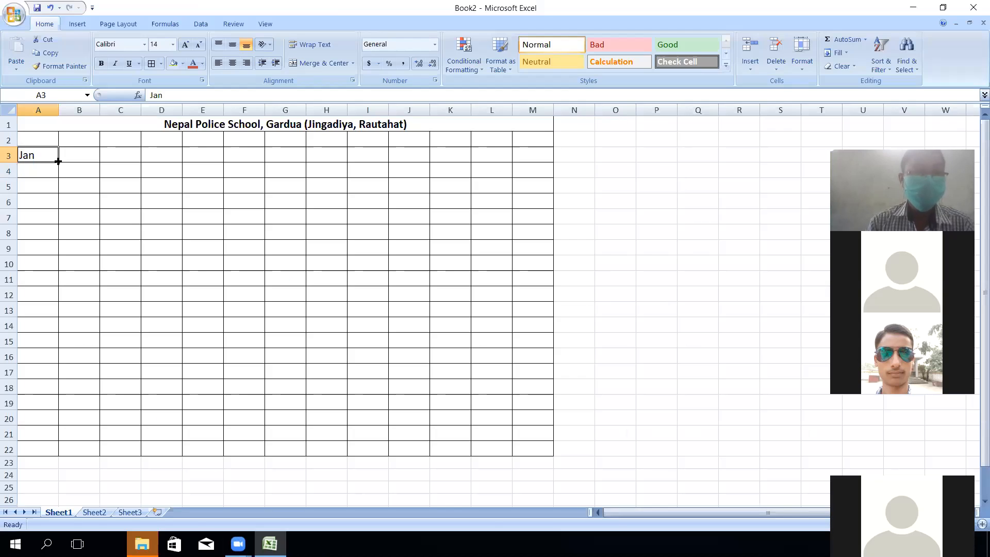
mouse_move(63, 329)
mouse_down()
mouse_move(62, 382)
mouse_move(62, 344)
mouse_up()
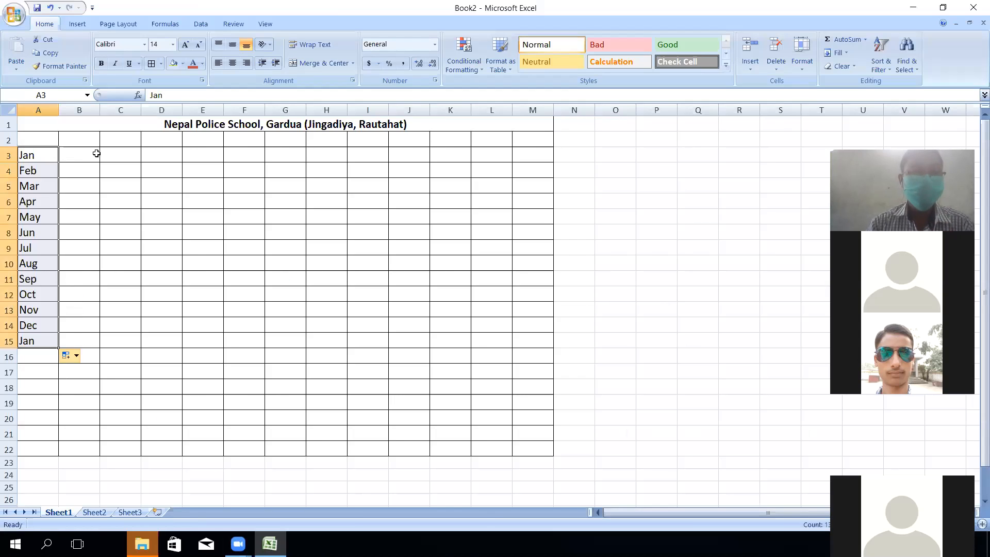
click(86, 152)
click(86, 145)
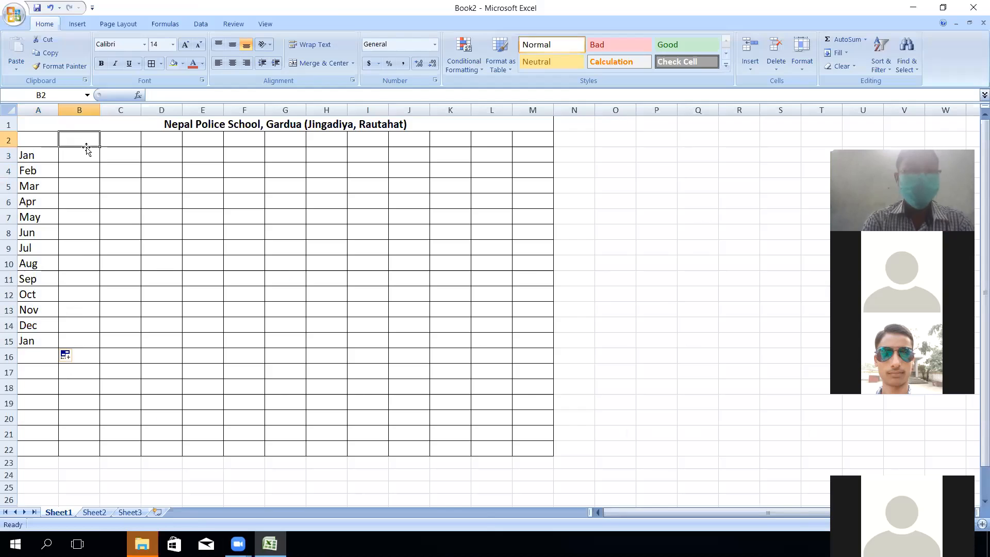
- Enter subject headings Eng, Math, Sci, Nepali, Com, Health, Social and OBT in B2:I2
text(Eng)
key(Tab)
text(Math)
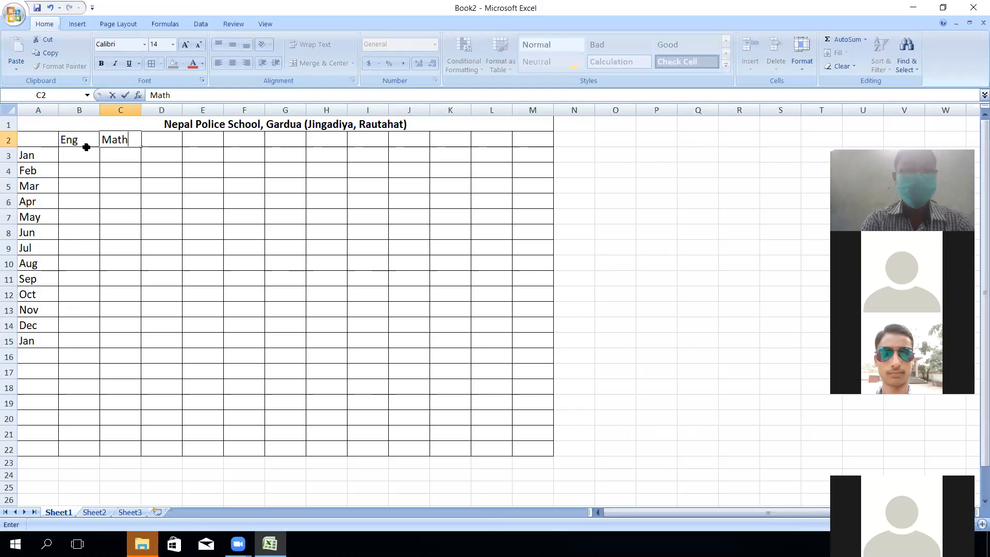
key(Tab)
text(A)
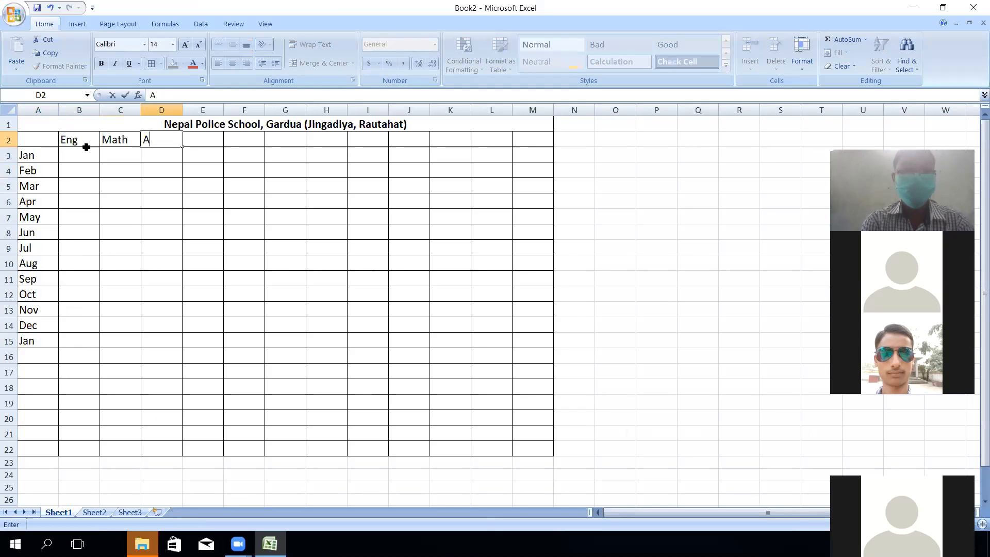
key(BackSpace)
text(Sci)
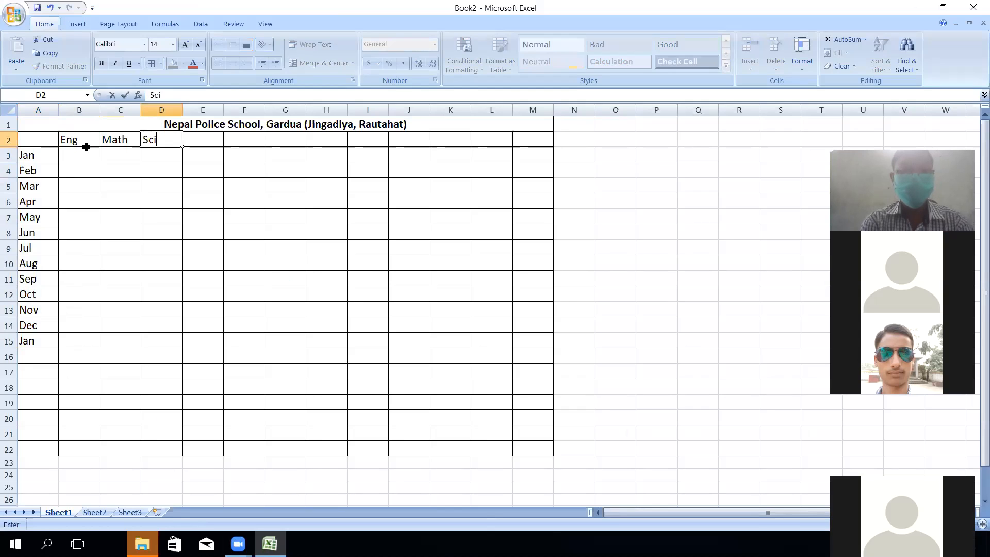
key(Tab)
text(Nepal)
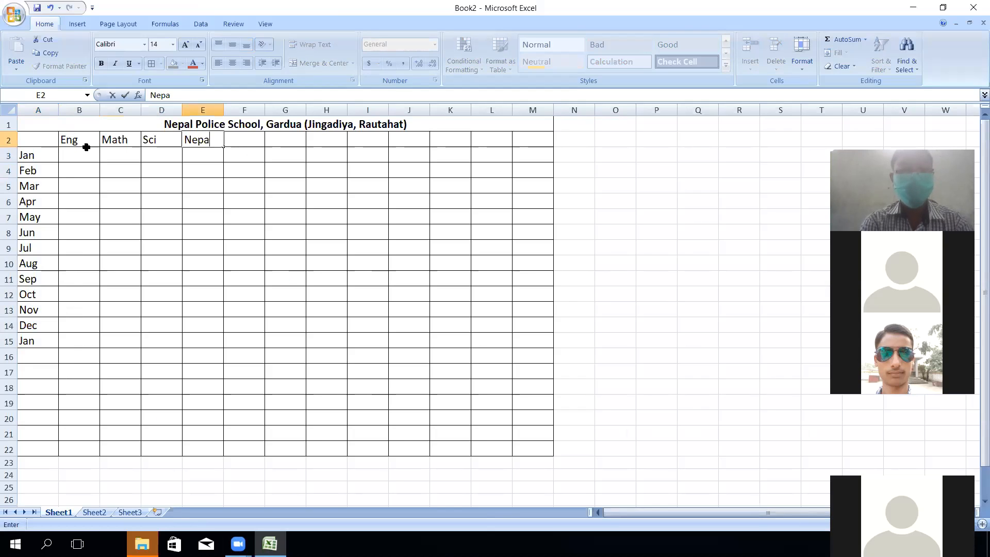
key(Tab)
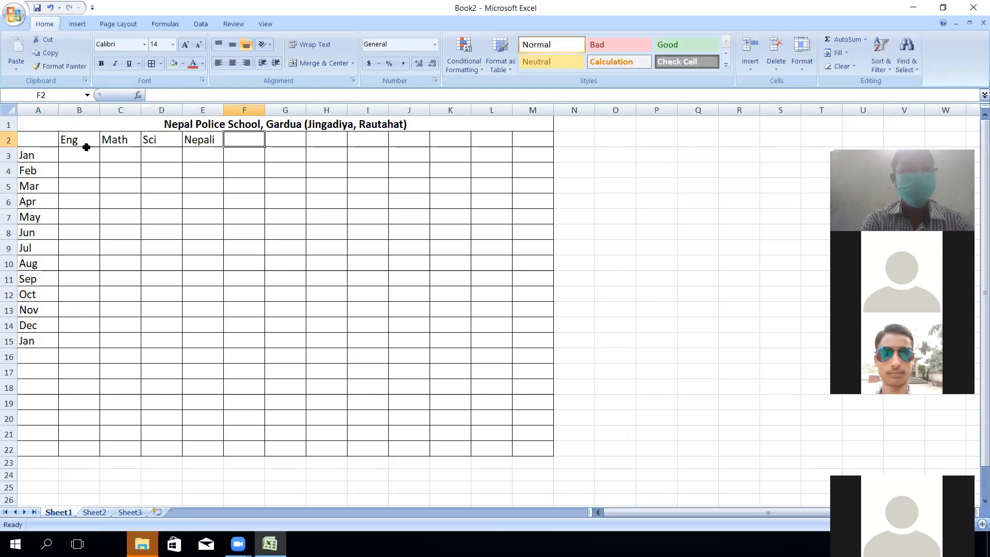
text(Com)
key(Tab)
text(Health)
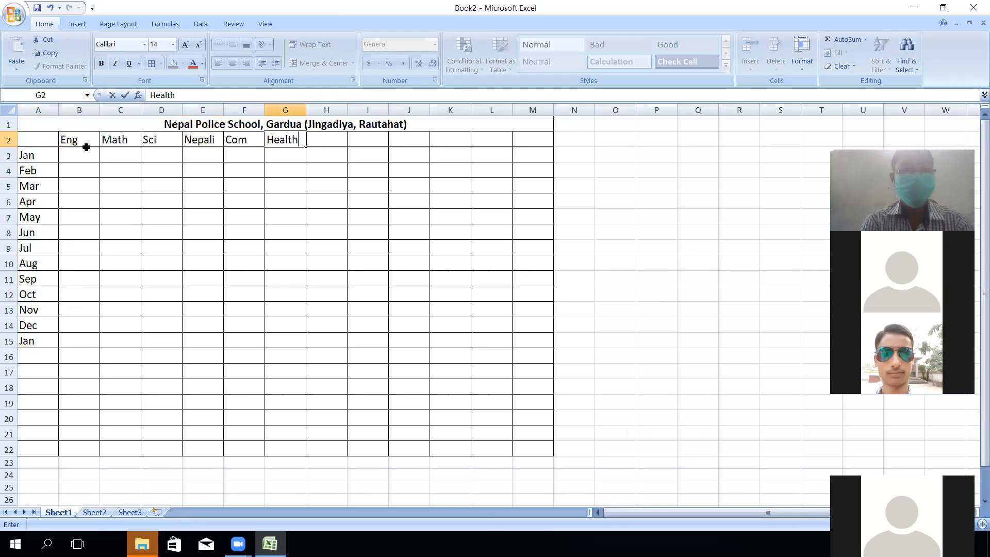
key(Tab)
text(Social)
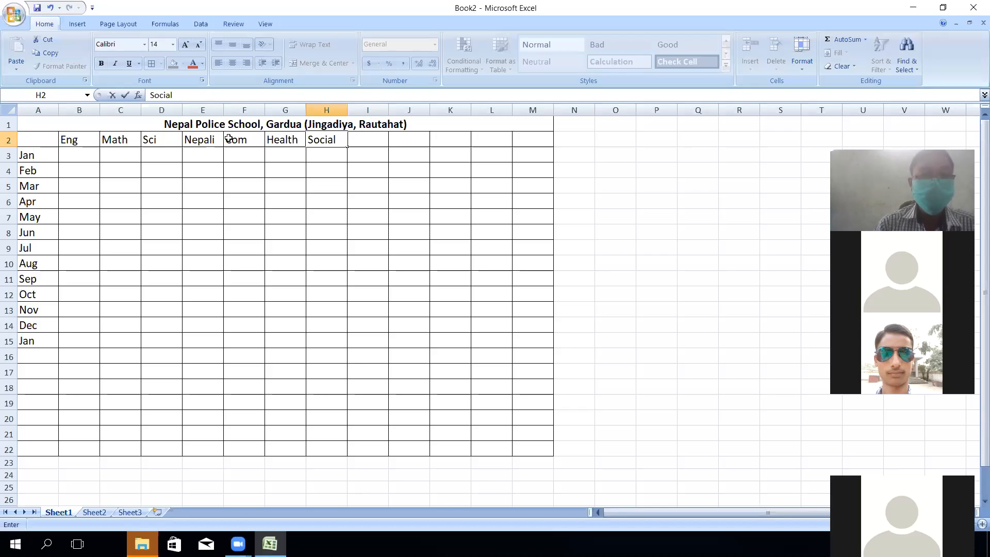
click(373, 139)
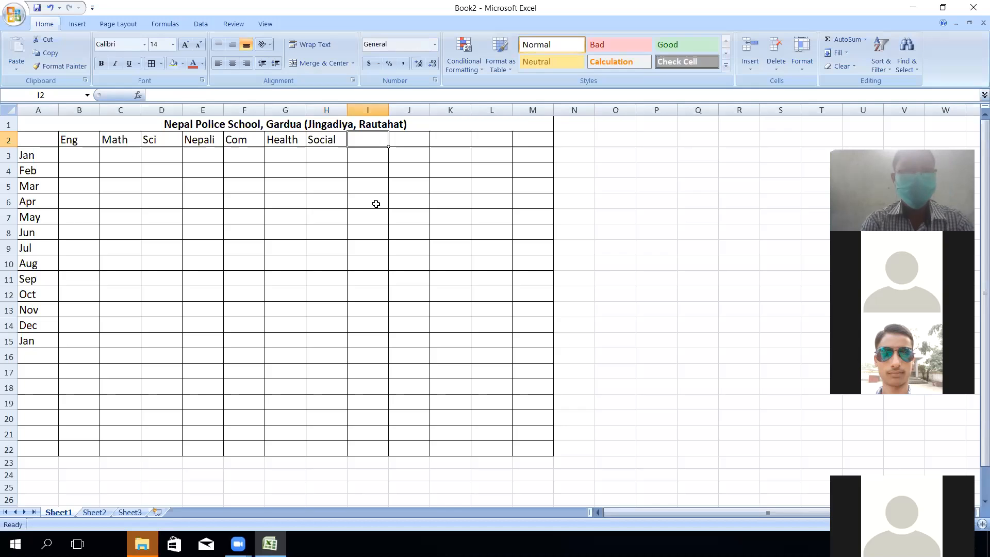
text(OBT)
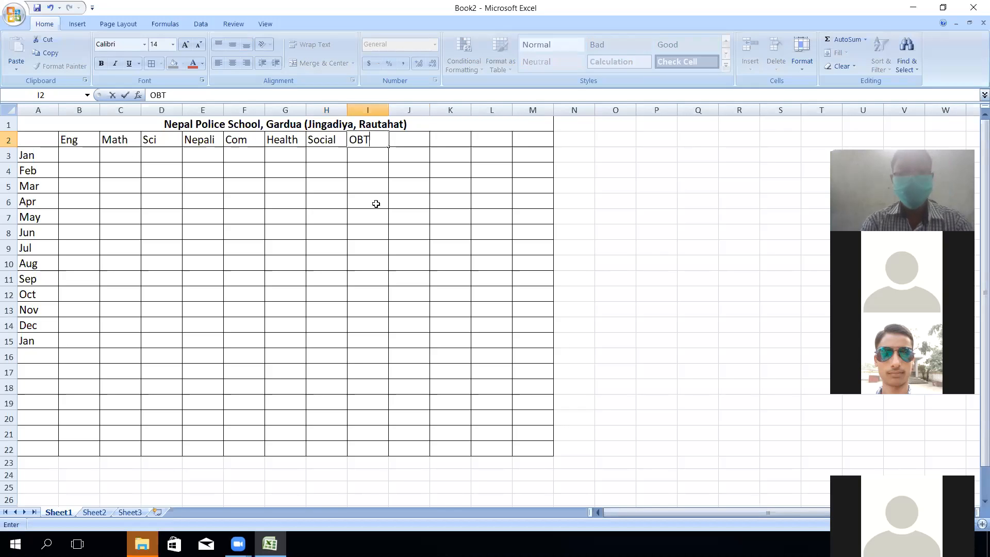
key(Tab)
- Add headings Total Marks, Result, Div and Remarks in J2:M2, widening columns J and M
text(Total Marks)
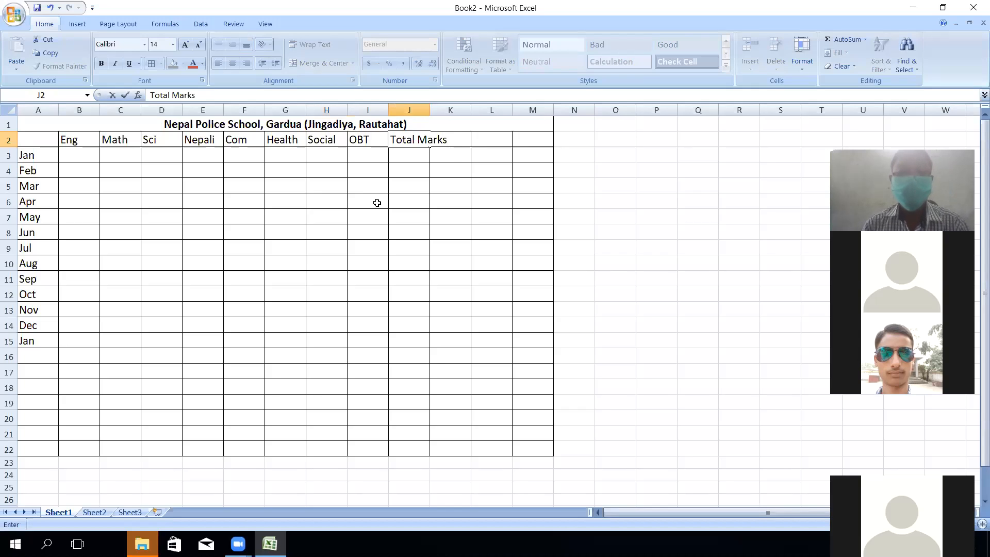
click(430, 108)
drag(430, 109, 456, 108)
click(477, 140)
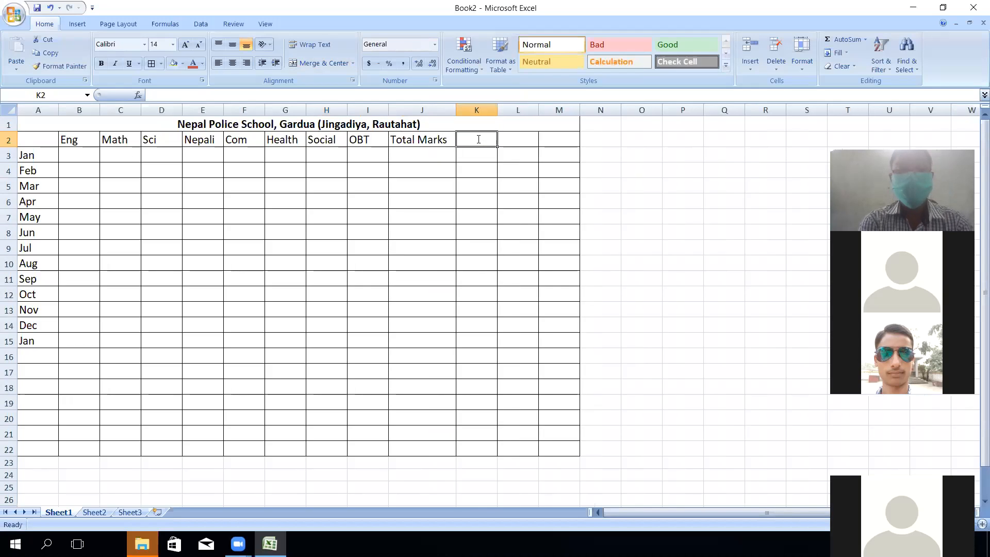
text(Pass)
key(Tab)
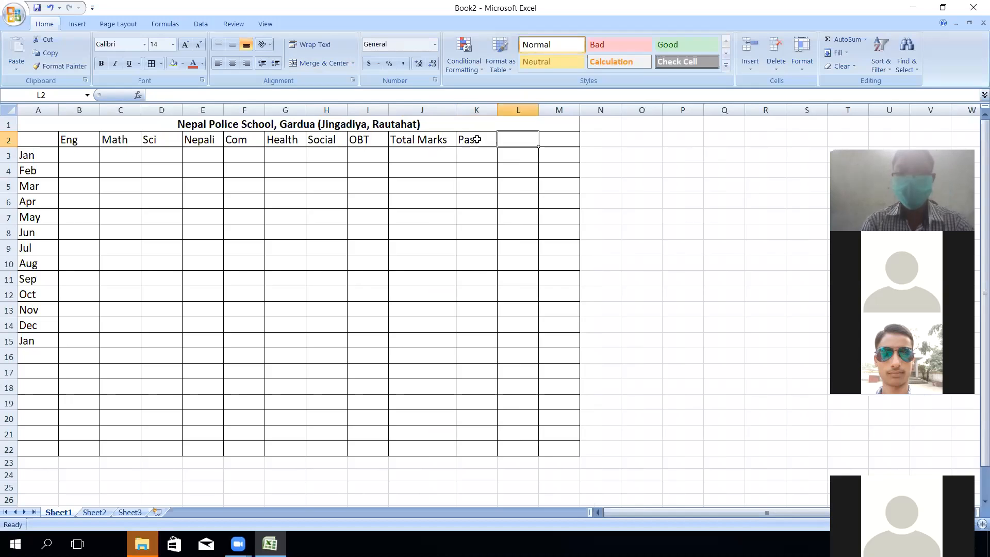
click(477, 139)
text(Result)
key(Tab)
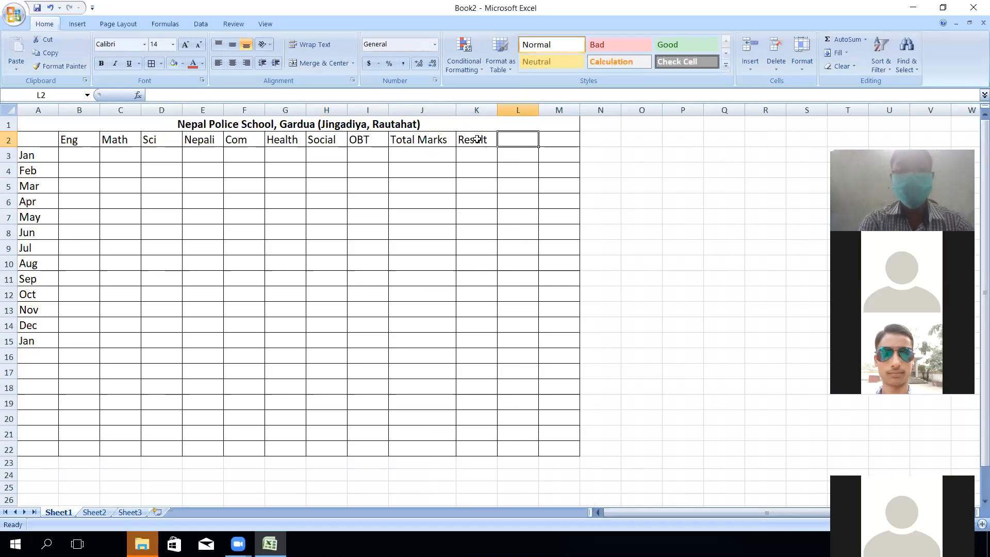
text(PDiv)
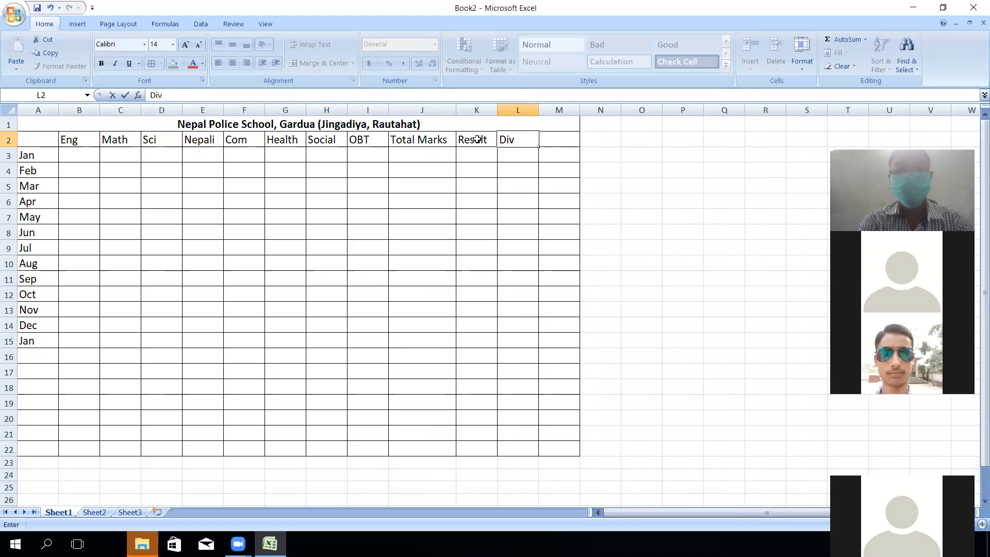
key(Tab)
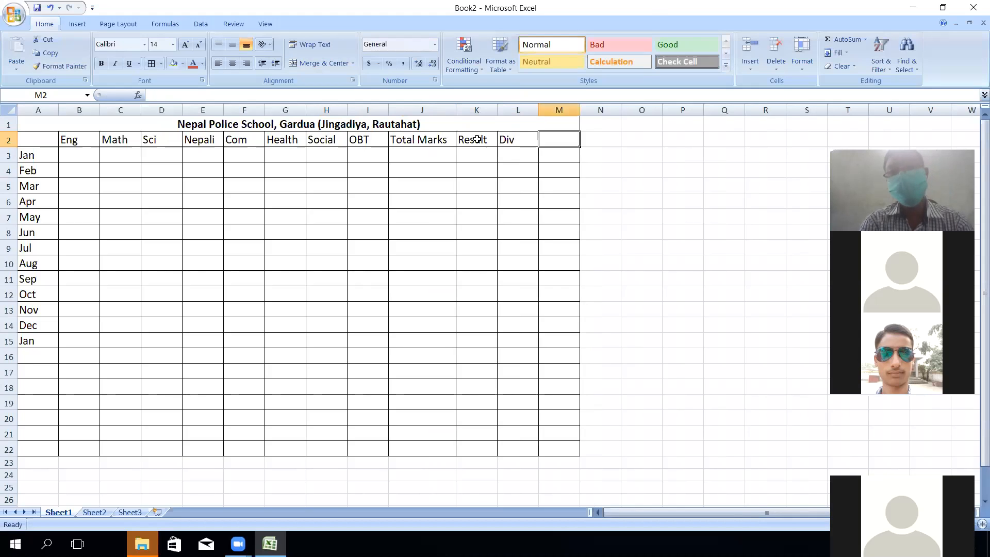
text(Remarks)
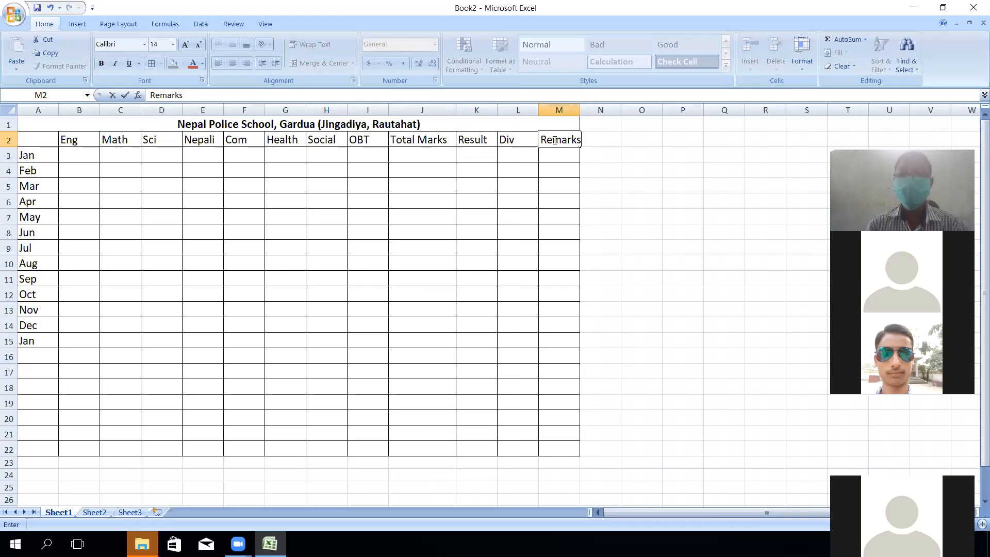
click(582, 119)
drag(580, 110, 591, 110)
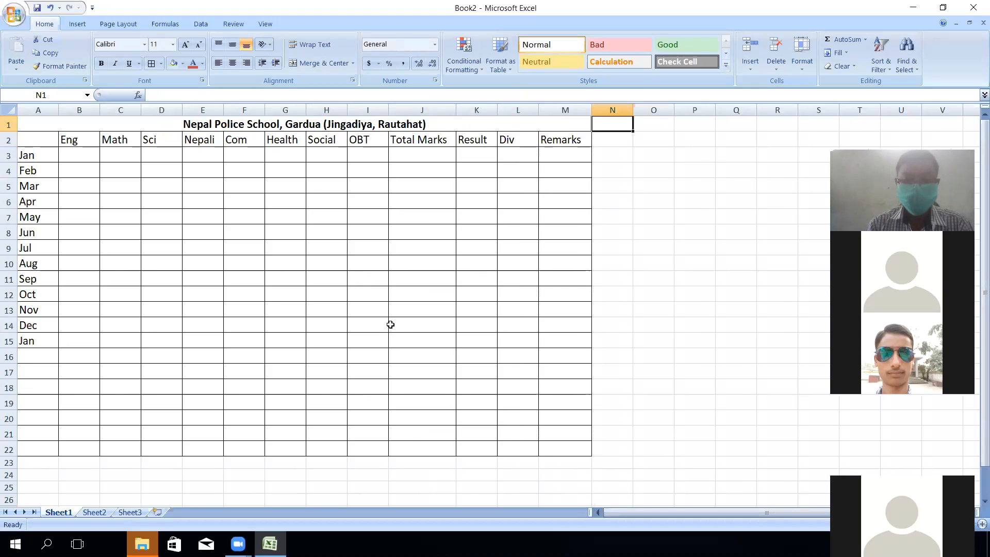
- Enter January's marks 88, 76, 87, 87, 56, 54, 87 and 54 in B3:I3
click(77, 154)
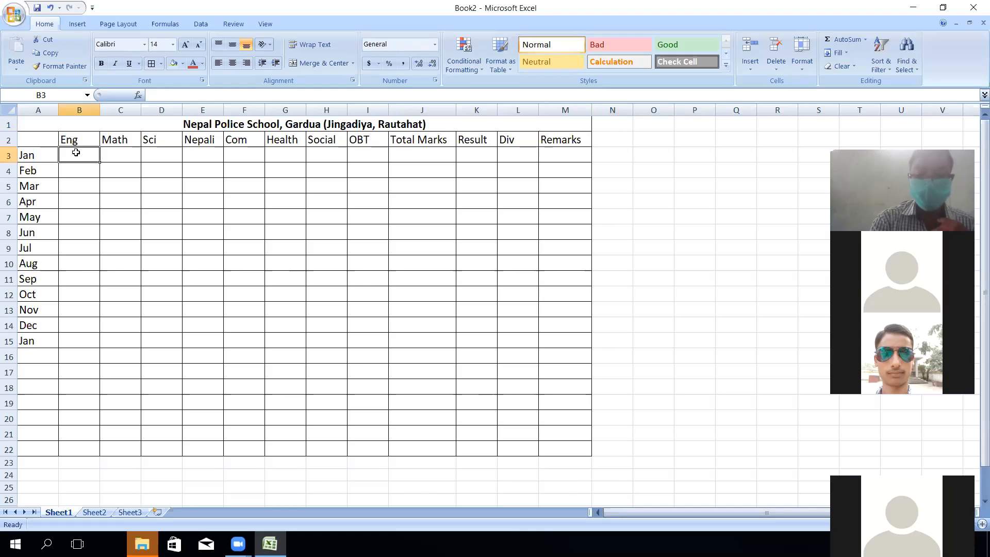
text(88)
key(Tab)
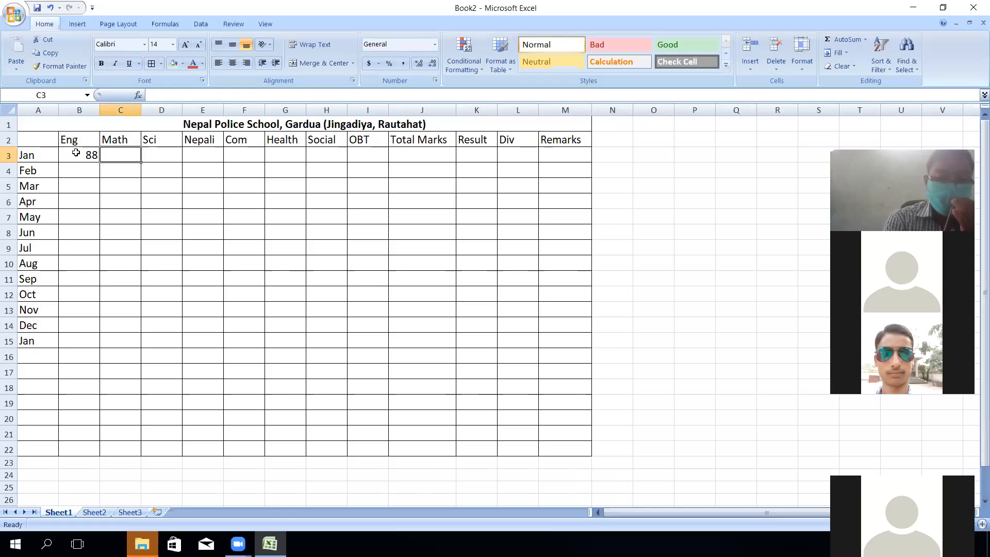
text(76)
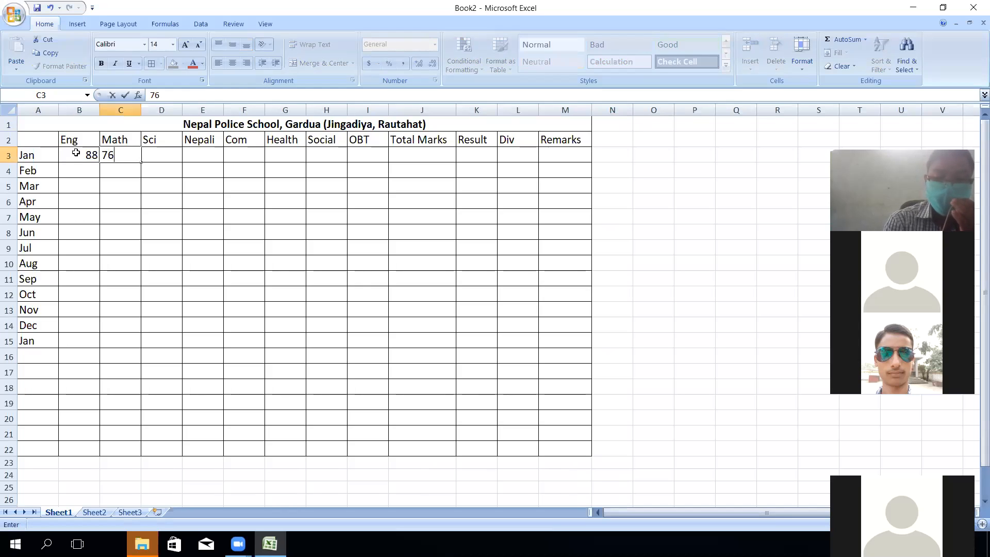
key(Tab)
text(87)
key(Tab)
text(87)
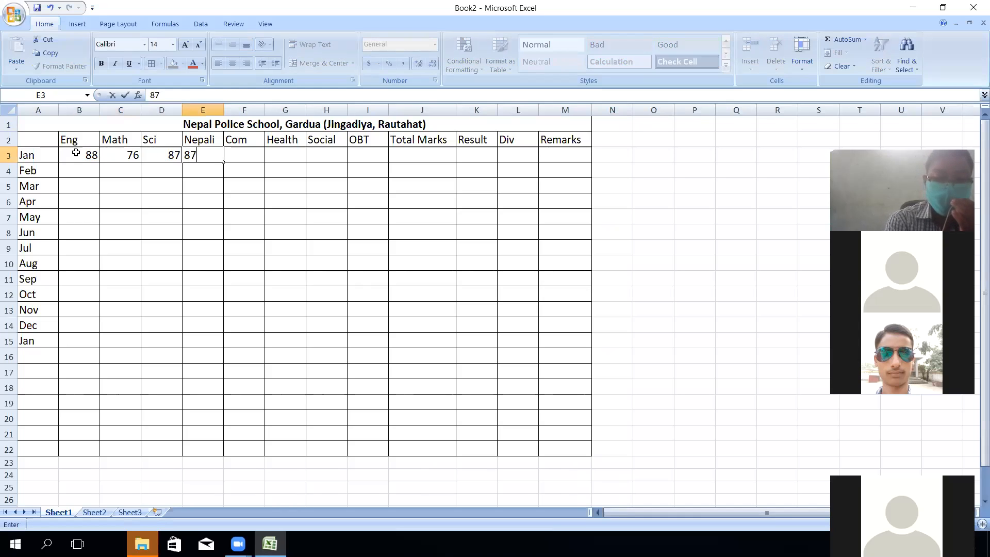
key(Tab)
text(56)
key(Tab)
text(54)
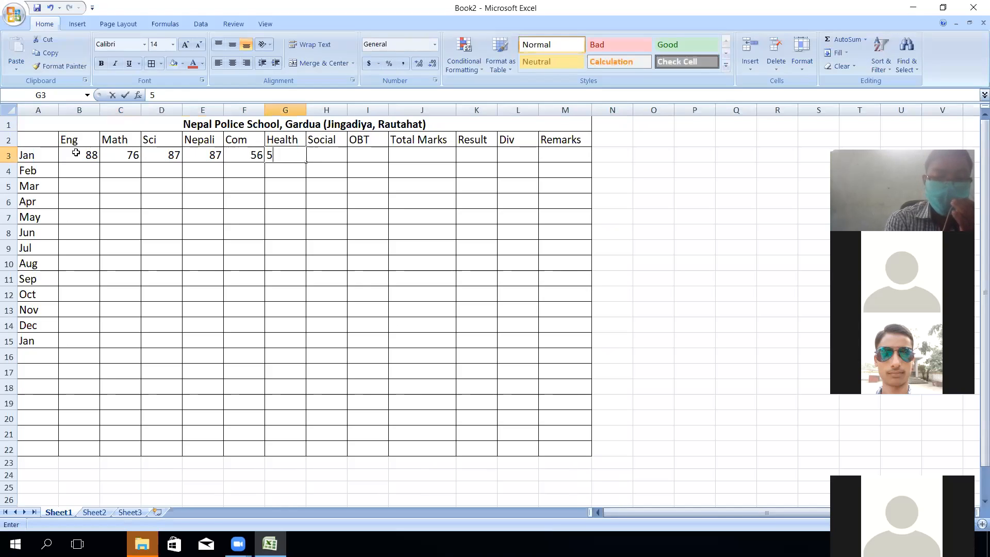
key(Tab)
text(87)
key(Tab)
text(54)
key(Tab)
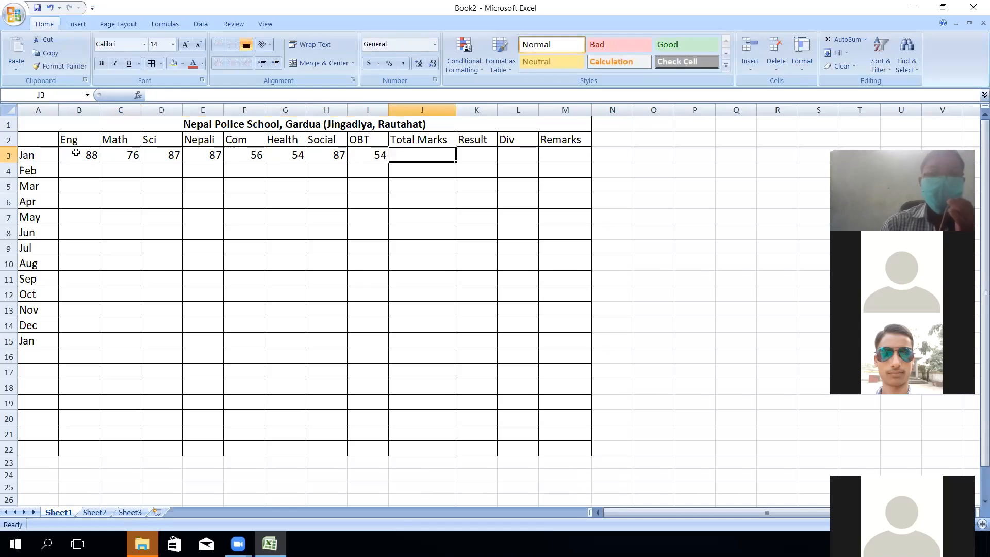
- Enter February's marks 34, 65, 87, 23, 87, 65, 56 and 76 in B4:I4
click(91, 167)
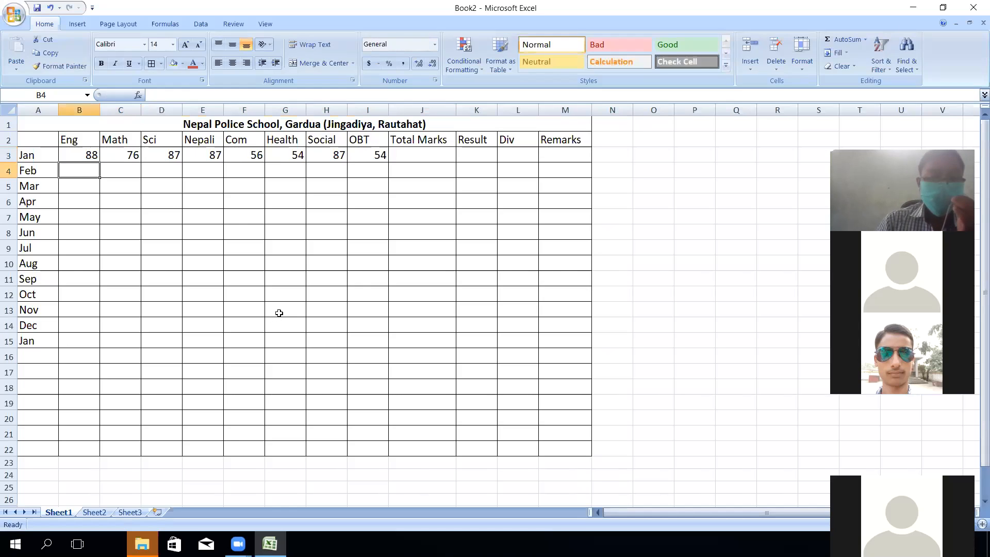
text(34)
key(Tab)
text(6)
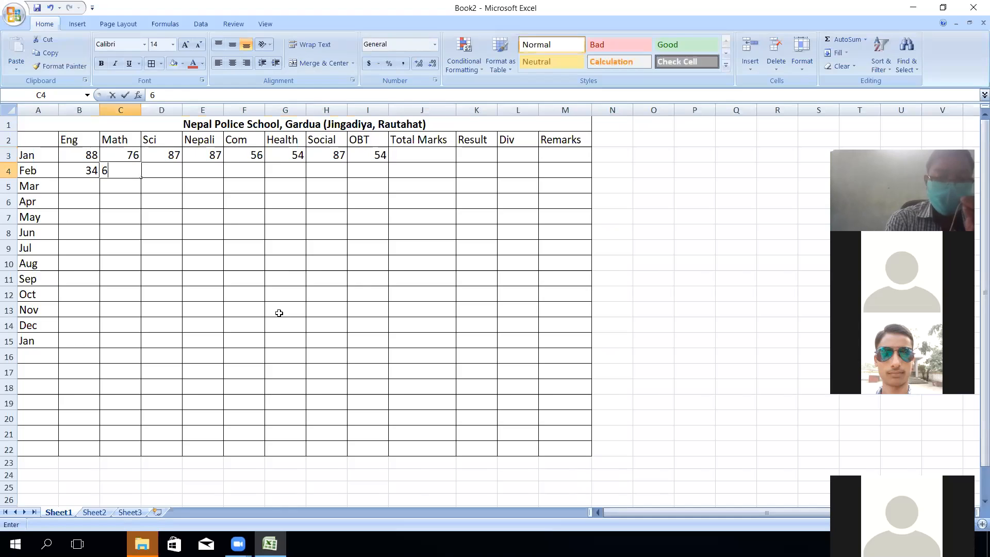
text(5)
key(Tab)
text(87)
key(Tab)
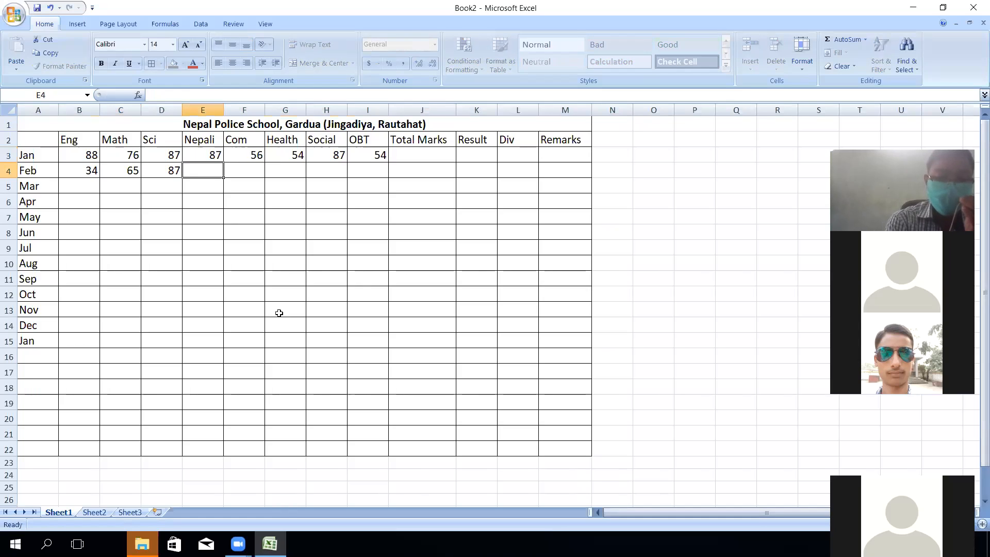
text(23)
key(Tab)
text(87)
key(Tab)
text(65)
key(Tab)
text(5)
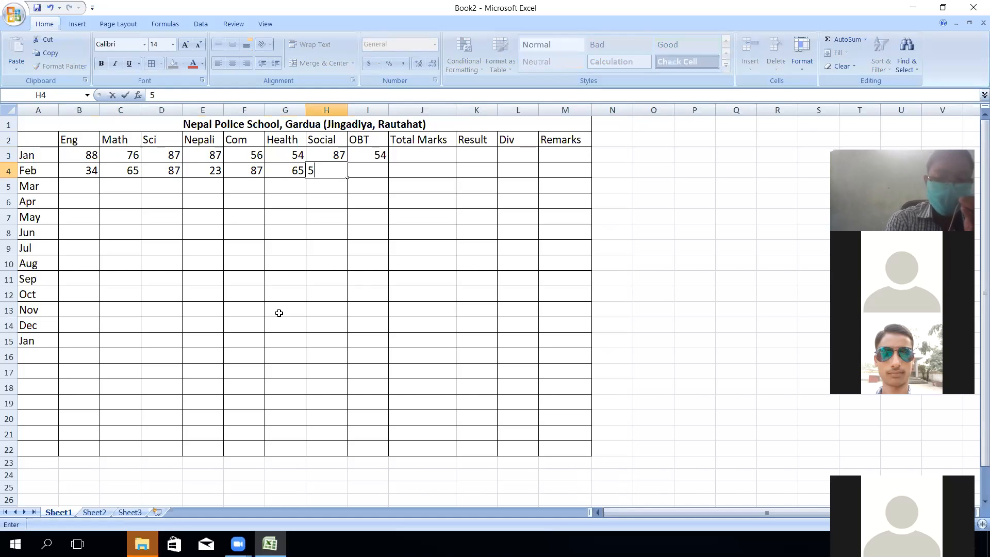
text(6)
key(Tab)
text(76)
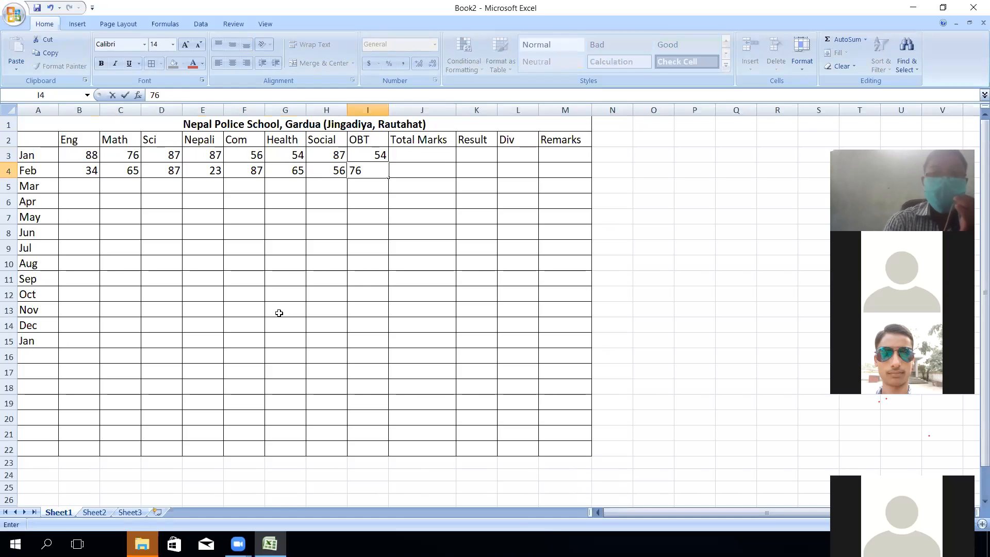
key(Tab)
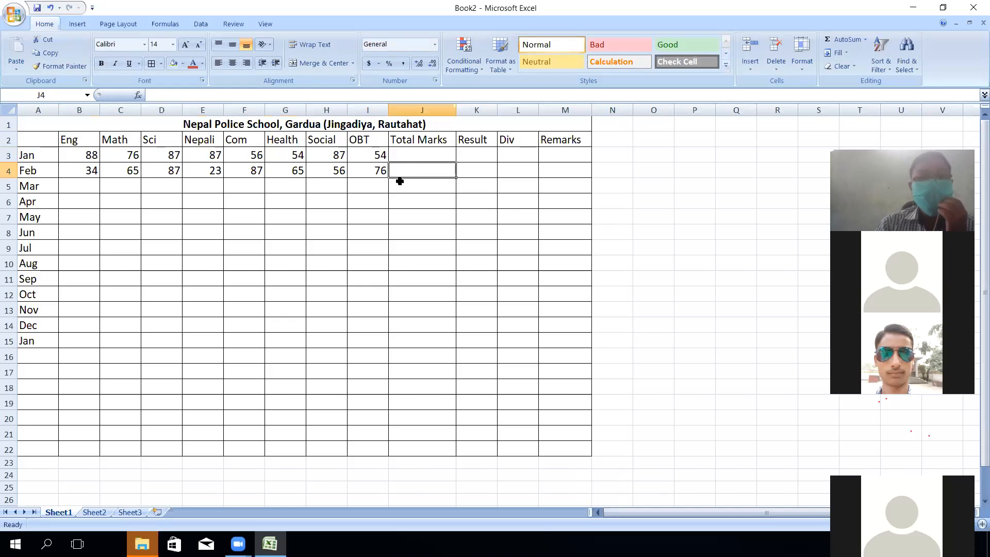
- Enter =SUM(B3:I3) in J3 and fill it down to J17
click(430, 155)
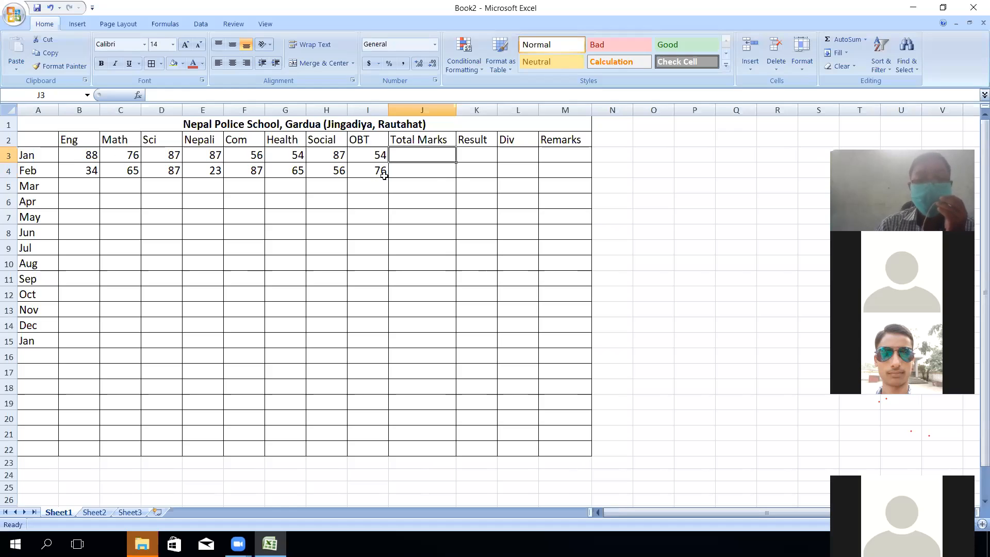
text(=)
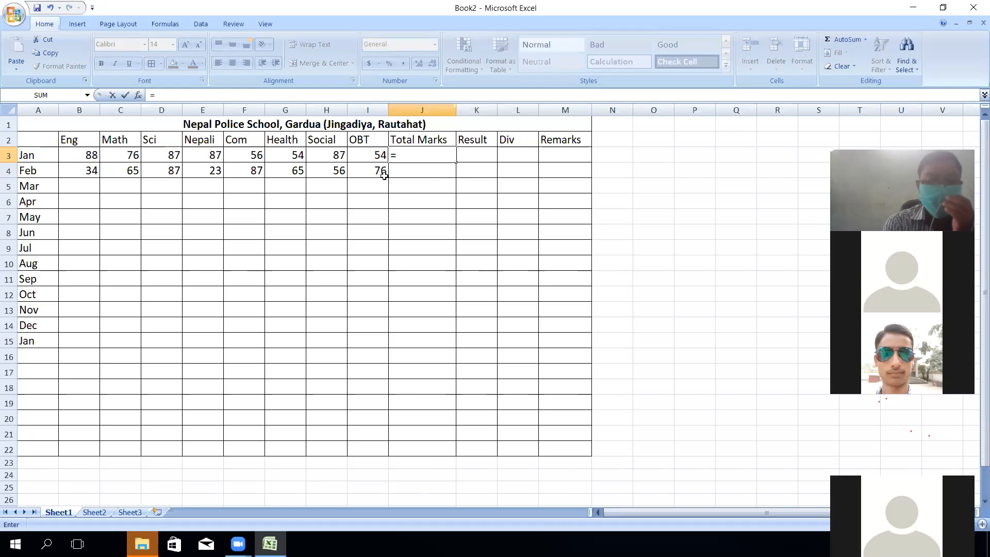
text(sum)
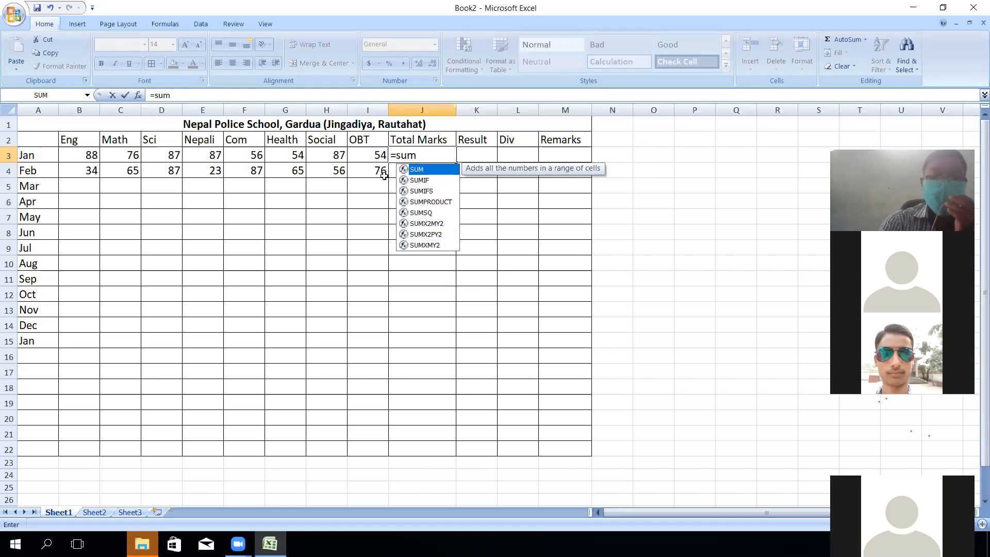
text(()
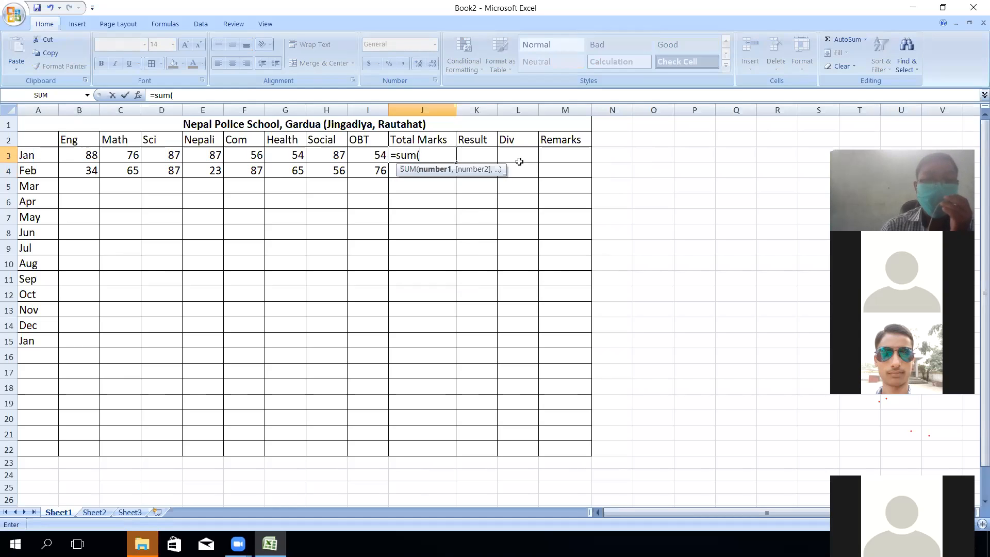
text(B3:i)
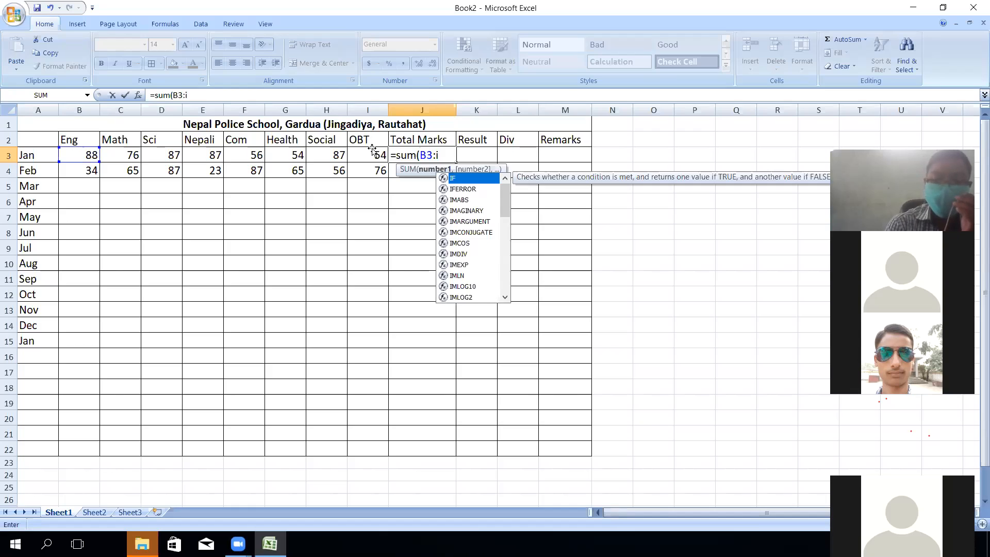
text(3))
key(Return)
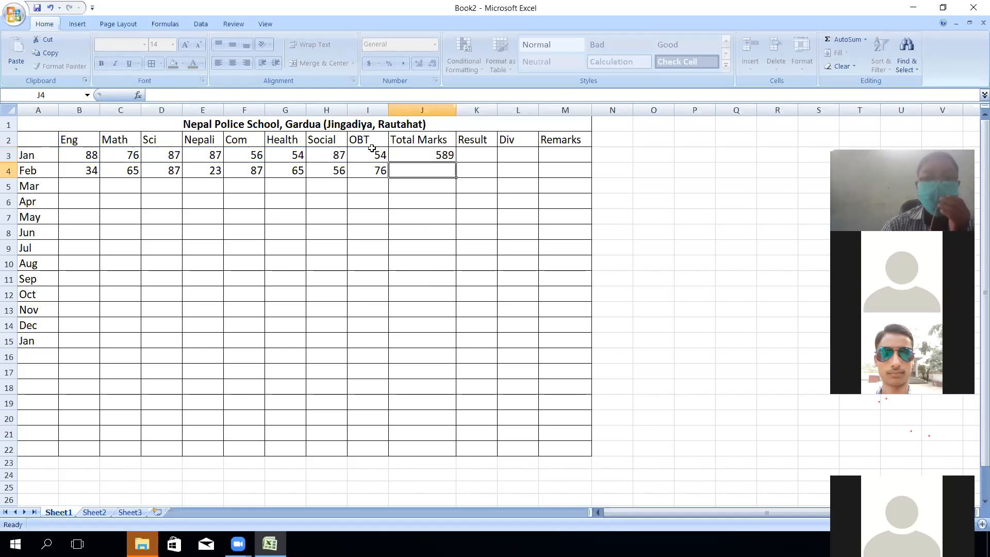
click(428, 155)
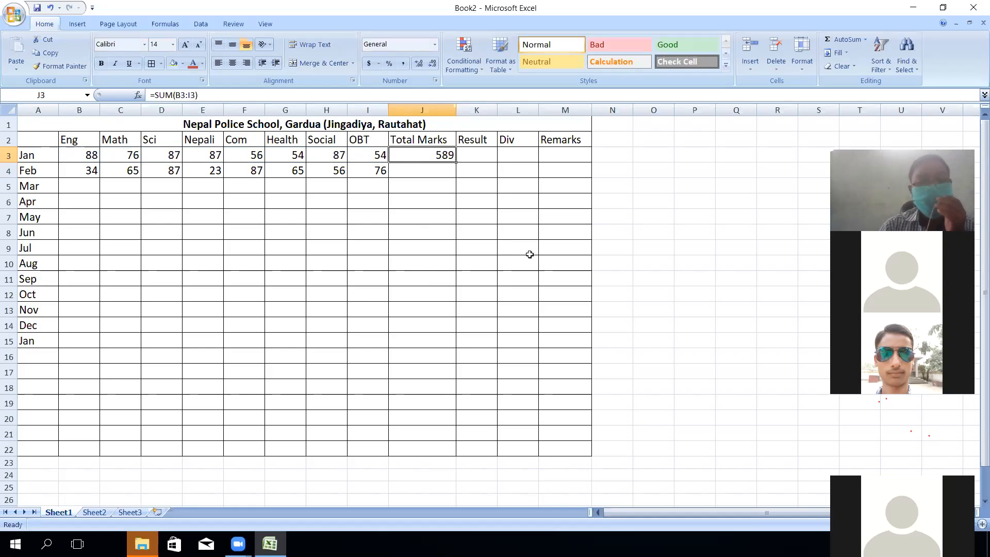
drag(457, 162, 457, 374)
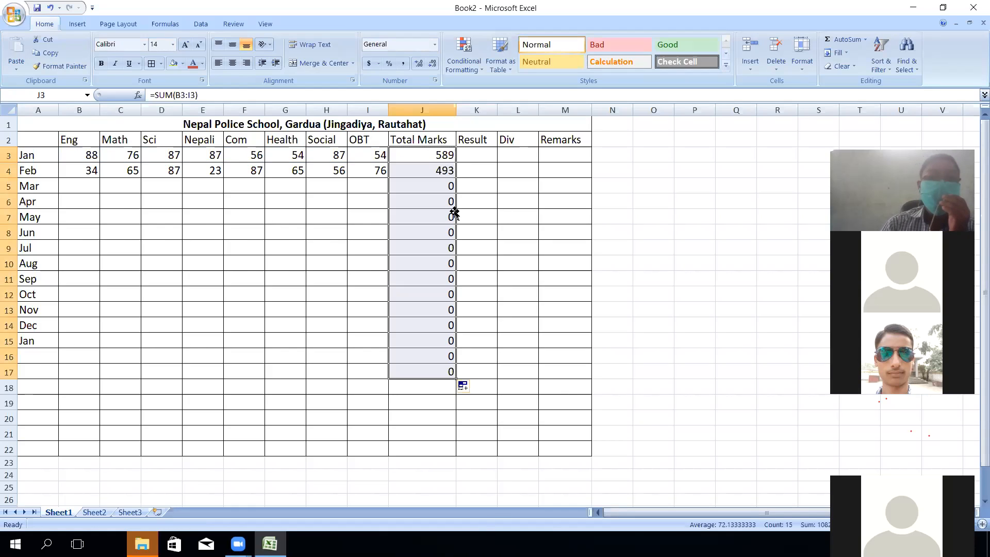
- Start an IF(AND) formula in K3 requiring each mark in B3 through I3 to be >=32
click(477, 155)
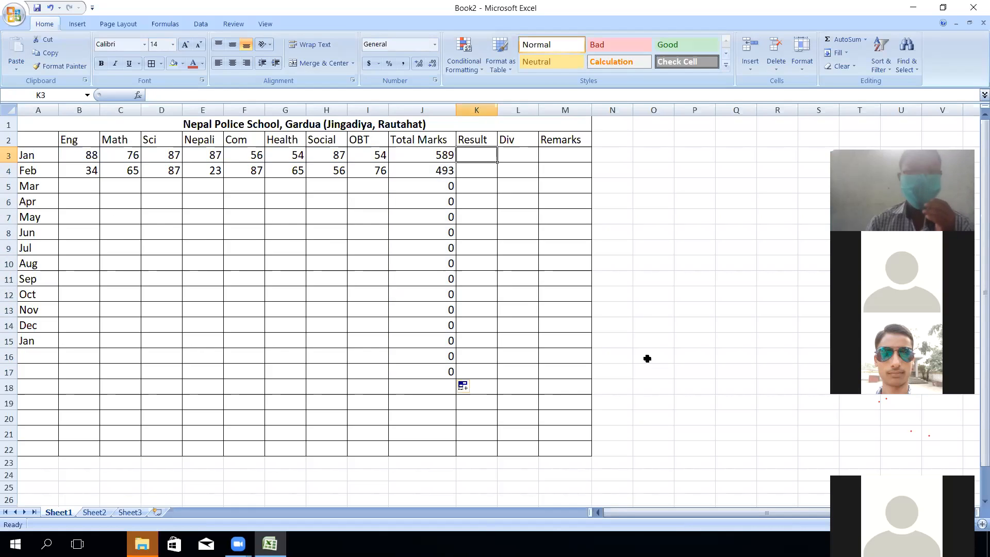
text(=)
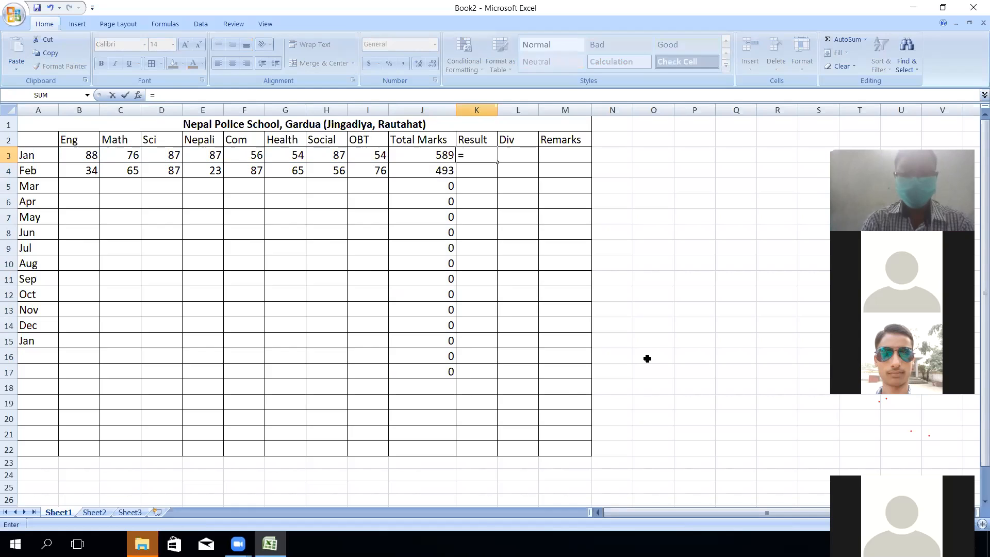
text(if)
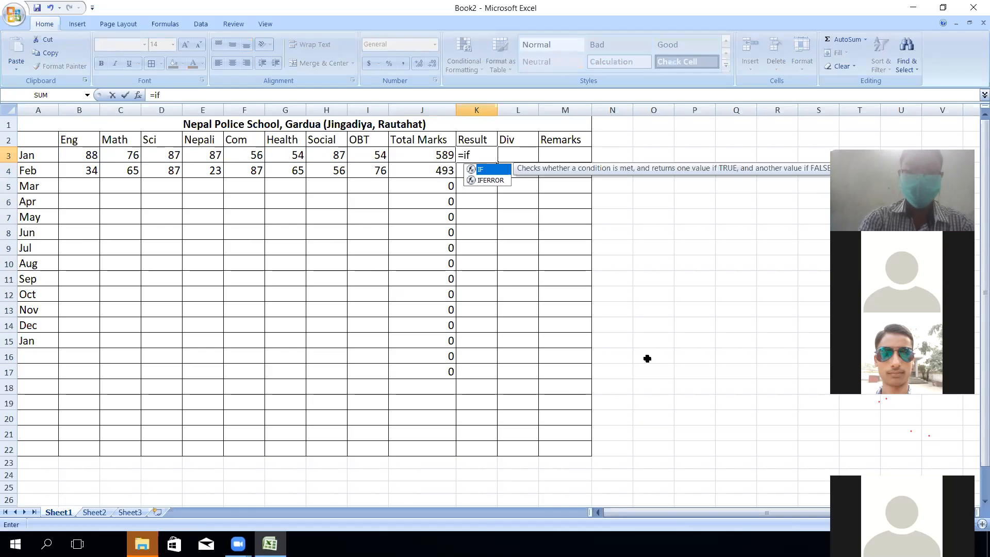
text((and)
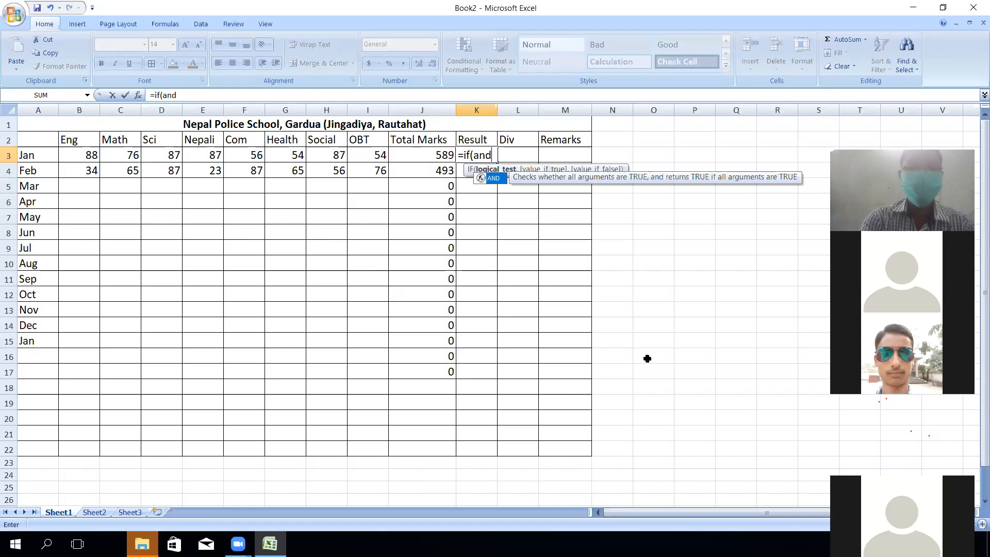
text(()
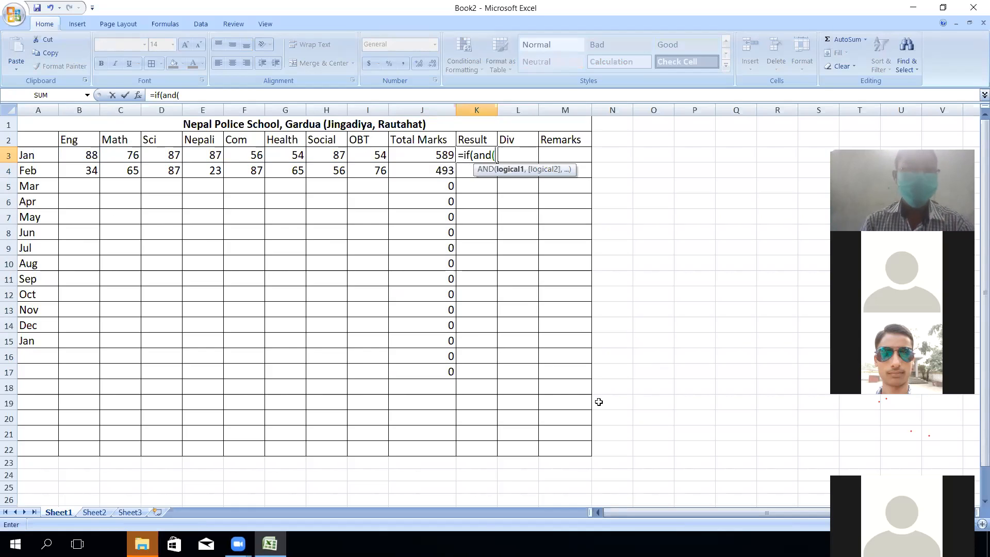
click(78, 157)
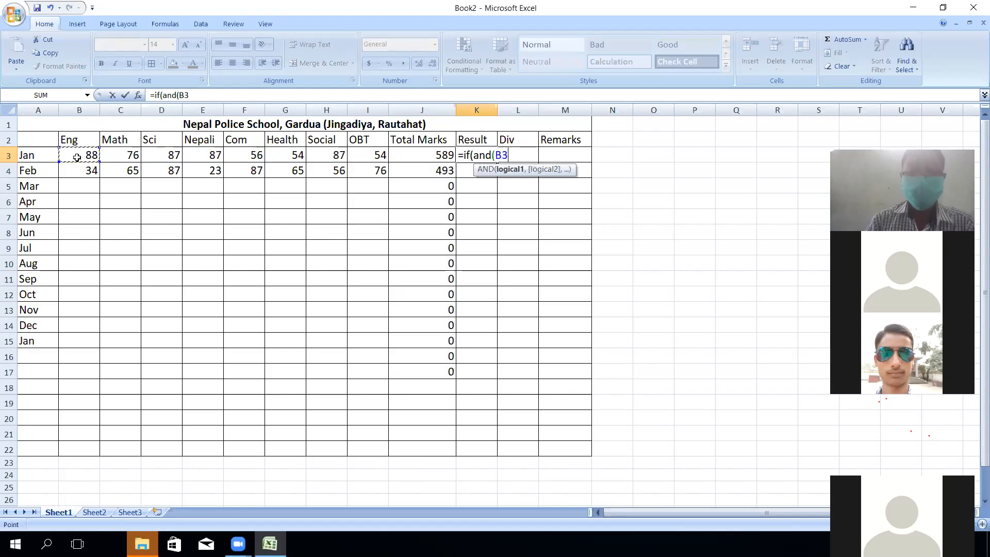
text(>=32,)
click(109, 155)
text(>=32,)
click(173, 156)
text(>=32,)
click(213, 163)
text(>=32,)
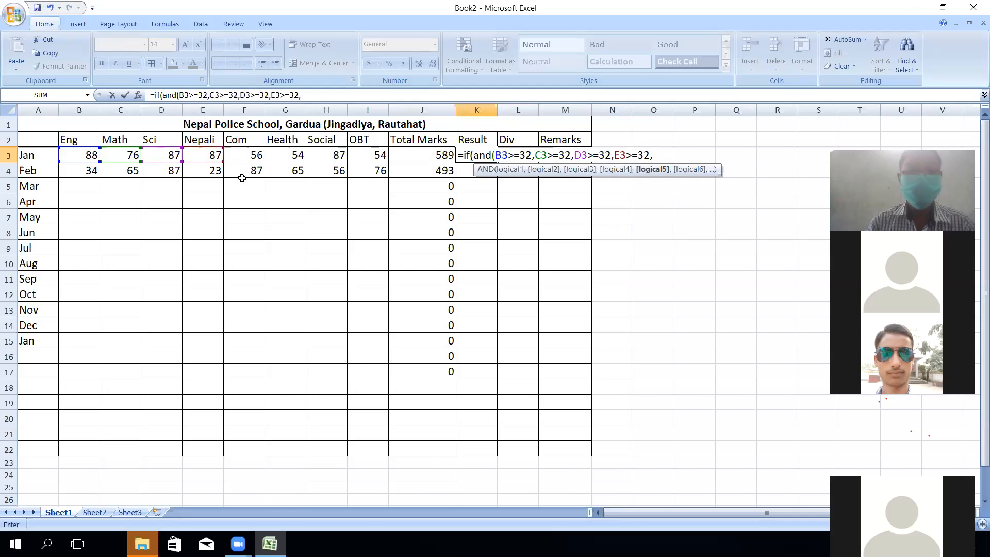
click(245, 152)
text(>=32,)
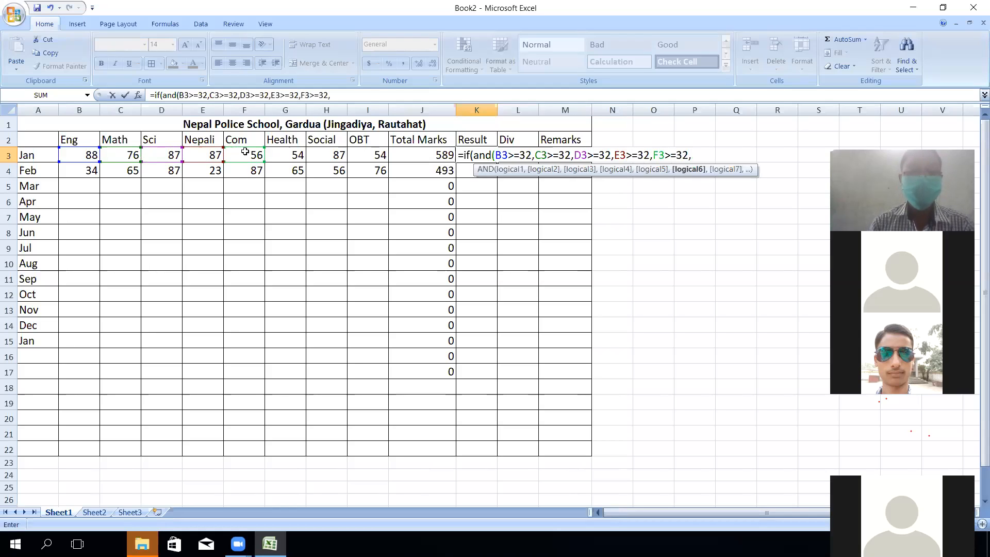
click(327, 156)
text(>=32,)
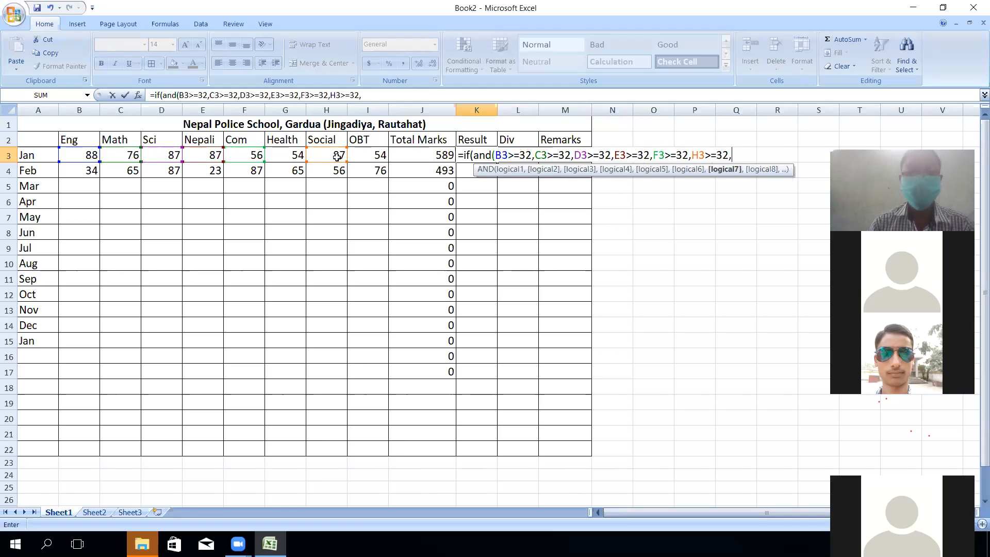
click(363, 156)
- Finish the formula with "Pass" and "fail" results and accept Excel's suggested correction
text(>=32)
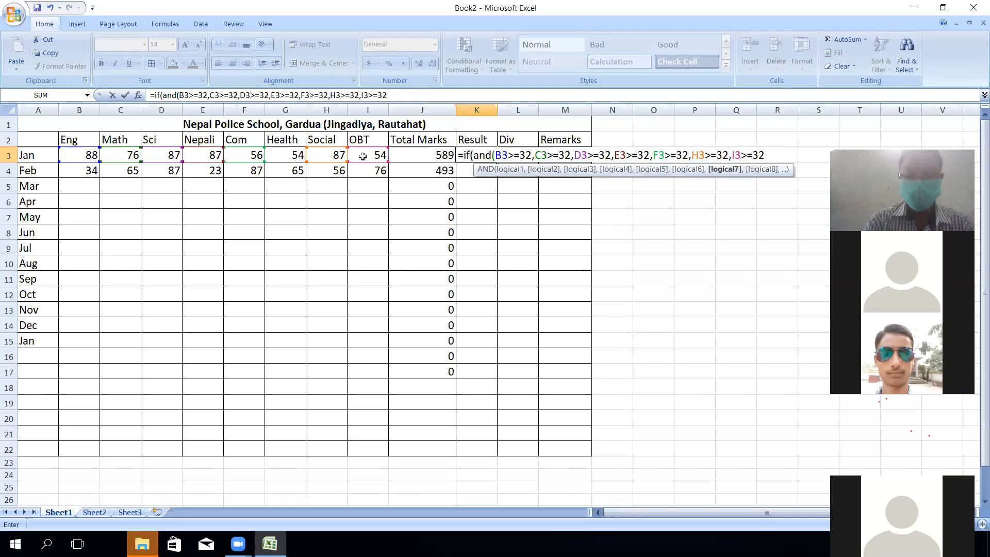
text(),)
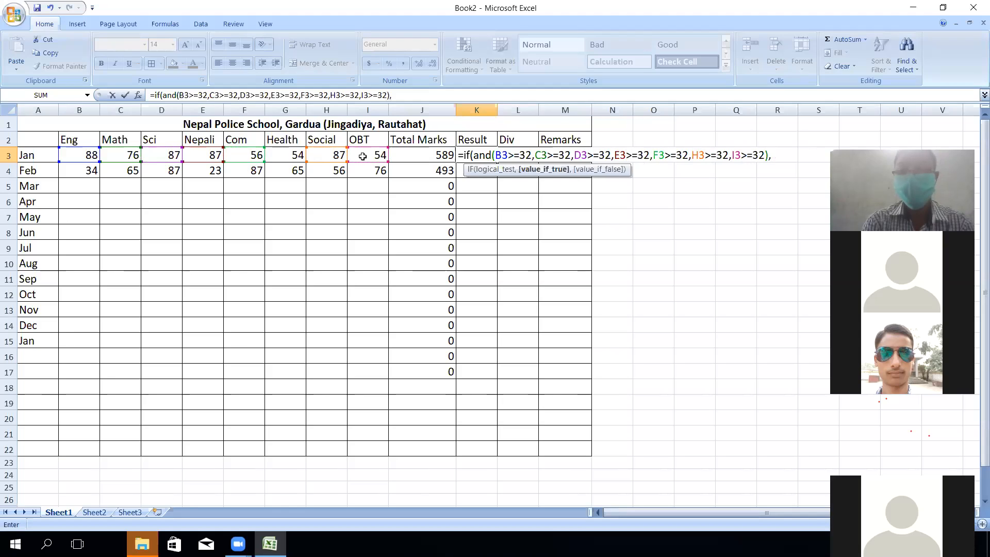
text("Pas)
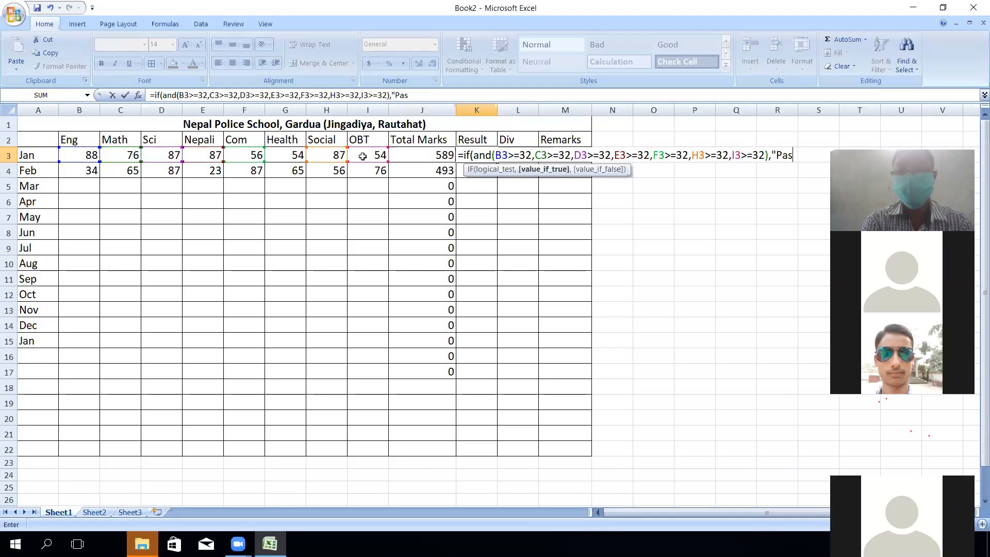
text(s","fail)
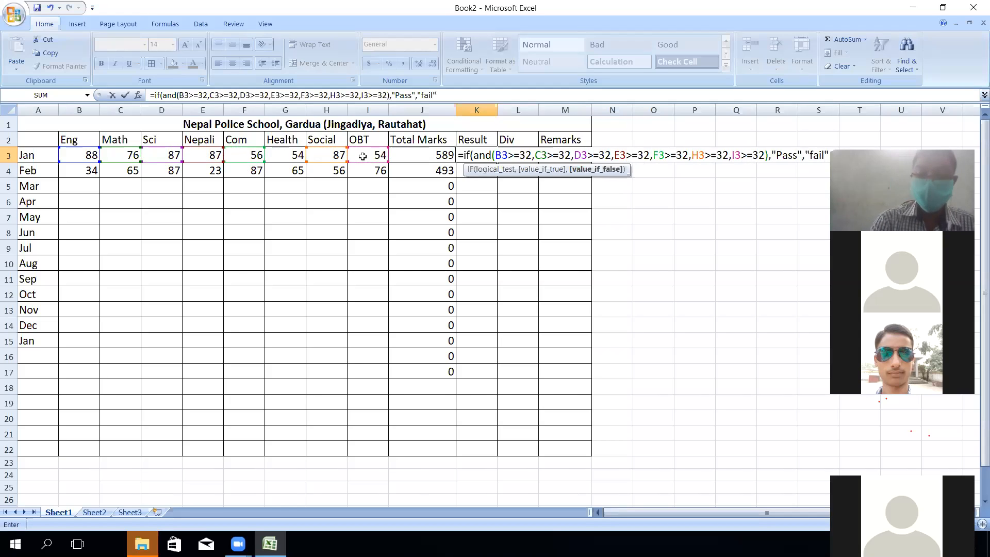
text("))))
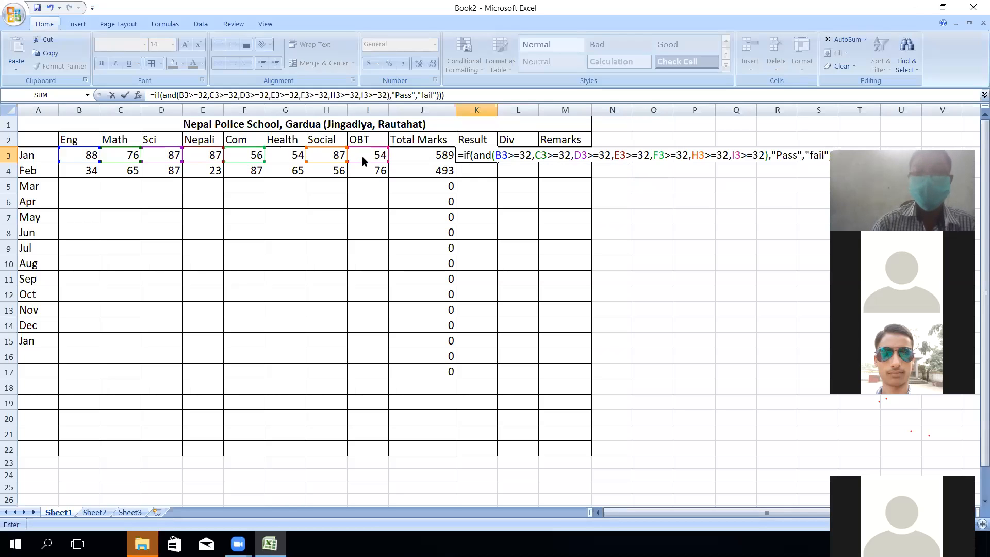
key(Return)
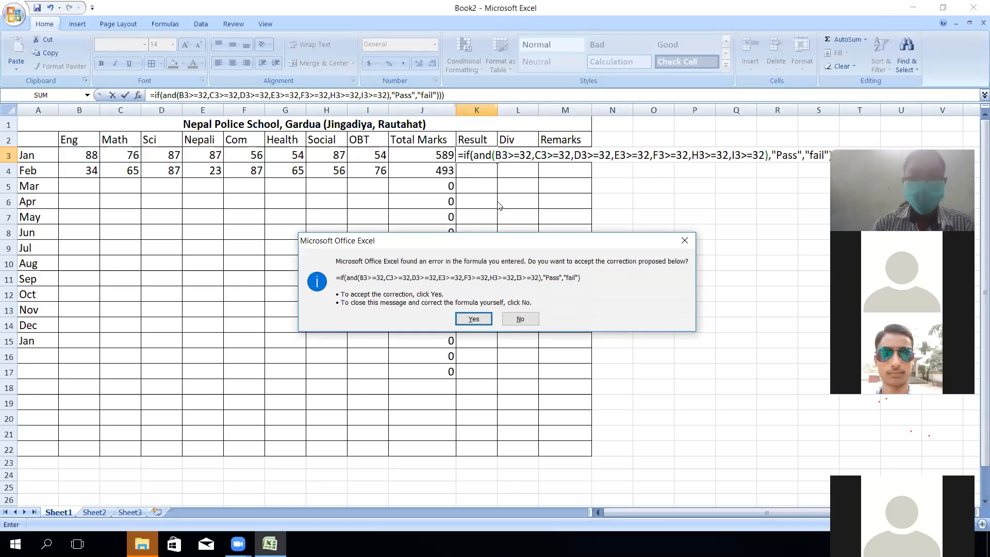
click(477, 318)
click(479, 155)
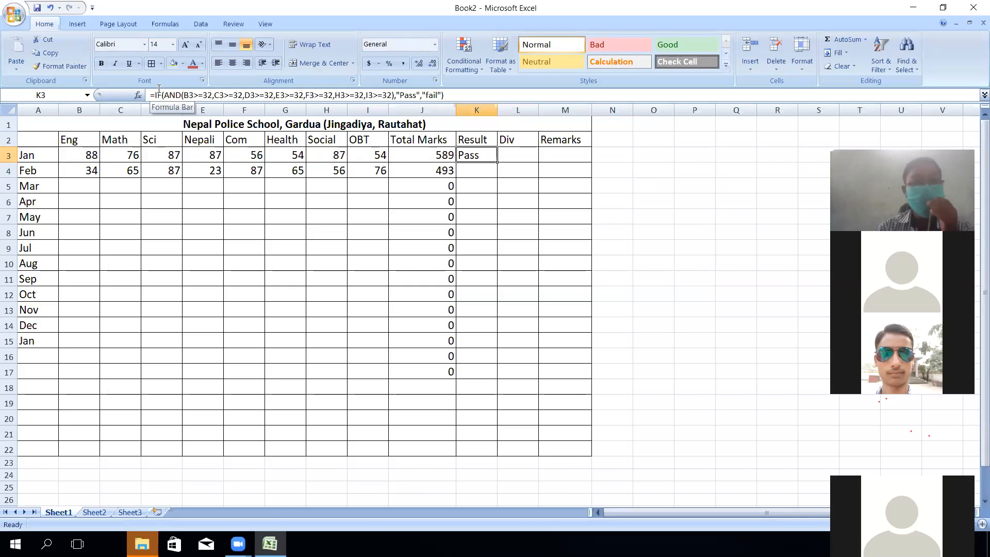
- Rename the Jan row label in A3 to Ram and widen column A
click(329, 200)
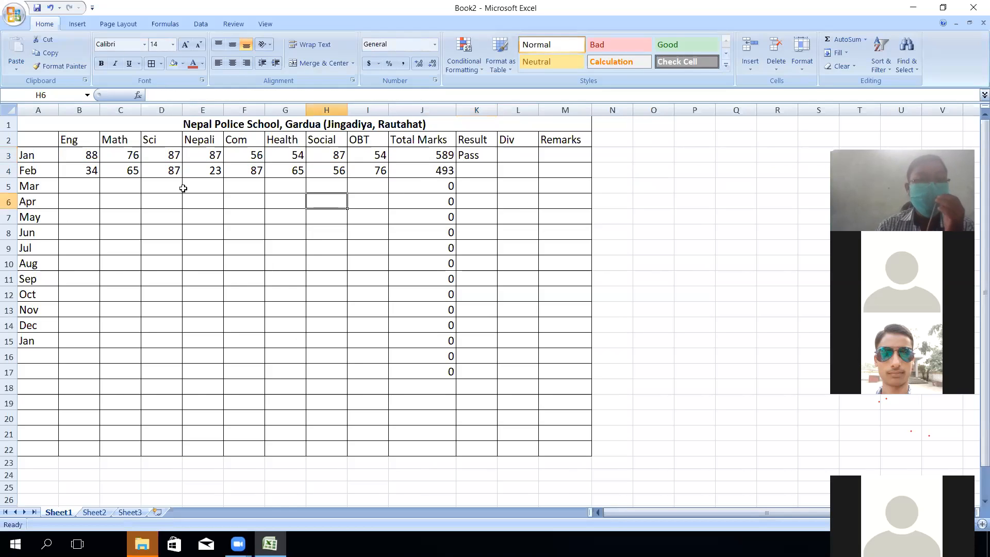
click(45, 155)
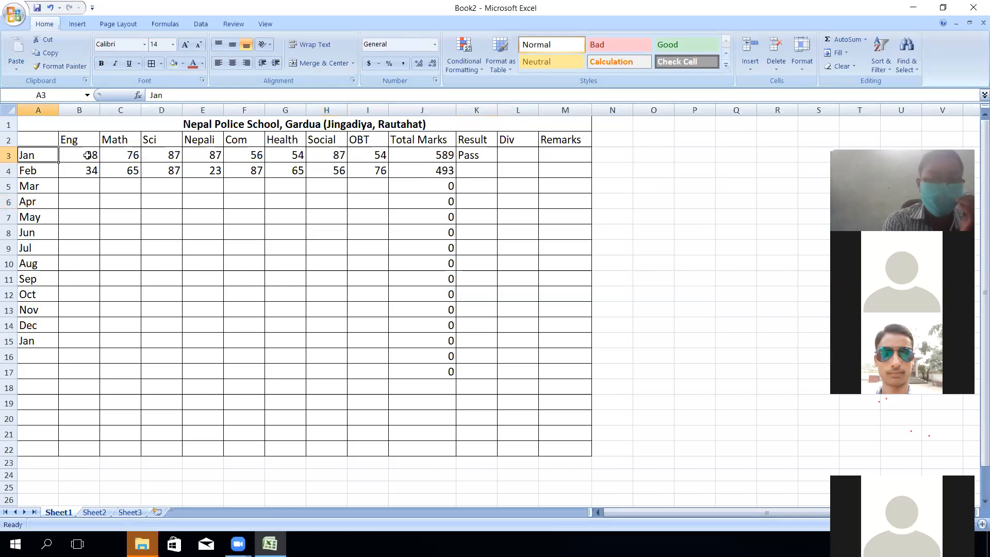
text(Ram)
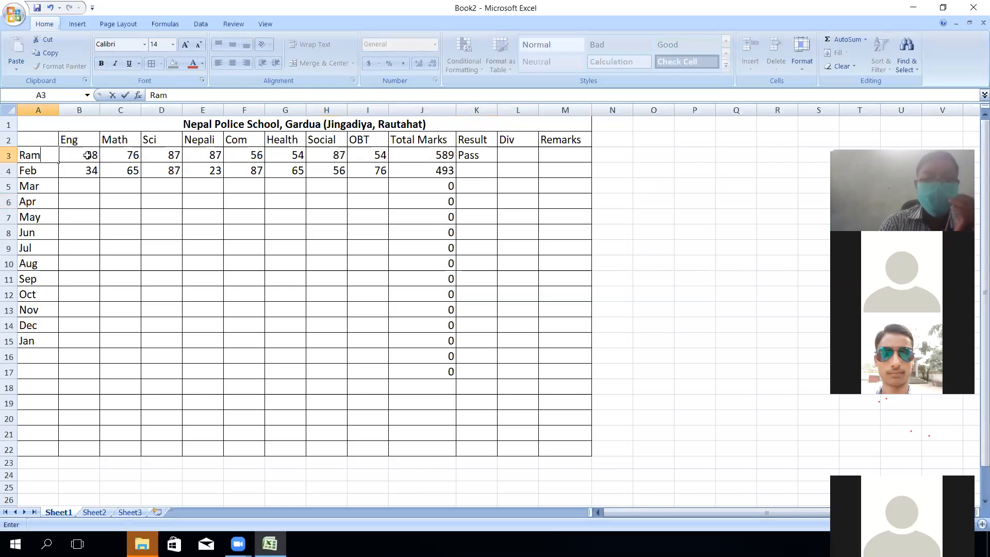
key(Return)
drag(58, 113, 74, 113)
- Check the Total Marks SUM formula in J3 and the Pass/fail formula in K3
click(401, 276)
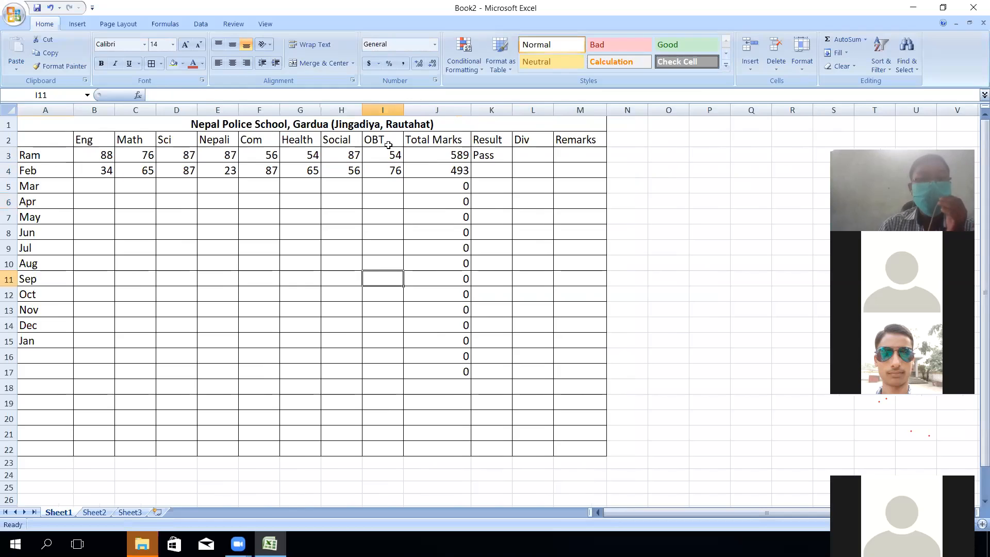
click(446, 154)
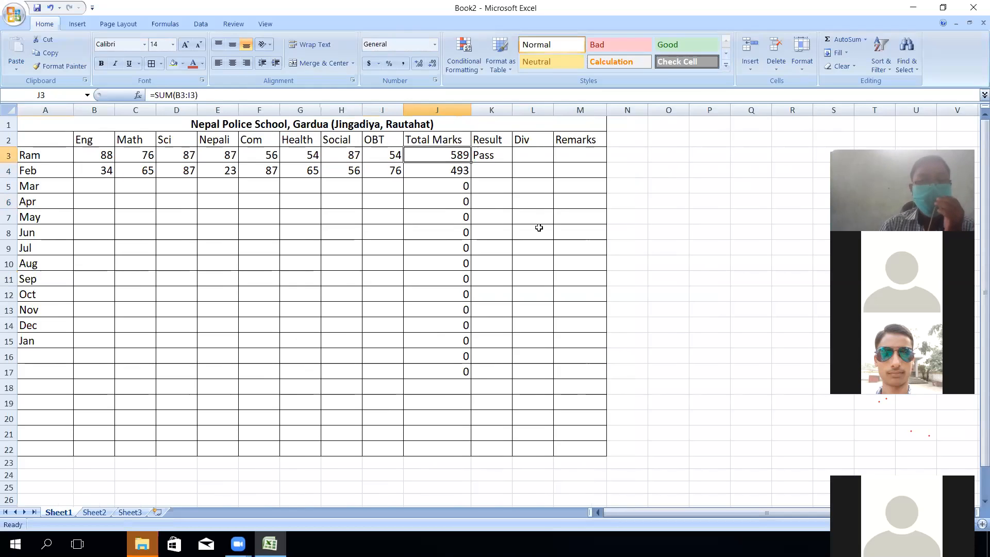
click(489, 154)
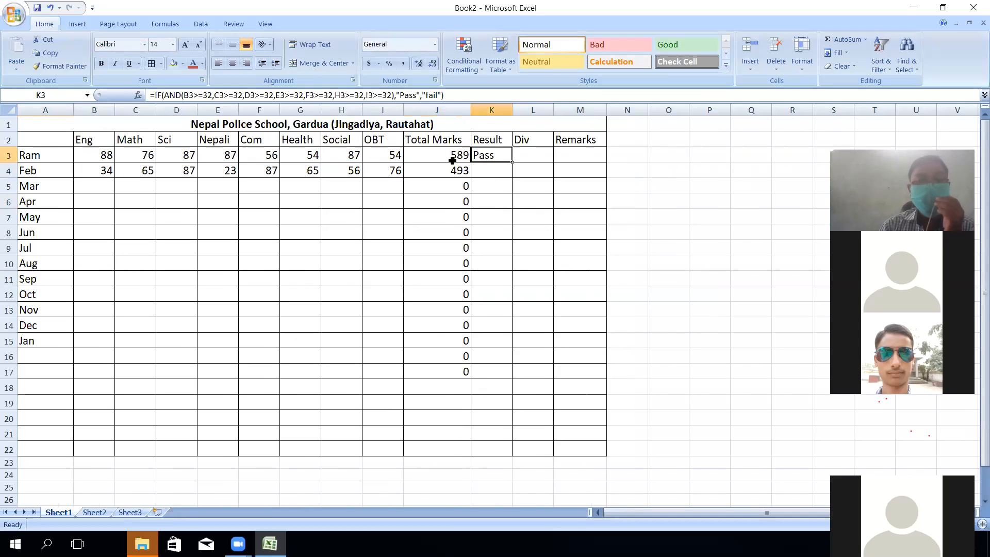
- Copy the Pass/fail formula from K3 into K4 and check it
drag(512, 163, 513, 176)
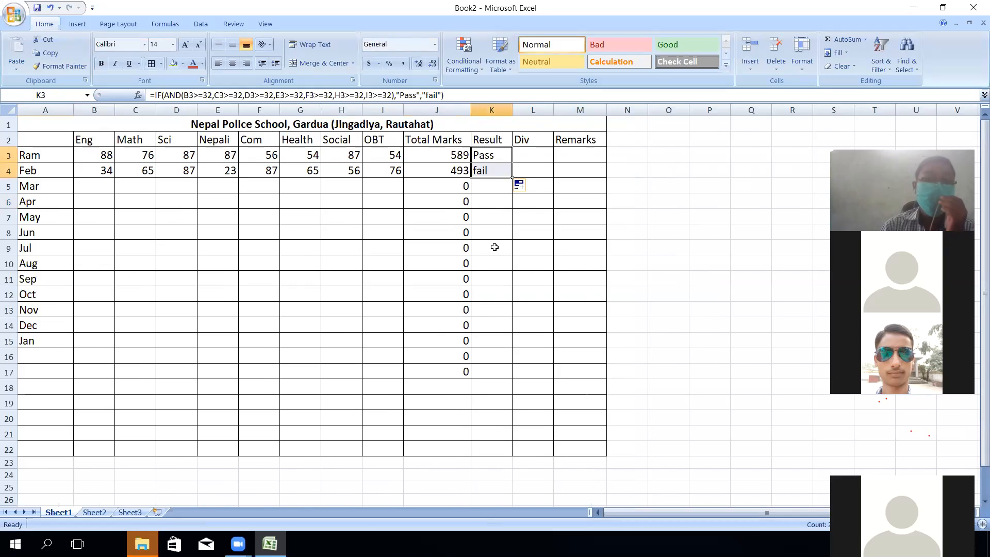
click(492, 218)
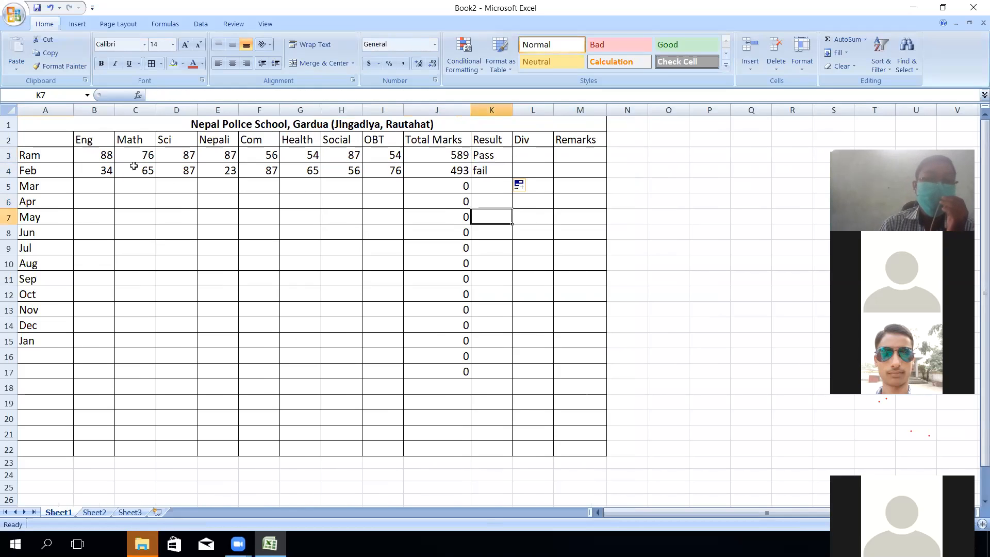
click(490, 170)
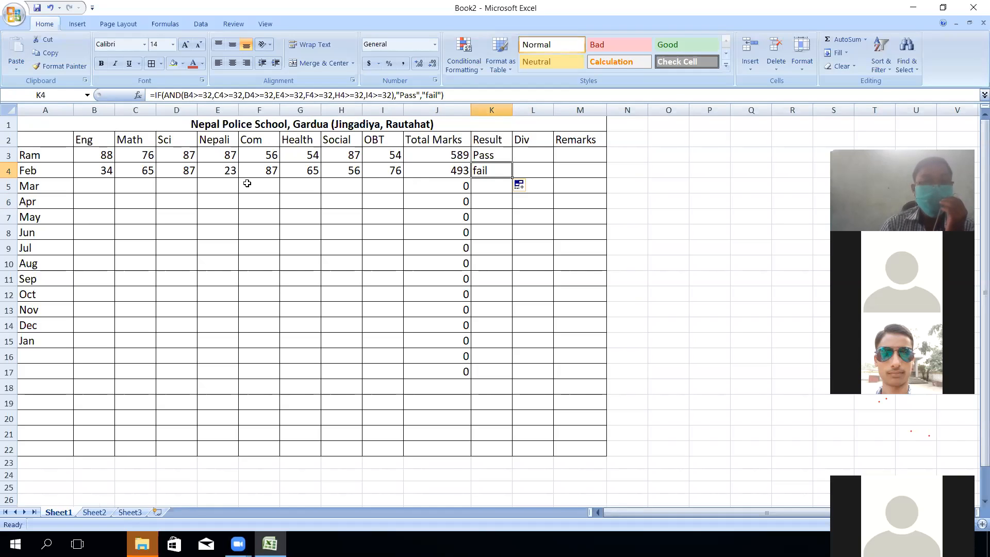
- Change Feb's Nepali mark in E4 to 45 and Health mark in G4 to 23
click(230, 174)
click(269, 294)
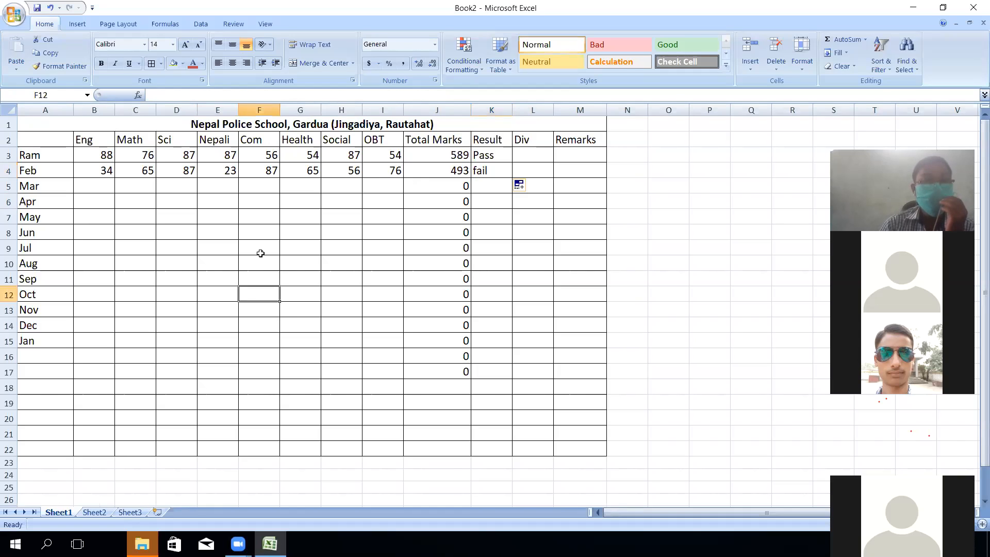
click(215, 171)
click(298, 256)
click(229, 172)
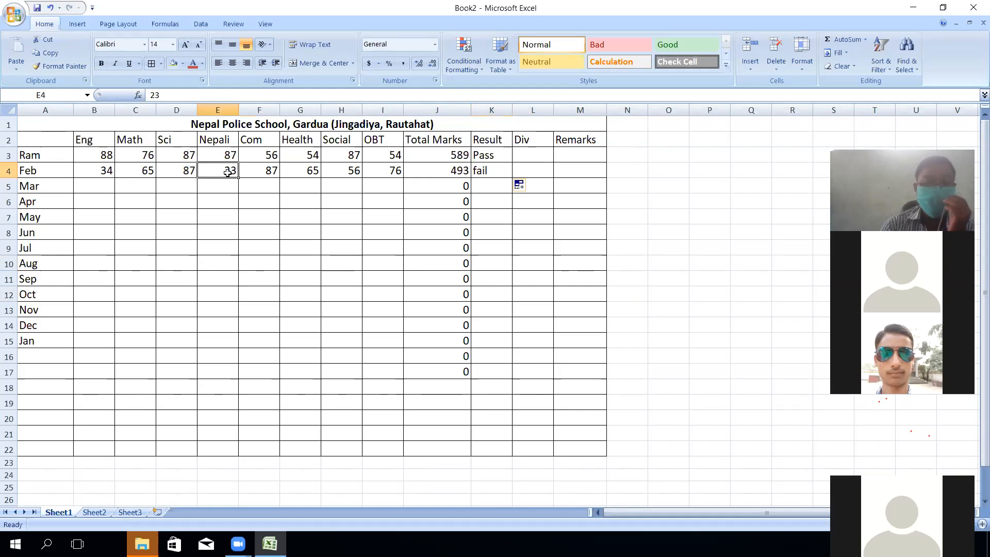
text(45)
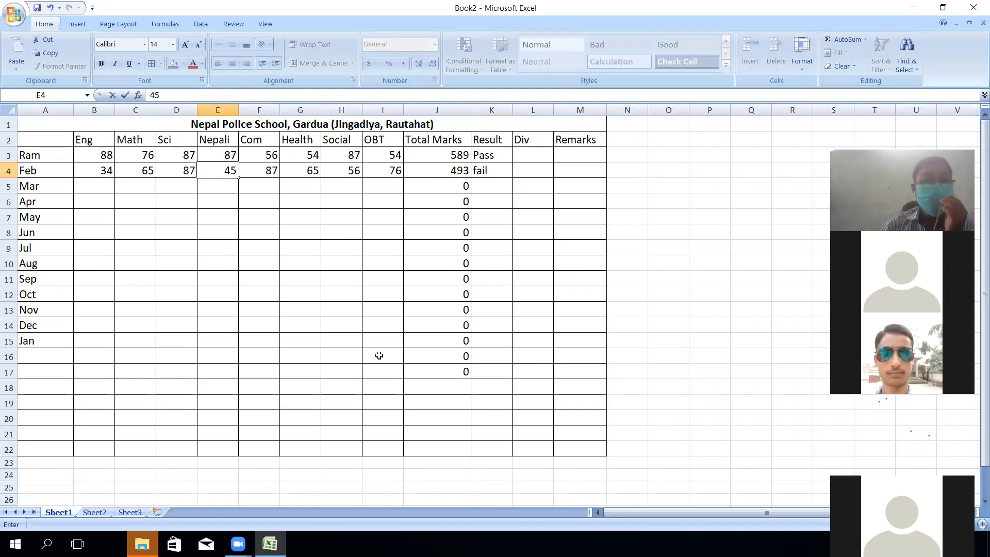
click(395, 337)
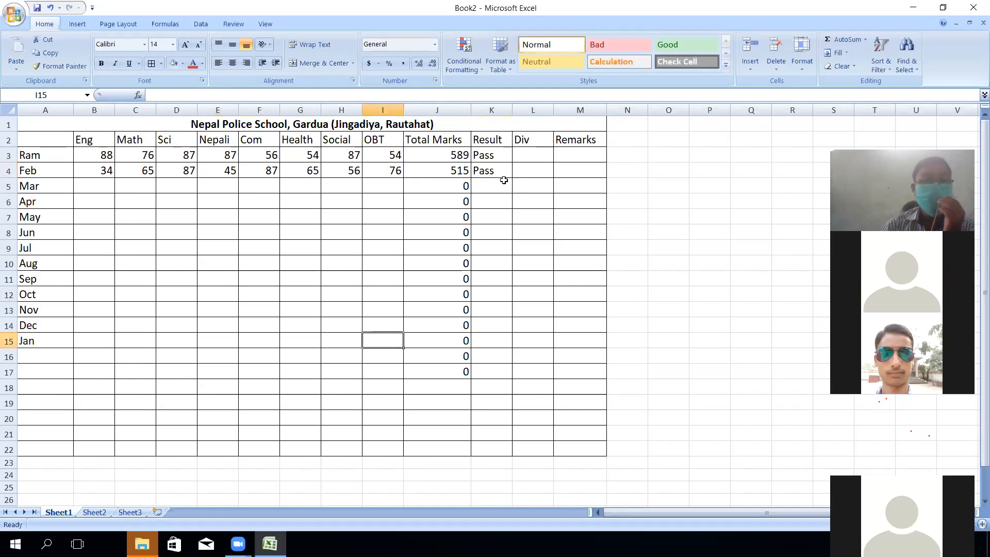
click(315, 170)
text(23)
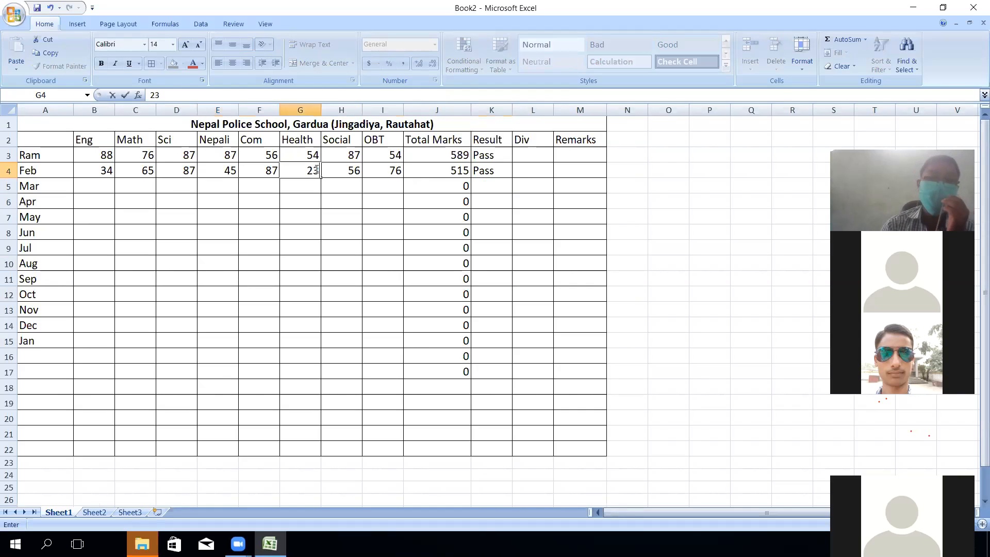
click(376, 261)
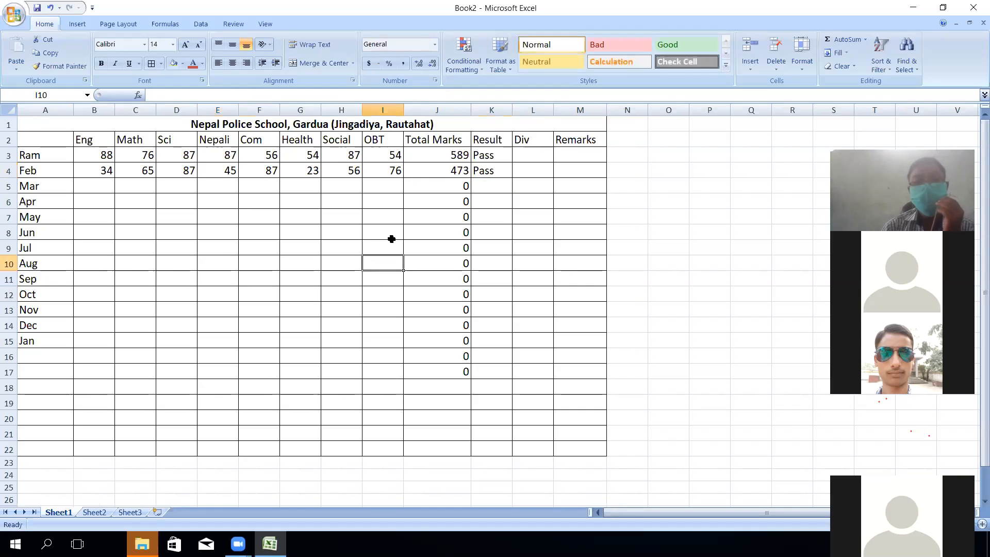
click(309, 174)
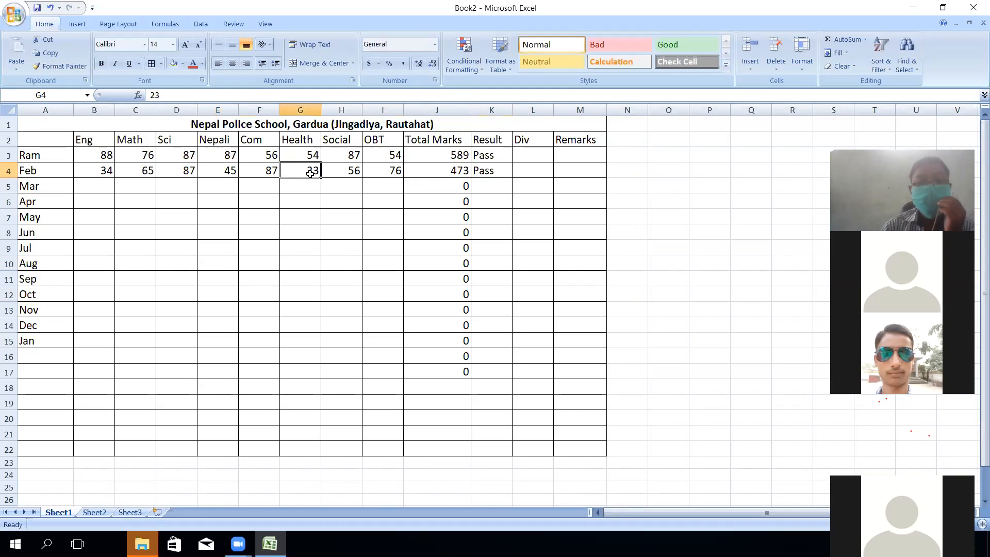
click(487, 156)
- Fill the Pass/fail formula down to K17 and change Feb's Health mark to 56
drag(512, 162, 518, 375)
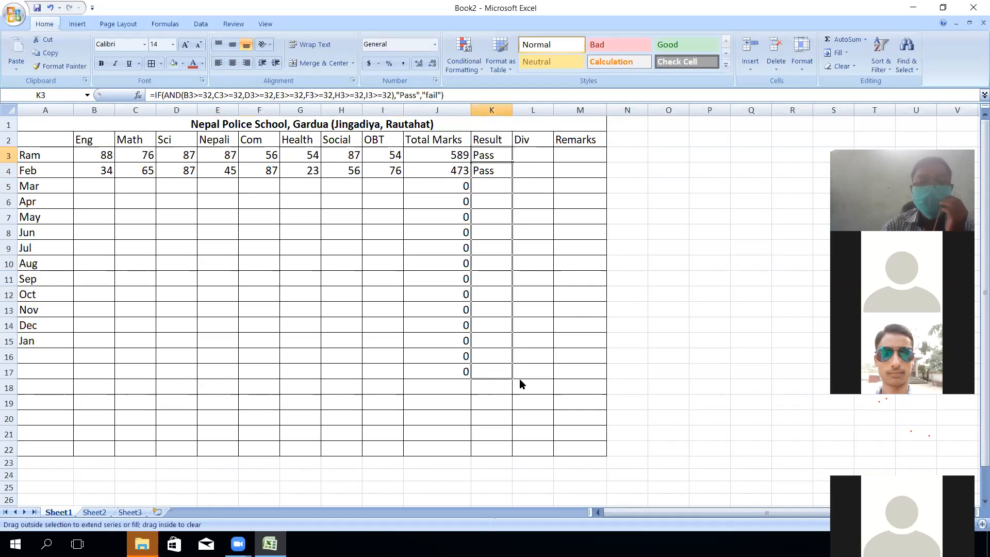
click(580, 299)
click(319, 175)
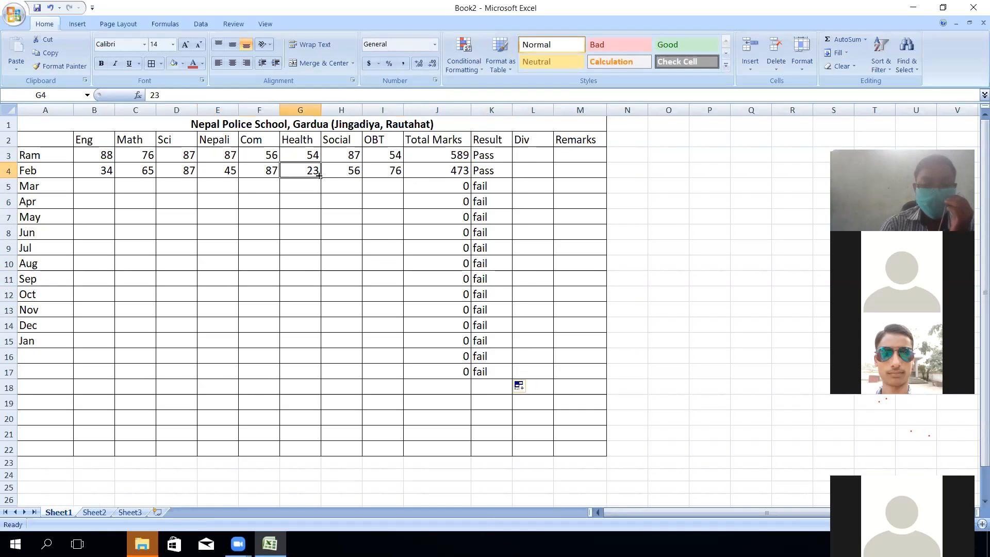
text(56)
click(276, 370)
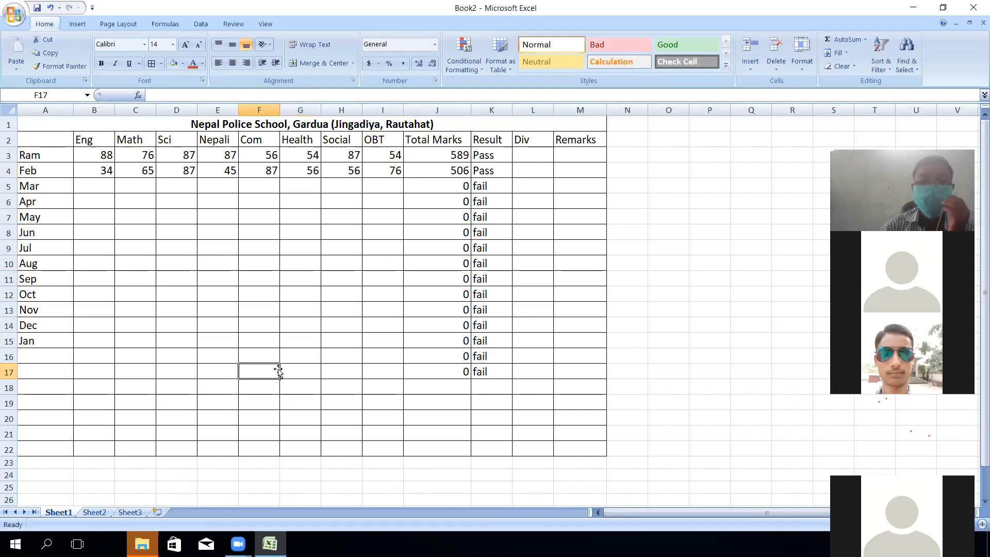
- Set Ram's Com mark in F3 to 37, correcting an initial 23
click(260, 157)
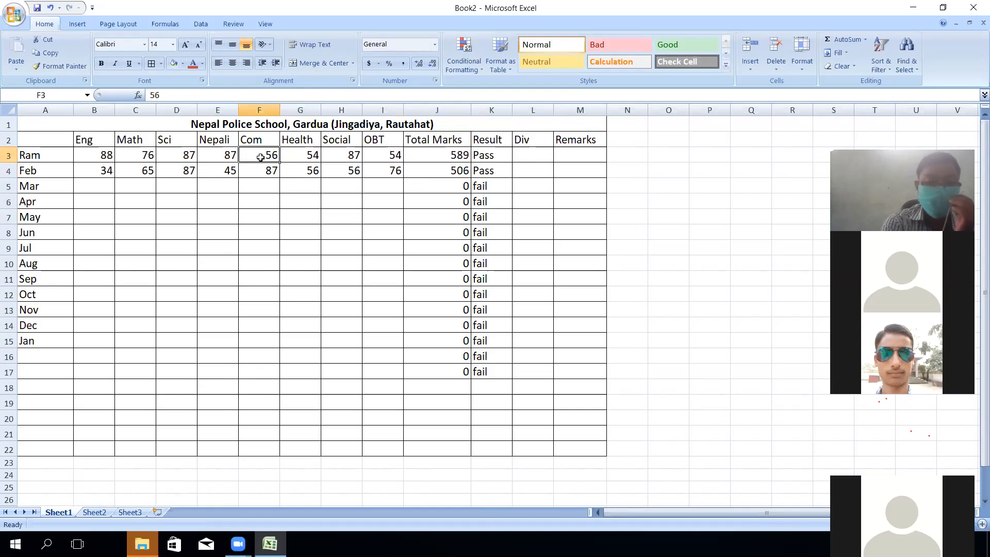
text(23)
click(147, 235)
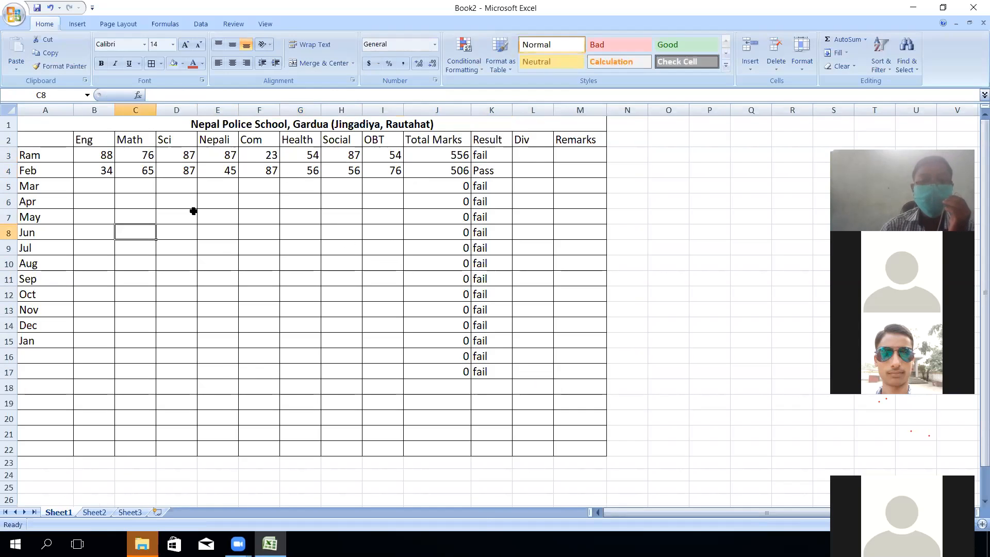
click(274, 154)
text(37)
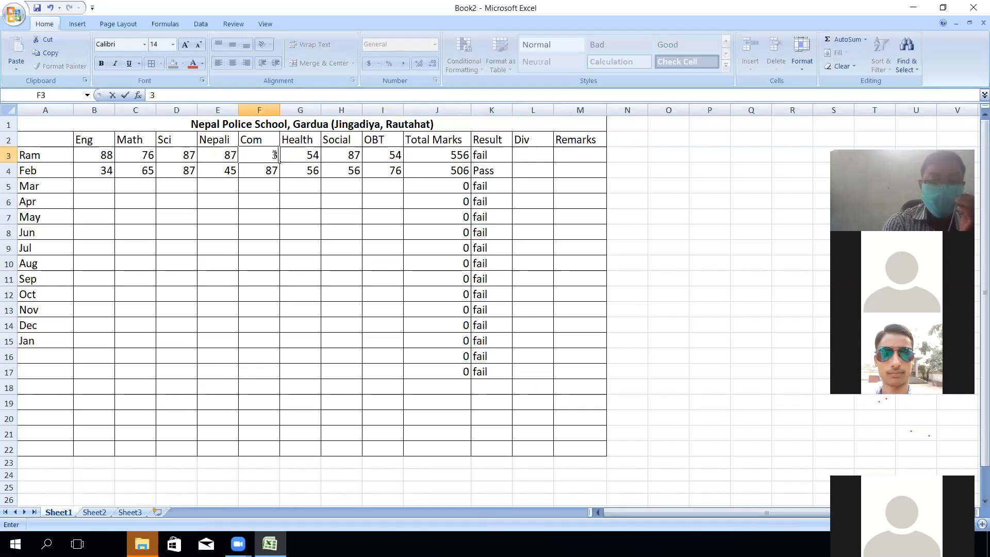
click(179, 260)
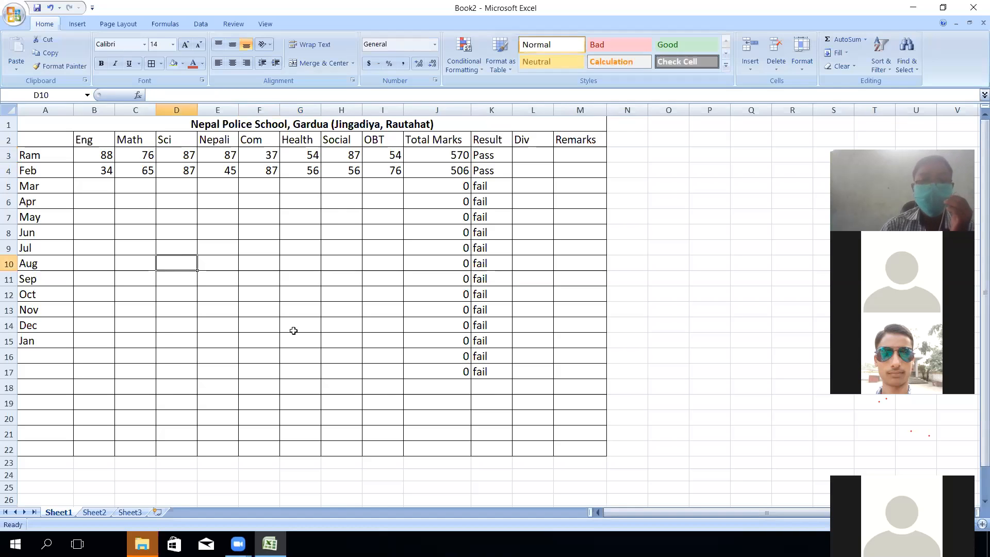